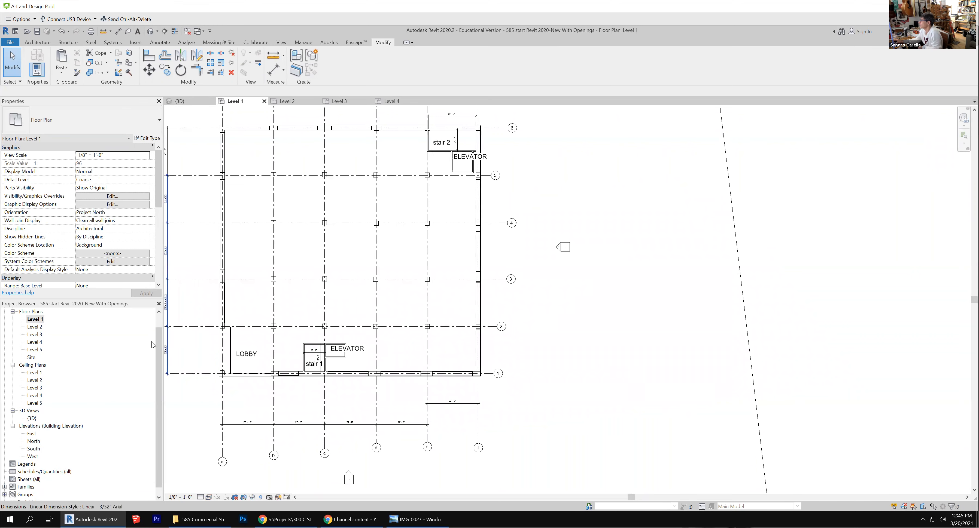
Step: Start a Level 1 to Level 2 stair with a 4' 0" run width and the location line at Exterior Support: Left
scroll(435, 123, up, 3)
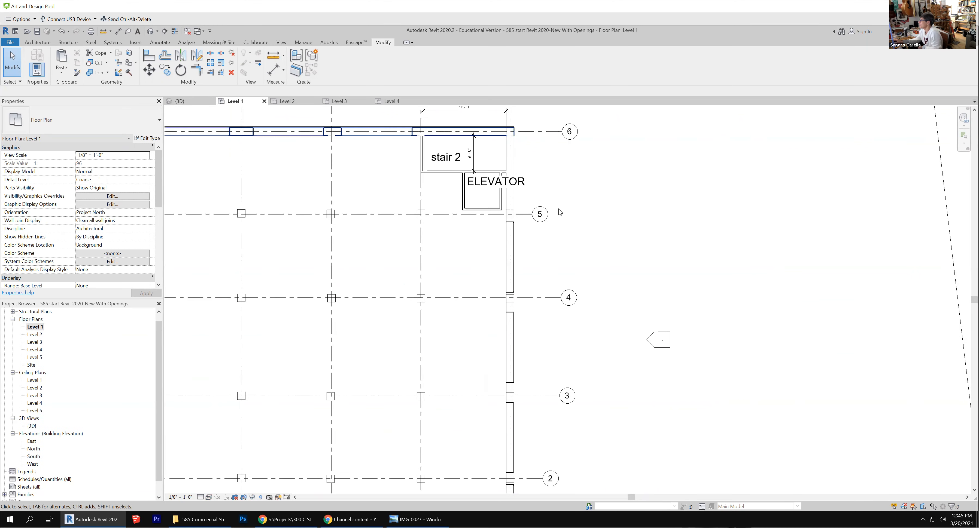
scroll(728, 290, down, 4)
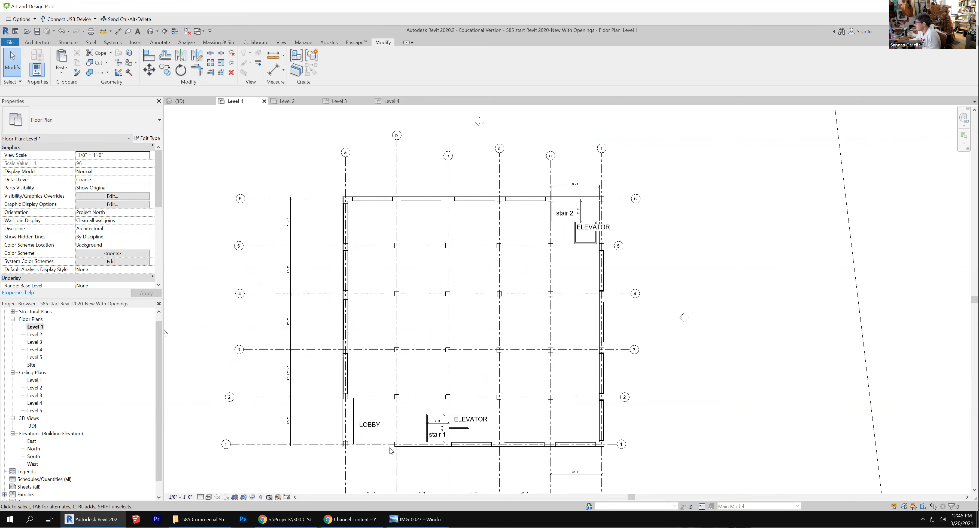
scroll(363, 447, up, 3)
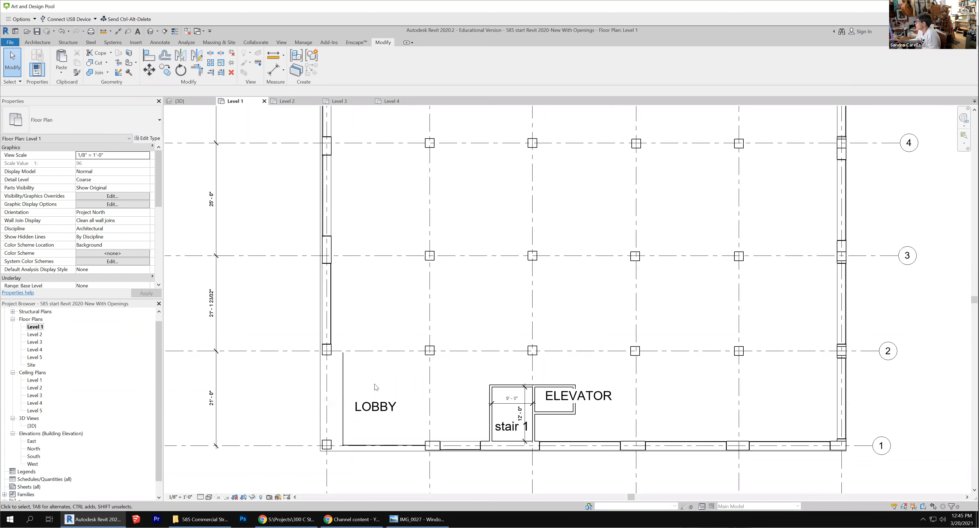
scroll(314, 398, down, 2)
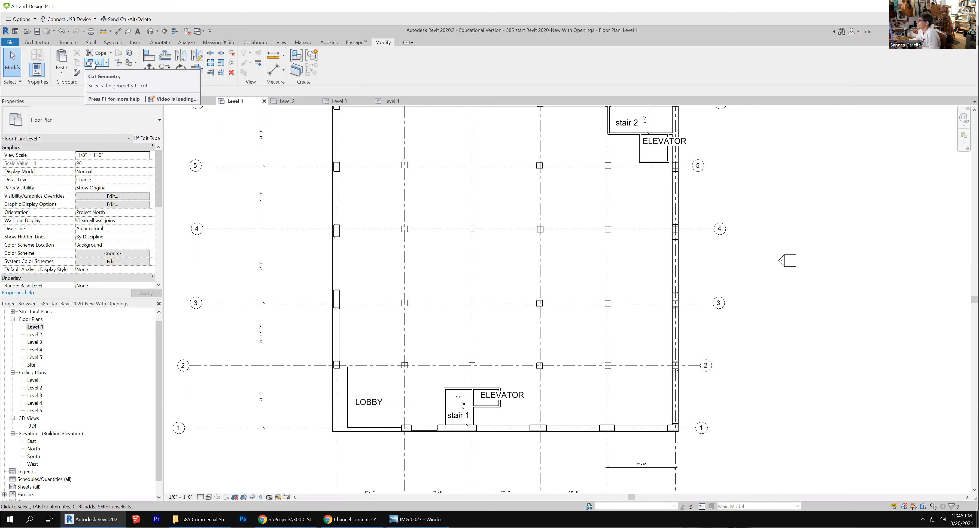
click(39, 42)
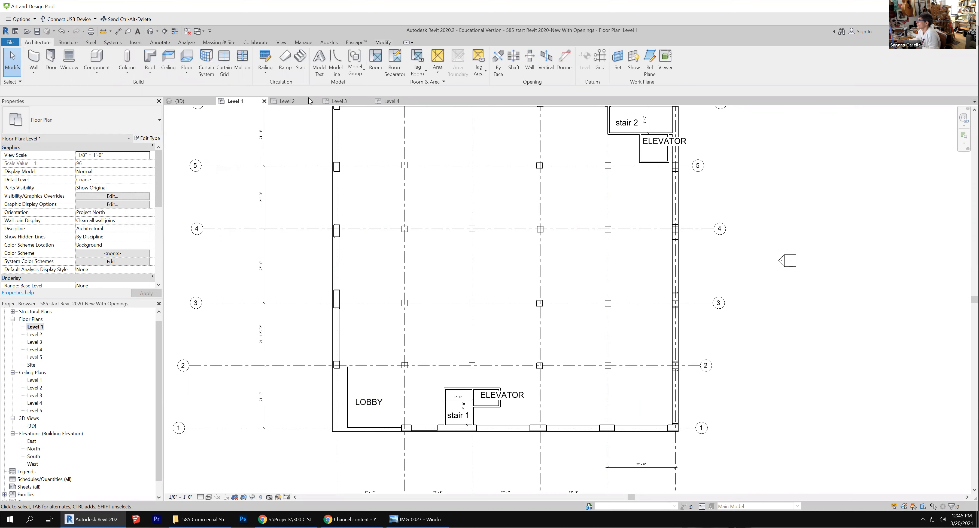
click(300, 57)
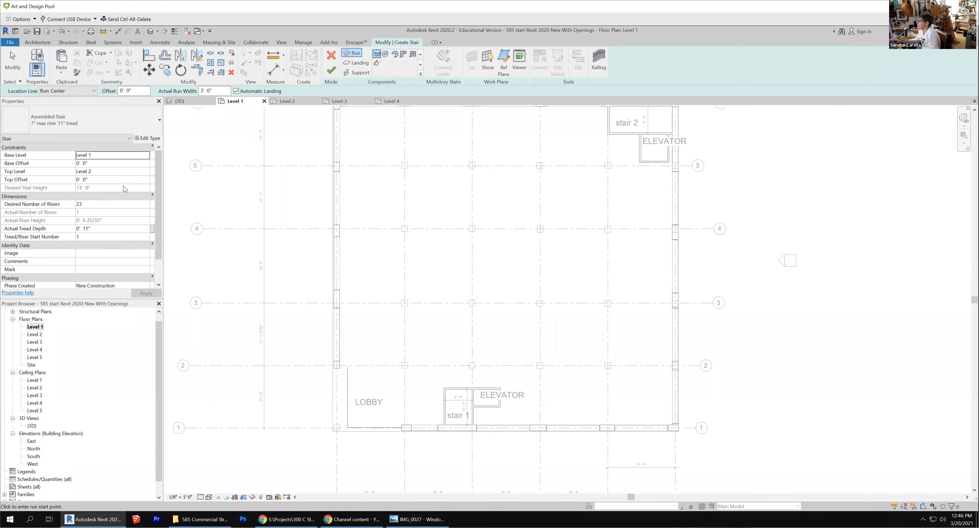
click(225, 90)
text(4)
key(Return)
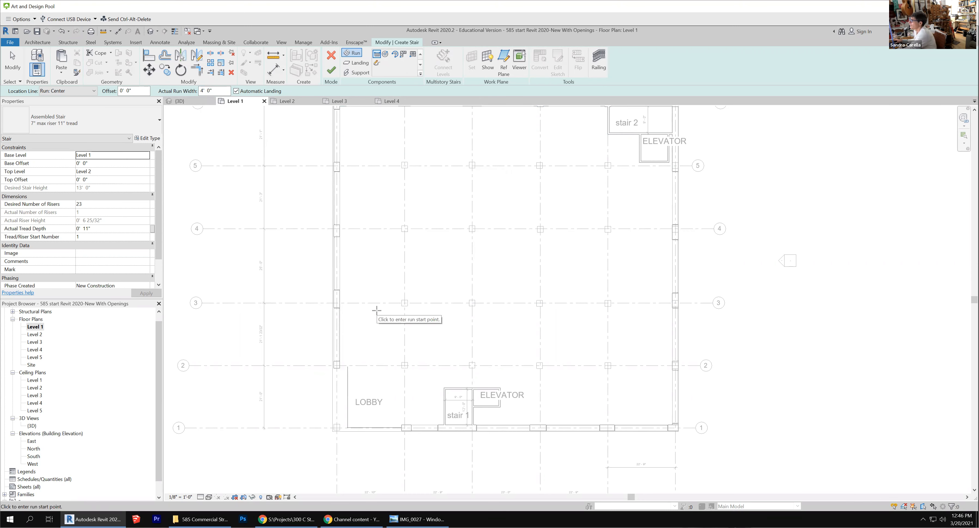
click(91, 92)
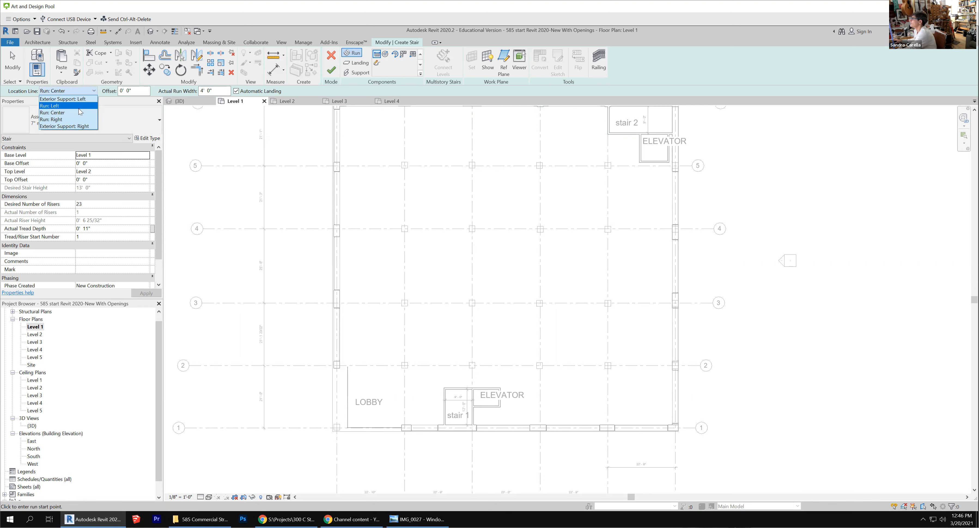
click(82, 100)
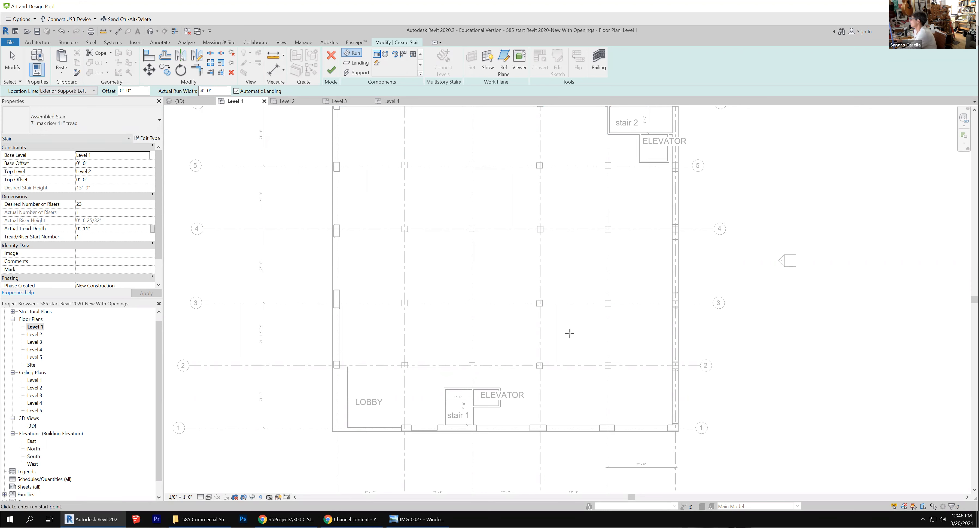
Step: Create the U-shaped stair in the stair 2 room, with 11 risers along the grid 6 wall and the remaining risers returning along the opposite wall
scroll(569, 334, down, 1)
scroll(641, 136, up, 3)
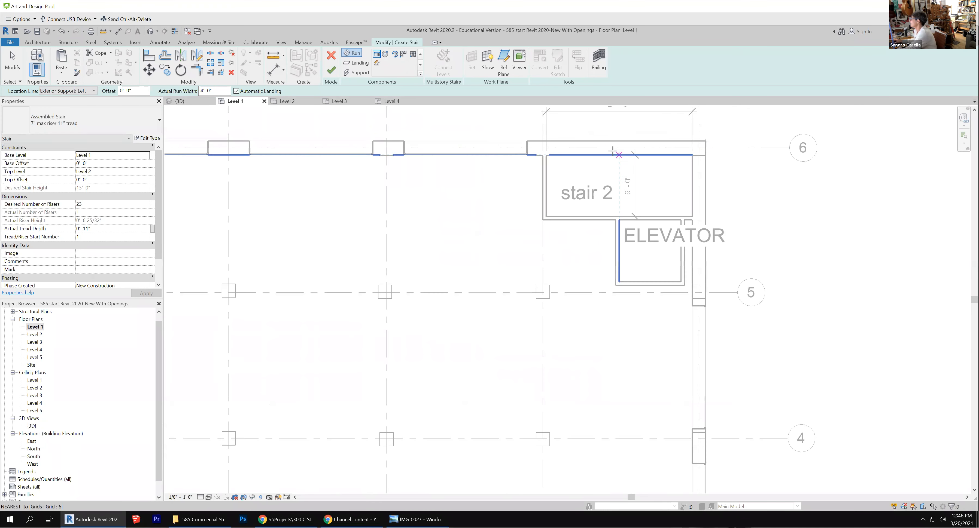
click(596, 156)
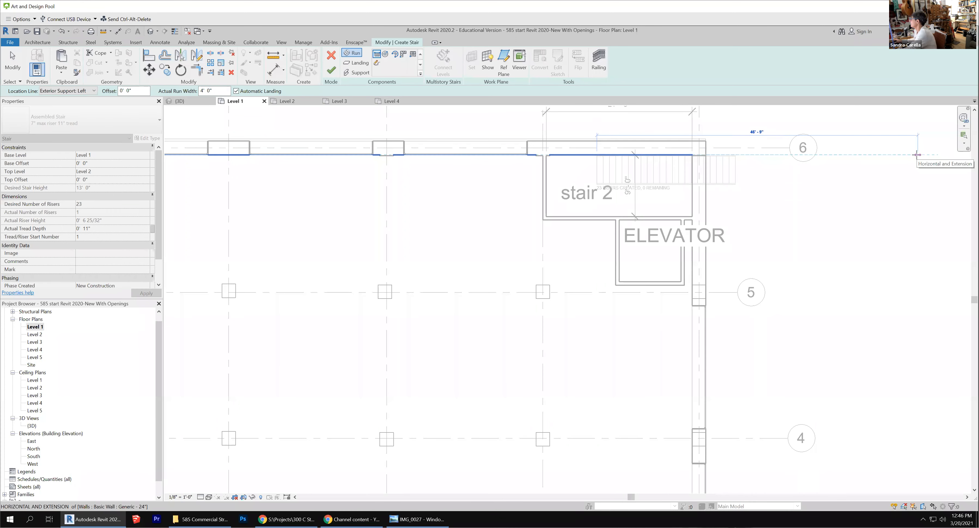
click(659, 154)
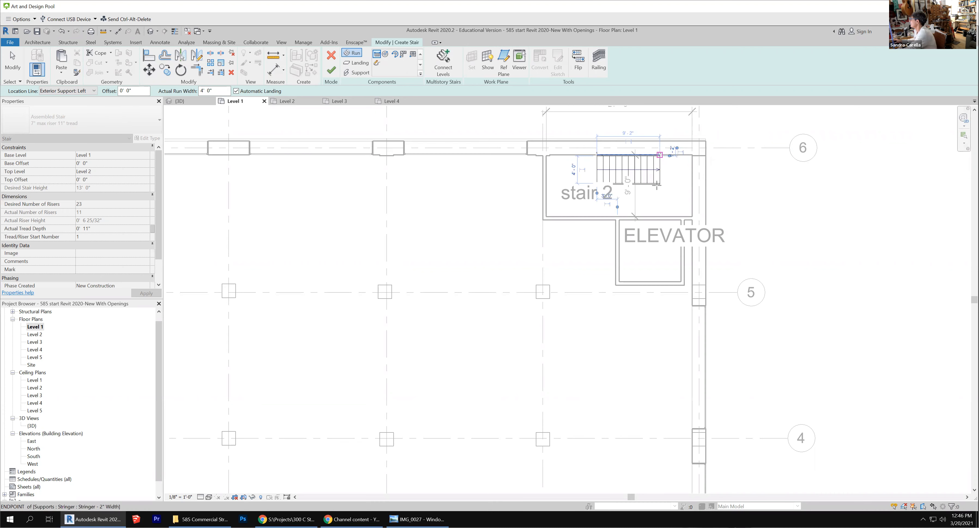
click(660, 216)
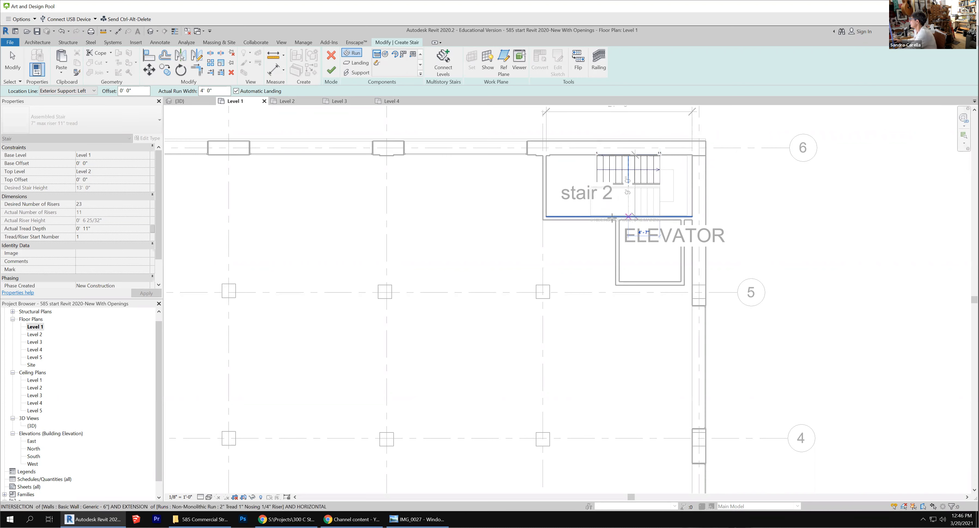
click(577, 216)
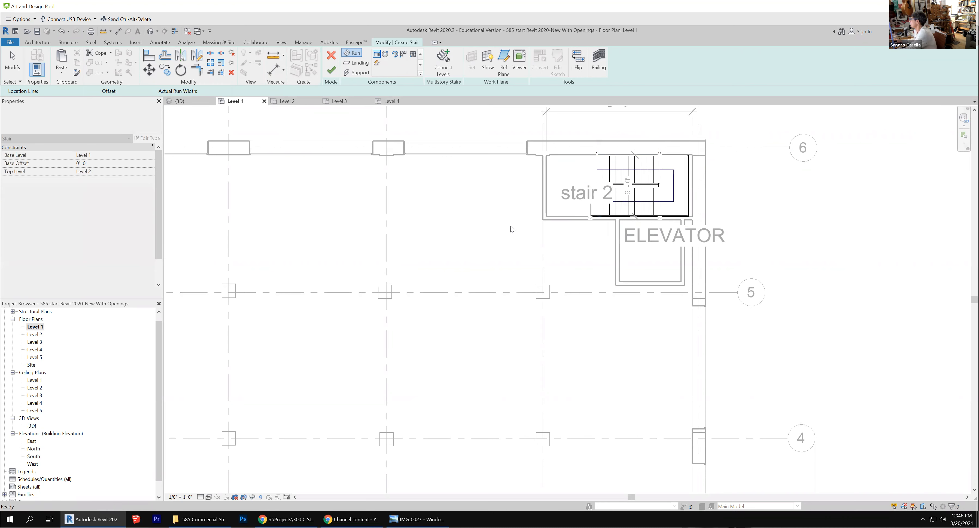
key(Escape)
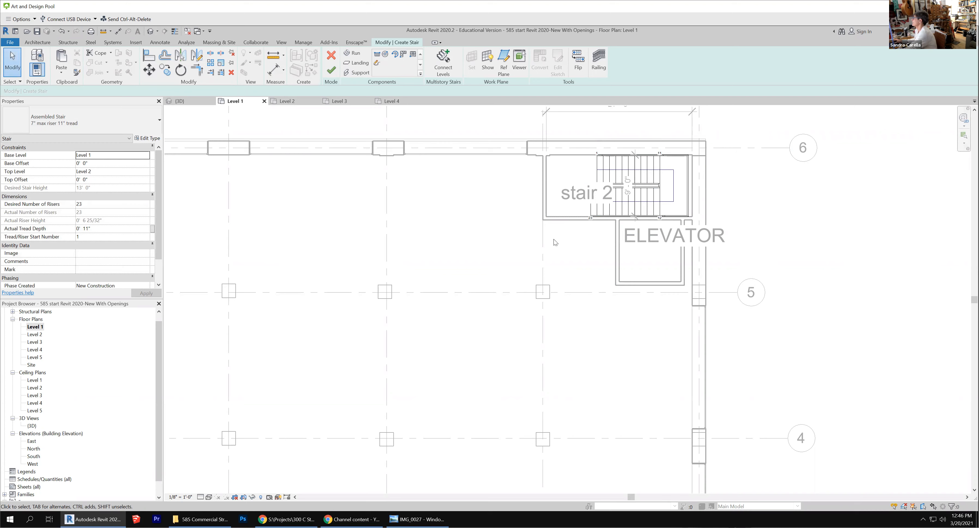
click(331, 73)
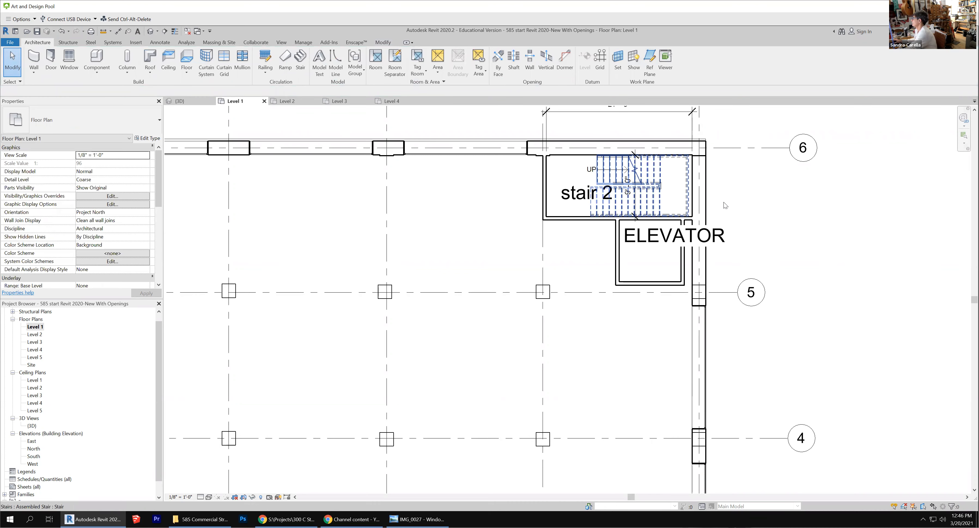
Step: Move the shared upper wall of stair 1 and its elevator outward to make the stair room 15' 0" deep
scroll(725, 206, down, 5)
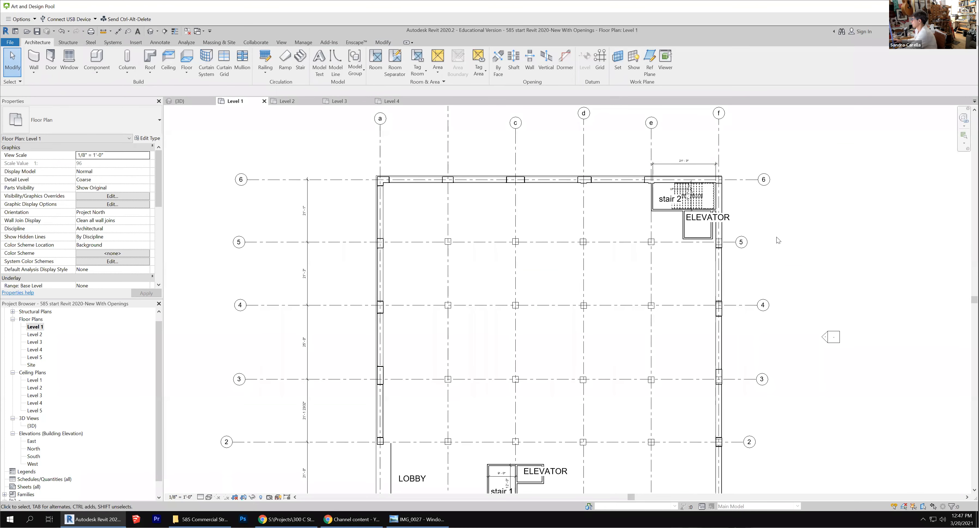
scroll(567, 180, down, 3)
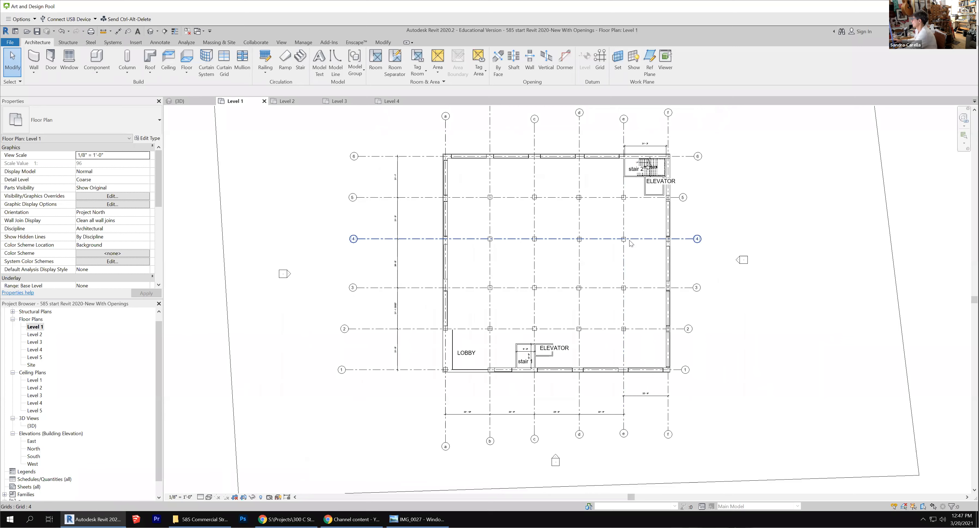
scroll(537, 350, up, 5)
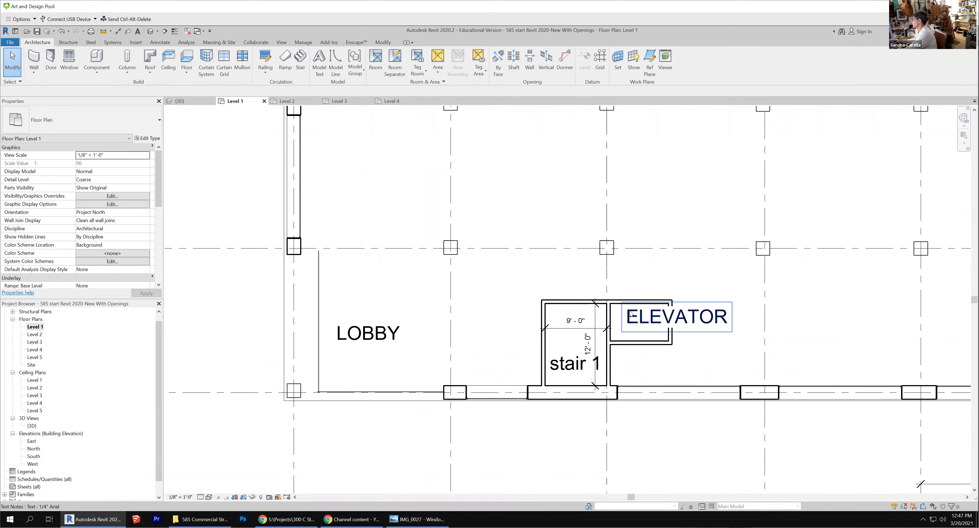
drag(582, 303, 583, 282)
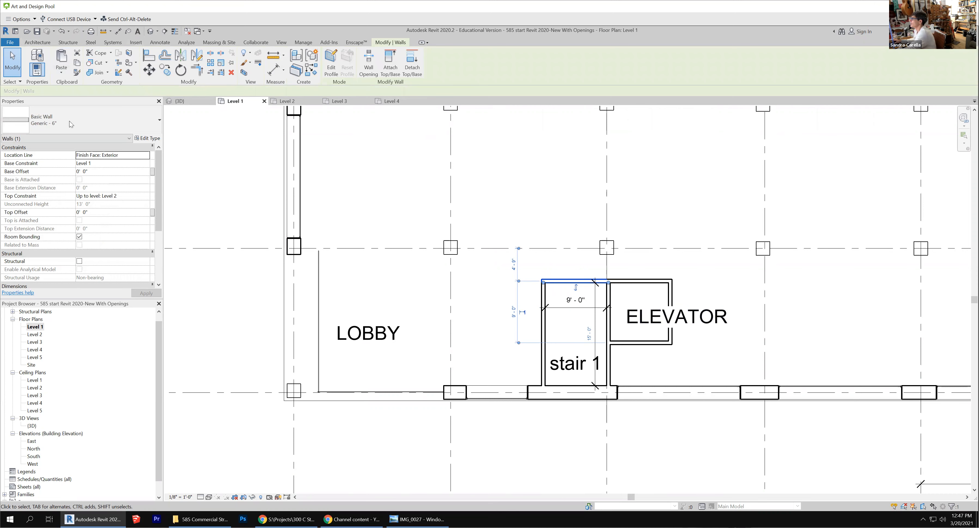
Step: Create the U-shaped stair in the stair 1 room, with 12 risers down the elevator-side wall and the remaining risers returning up the opposite wall
click(40, 42)
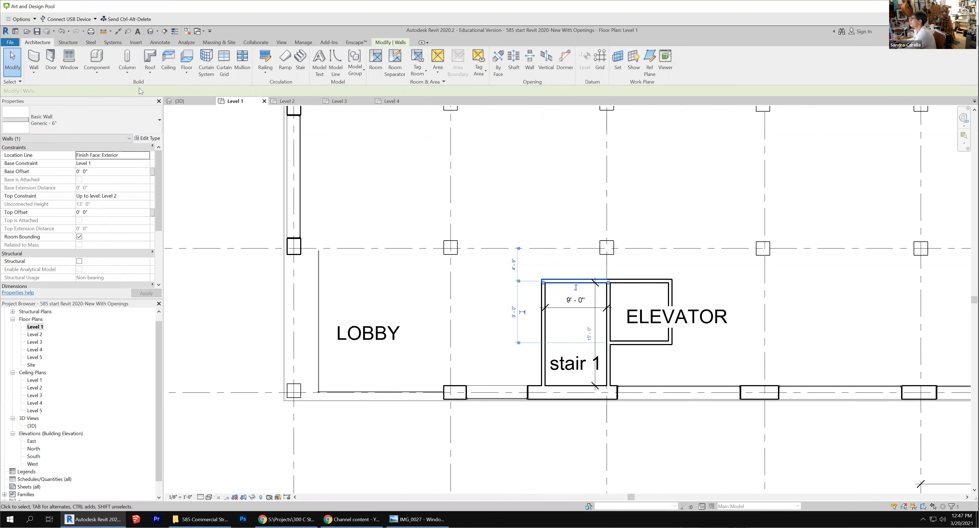
click(300, 61)
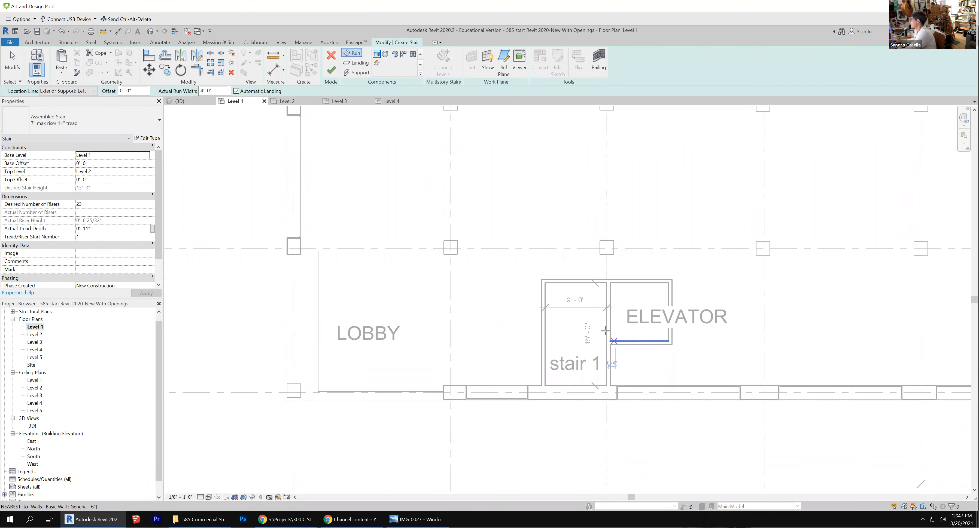
click(606, 320)
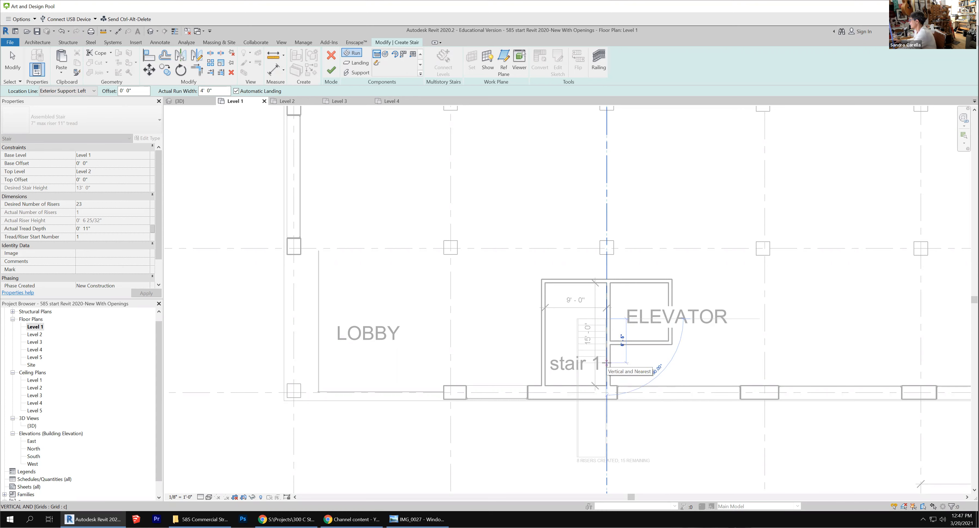
key(Escape)
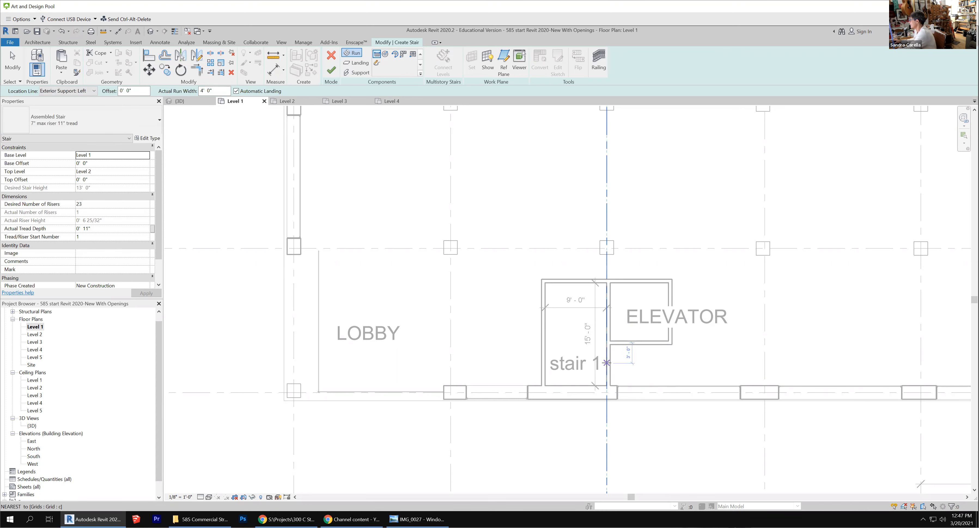
click(607, 271)
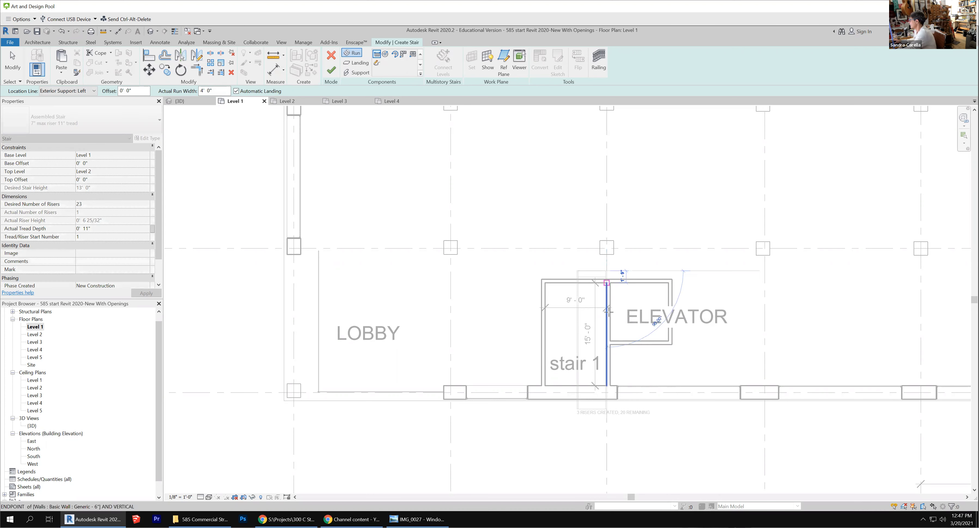
click(606, 340)
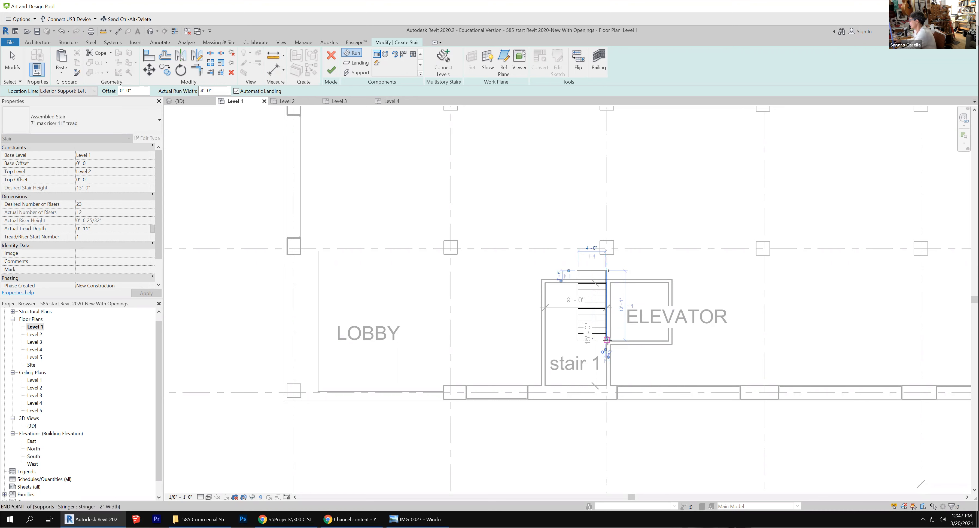
click(545, 341)
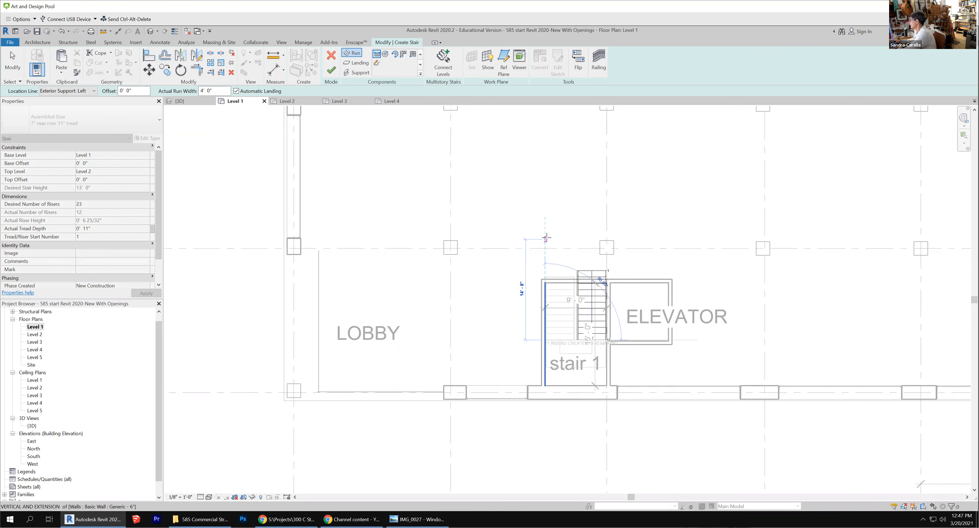
click(546, 238)
key(Escape)
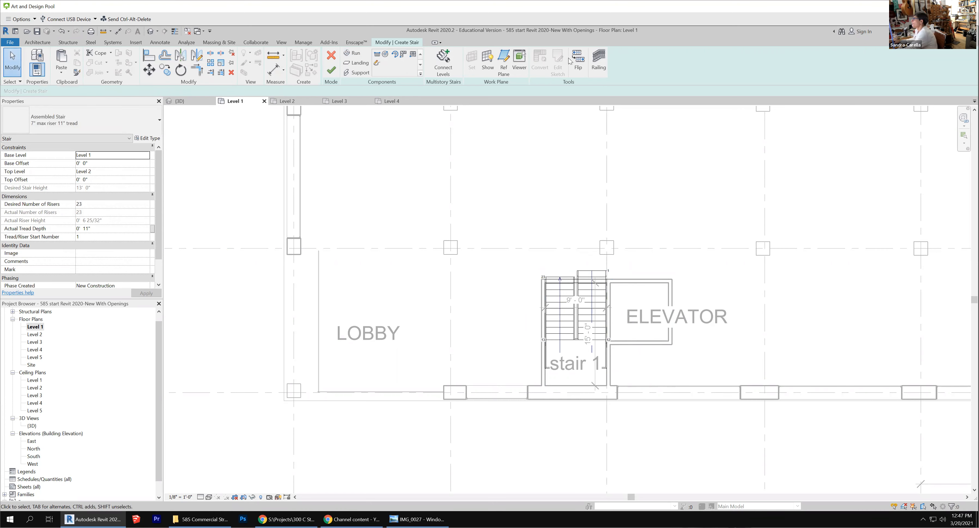
click(331, 70)
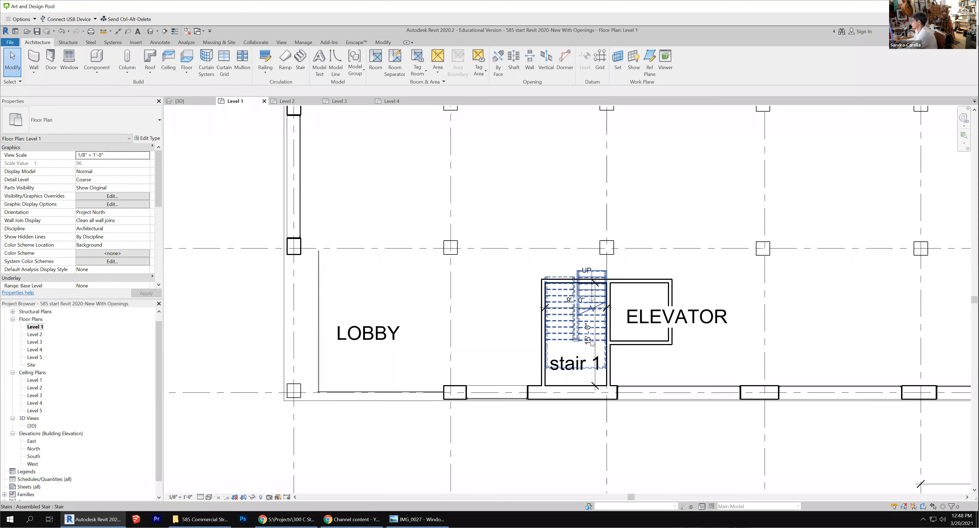
Step: Nudge the stair 1 staircase down until its landing sits against the exterior wall on grid 1
click(591, 343)
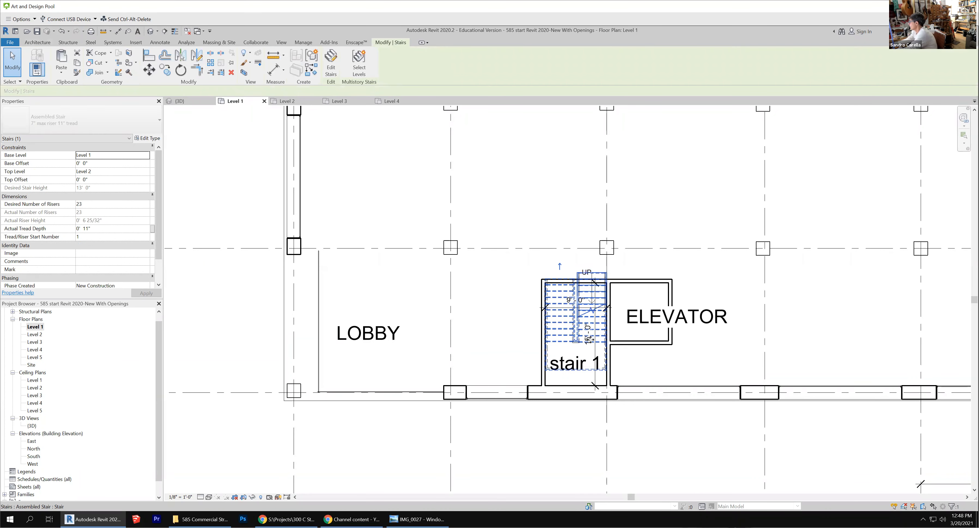
key(Down)
key(Down)
key(Down)
key(Down)
key(Down)
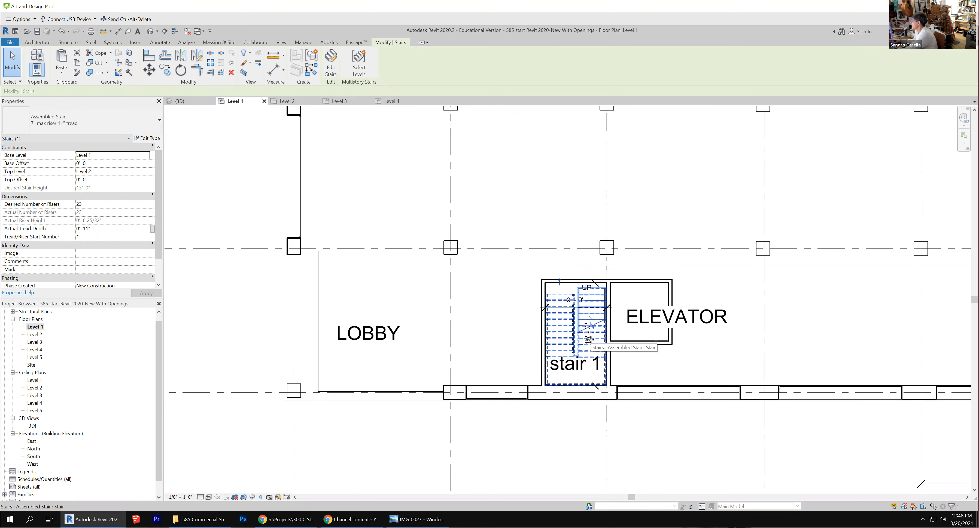
click(636, 267)
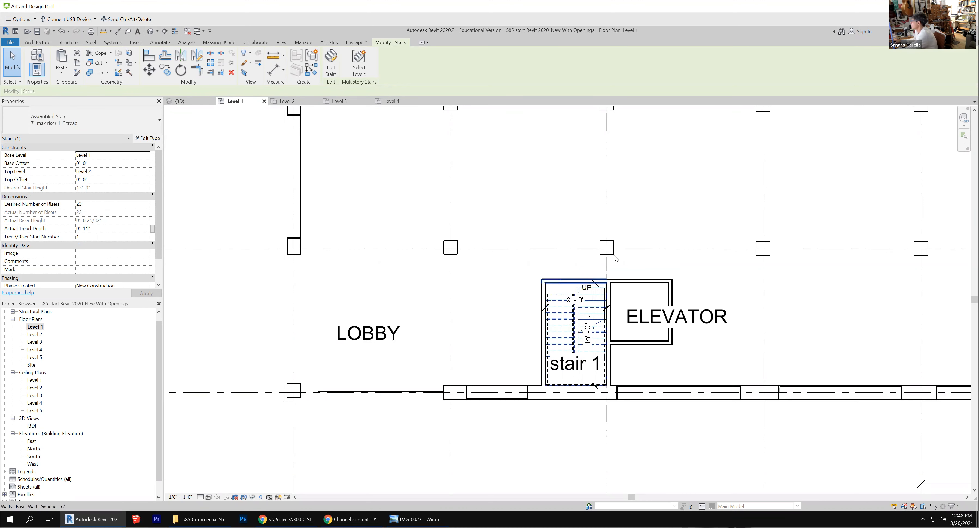
Step: Move the upper wall of stair 1 and the elevator to make the stair room 20' 6" deep, and shift the elevator's lower wall upward
click(567, 280)
drag(566, 280, 572, 243)
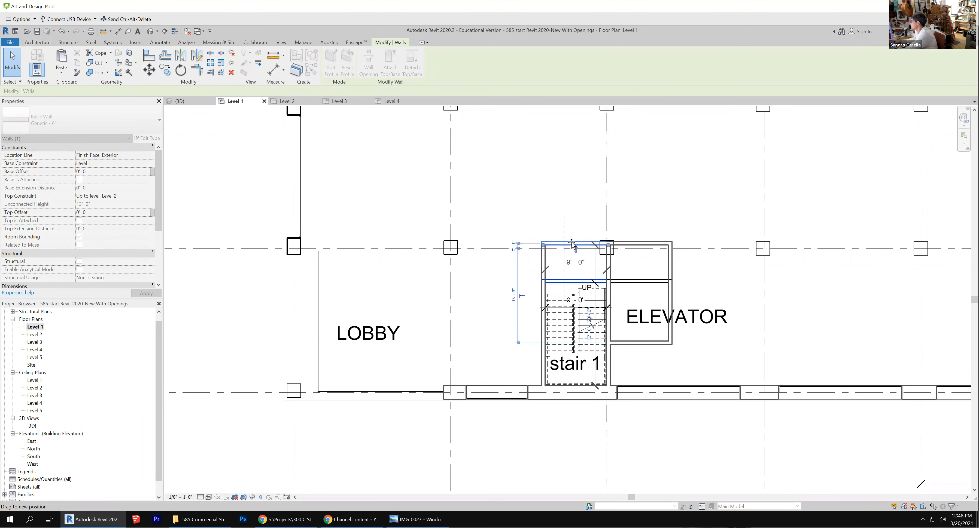
key(Escape)
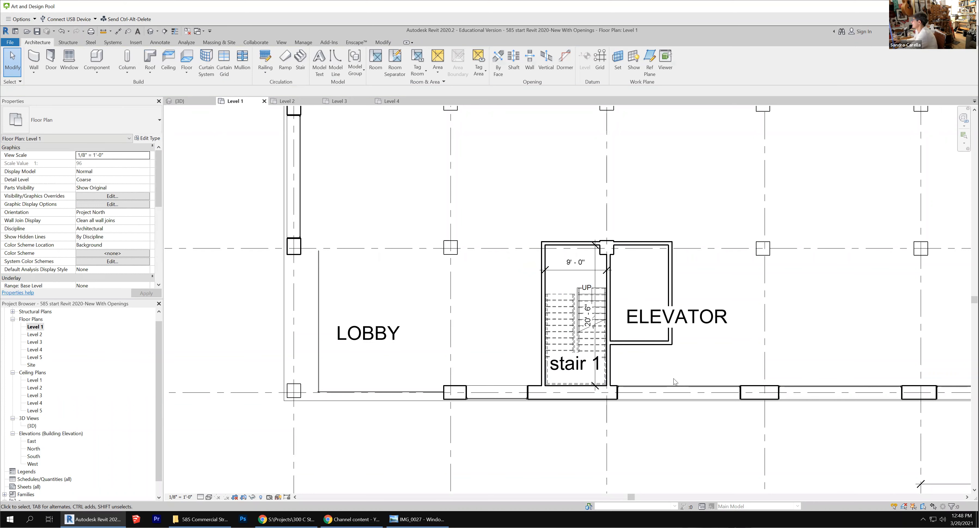
mouse_move(644, 341)
mouse_down()
mouse_move(645, 311)
mouse_move(642, 325)
mouse_up()
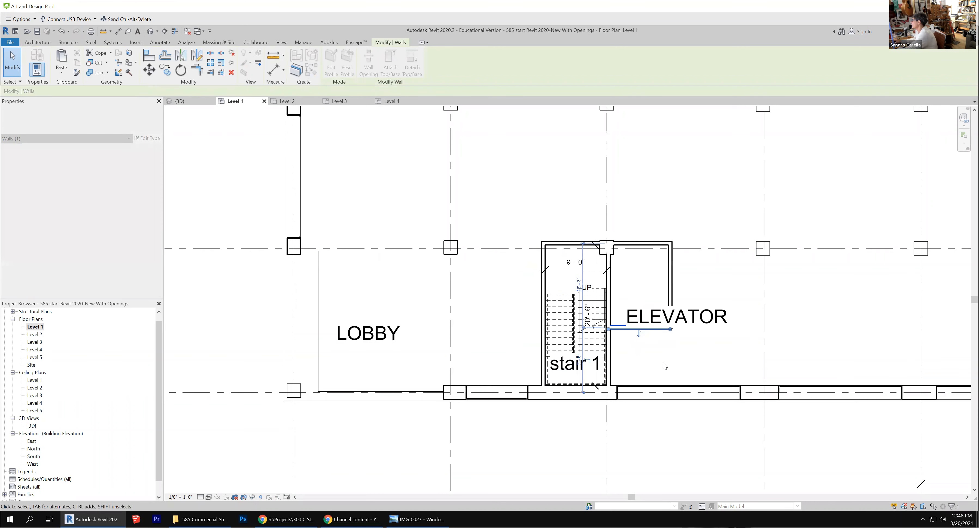
Step: Draw a horizontal building section across the full width of the Level 1 plan, passing through stair 2 just inside grid 6
click(664, 367)
scroll(569, 290, down, 1)
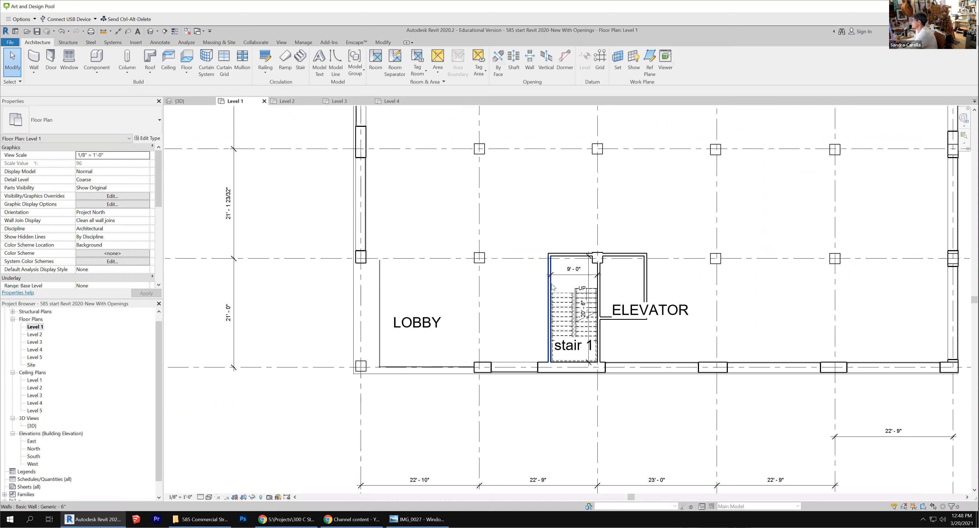
scroll(543, 294, down, 1)
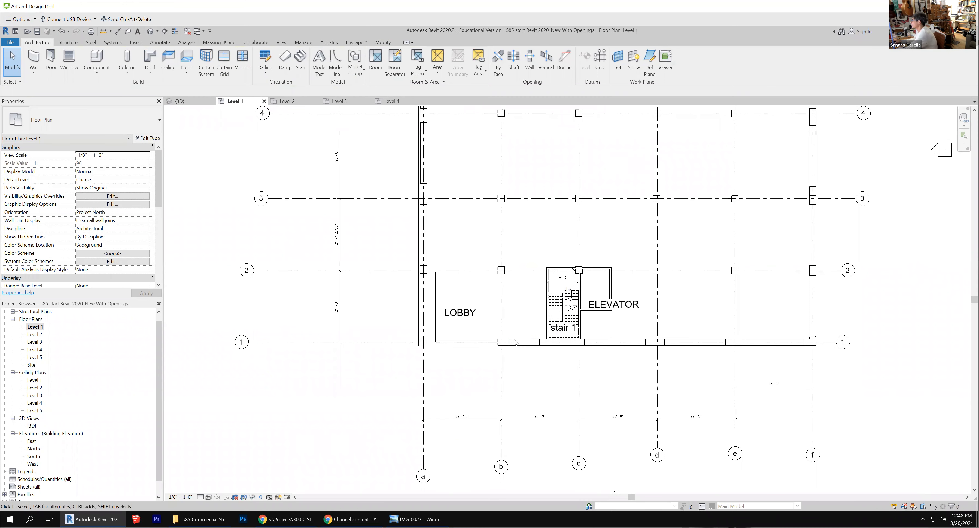
scroll(500, 343, down, 1)
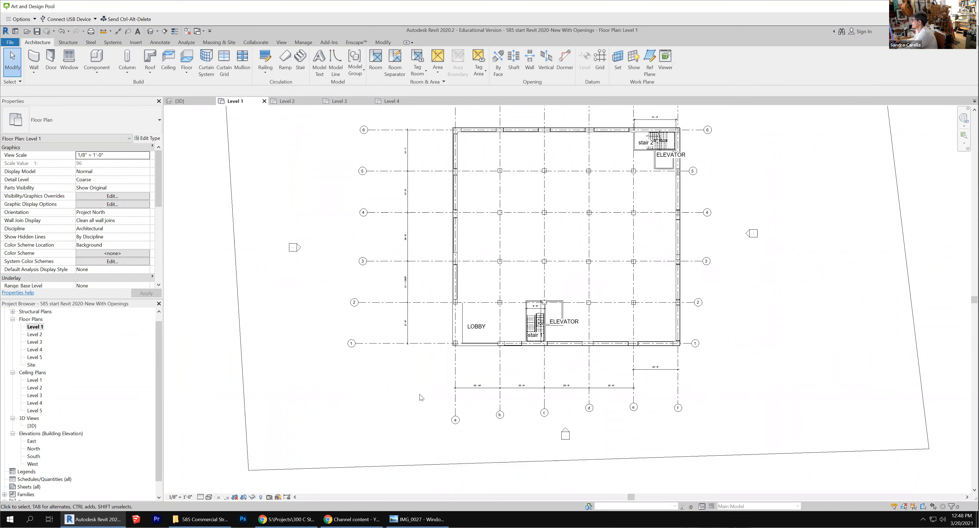
scroll(420, 395, down, 1)
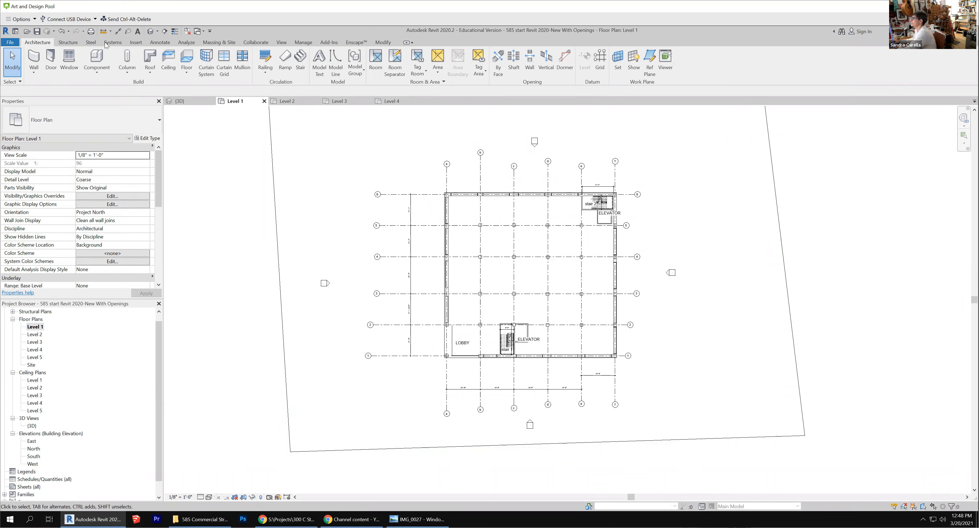
click(281, 42)
click(274, 60)
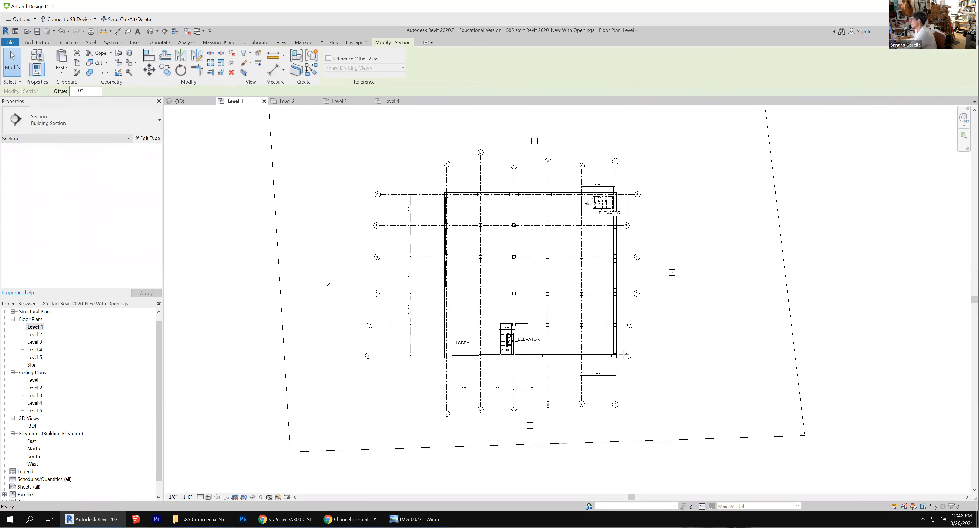
scroll(511, 376, up, 2)
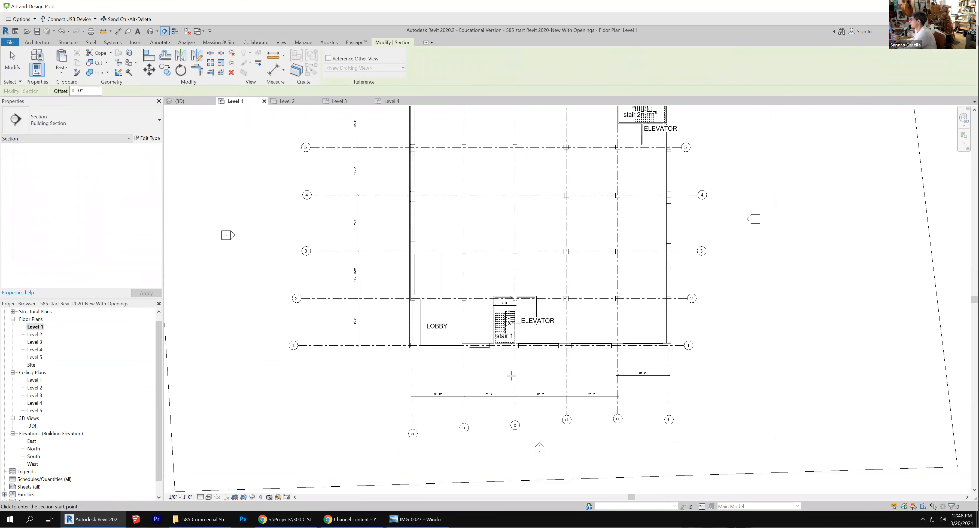
scroll(511, 376, down, 1)
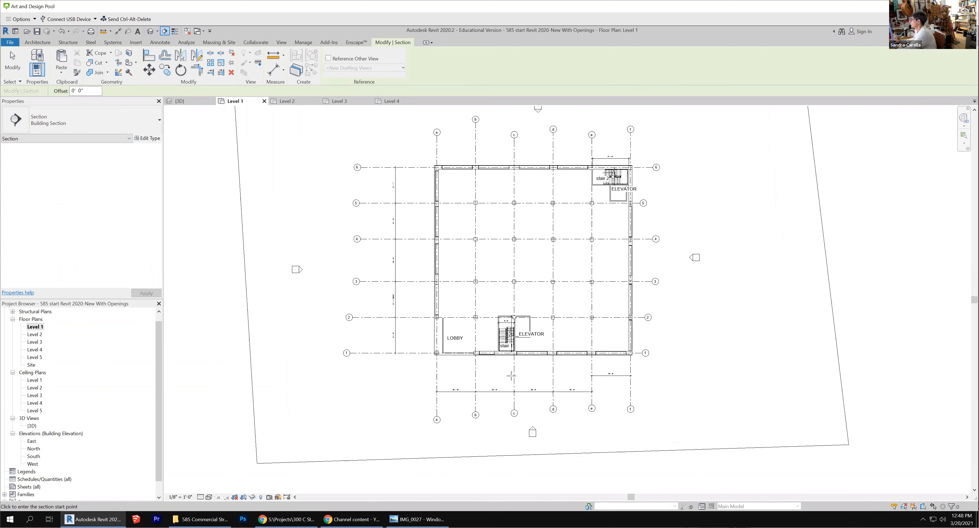
click(422, 172)
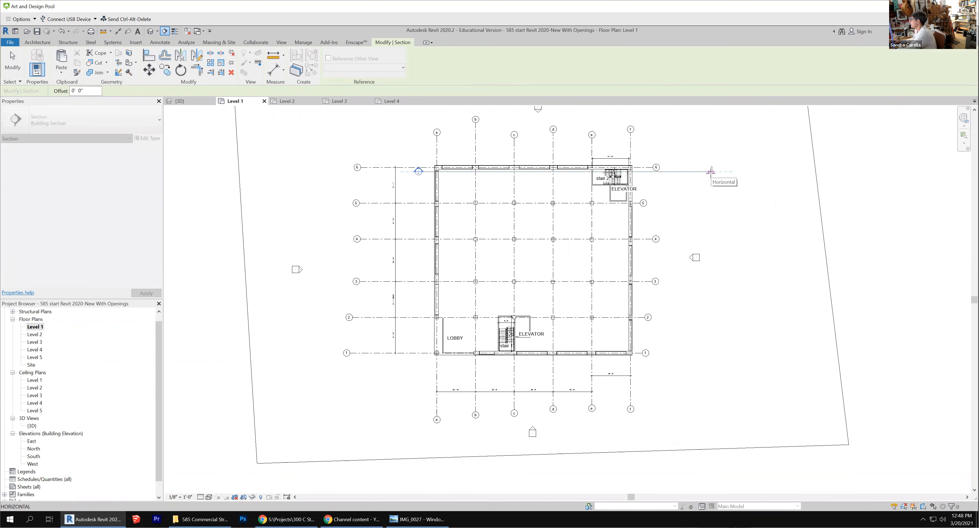
click(711, 172)
key(Escape)
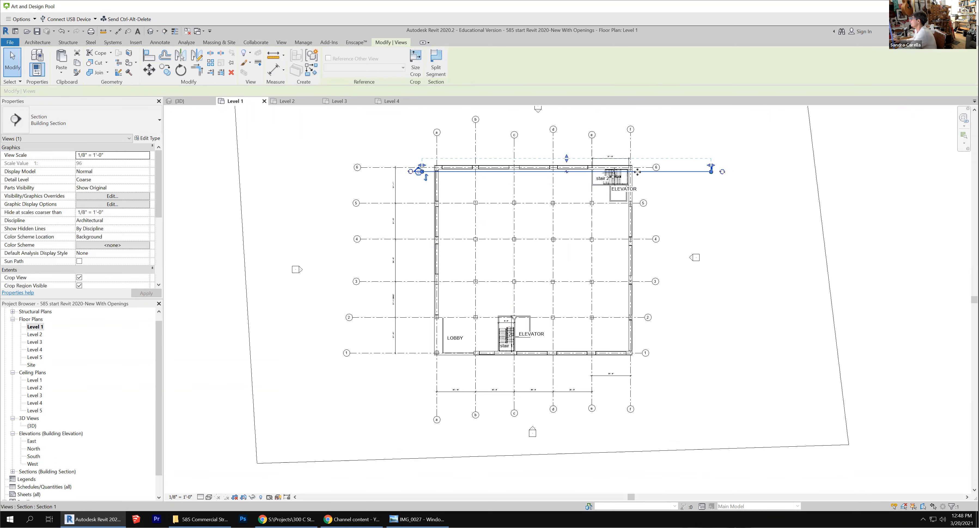
Step: Flip the stair 2 section to look toward grid 1 and extend its view depth beyond the exterior wall on that grid
click(424, 177)
drag(568, 189, 566, 377)
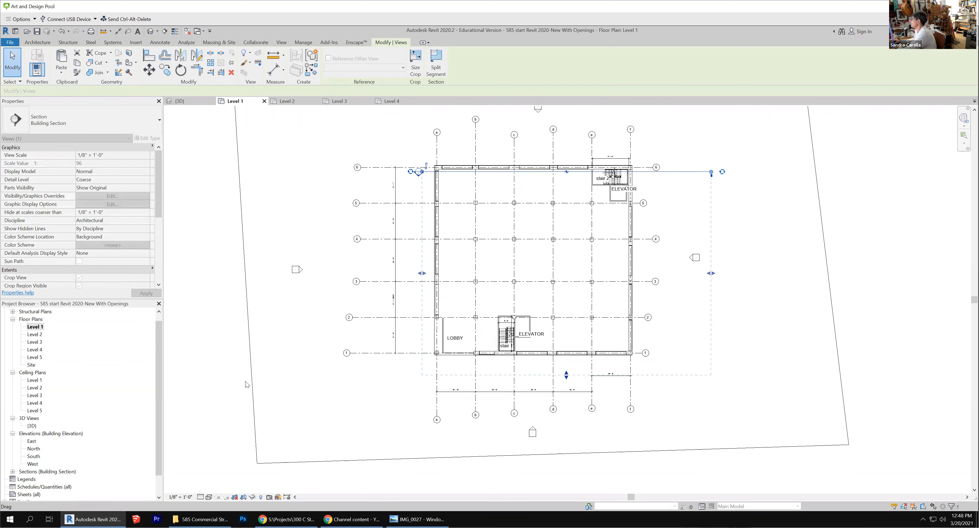
scroll(518, 367, up, 3)
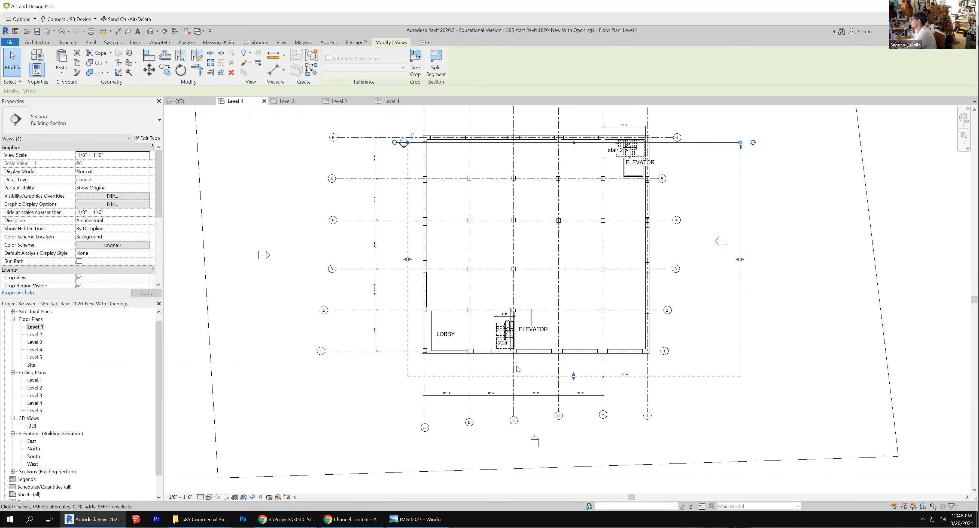
scroll(518, 375, down, 3)
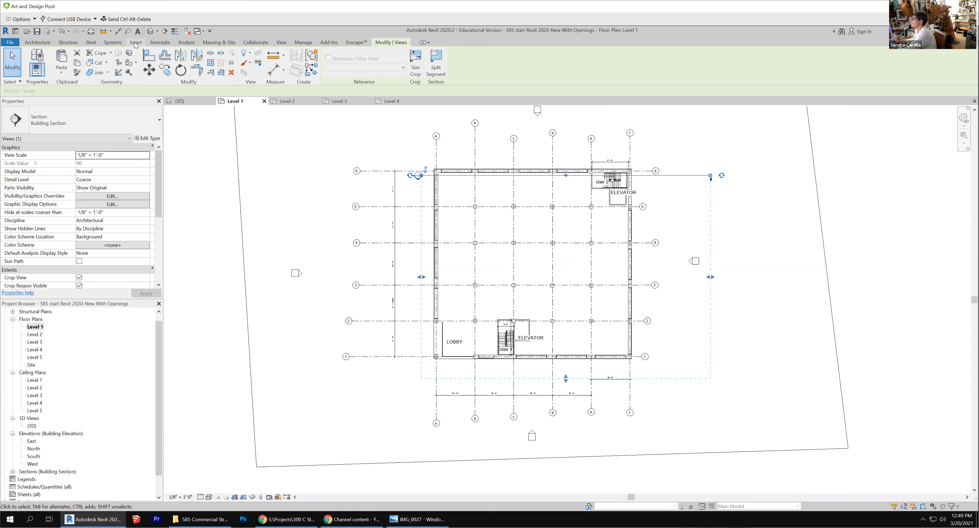
Step: Draw a vertical building section along grid c, from beyond the grid 6 wall to beyond the grid 1 wall
click(282, 42)
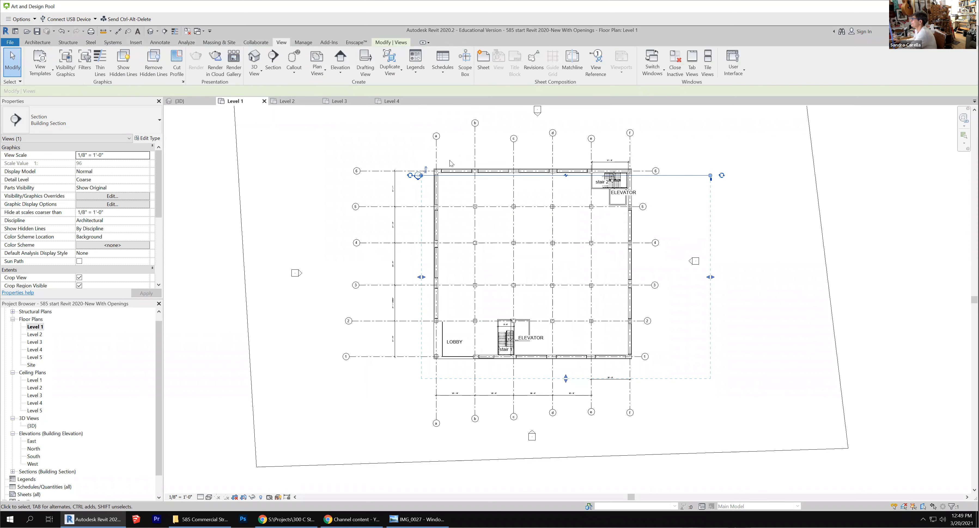
click(273, 62)
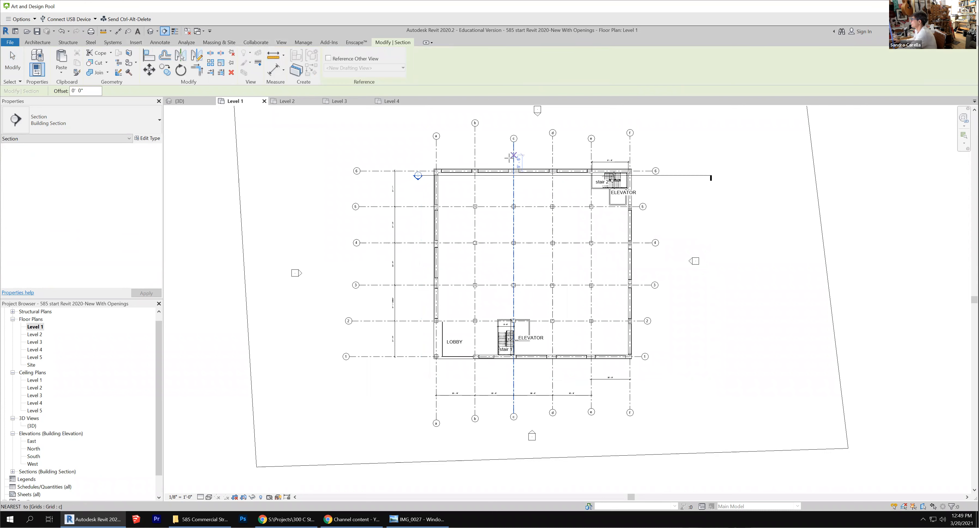
click(513, 153)
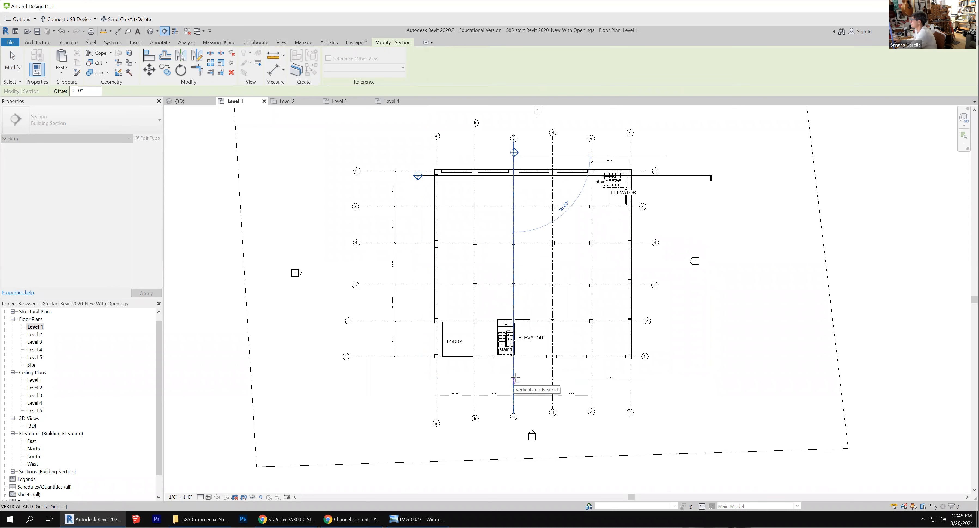
click(515, 375)
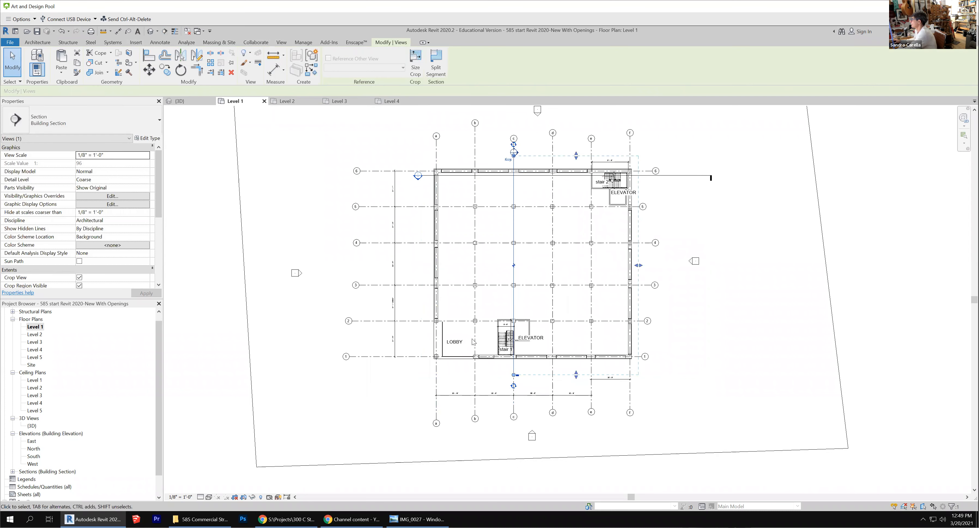
Step: Flip the grid c section to look toward grid a and nudge its line two increments toward grid b, into the stair 1 room
click(508, 160)
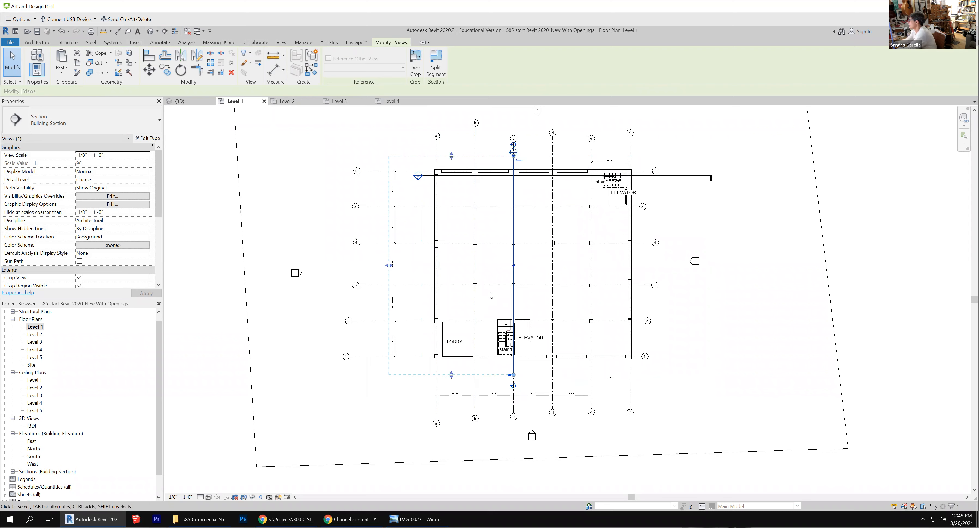
key(Left)
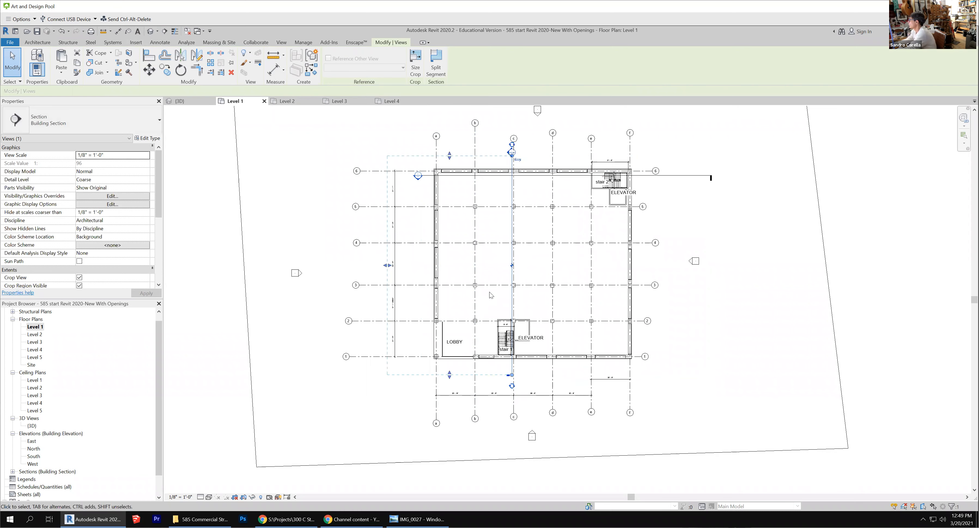
key(Left)
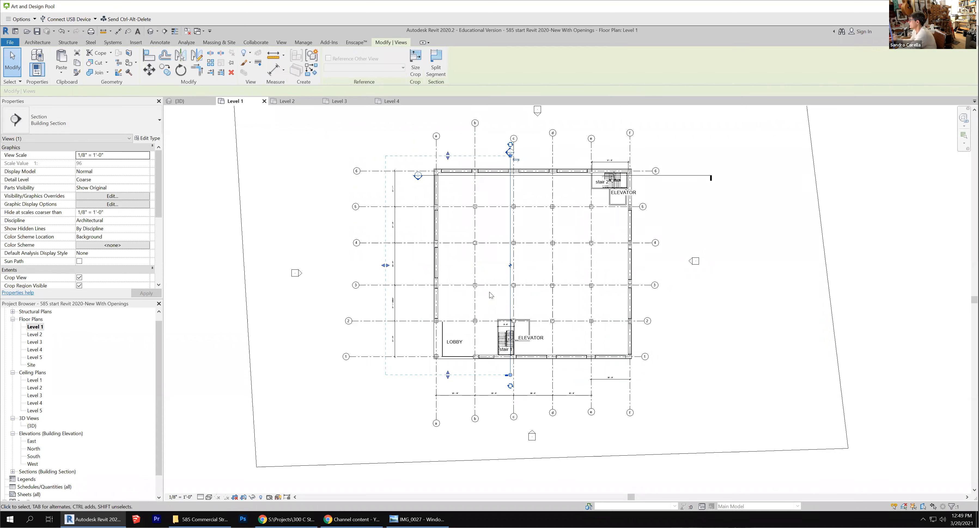
click(414, 386)
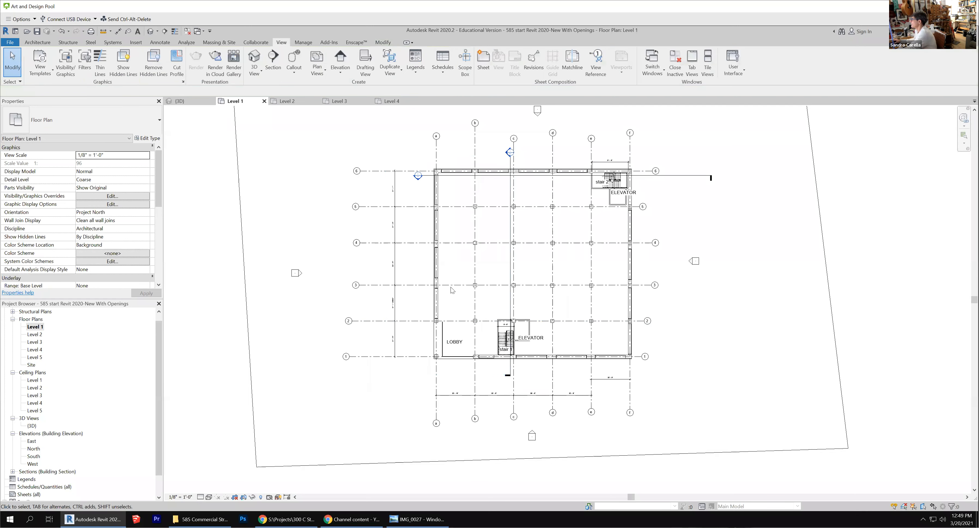
Step: Open the view of the section through stair 1 and examine how the staircase meets the Level 2 floor
click(510, 164)
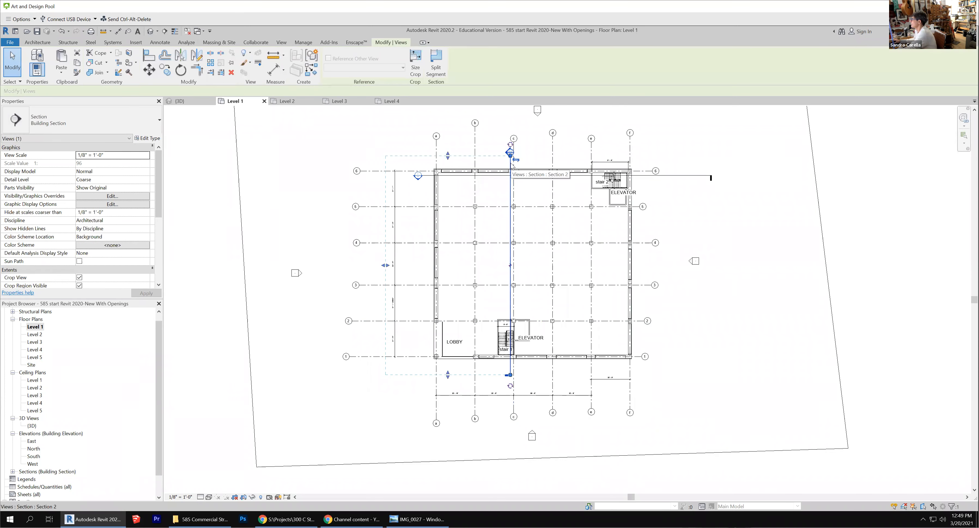
right_click(511, 164)
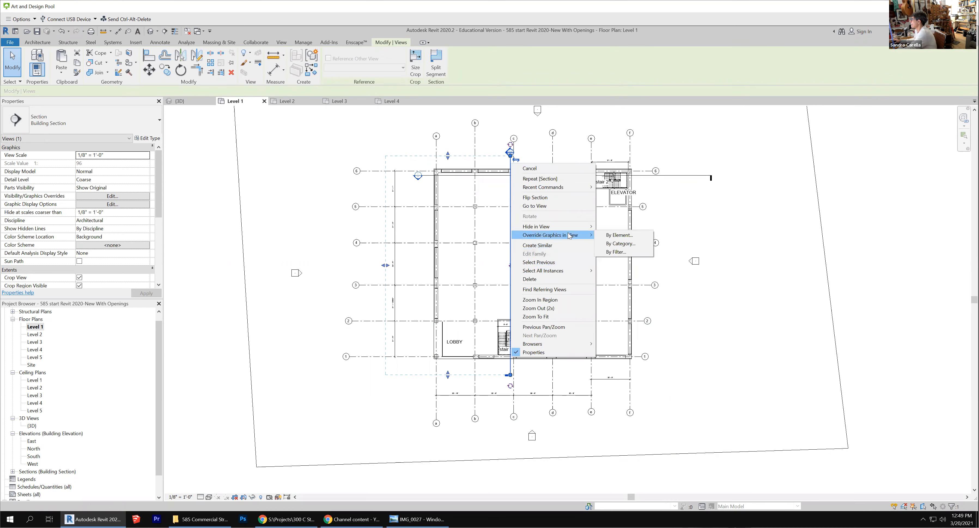
click(543, 206)
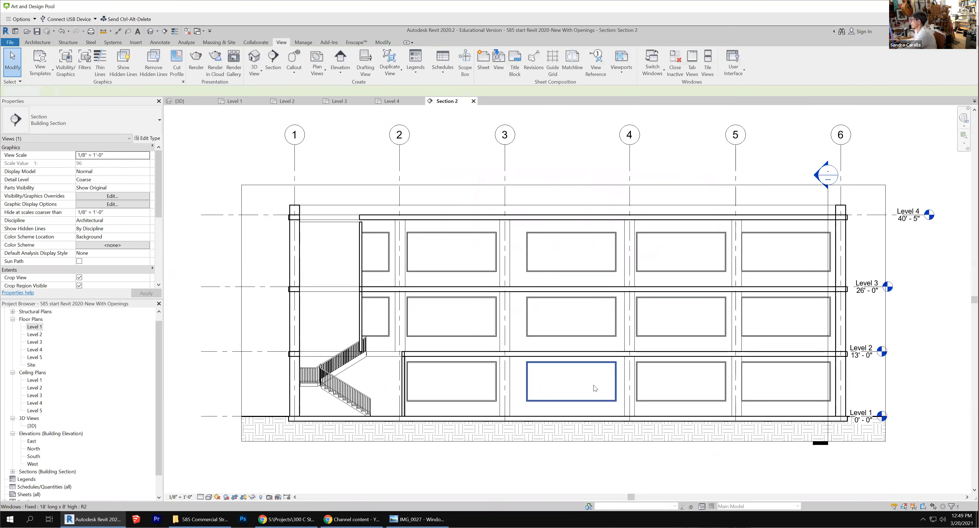
scroll(362, 407, up, 3)
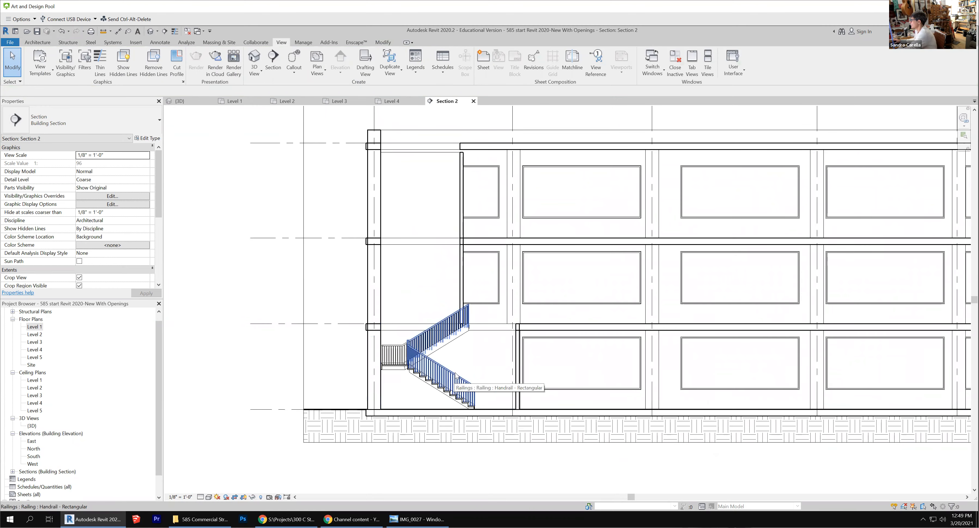
scroll(455, 382, down, 2)
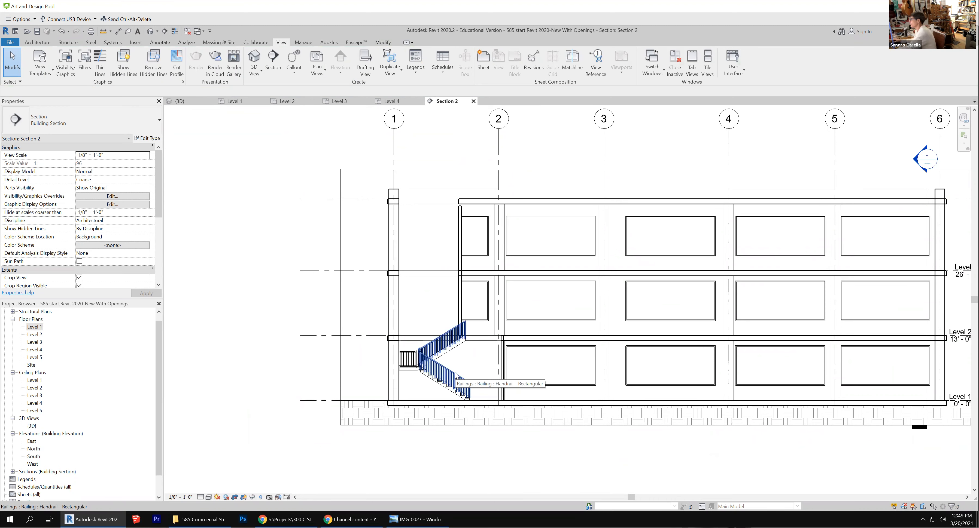
scroll(277, 387, down, 1)
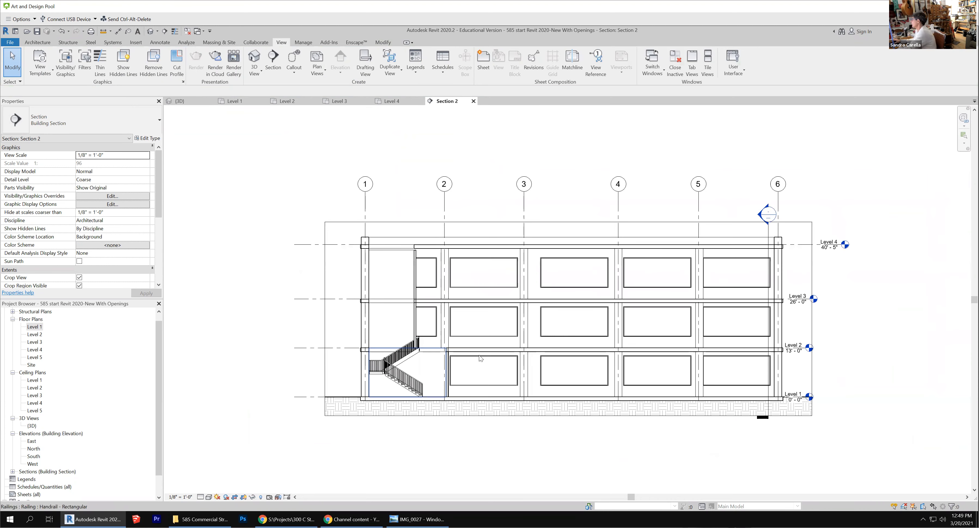
click(392, 387)
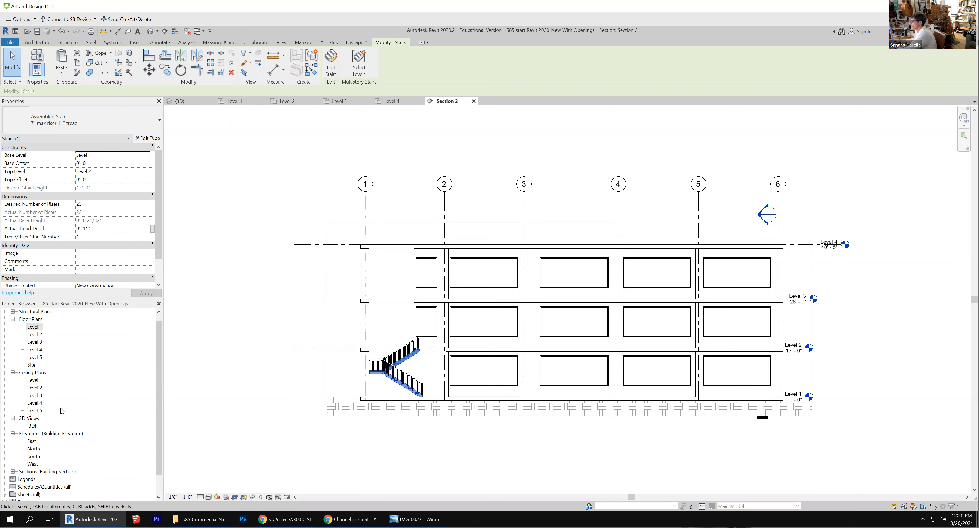
Step: Open the Section 1 view and examine the stair 2 staircase where its upper run reaches Level 2
click(94, 416)
scroll(59, 442, down, 1)
click(13, 449)
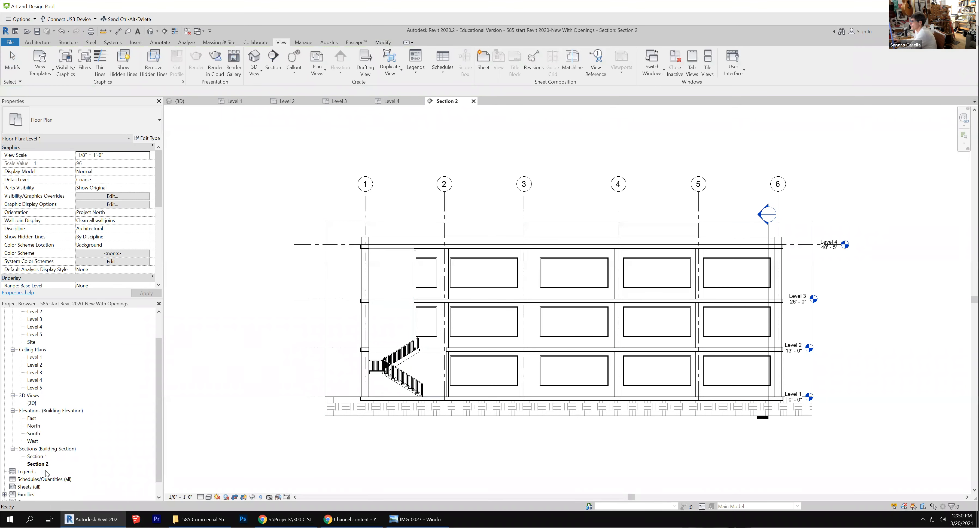
double_click(40, 457)
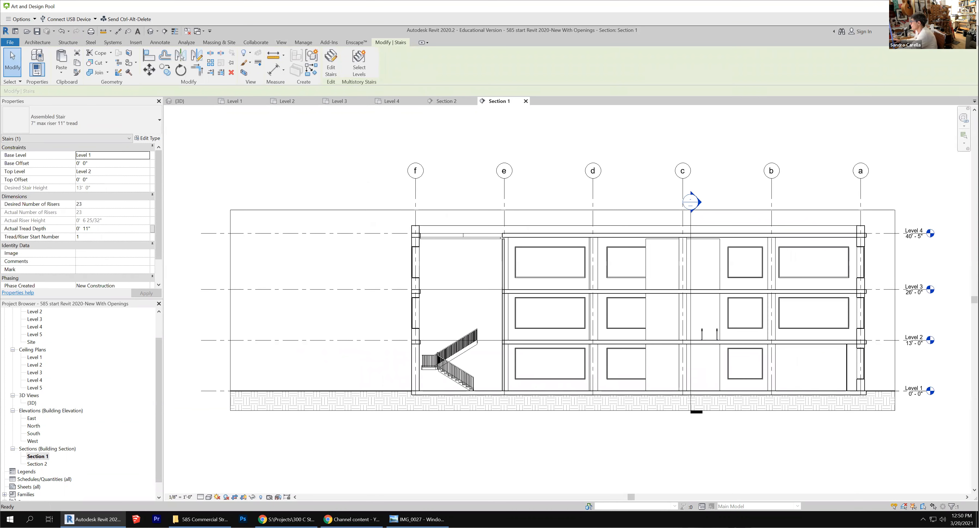
scroll(463, 361, up, 3)
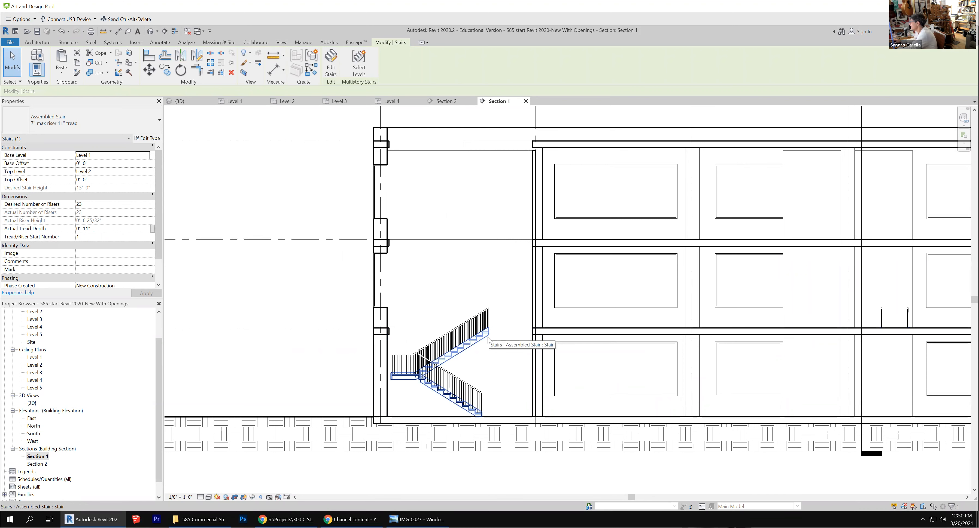
Step: Select the Level 2 floor in the section, switch to the Level 2 plan, and open the floor's boundary for editing
click(562, 336)
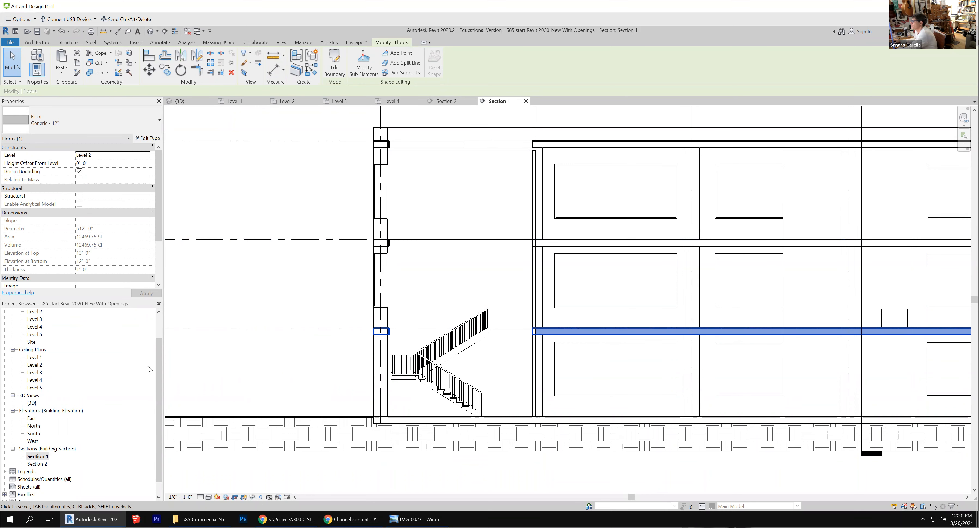
drag(159, 358, 161, 333)
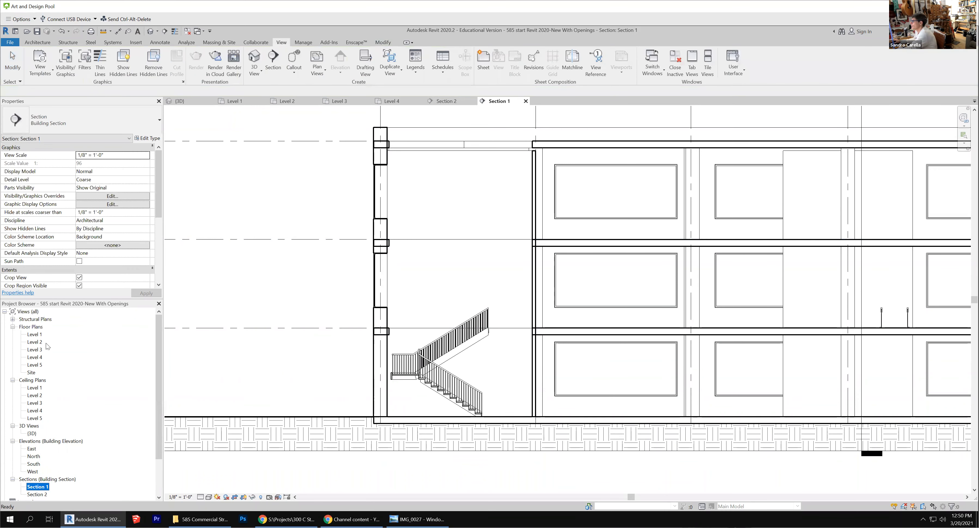
double_click(35, 342)
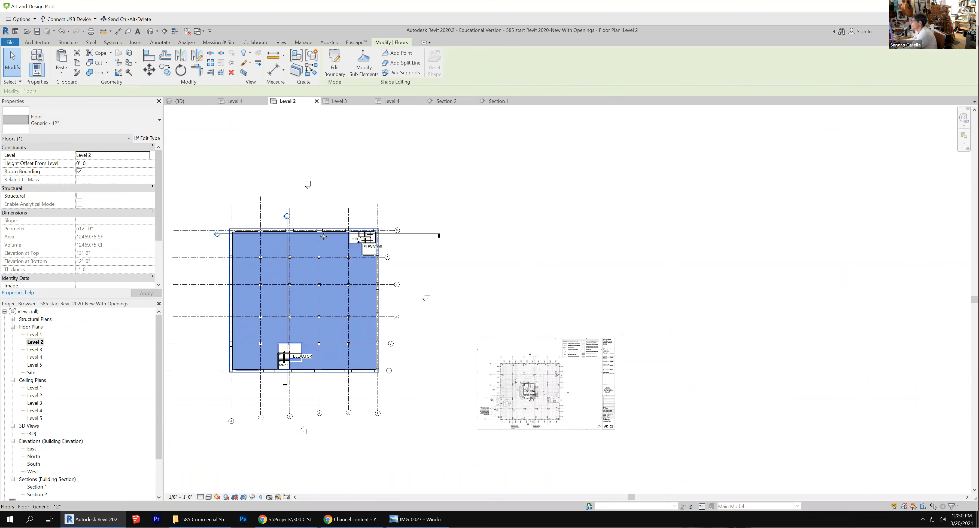
scroll(324, 237, up, 2)
click(335, 63)
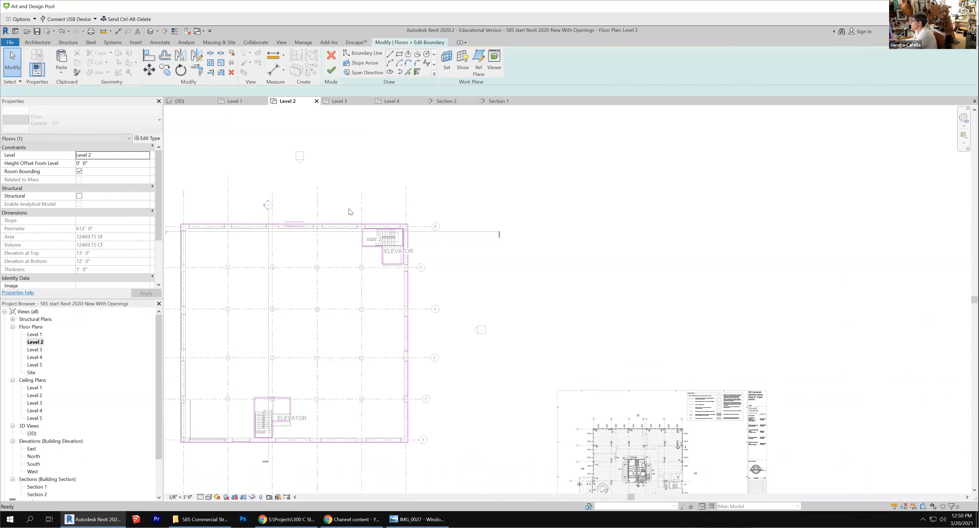
Step: Move the stair 2 opening's boundary line from the enclosure wall at grid e to the staircase's near end and finish the boundary
scroll(365, 240, up, 5)
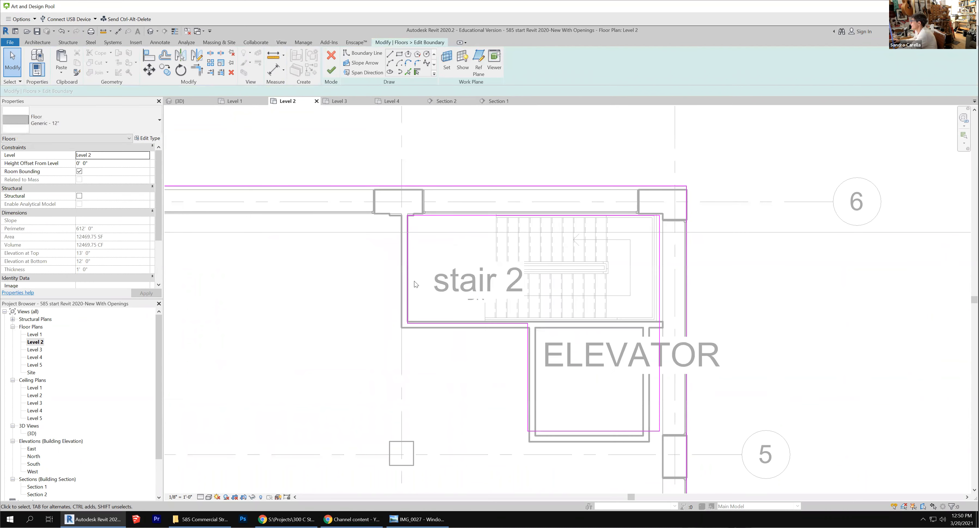
drag(410, 277, 486, 272)
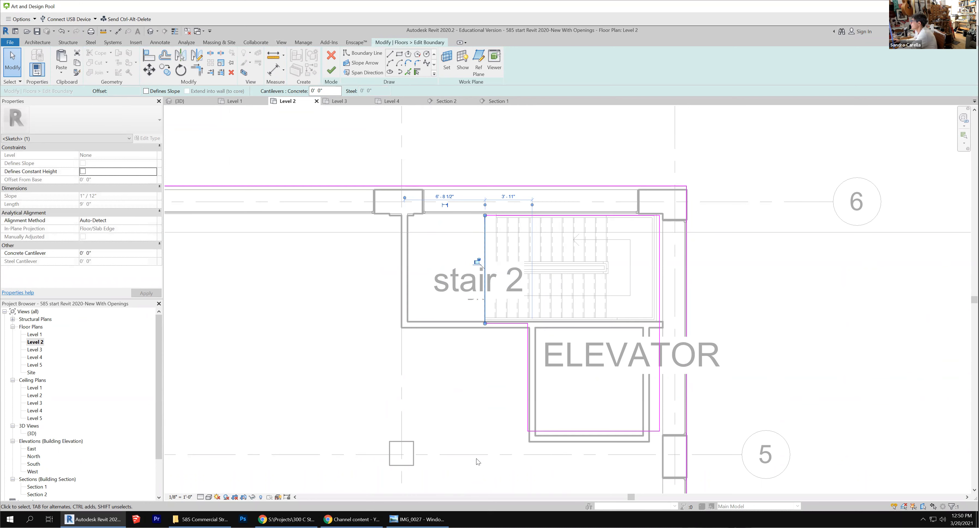
click(333, 76)
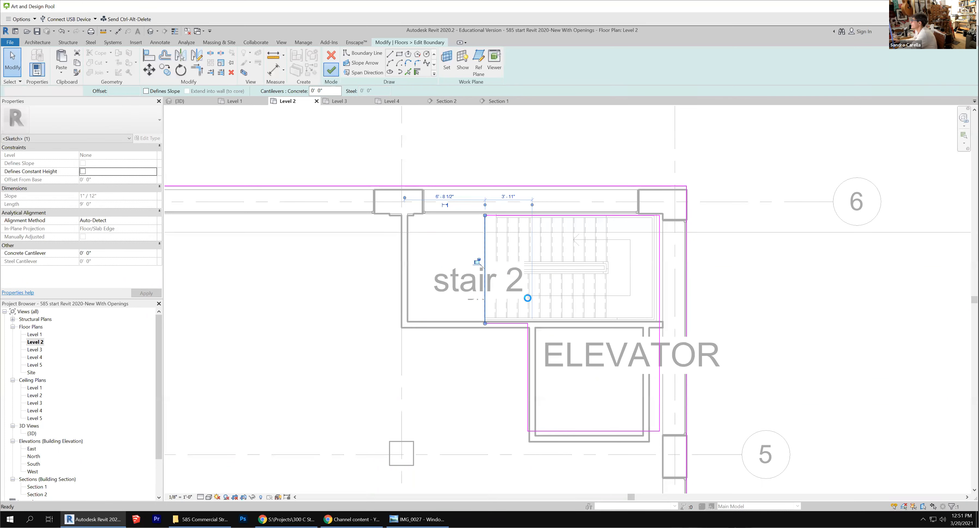
click(547, 280)
scroll(665, 205, up, 5)
click(776, 297)
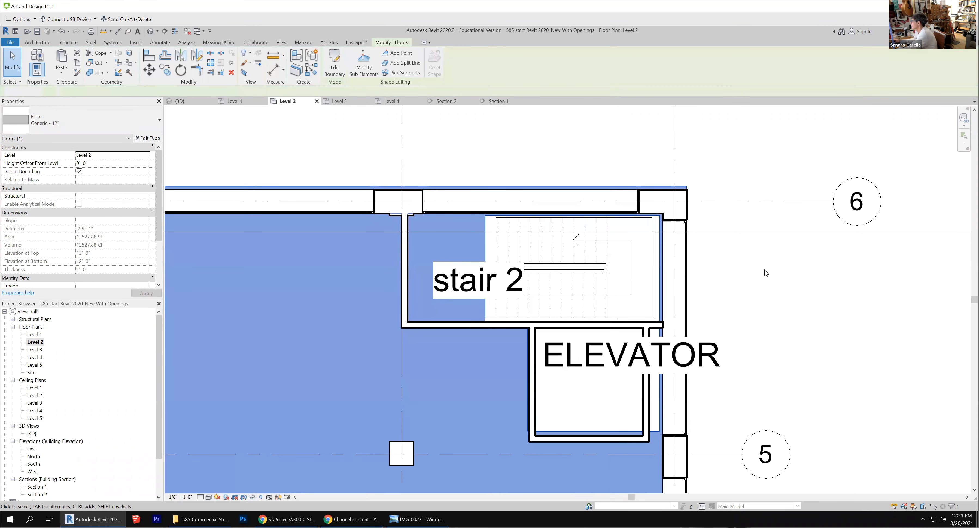
Step: Return to the Section 1 view and examine how the Level 2 floor edge meets the stair 2 upper run
scroll(722, 230, down, 3)
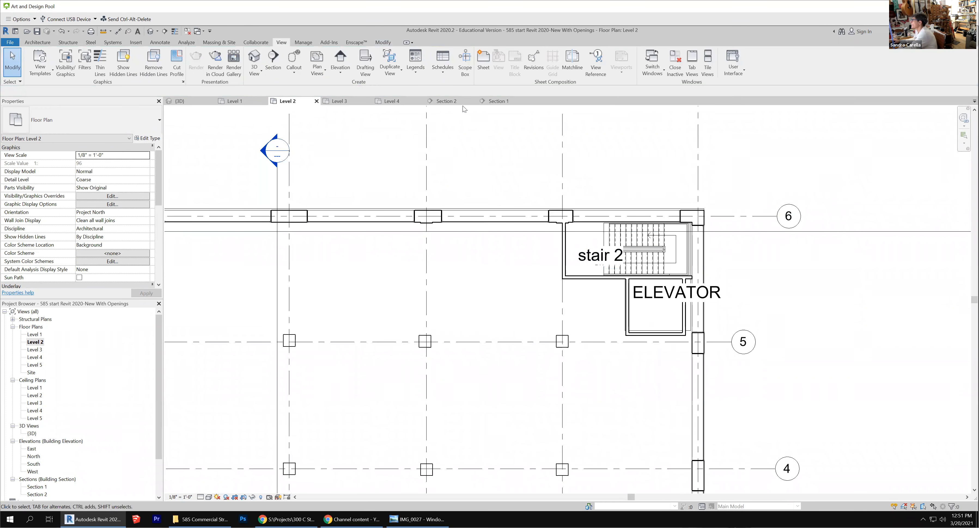
click(498, 101)
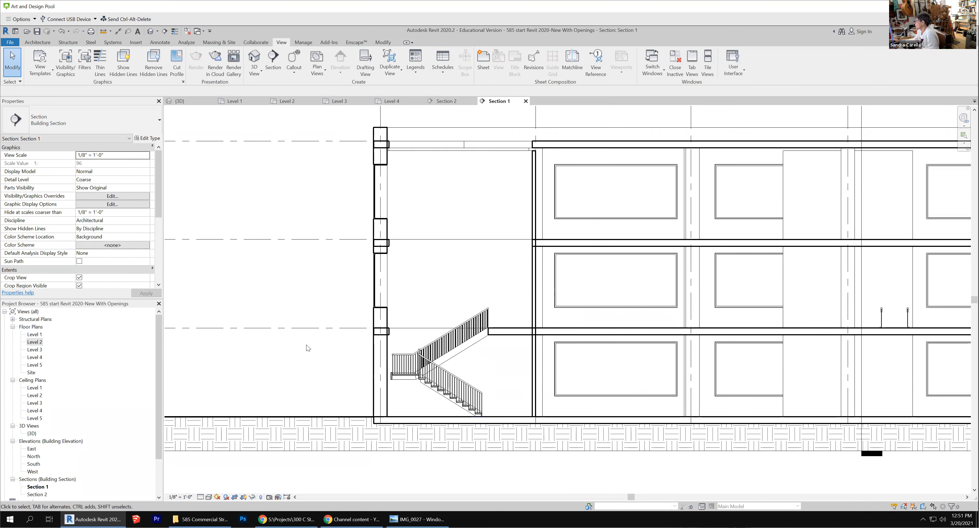
scroll(327, 342, down, 1)
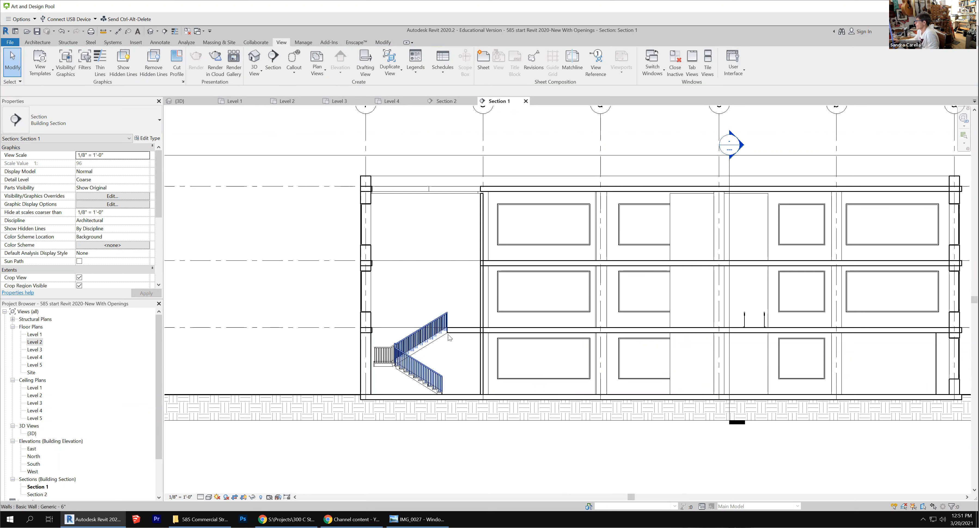
click(465, 332)
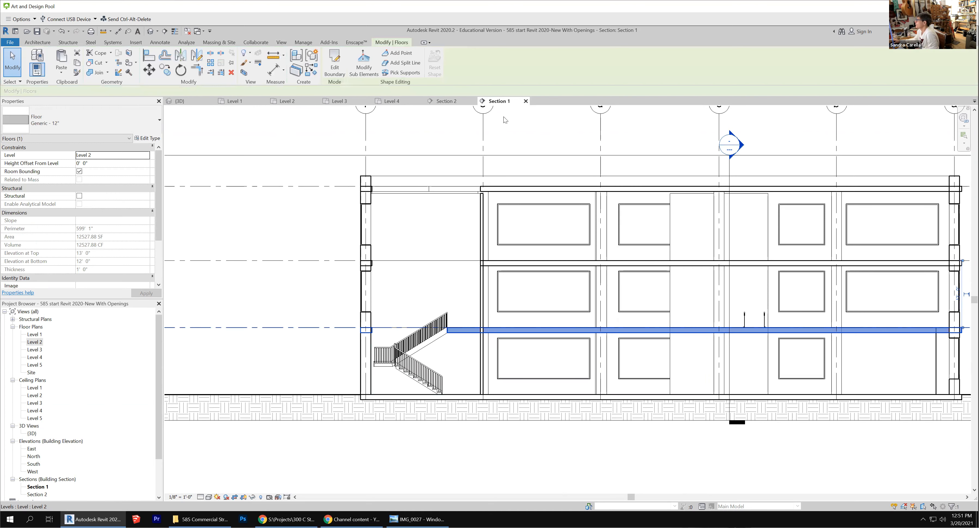
Step: In the Level 2 plan, move the stair 1 and elevator enclosure's wall near grid 2 out to the floor opening's edge
click(286, 101)
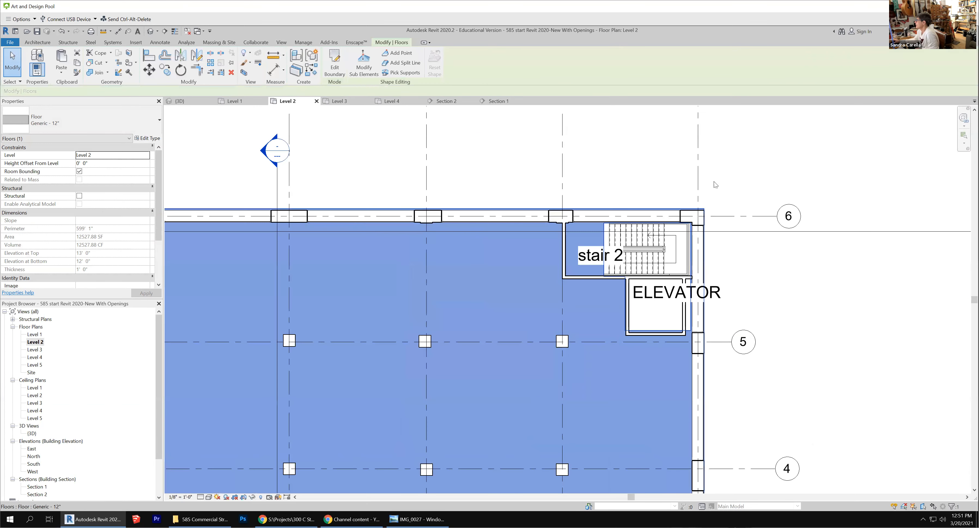
scroll(715, 185, down, 5)
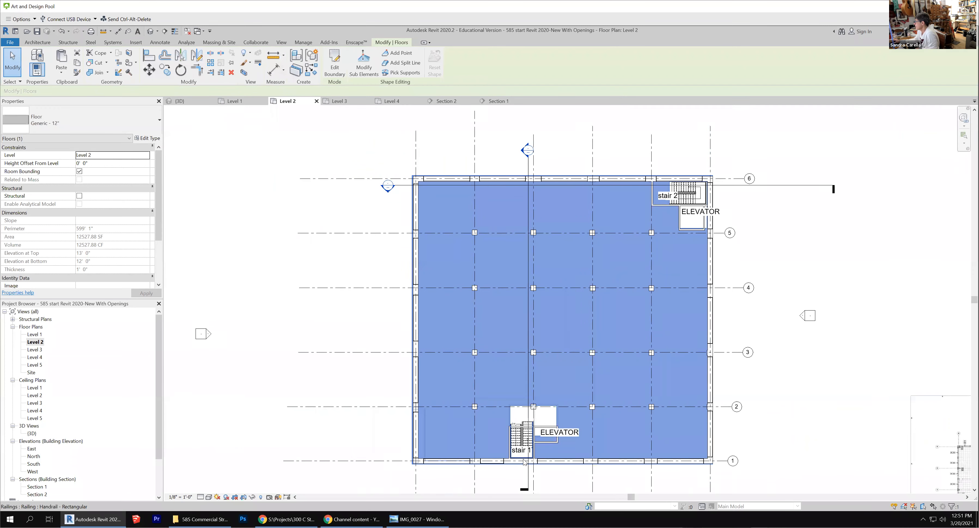
scroll(525, 462, up, 5)
click(532, 362)
drag(537, 309, 543, 295)
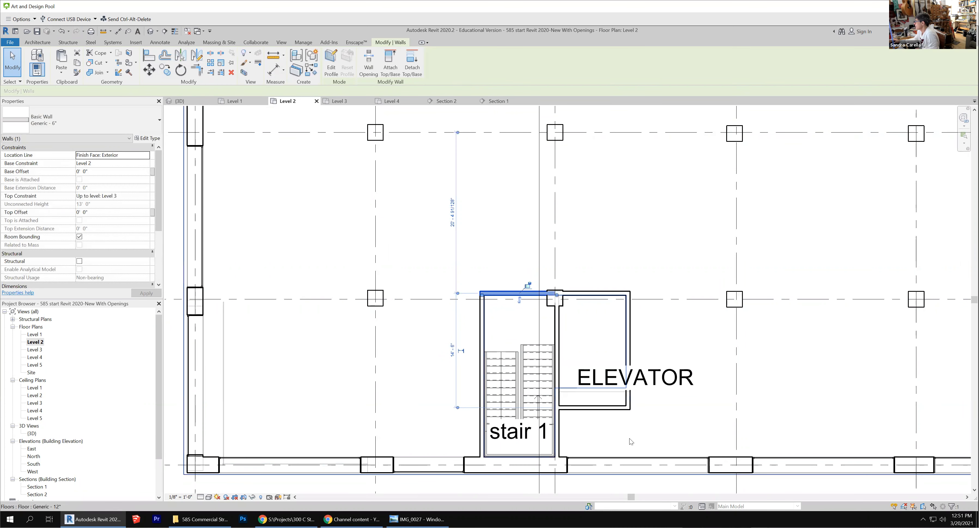
Step: Move the Level 2 elevator wall facing grid 1 toward grid 2, in line with the floor opening's edge
scroll(583, 406, up, 3)
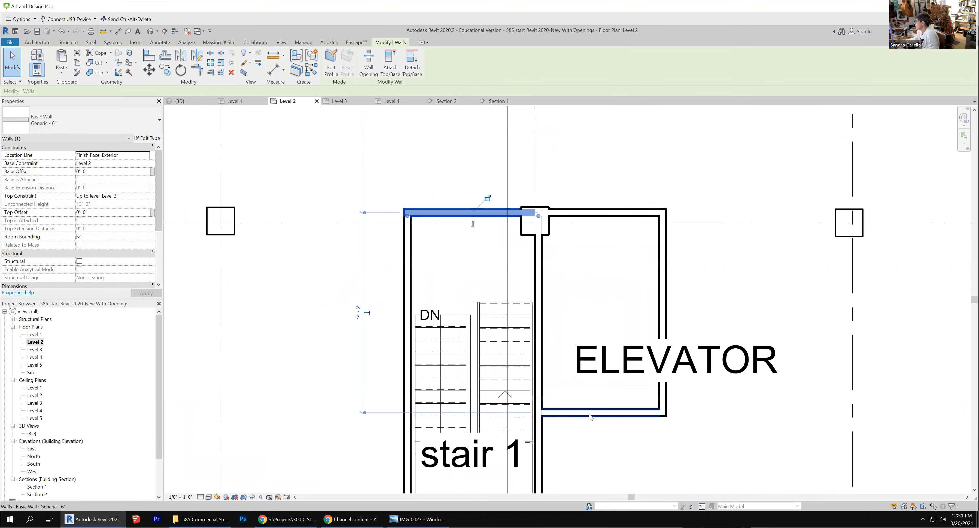
drag(592, 395, 594, 381)
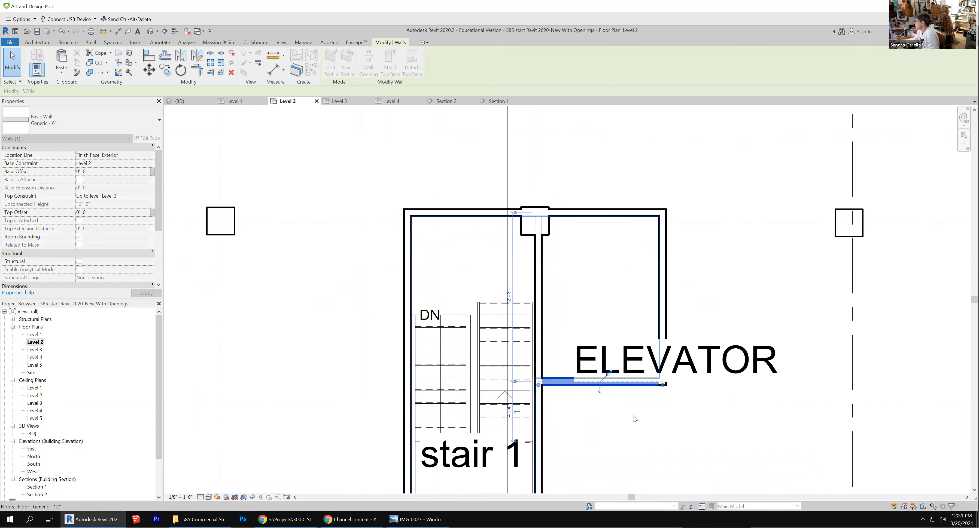
scroll(608, 239, down, 2)
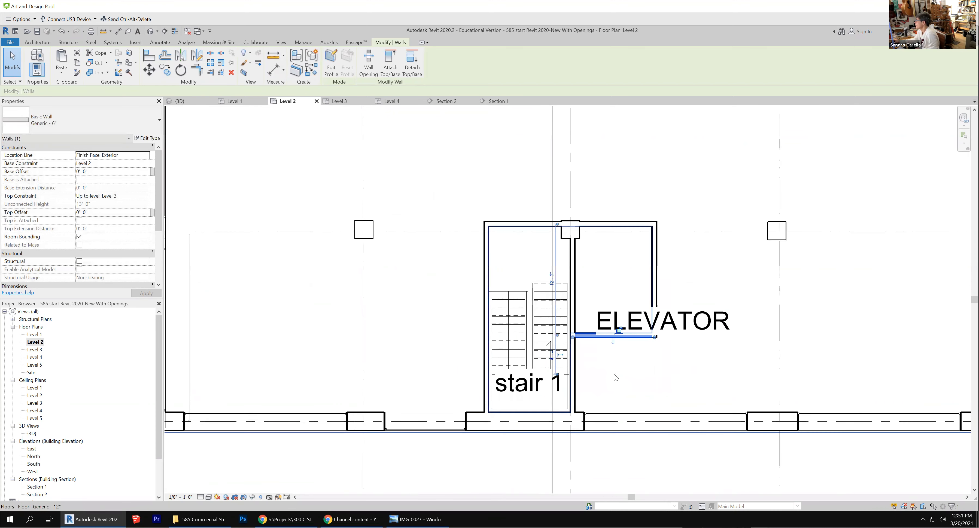
scroll(493, 366, down, 3)
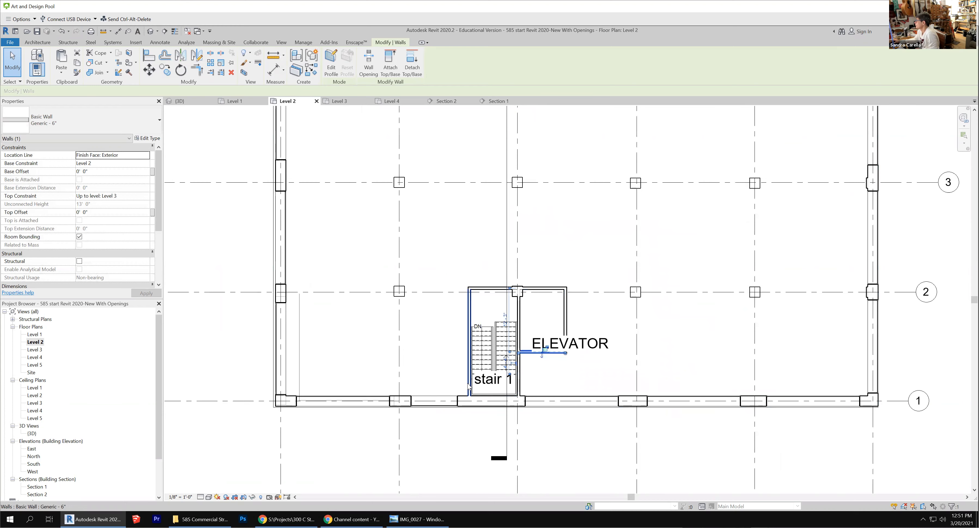
Step: In the Level 3 plan, move the stair 1 and elevator enclosure's wall facing grid 2 out to the floor opening's edge
double_click(36, 350)
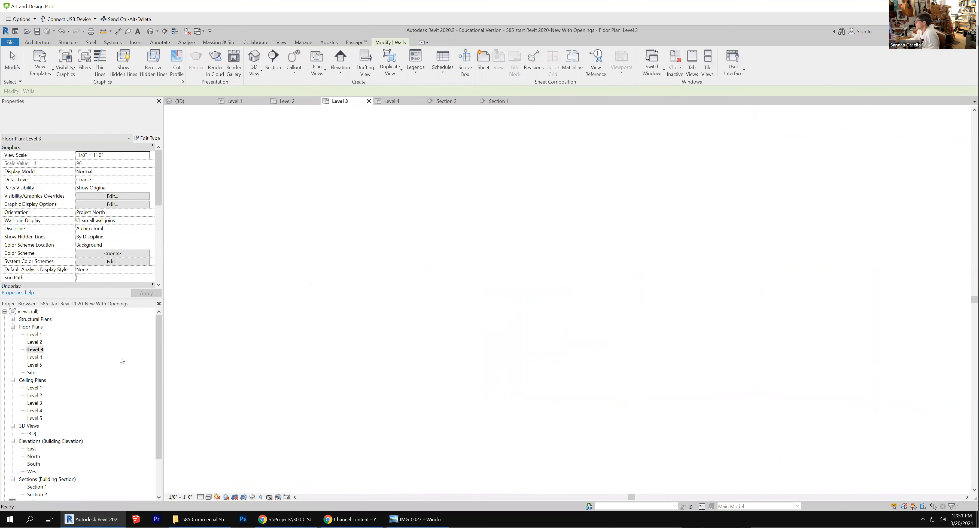
scroll(240, 351, up, 5)
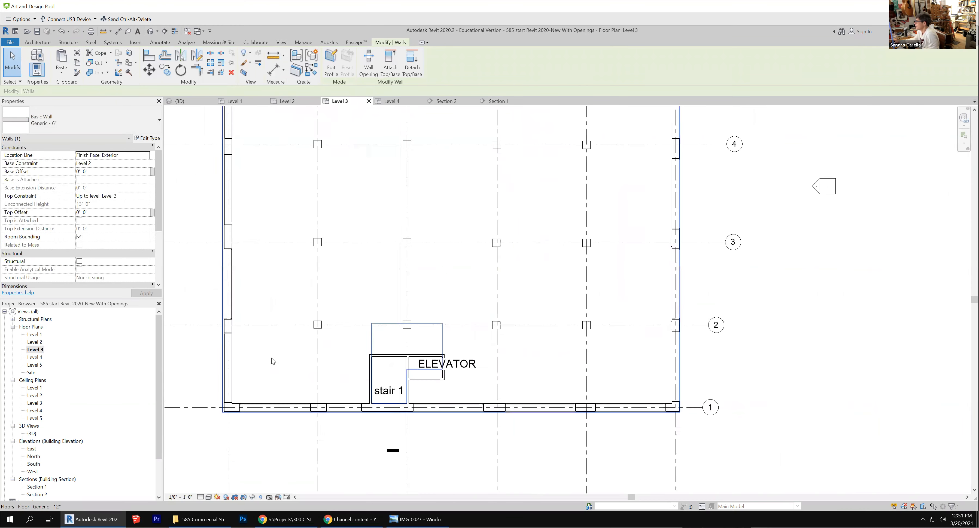
drag(459, 356, 471, 306)
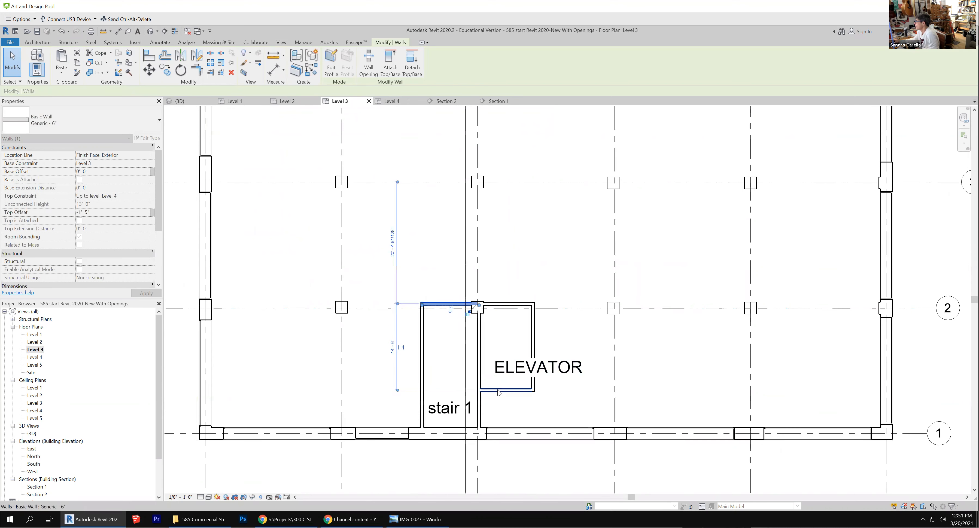
scroll(499, 394, up, 2)
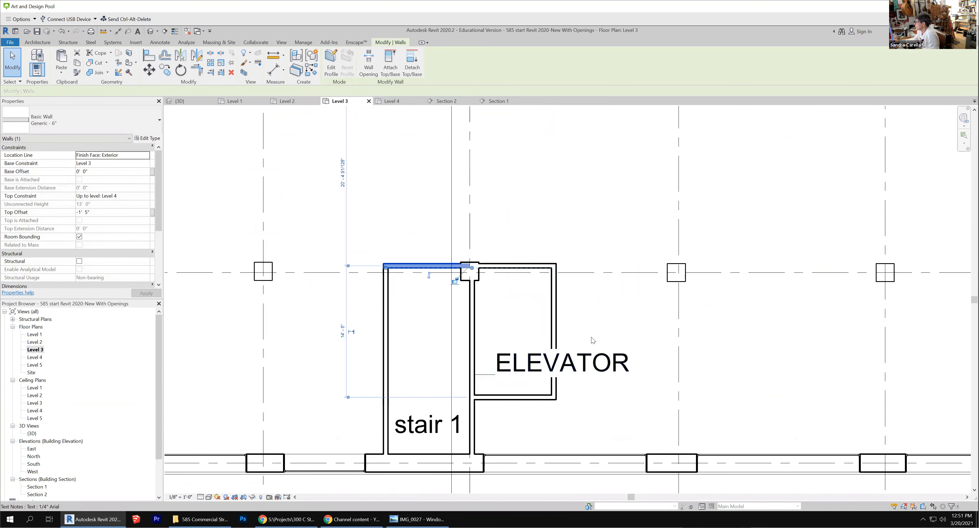
scroll(622, 339, down, 1)
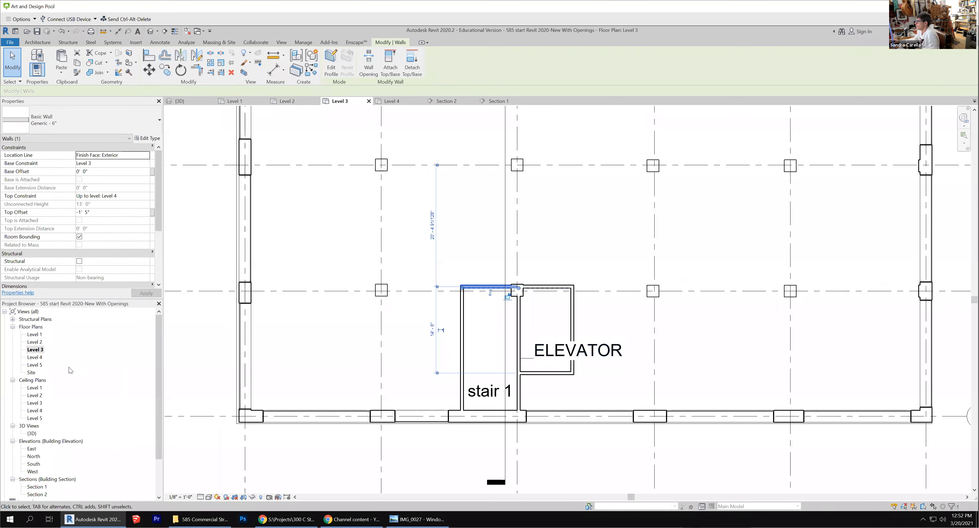
Step: Open the Level 4 plan and the Level 1 plan and examine the stair and elevator layouts
double_click(39, 358)
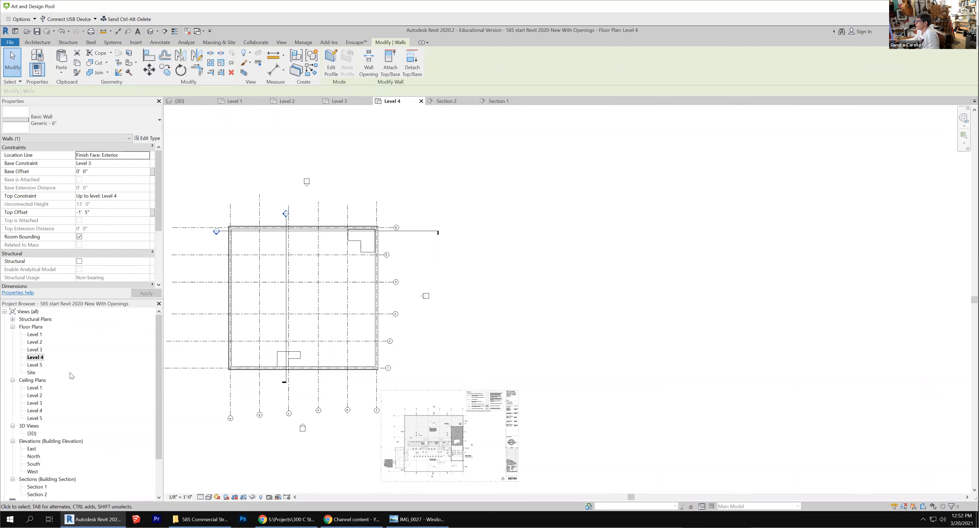
double_click(34, 335)
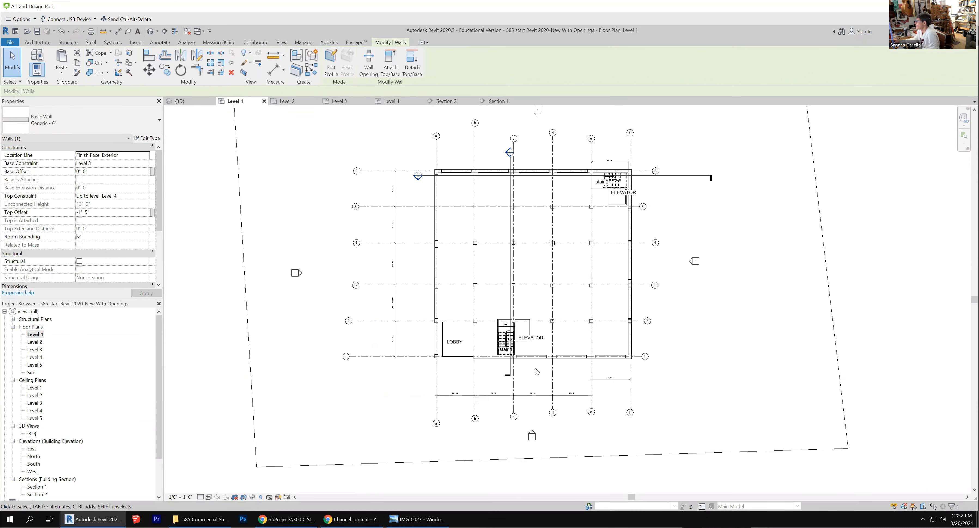
scroll(613, 190, up, 5)
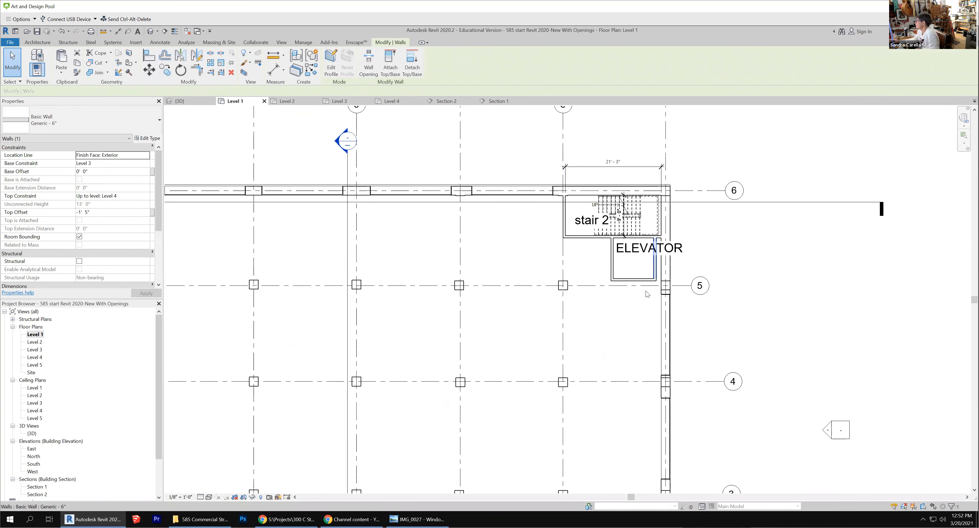
scroll(651, 283, down, 3)
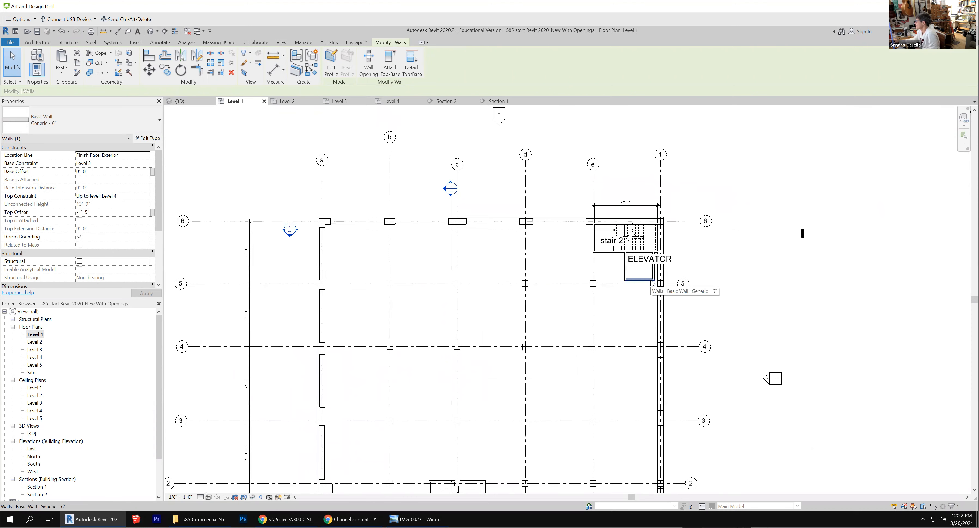
scroll(651, 283, down, 2)
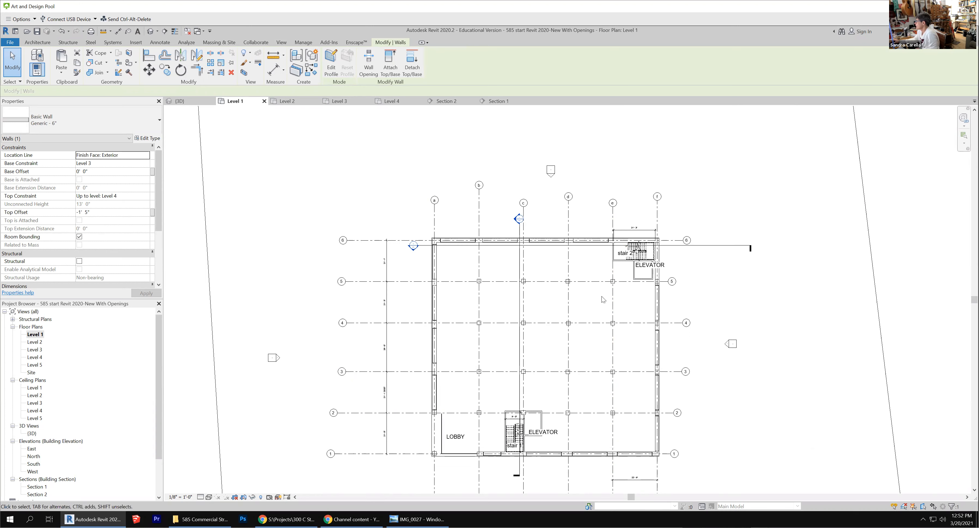
scroll(511, 447, up, 2)
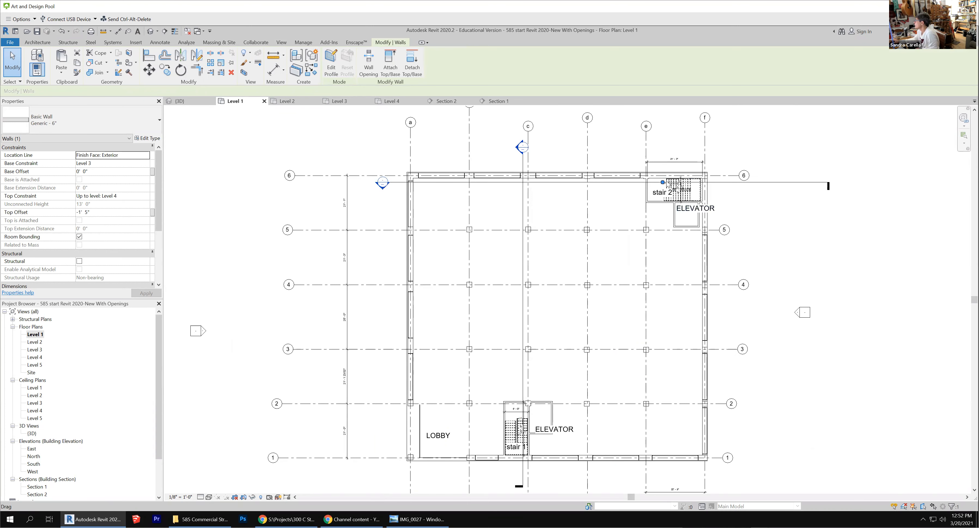
click(894, 432)
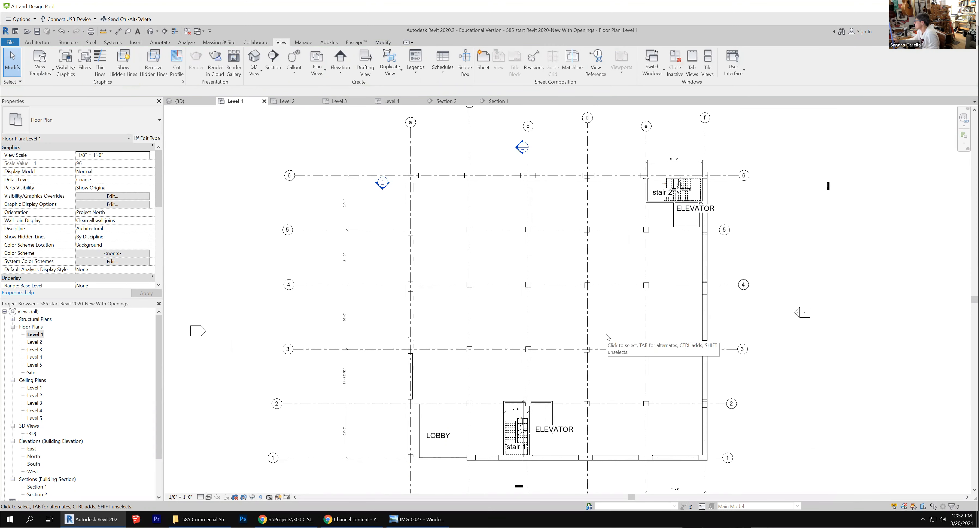
Step: Set the Level 1 plan's visual style to Hidden Line and select the Level 1 floor by its face
click(923, 505)
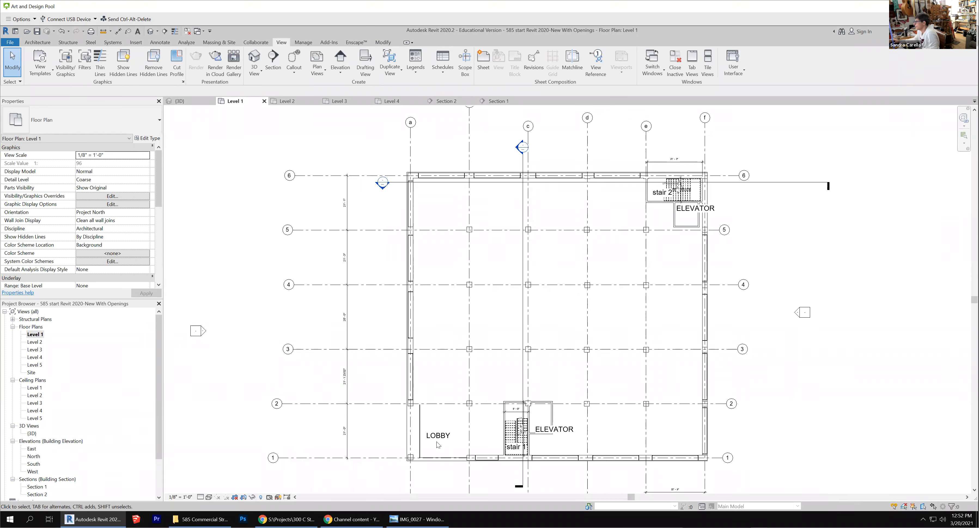
click(209, 498)
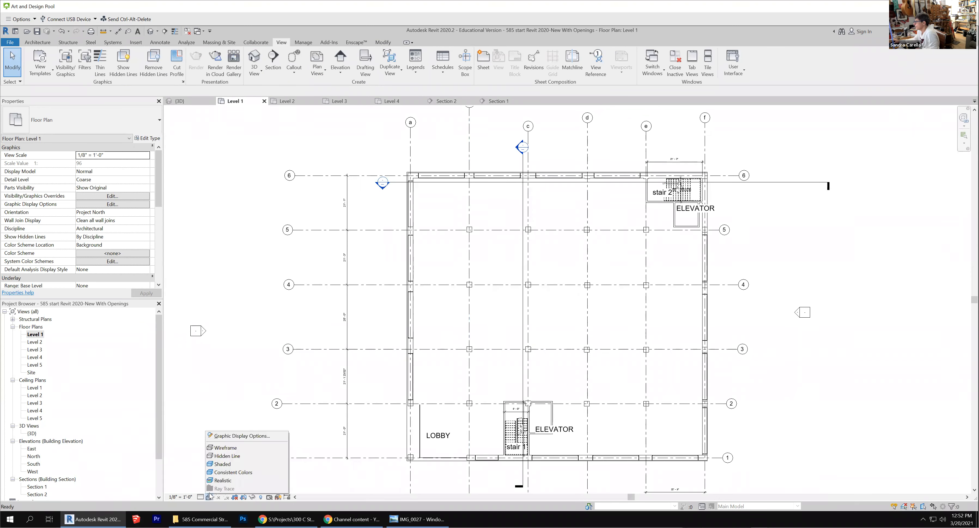
click(233, 457)
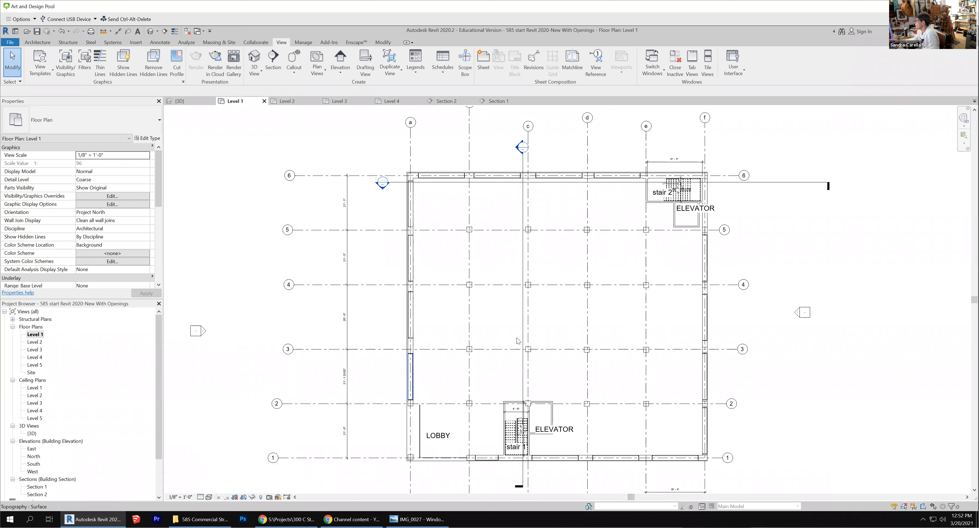
click(563, 328)
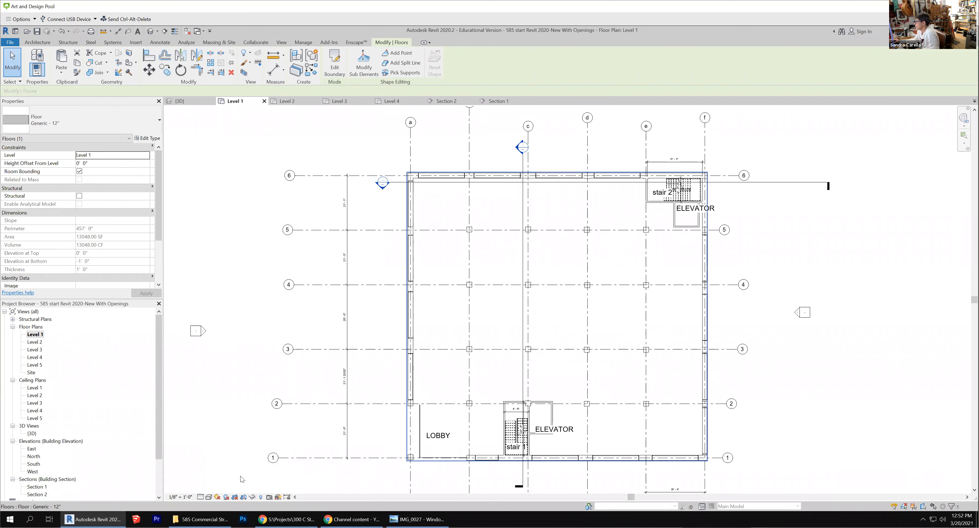
Step: Confirm Hidden Line for the Level 1 plan, examine the Level 1 floor's boundary sketch, and close the sketch
click(208, 498)
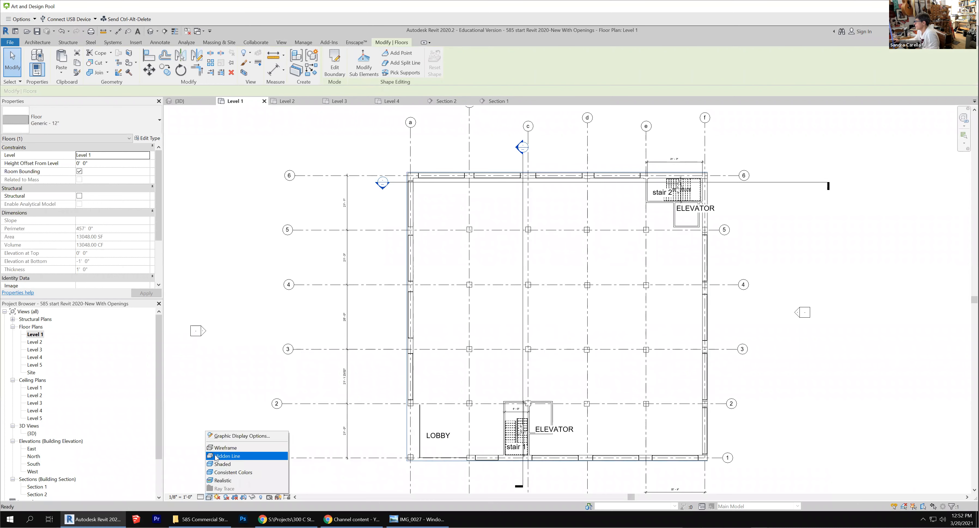
click(216, 457)
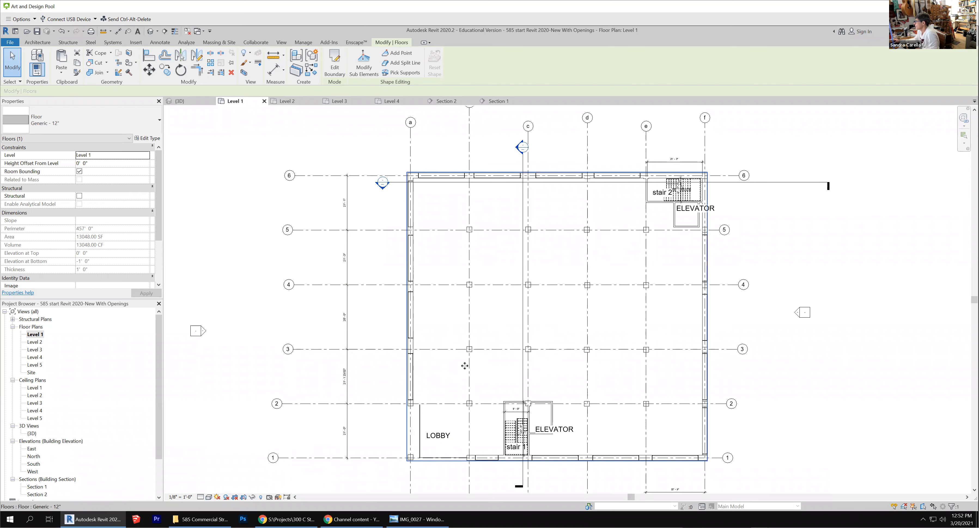
key(Escape)
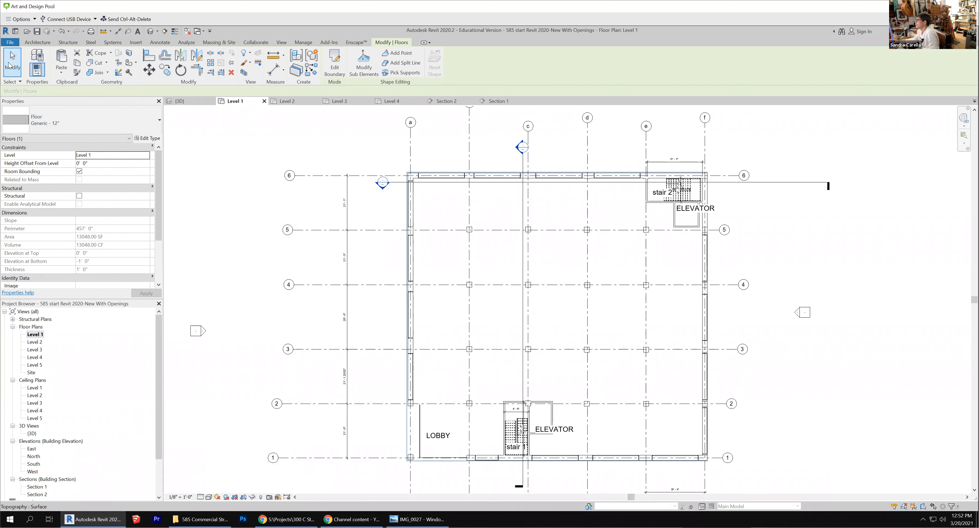
click(517, 241)
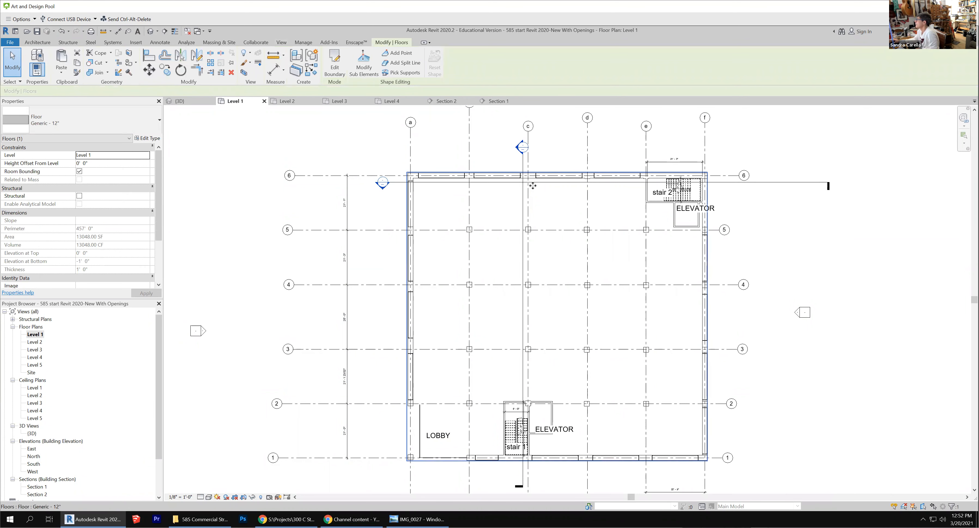
click(335, 68)
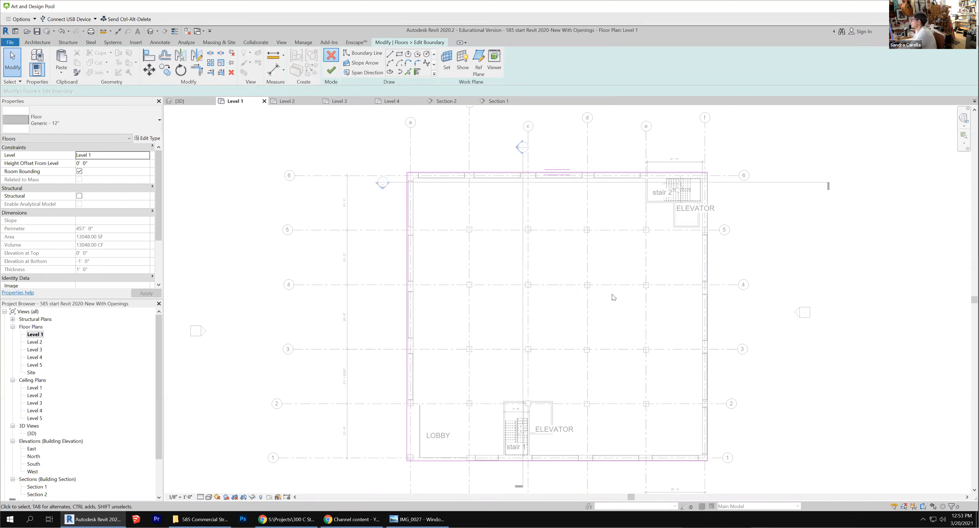
click(331, 69)
click(784, 374)
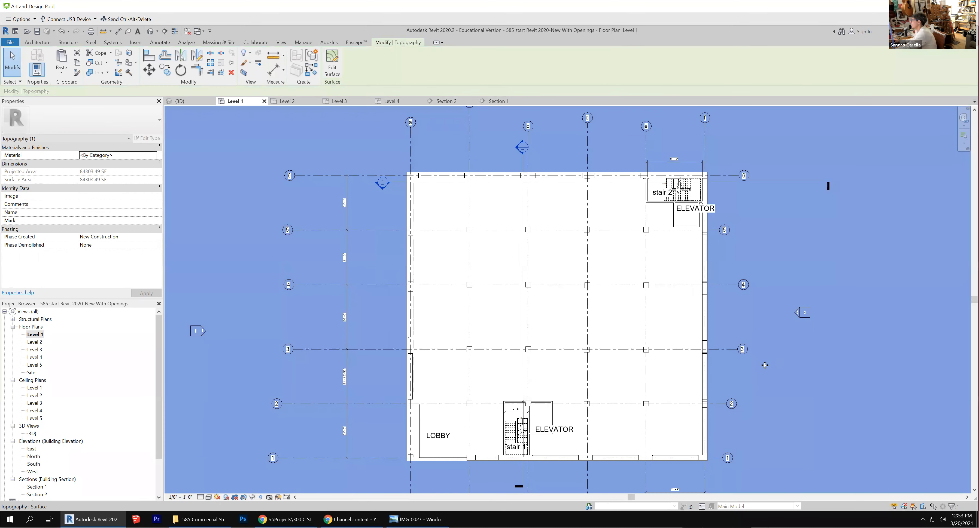
key(Escape)
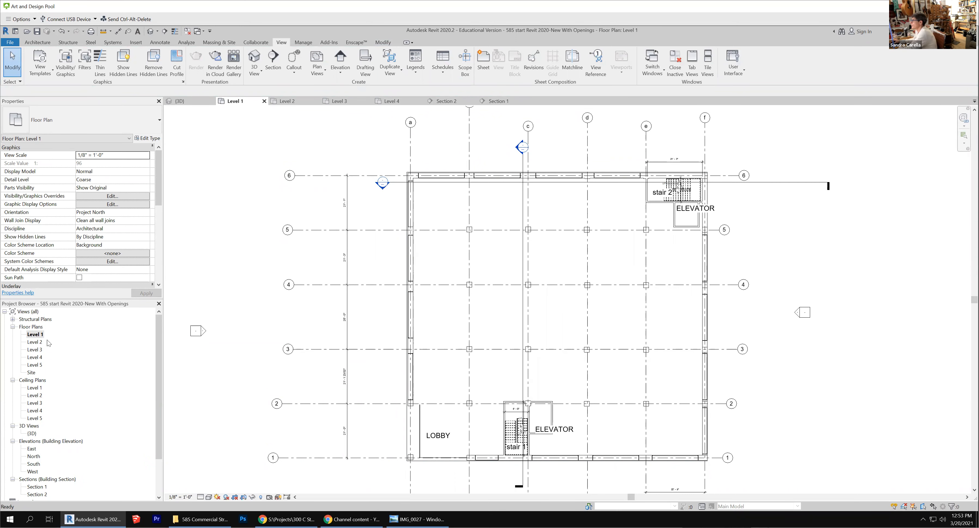
Step: In the Level 2 floor boundary, sketch a line across stair 1 at the flights' end facing grid 2, continuing along the elevator wall to the opening's edge
double_click(38, 343)
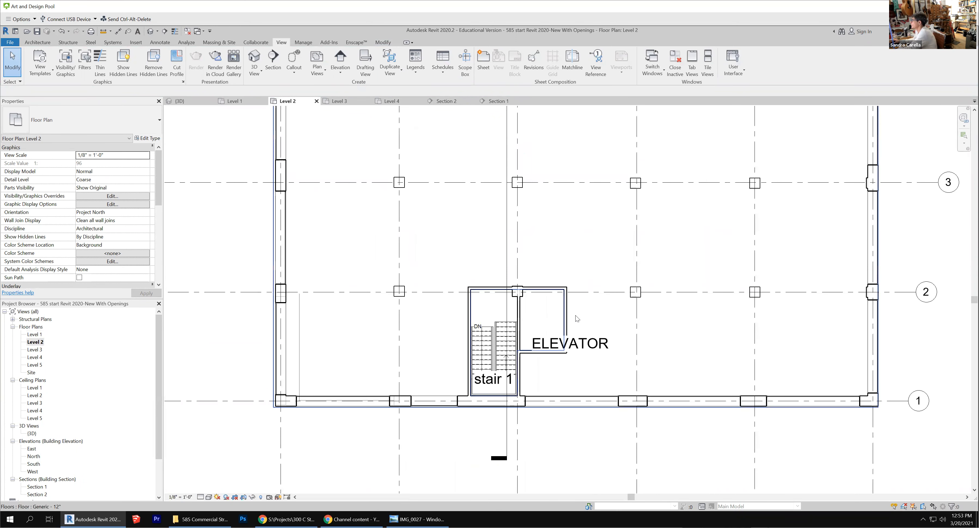
scroll(520, 387, down, 4)
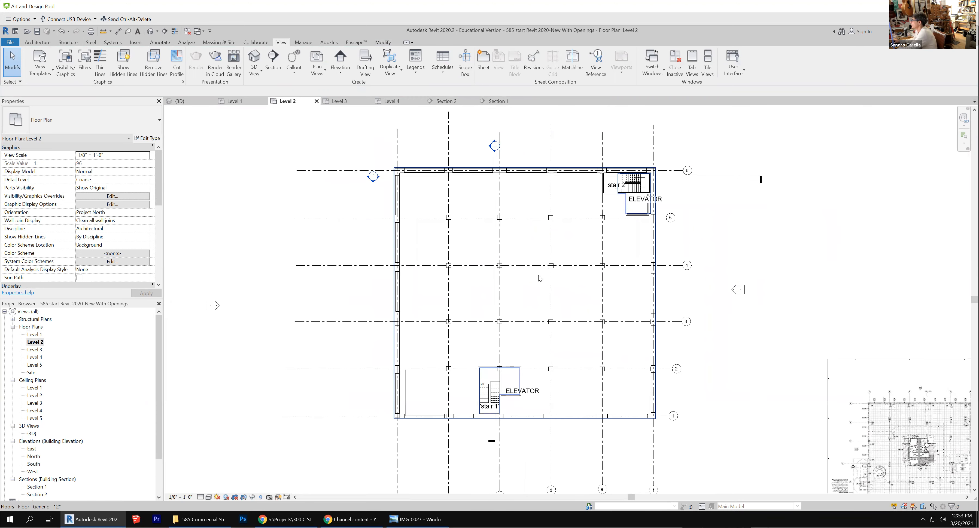
click(539, 278)
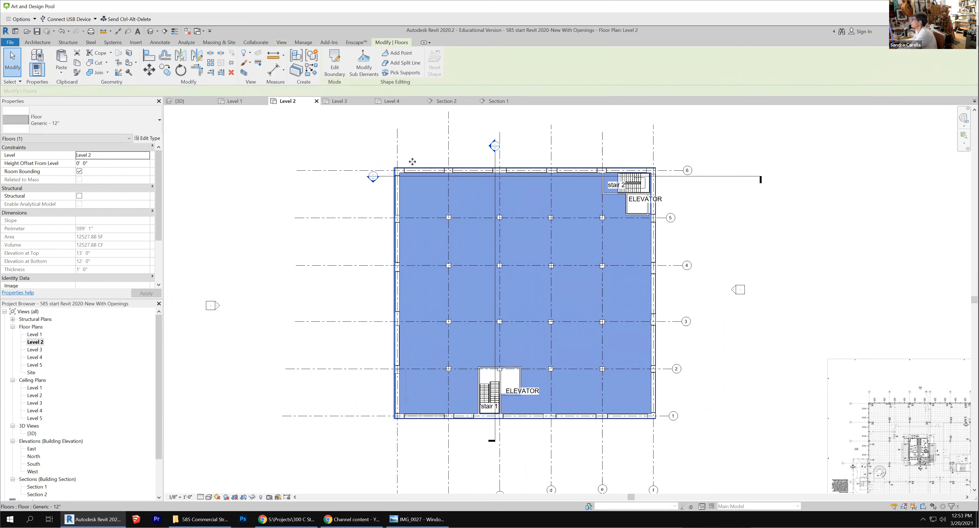
click(330, 68)
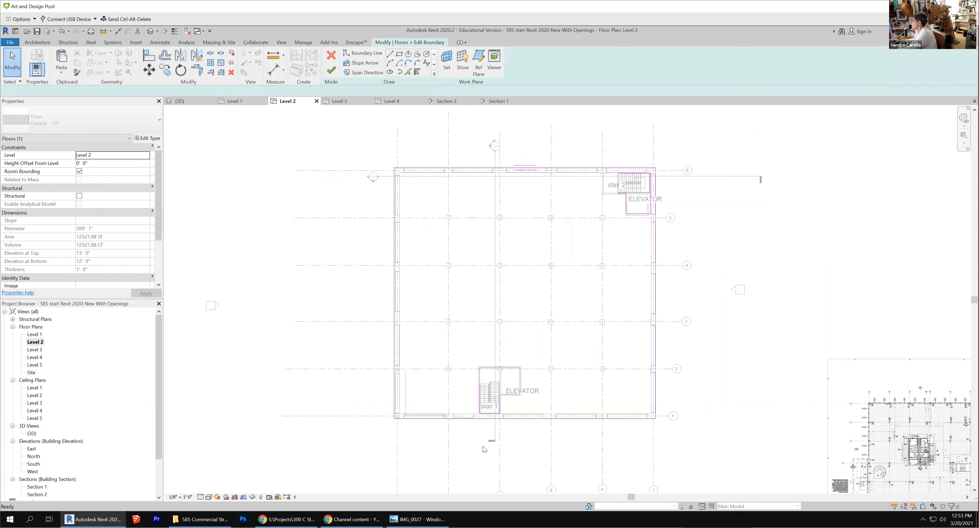
scroll(489, 392, up, 3)
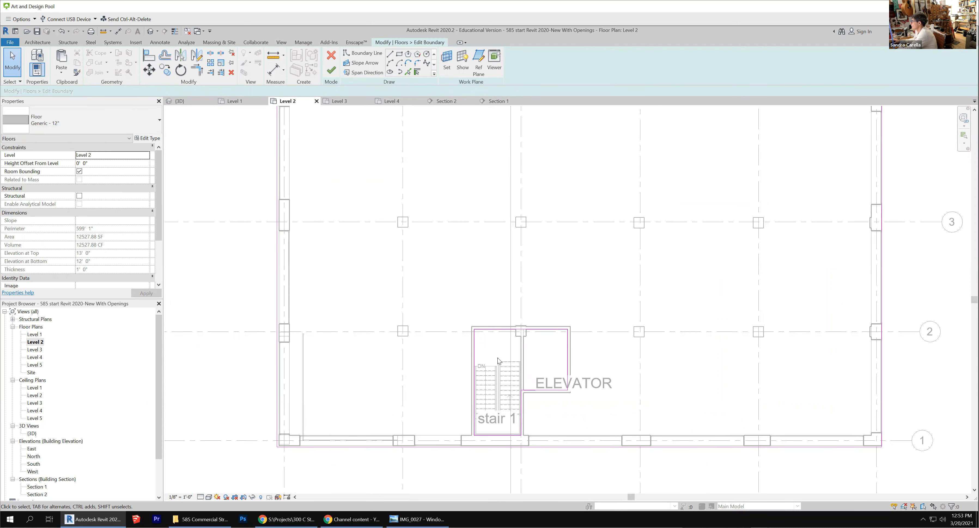
scroll(499, 361, up, 1)
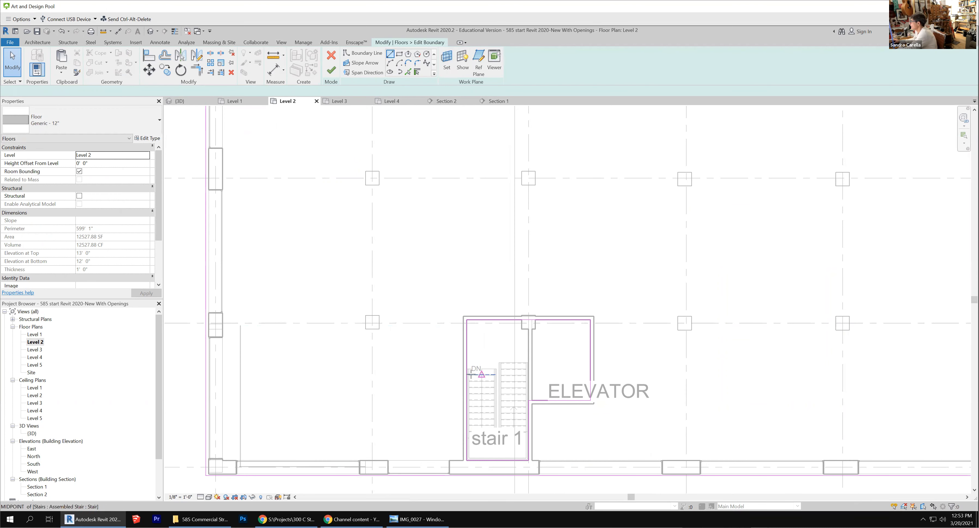
click(390, 55)
click(529, 363)
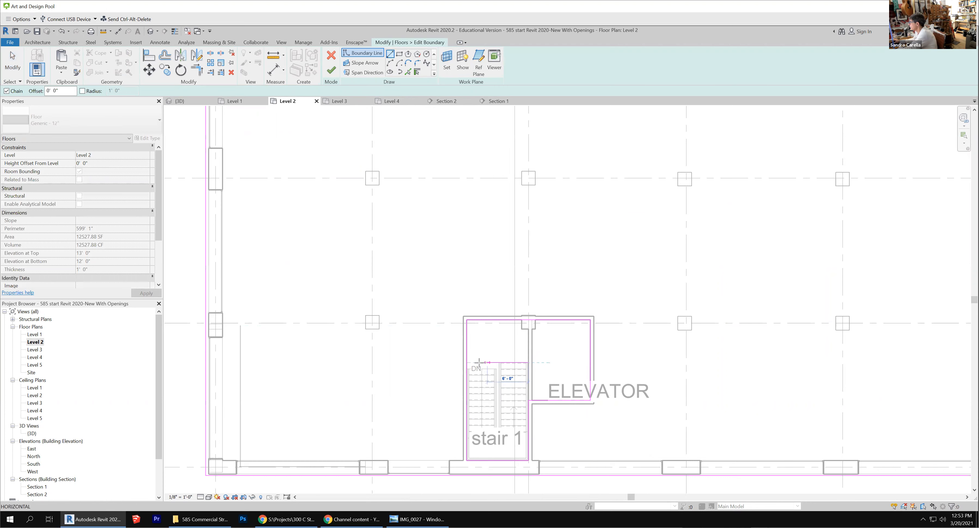
click(467, 362)
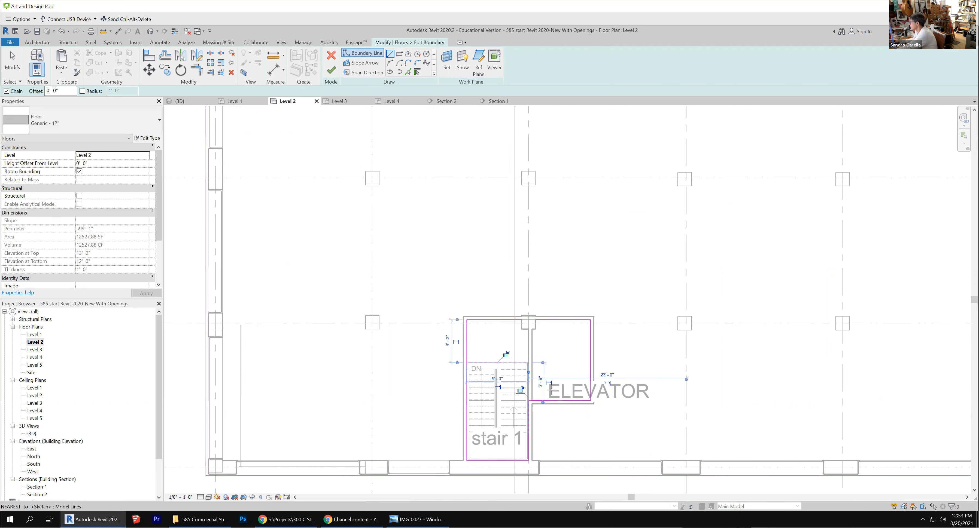
click(528, 363)
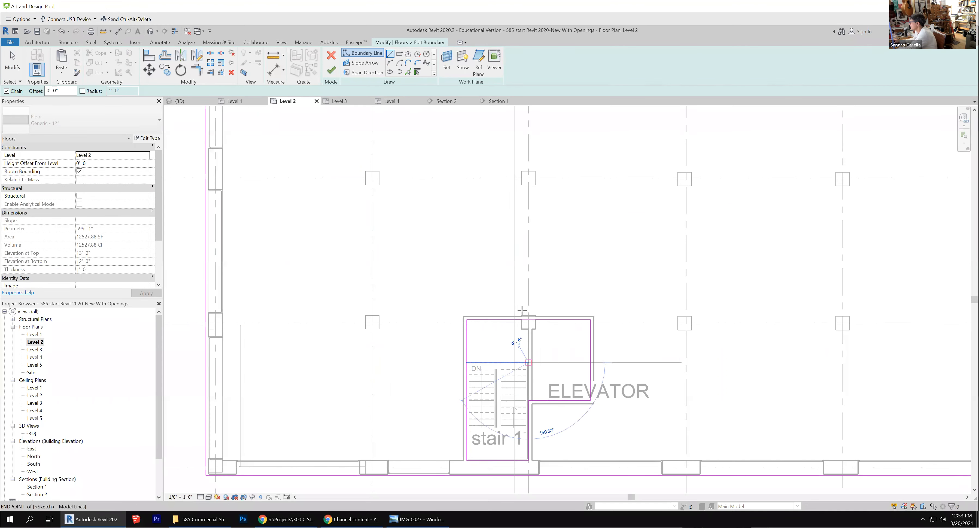
click(528, 320)
key(Escape)
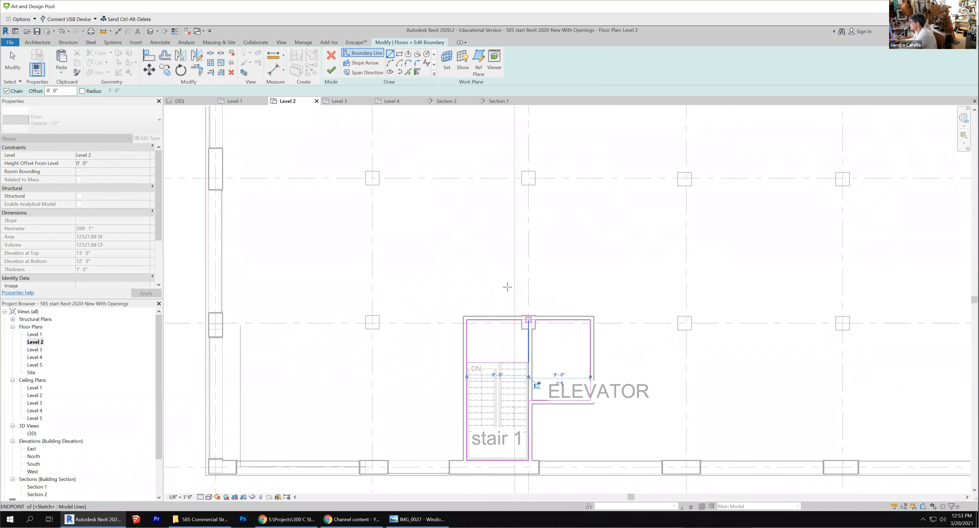
Step: Trim the stair 1 and elevator opening boundaries to the new lines at their corners and finish the Level 2 floor edit
click(196, 70)
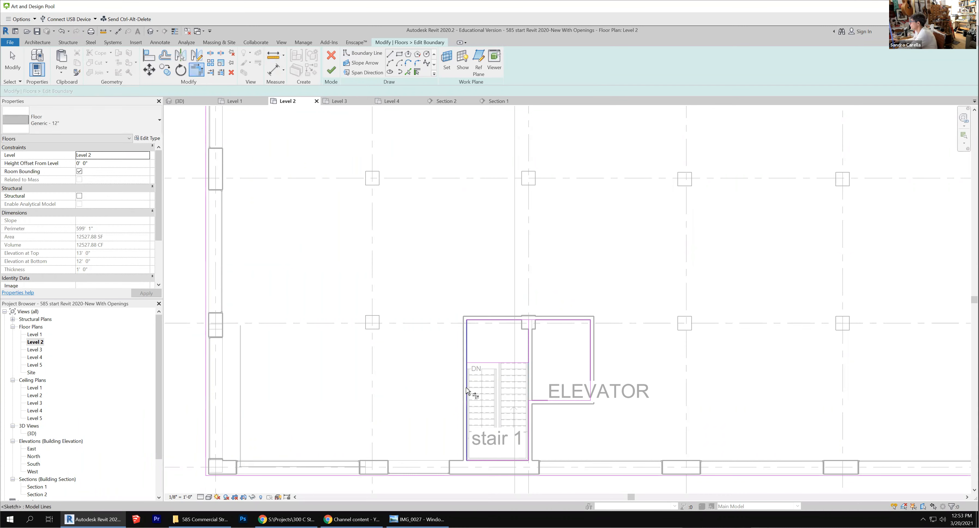
click(474, 376)
click(476, 365)
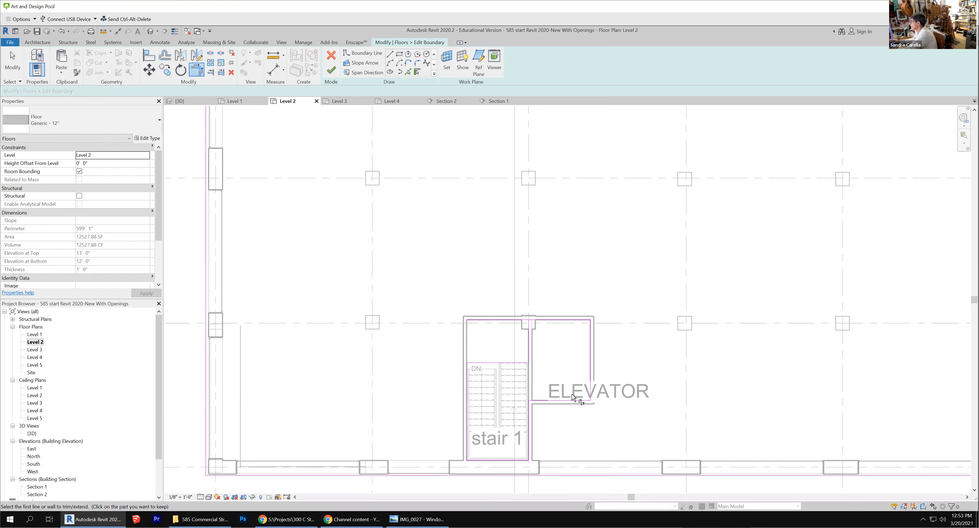
click(529, 336)
click(537, 320)
click(331, 70)
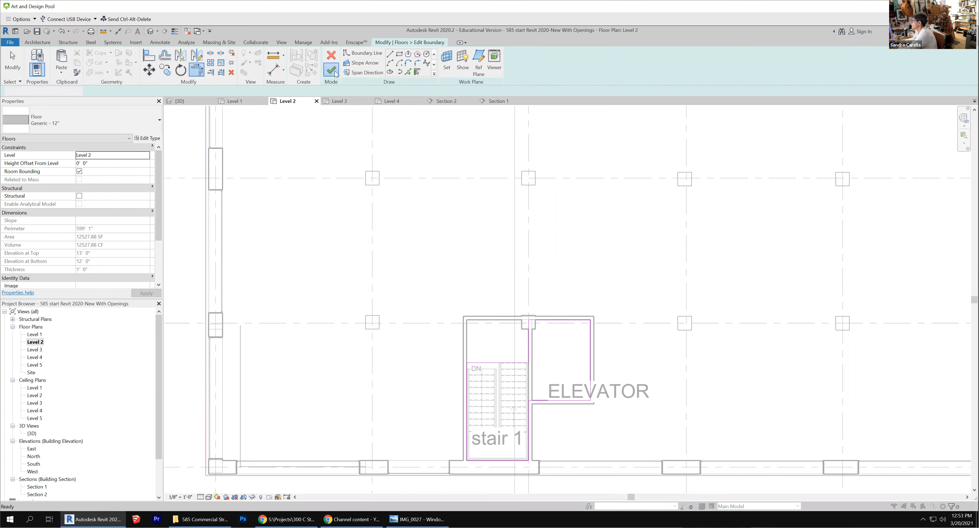
Step: Inspect the reshaped stair 1 opening on Level 2 and copy the Level 2 floor to the clipboard
click(551, 277)
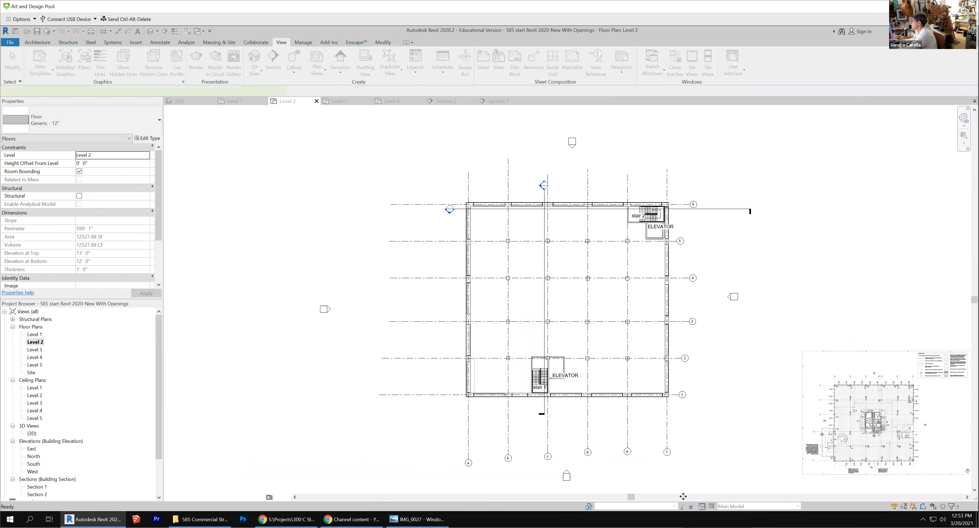
scroll(554, 370, up, 5)
scroll(337, 338, down, 2)
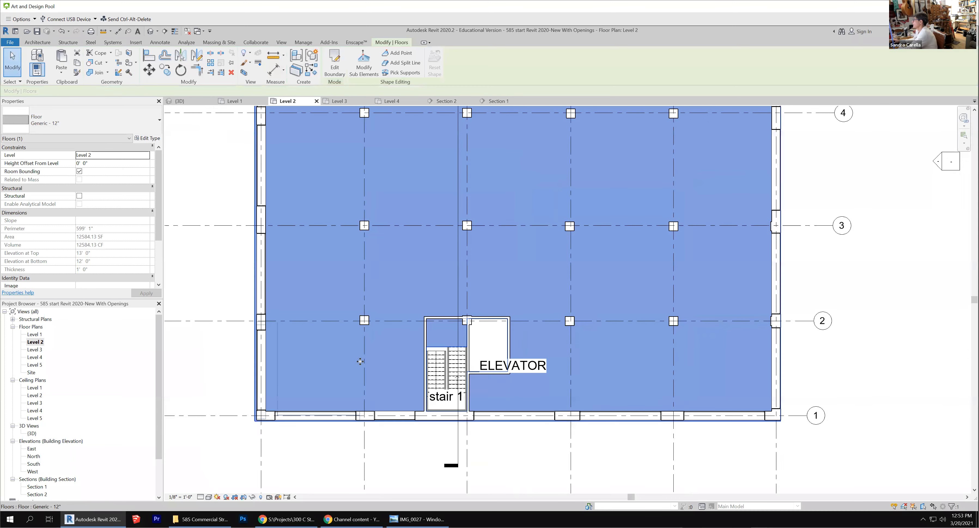
scroll(414, 438, down, 1)
scroll(415, 440, down, 1)
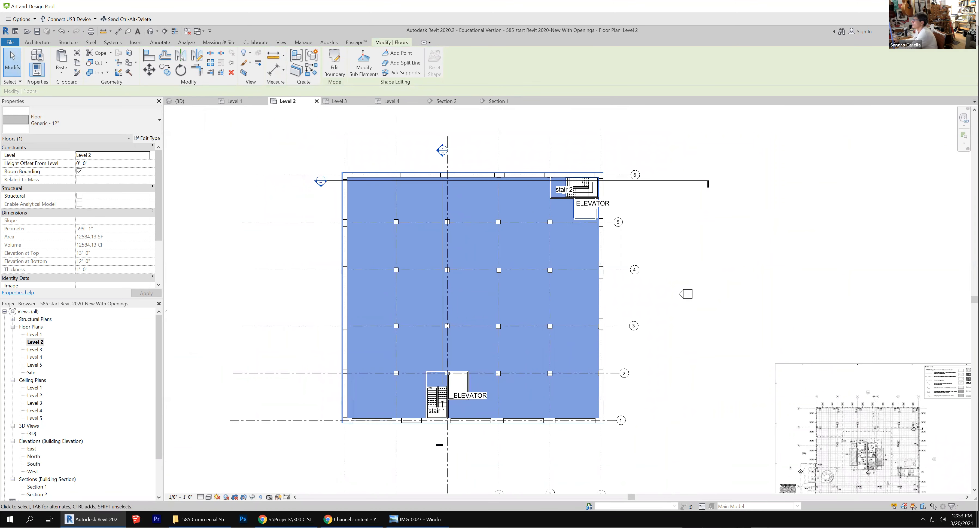
click(16, 59)
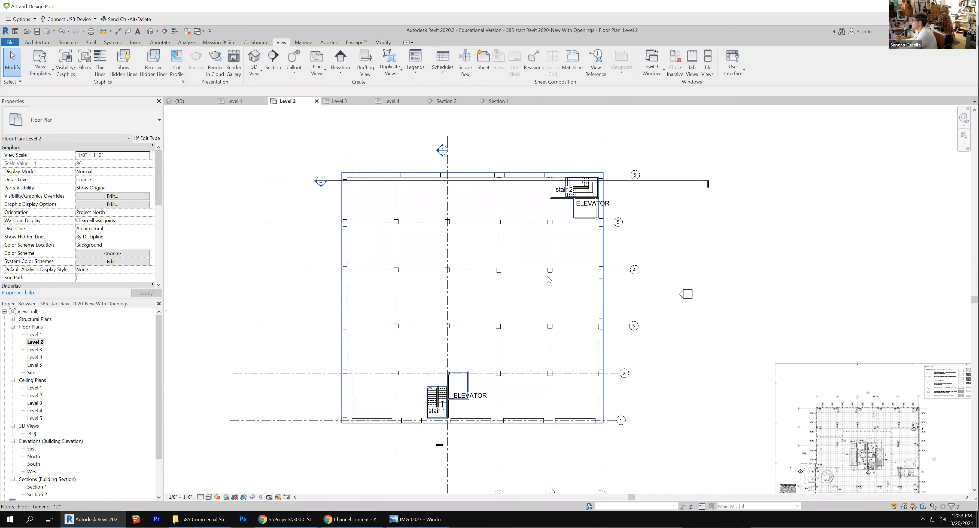
click(568, 240)
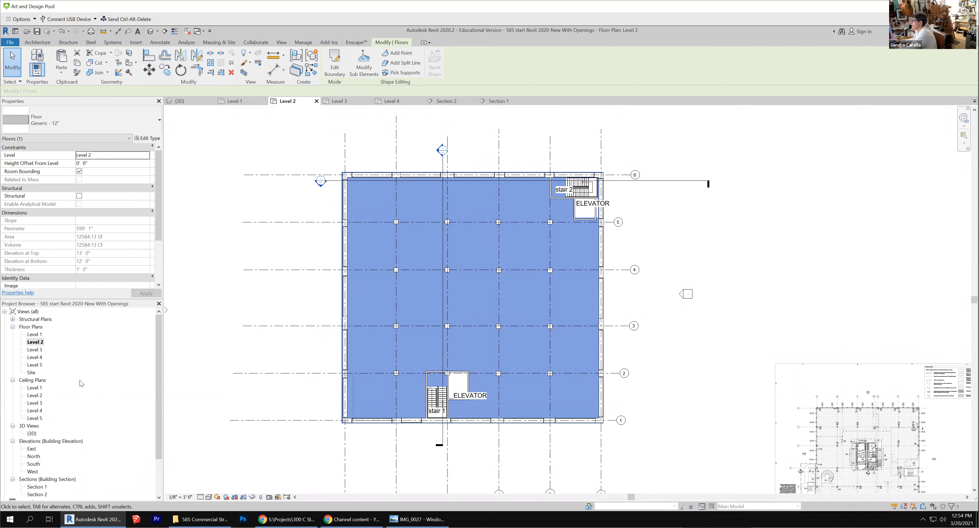
Step: In the Level 3 plan, delete the existing floor and paste the copied Level 2 floor aligned to the current view
double_click(35, 350)
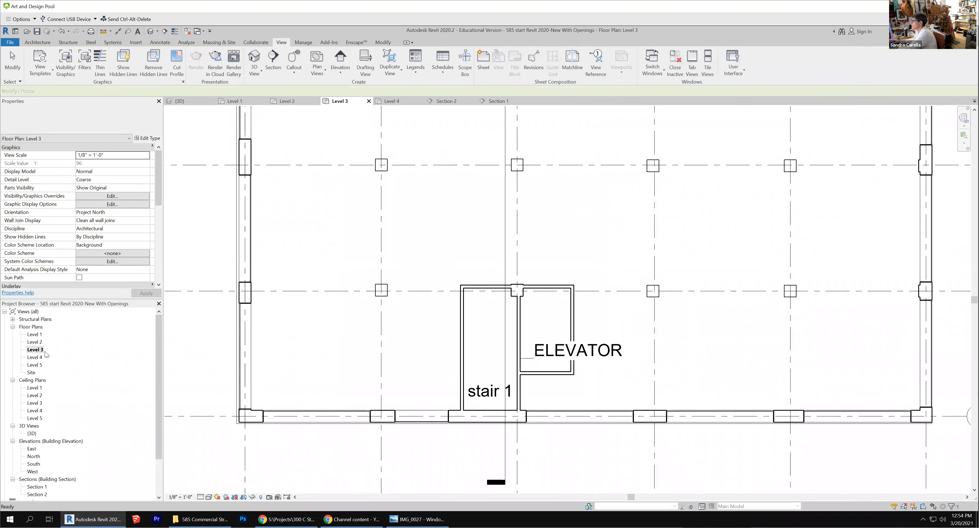
click(476, 267)
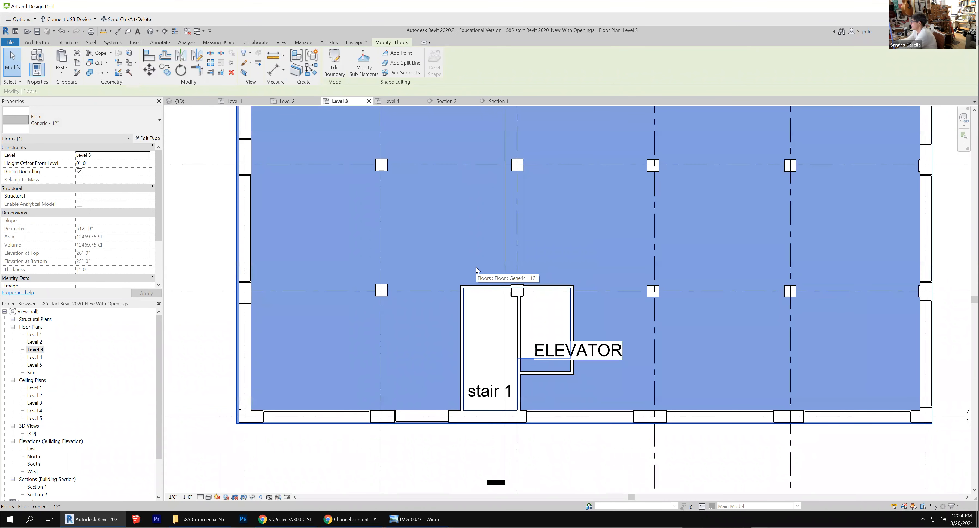
key(Escape)
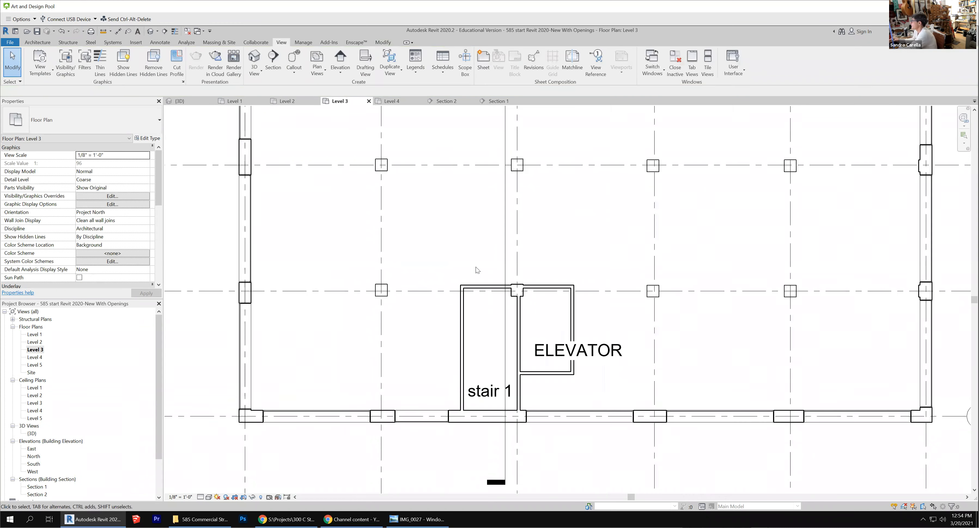
scroll(409, 416, down, 4)
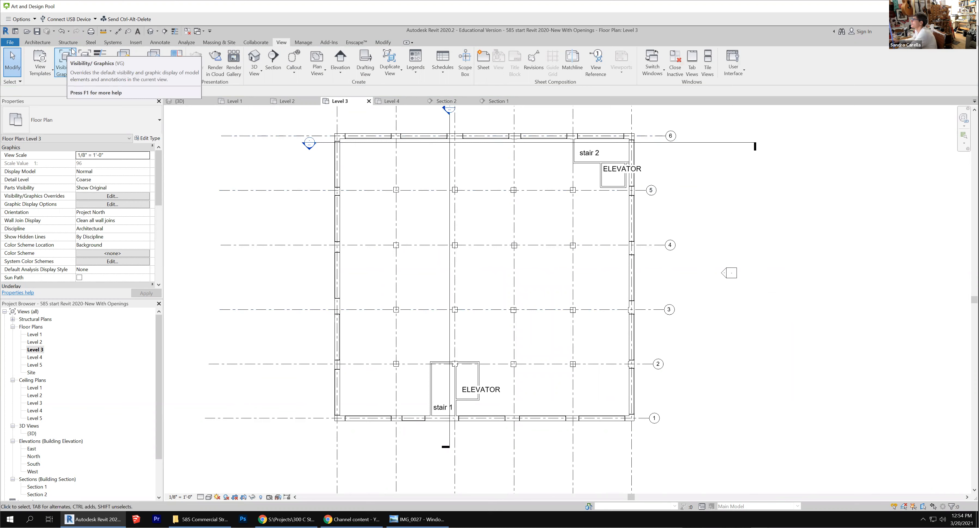
click(389, 44)
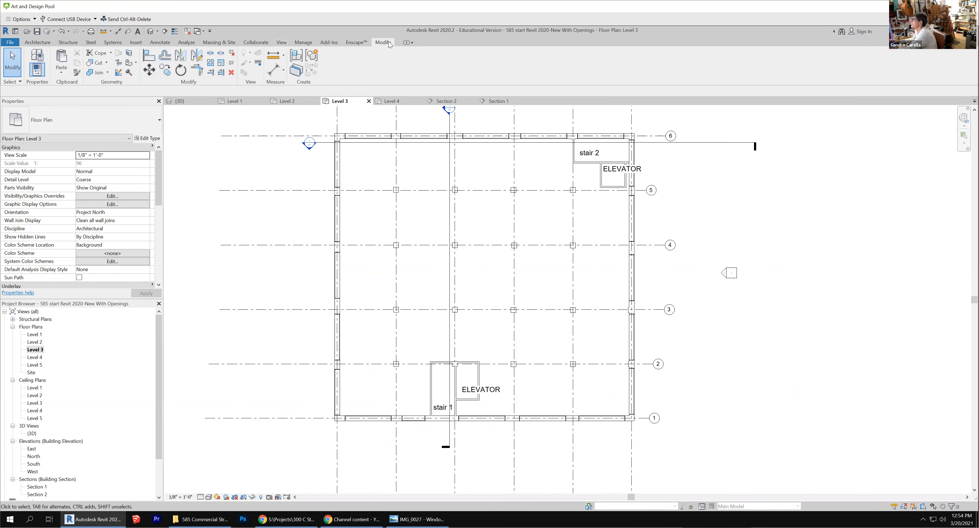
click(60, 73)
click(83, 136)
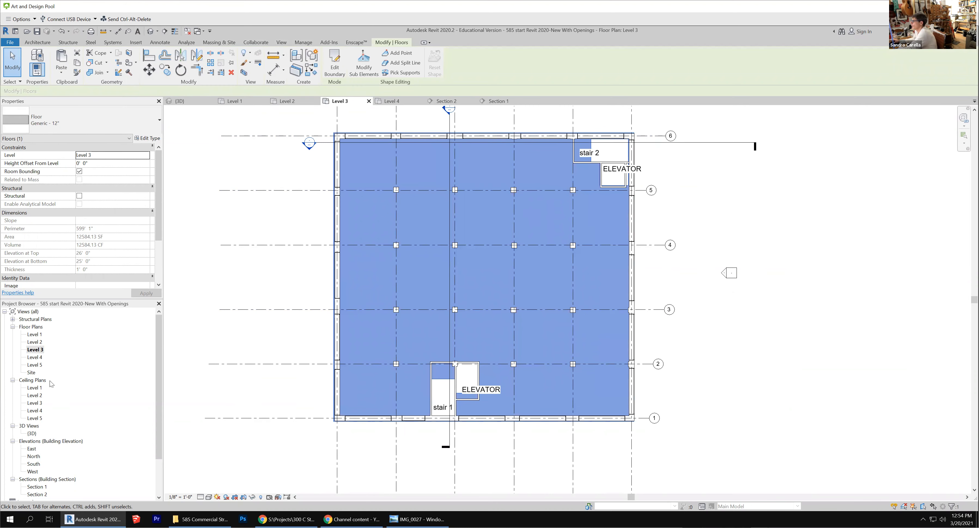
Step: Replace the existing floor in the Level 4 plan with the copied Level 2 floor, pasted aligned to the current view
double_click(34, 358)
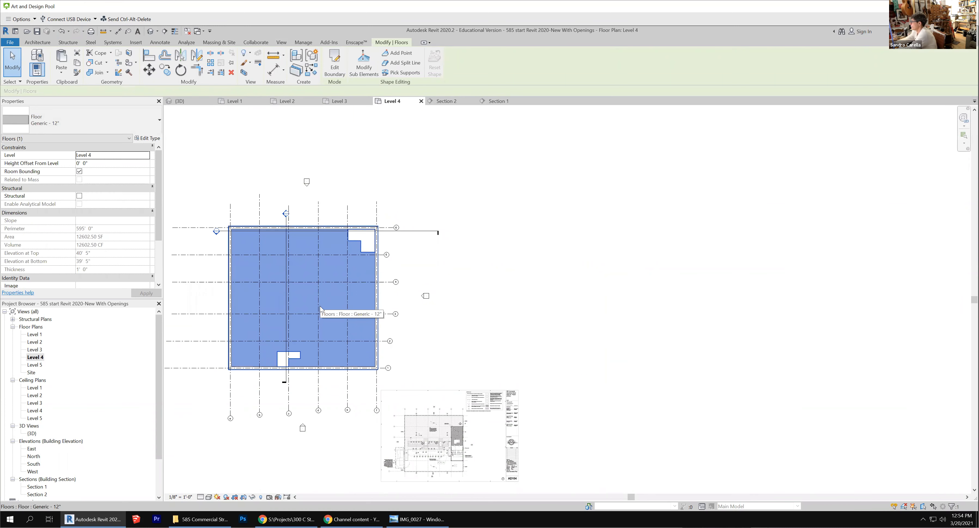
key(Escape)
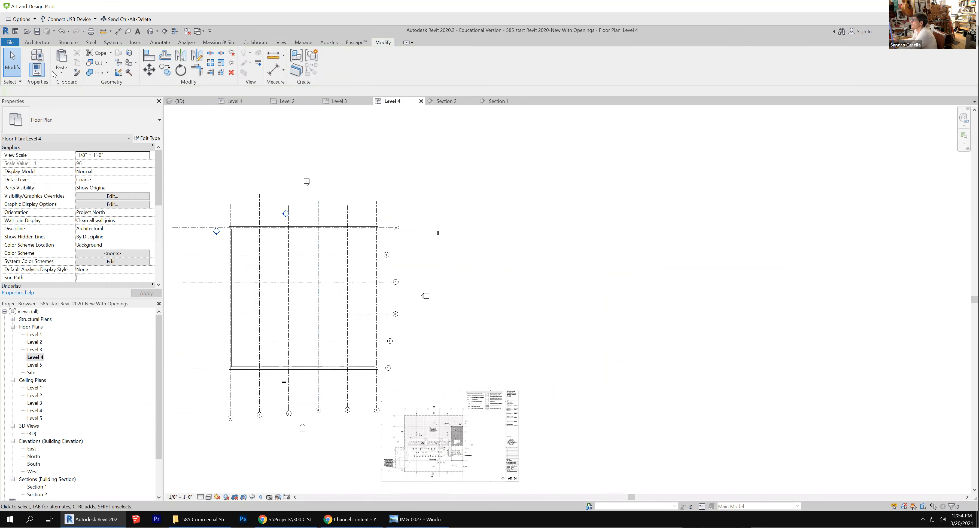
click(61, 72)
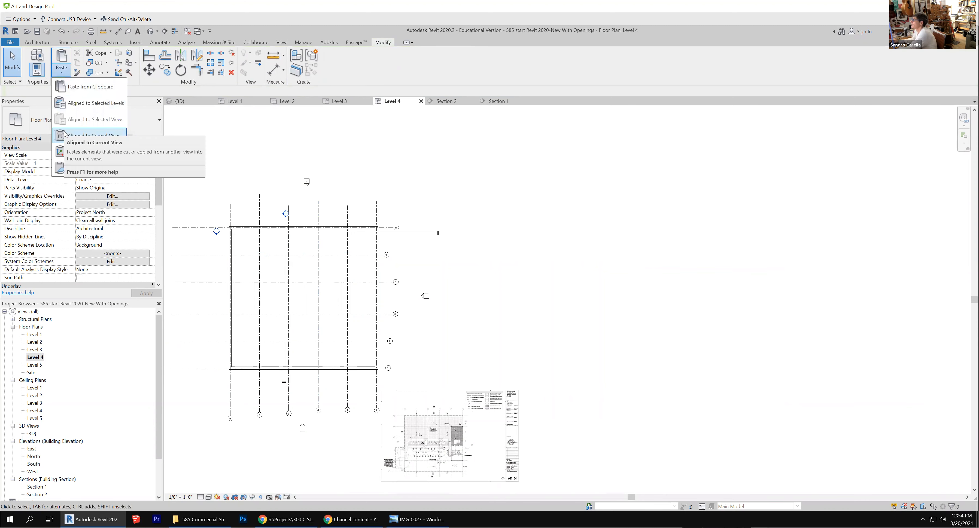
click(64, 133)
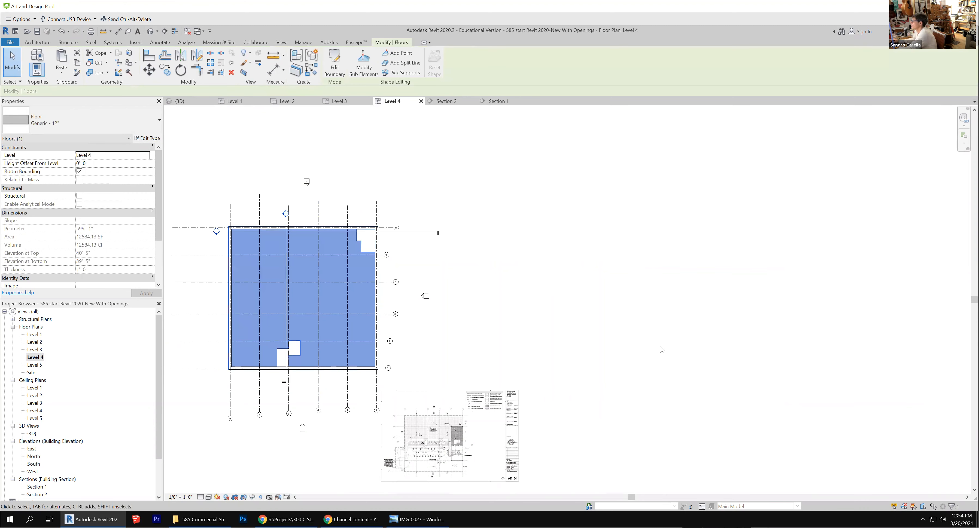
Step: In the Level 1 plan, select the stairs in both stair 1 and stair 2 and copy them to the clipboard
middle_drag(554, 253, 633, 268)
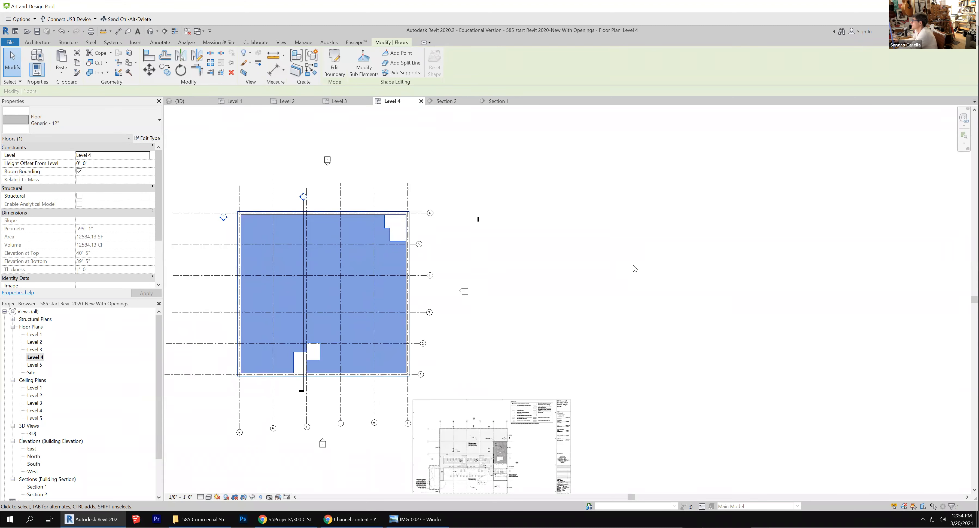
scroll(633, 269, down, 2)
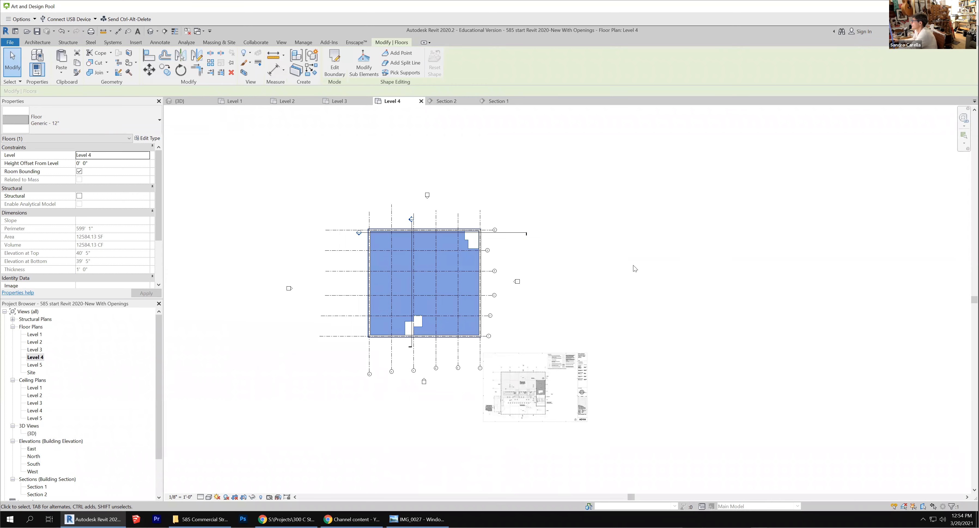
double_click(35, 335)
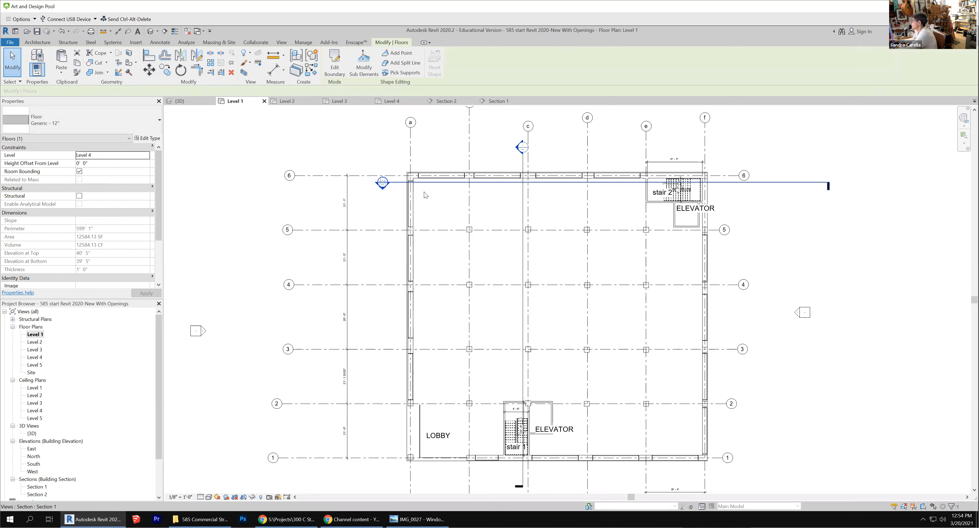
scroll(426, 193, down, 2)
scroll(532, 354, up, 4)
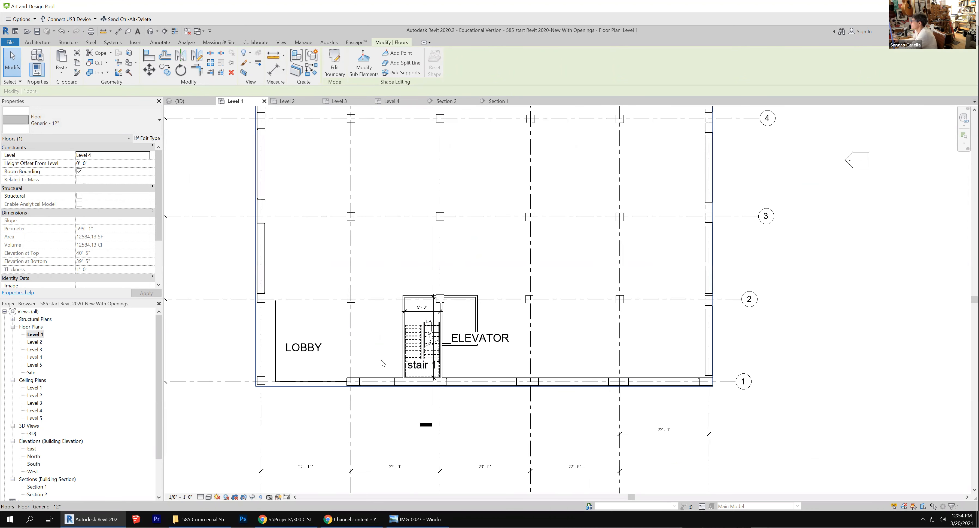
click(422, 353)
scroll(423, 353, down, 3)
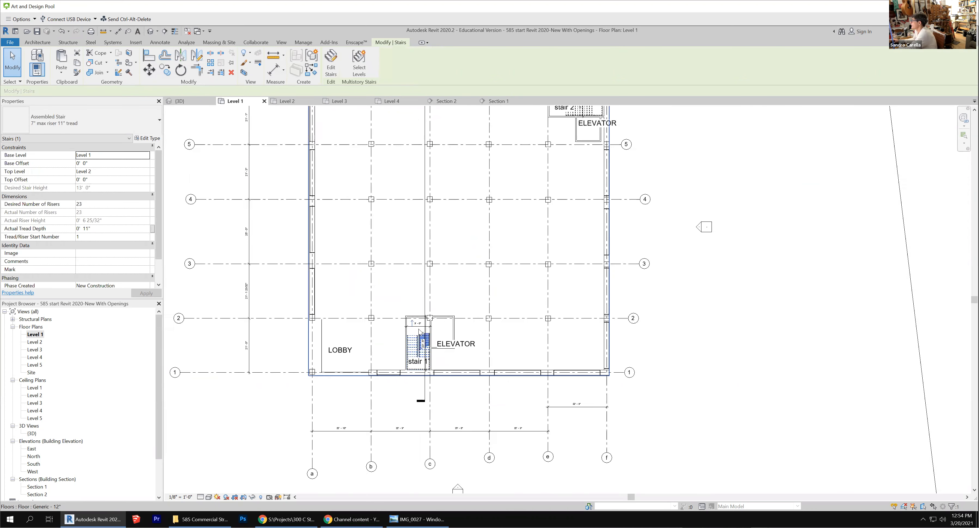
ctrl+click(542, 174)
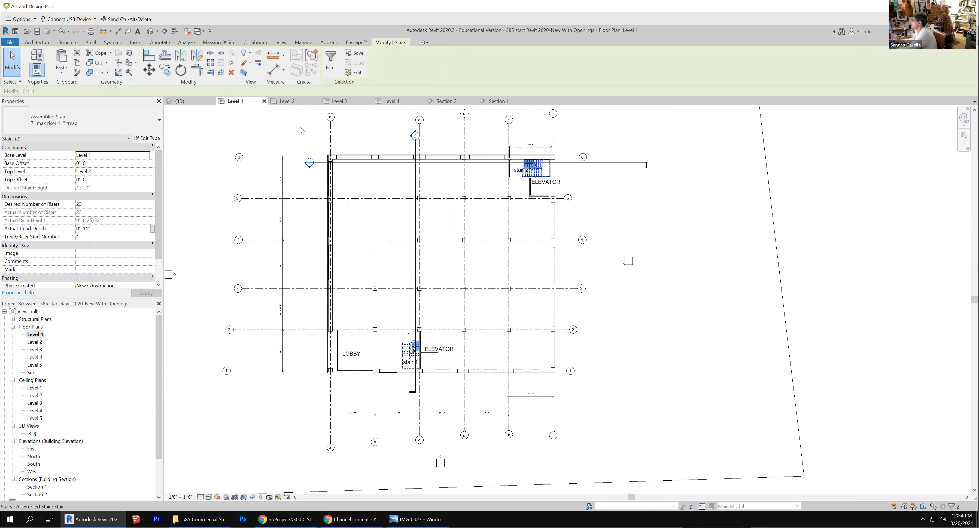
click(77, 63)
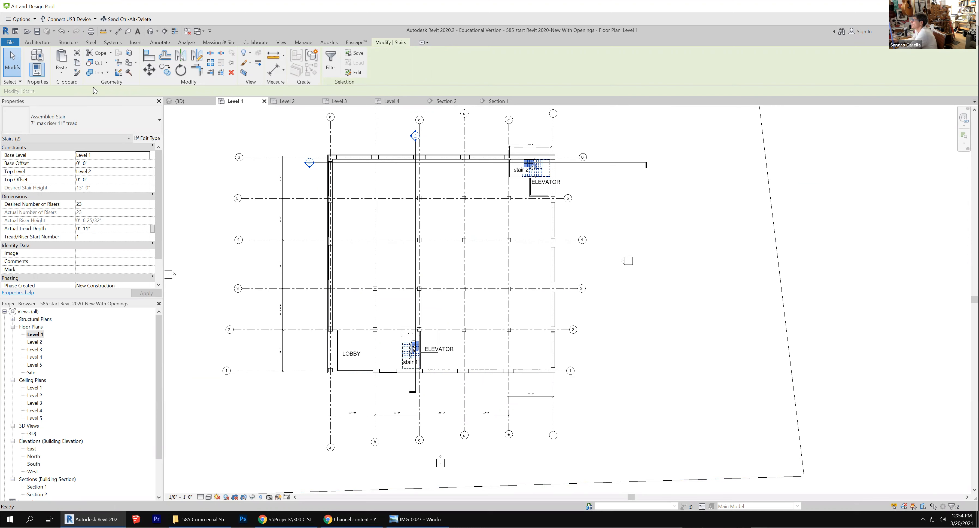
Step: Paste the copied stairs aligned to Level 2 and Level 3, and check them in Section 1 and Section 2
click(61, 70)
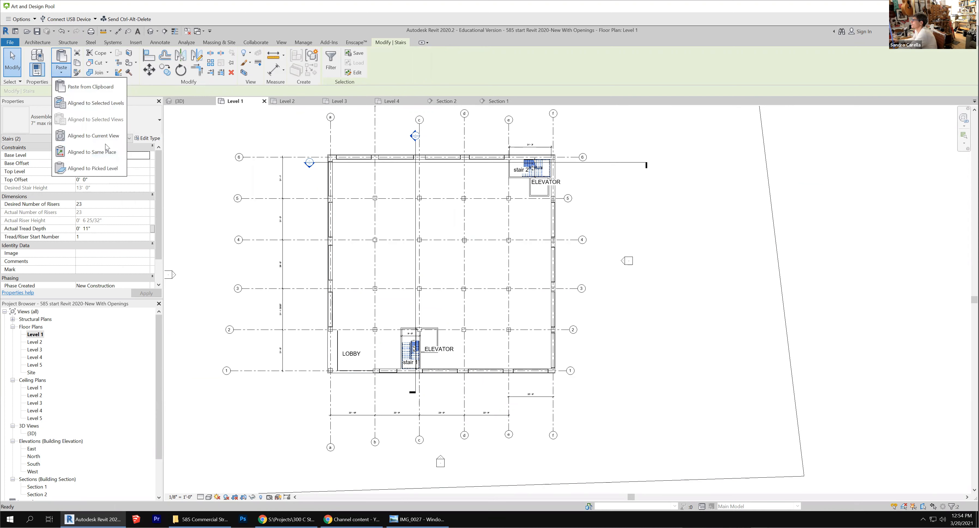
click(95, 103)
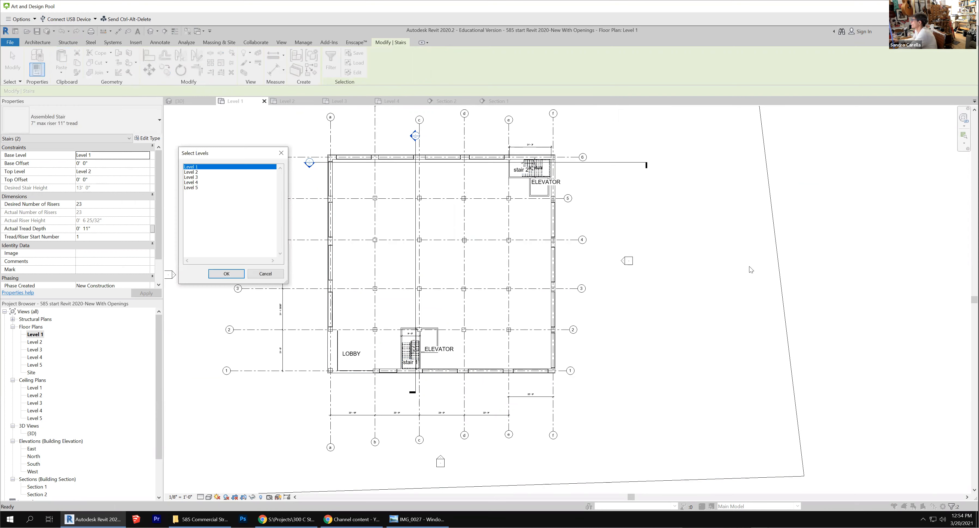
click(191, 173)
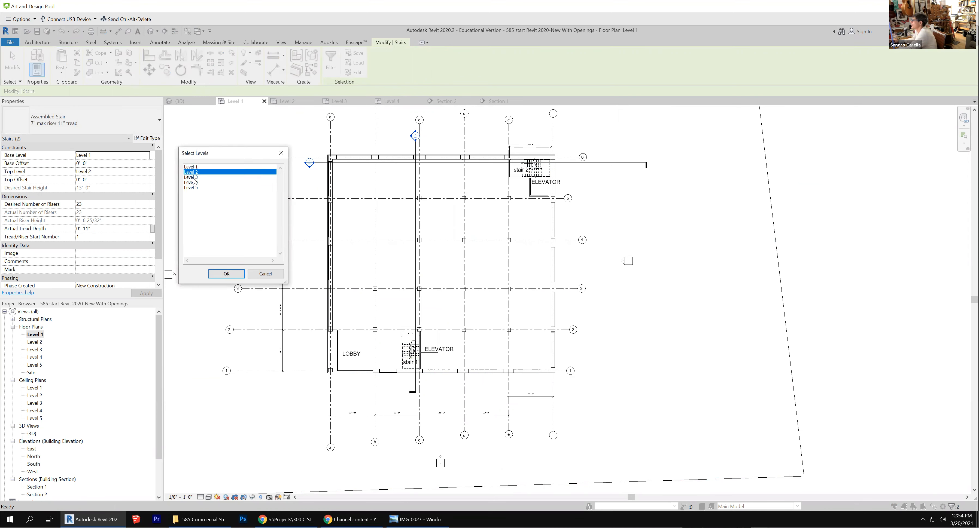
ctrl+click(193, 178)
click(226, 273)
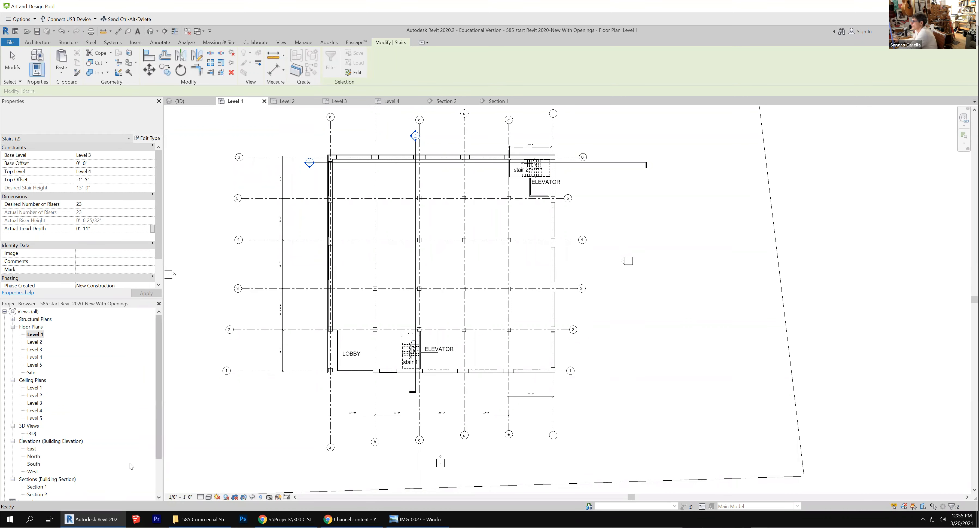
double_click(39, 488)
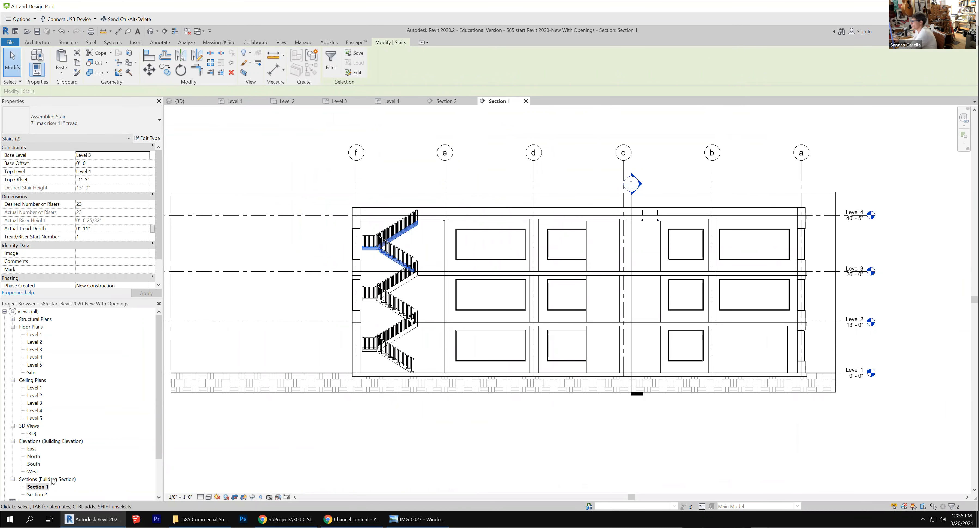
double_click(37, 495)
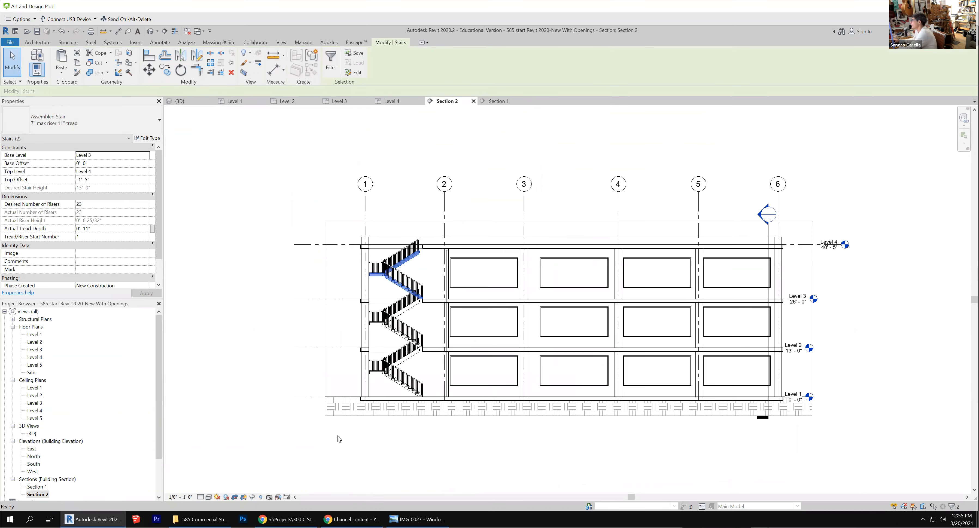
click(481, 441)
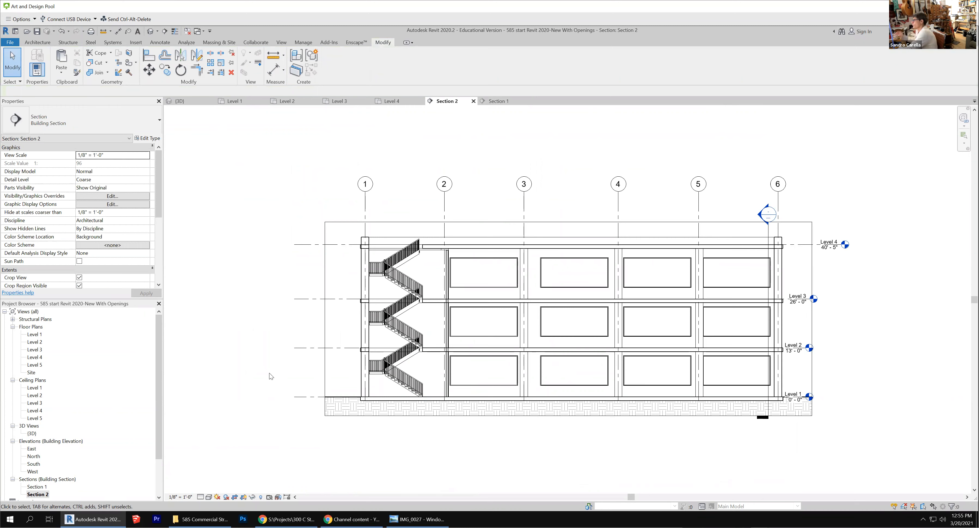
Step: Save the project under the new name "585 start Revit 2020-New With Openings+stairs.rvt"
click(10, 43)
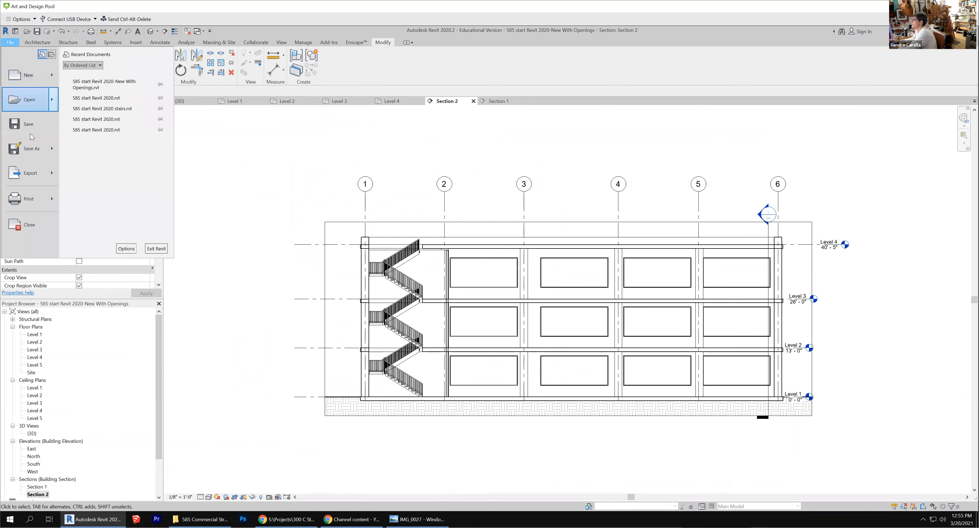
mouse_move(40, 154)
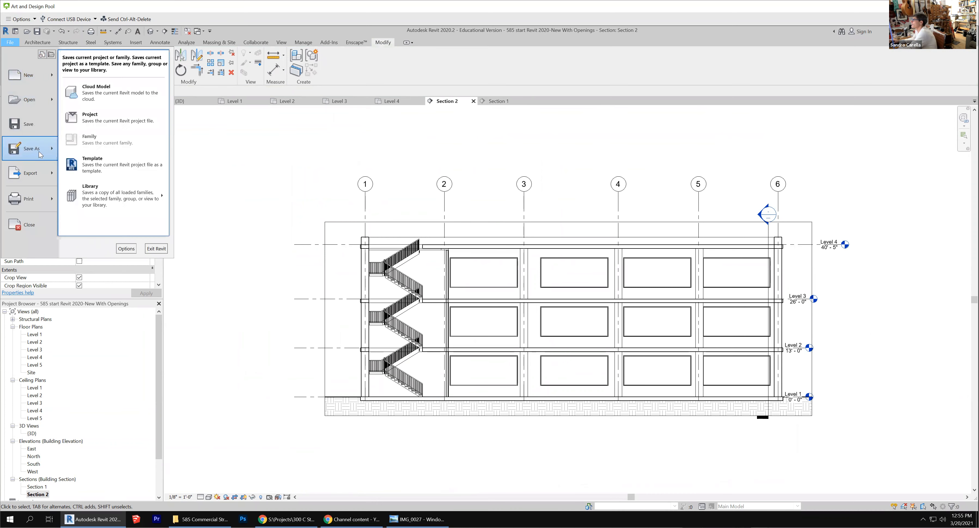
click(112, 125)
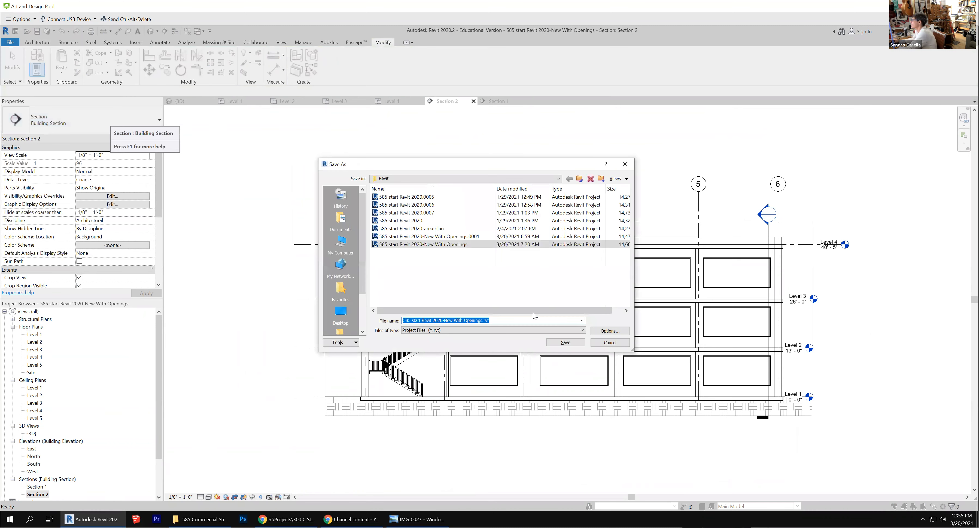
click(482, 321)
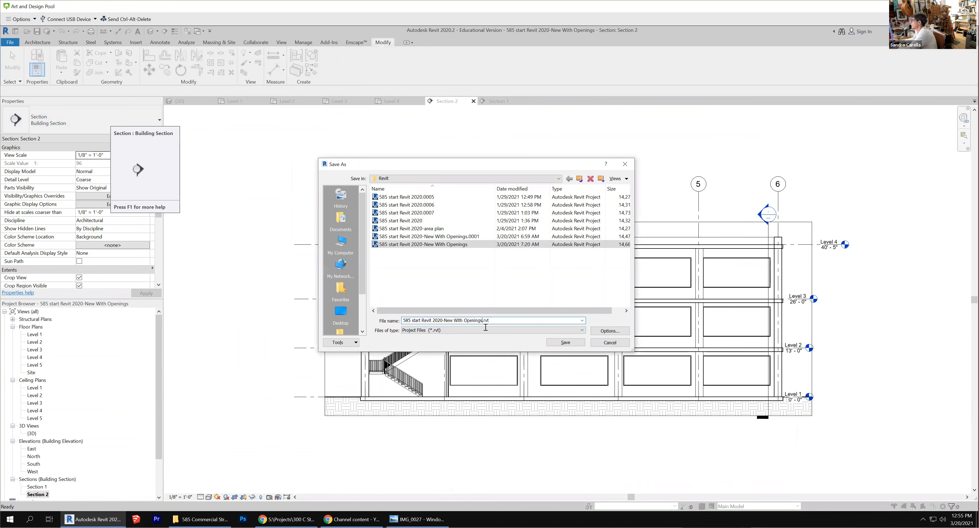
text(+stairs)
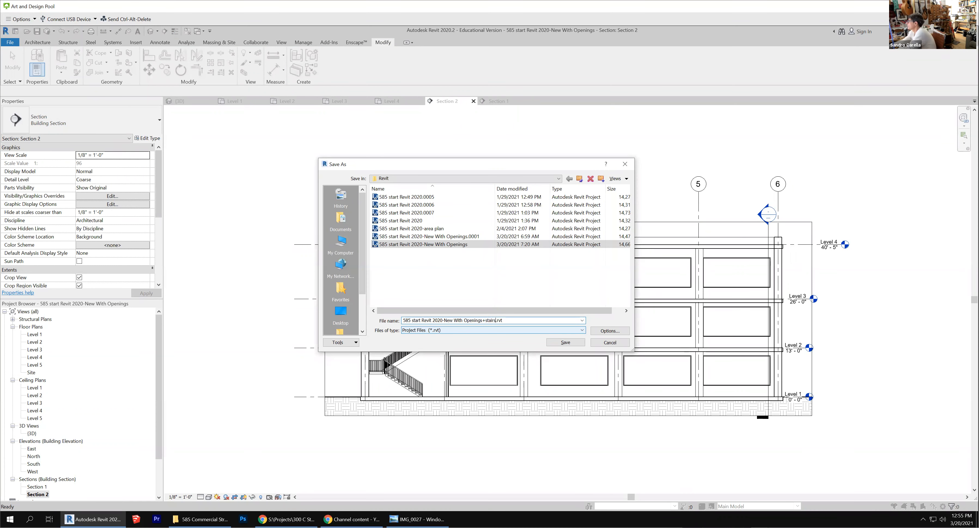
key(Return)
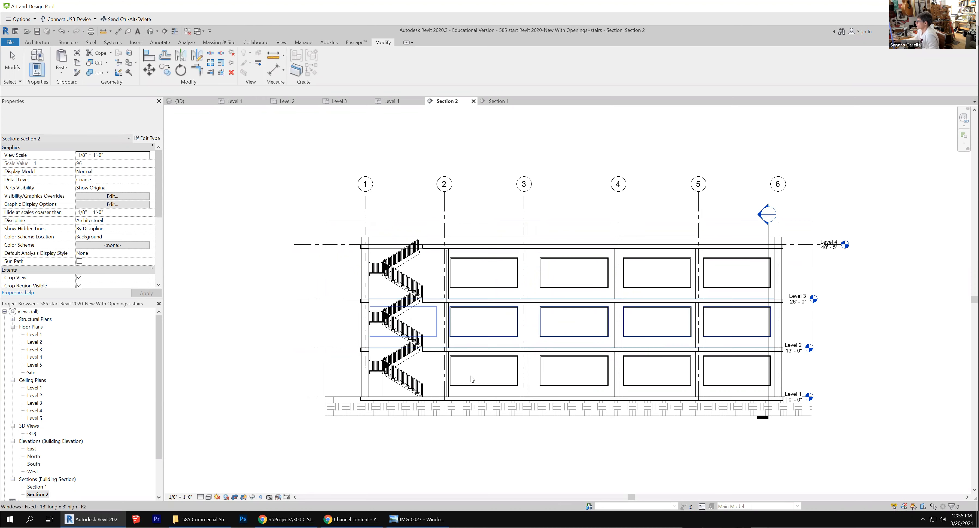
Step: Select all Handrail - Rectangular railings in the entire project, check which railing types are available, and clear the selection
click(413, 383)
right_click(412, 382)
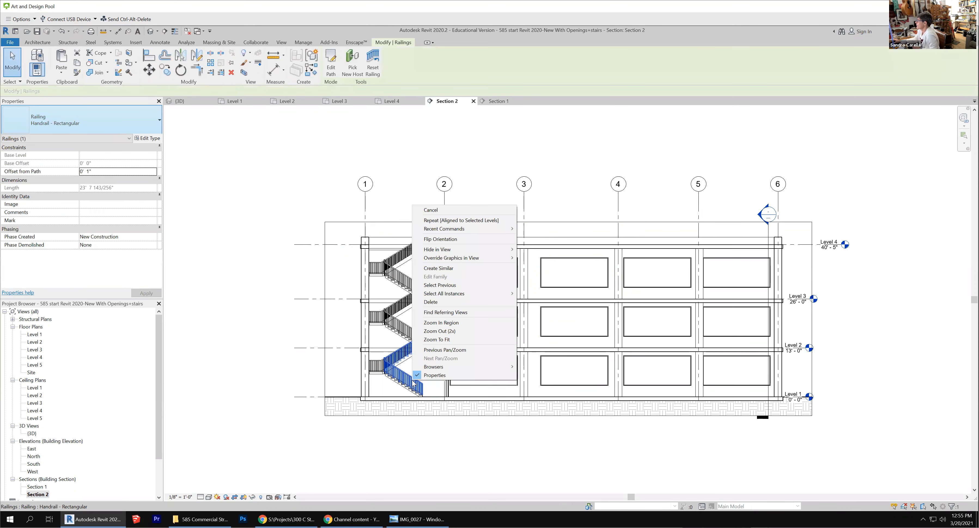
mouse_move(462, 296)
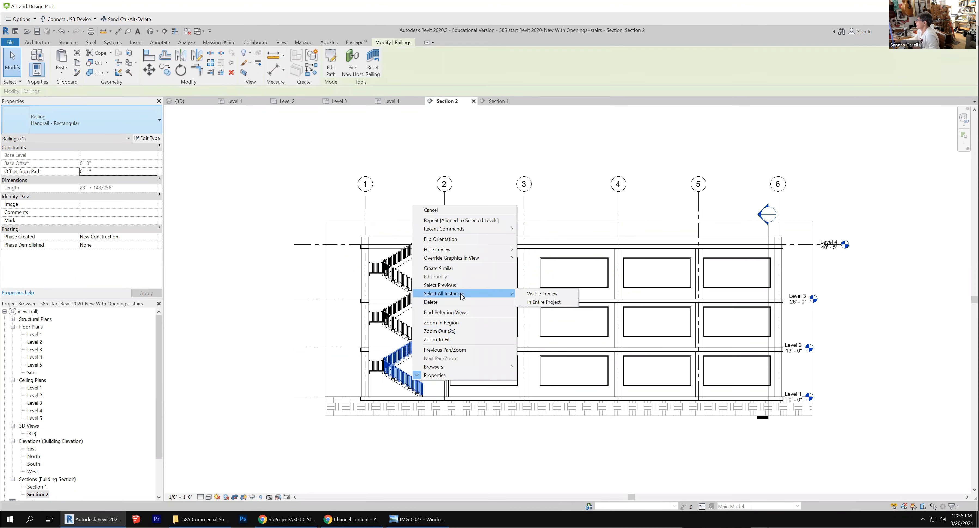
click(543, 303)
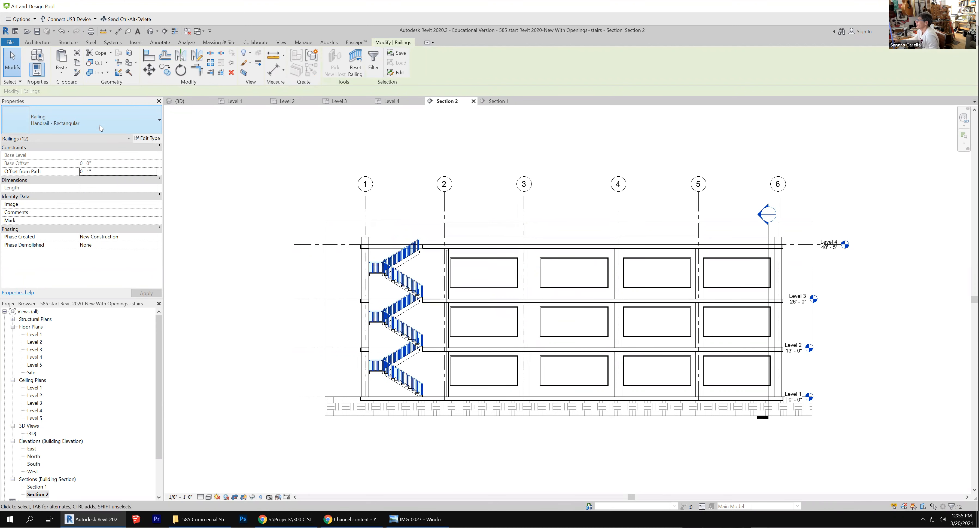
click(128, 121)
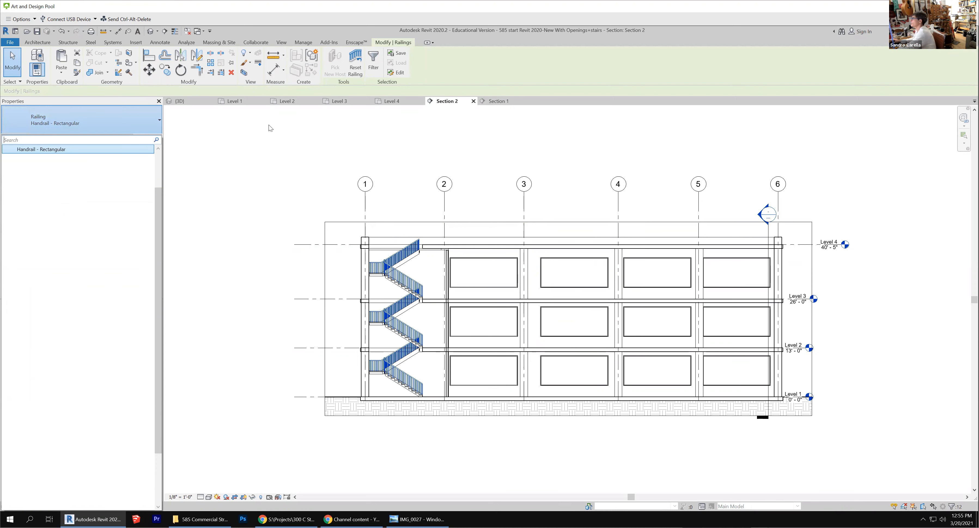
click(273, 150)
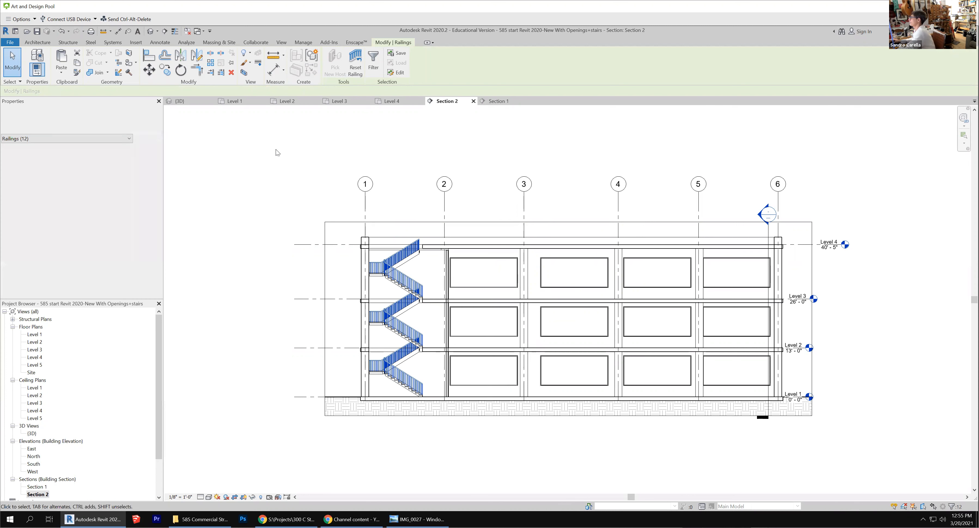
click(275, 153)
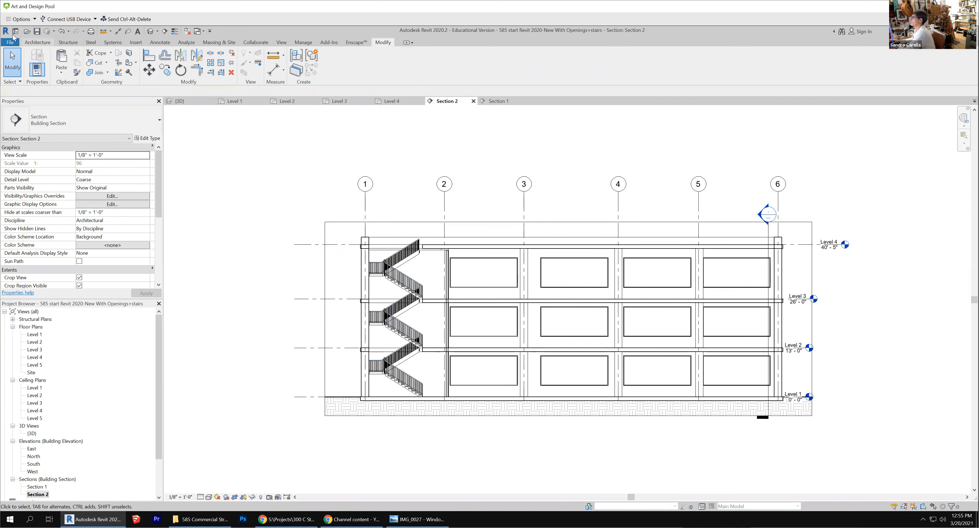
Step: Start opening another project and go up the folder tree to the parent folder that contains Archive and Building Shells
click(10, 42)
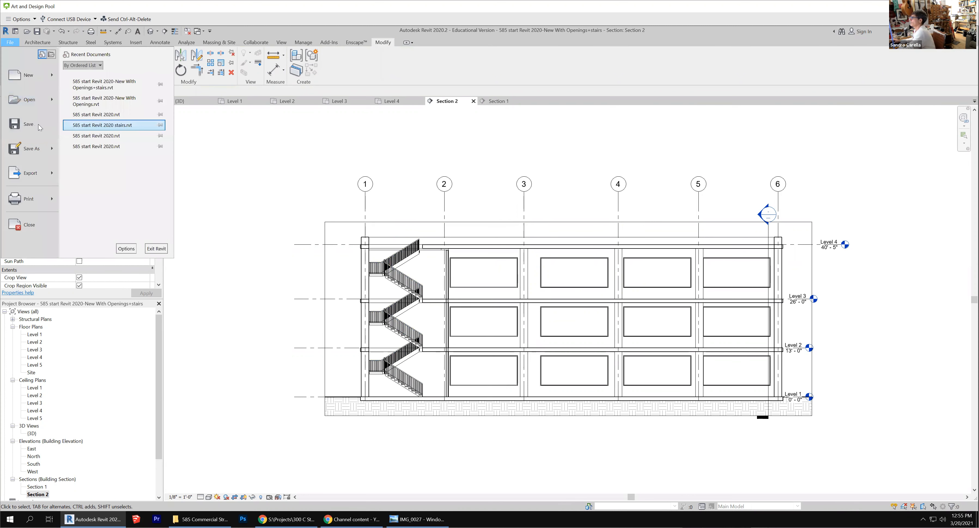
click(30, 100)
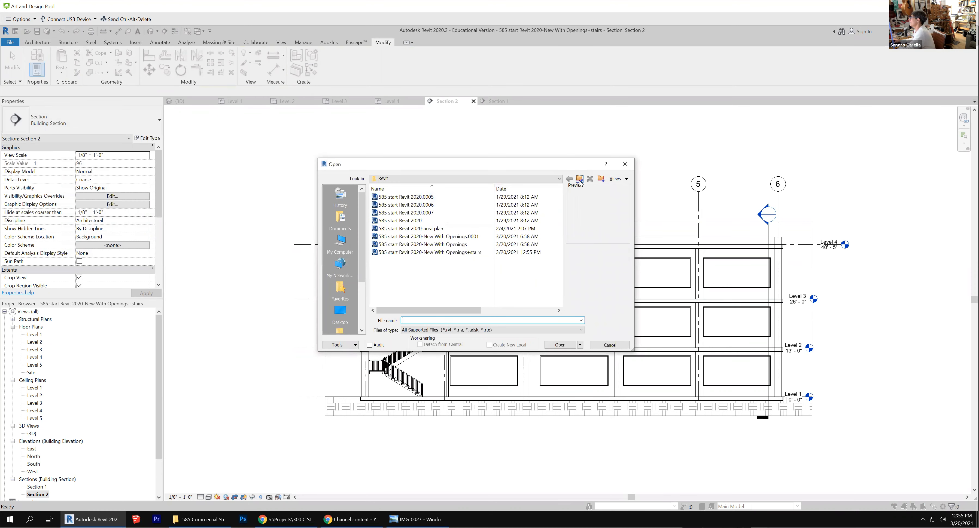
click(580, 182)
click(580, 181)
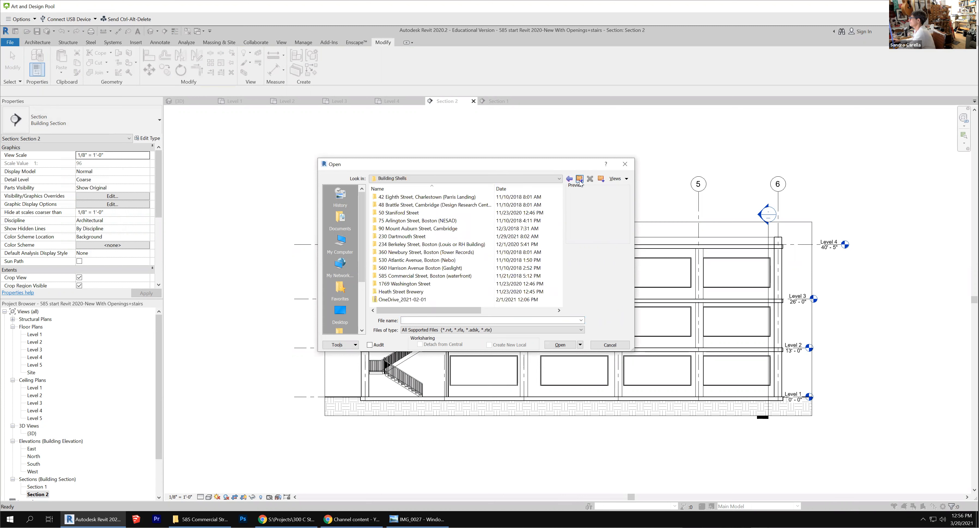
click(580, 182)
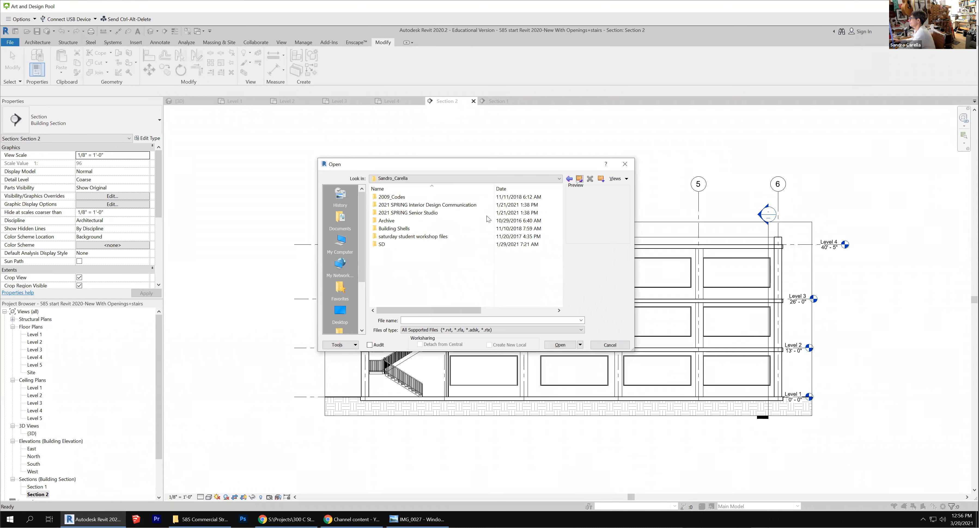
Step: Look through the Archive and "saturday student workshop files" folders for a project to open, and return to their parent folder
double_click(422, 221)
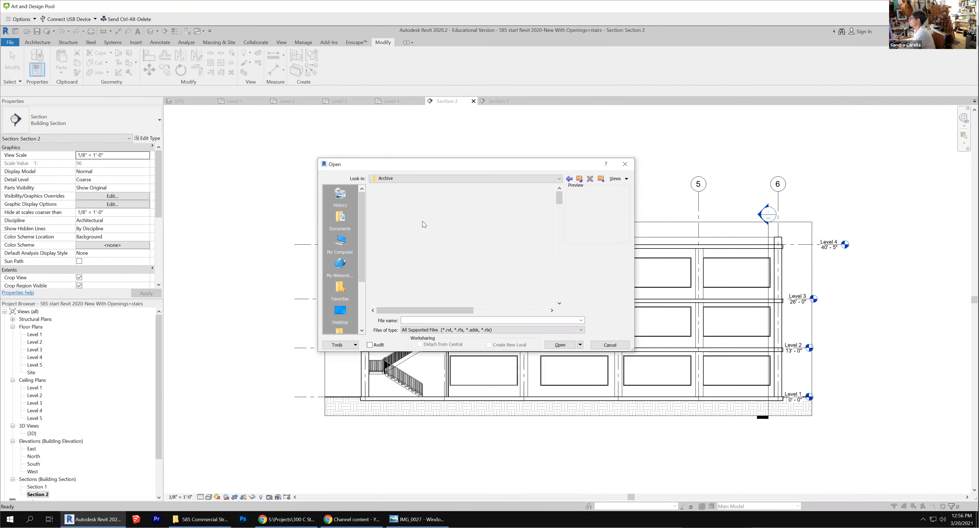
mouse_move(561, 197)
mouse_down()
mouse_move(561, 243)
mouse_move(566, 182)
mouse_up()
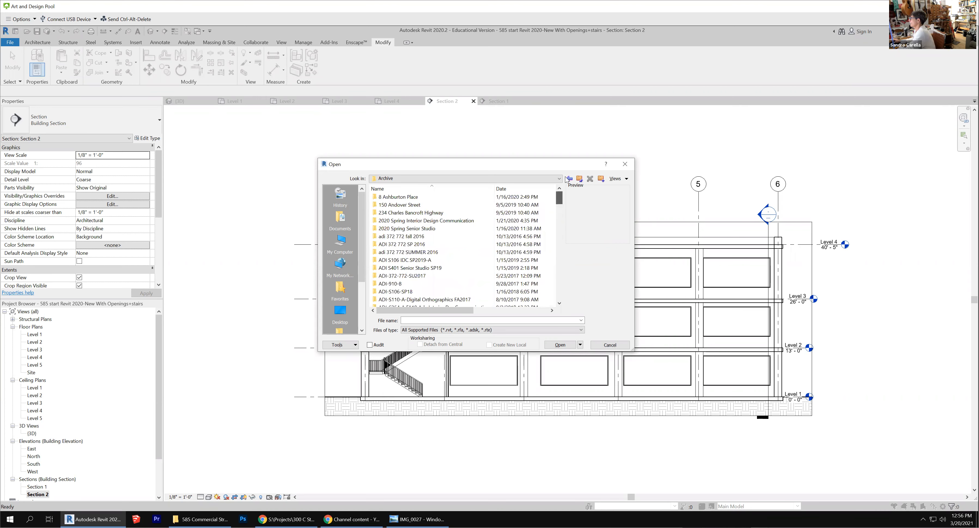
click(577, 180)
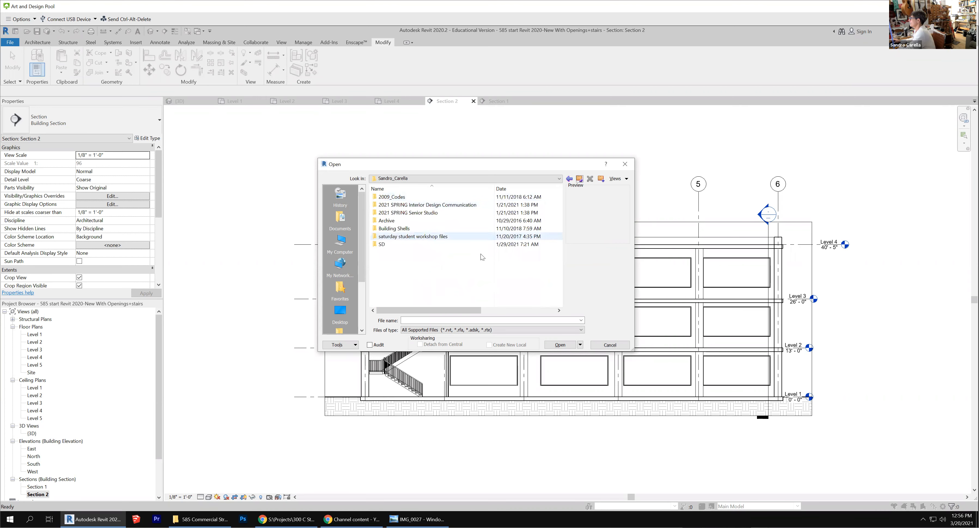
double_click(430, 236)
drag(558, 215, 564, 263)
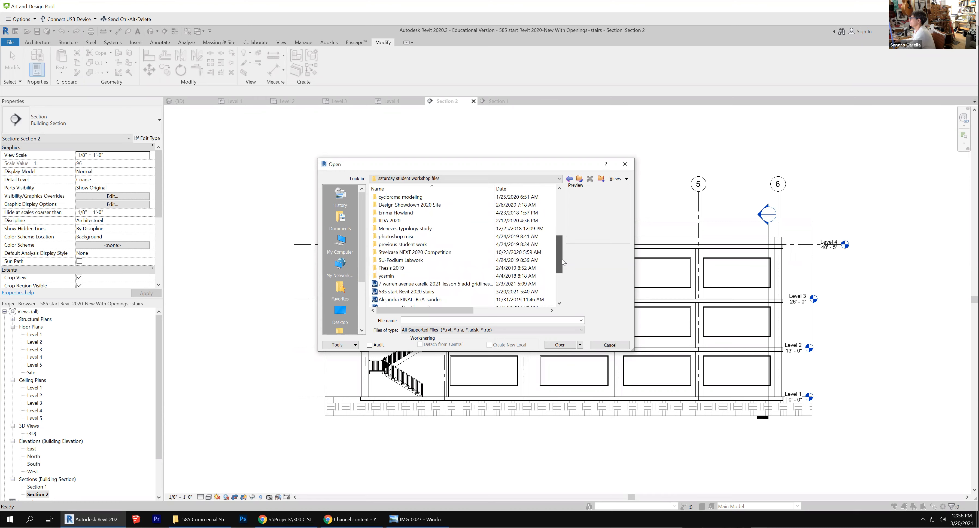
scroll(557, 217, up, 5)
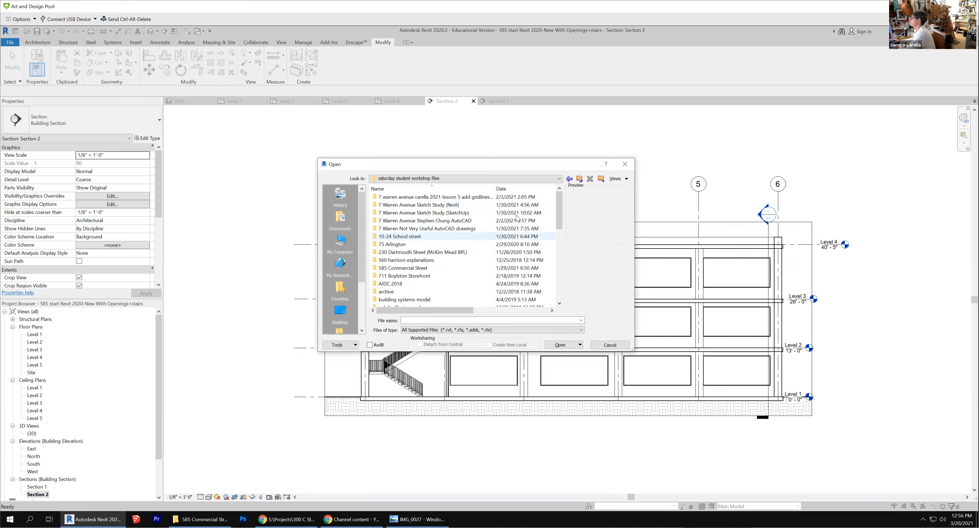
click(579, 179)
Step: Open Railing_Samples.rvt from the "Revit Family Library (Useful Revit Stuff)" folder inside Archive
double_click(431, 223)
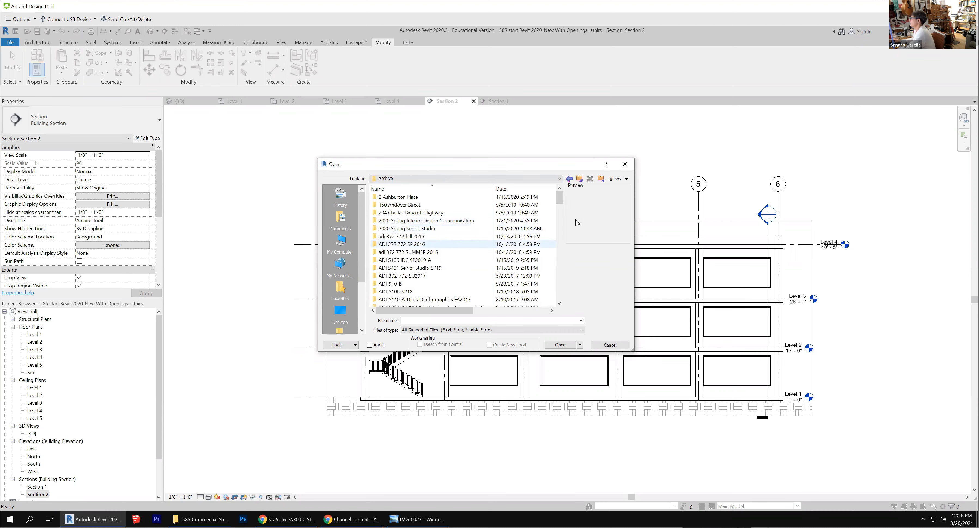
drag(559, 200, 564, 274)
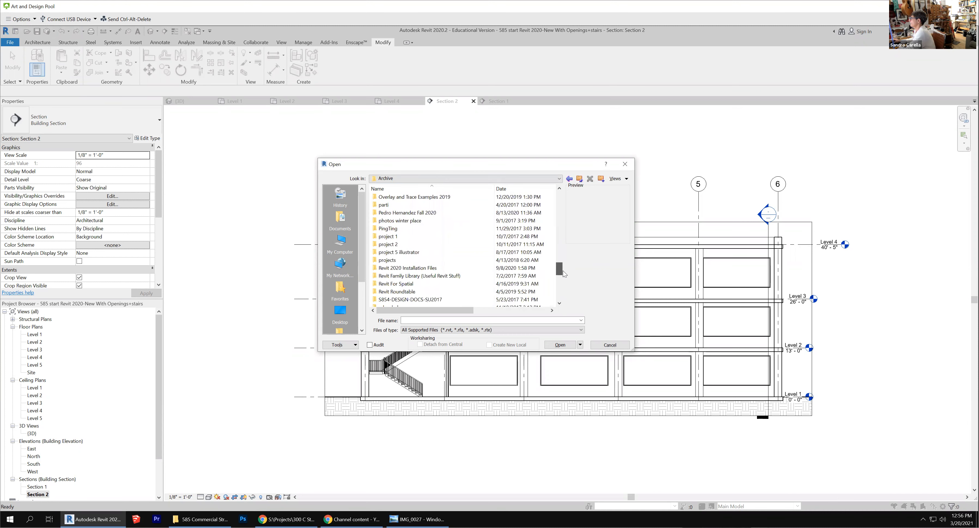
click(448, 277)
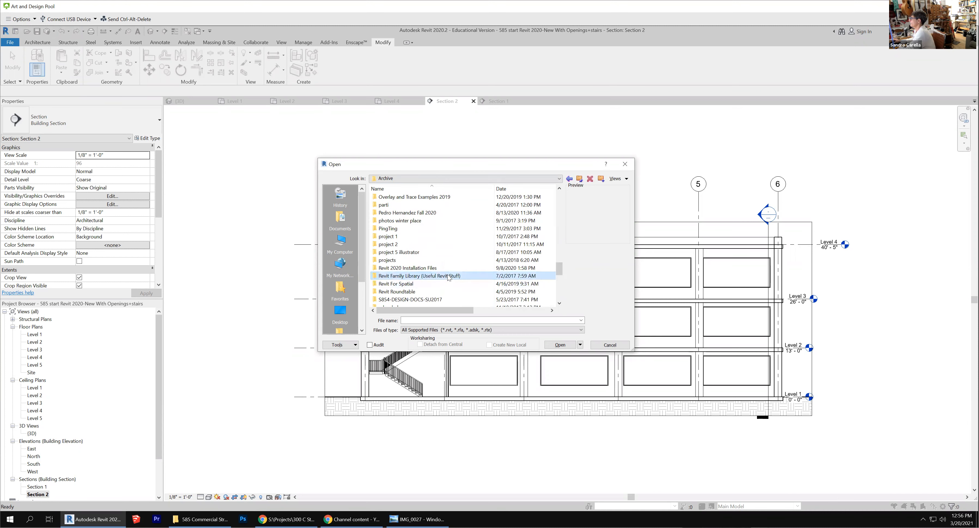
double_click(449, 277)
scroll(498, 278, down, 4)
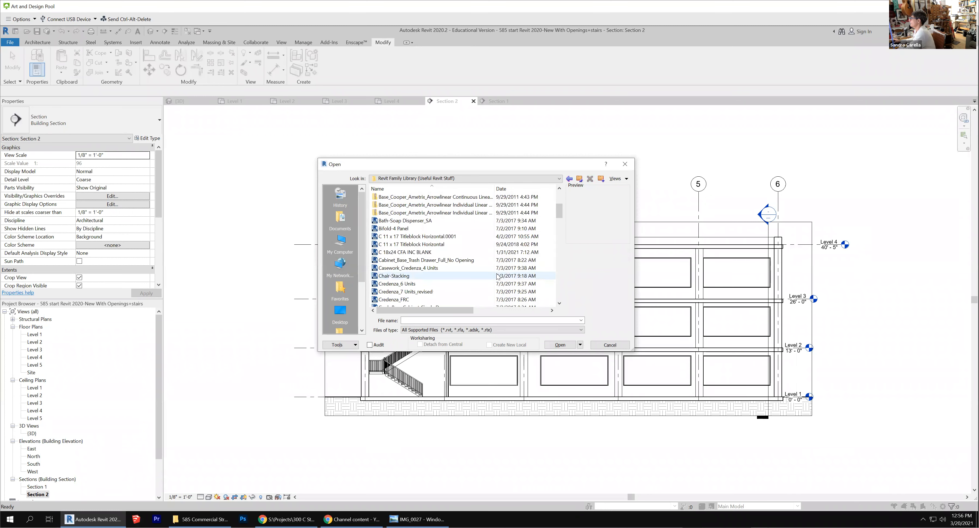
scroll(498, 276, down, 5)
scroll(497, 276, down, 4)
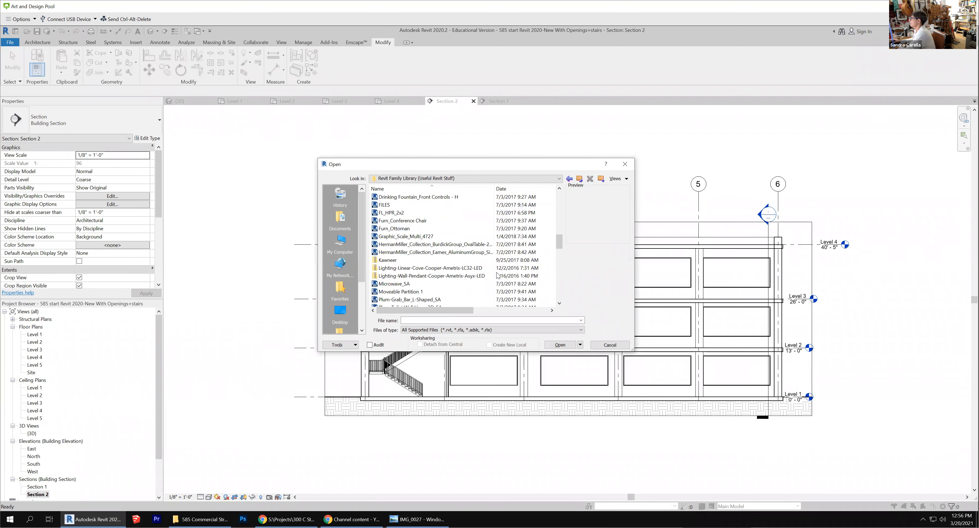
scroll(496, 276, down, 3)
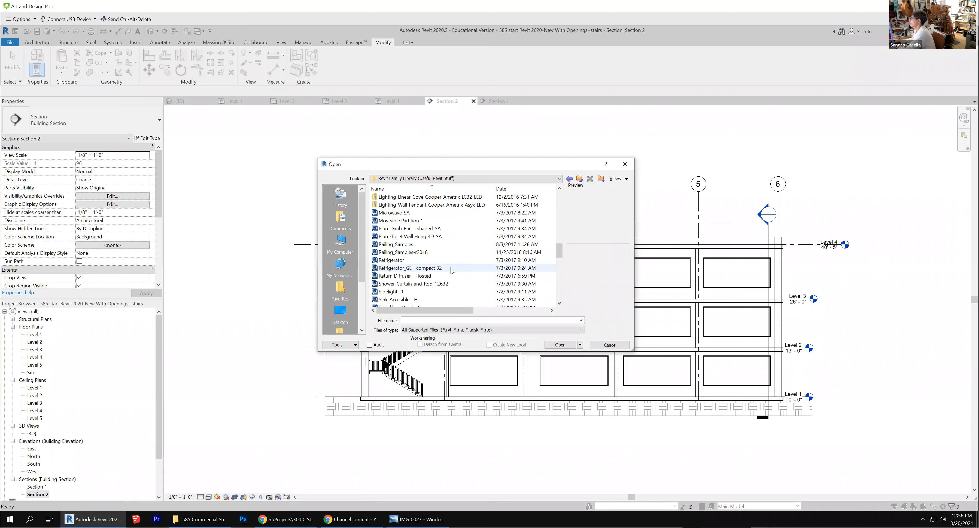
click(413, 245)
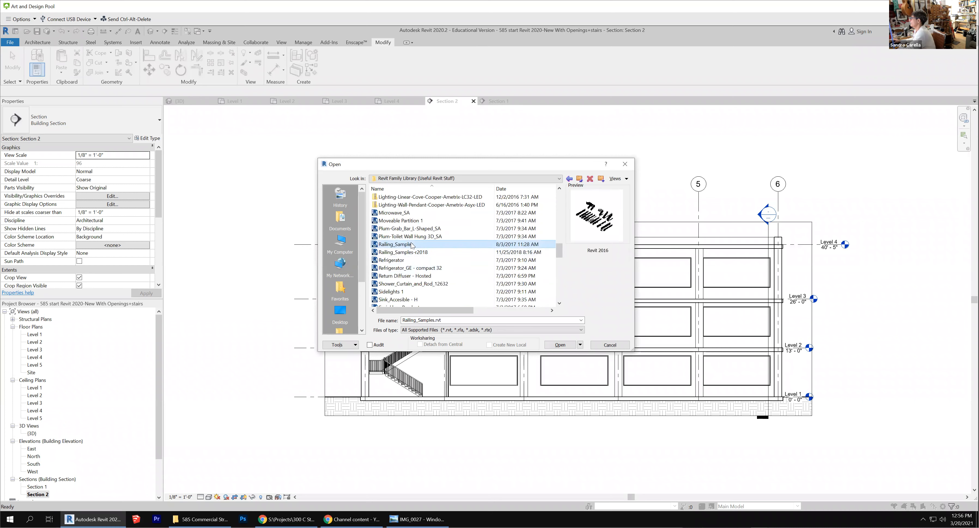
click(561, 345)
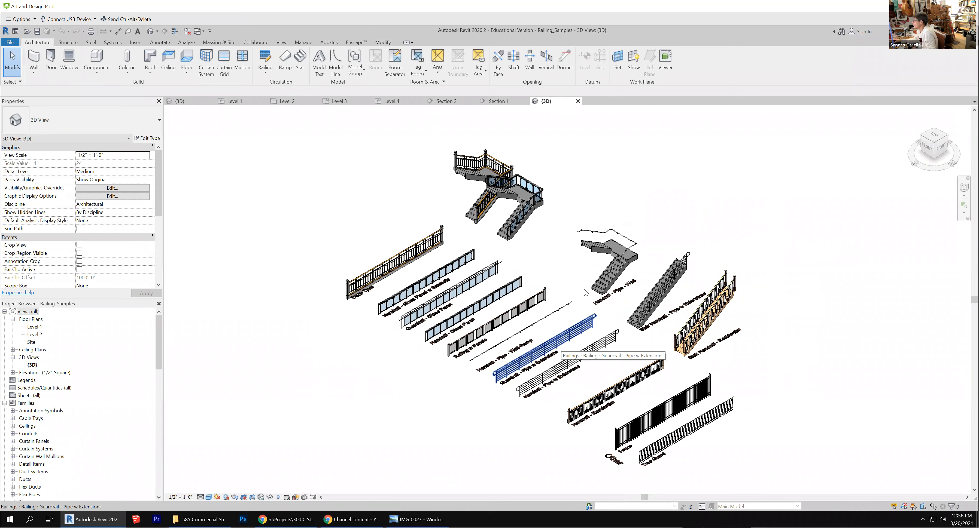
Step: Select the wall pipe handrail, the stair pipe handrail with extensions, and the multi-flight sample stair with its railing, and copy them to the clipboard
click(634, 249)
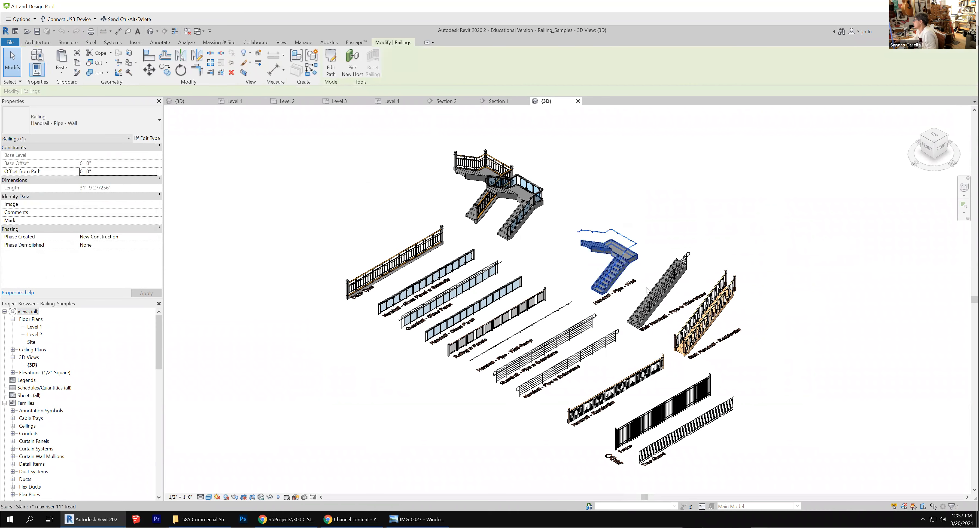
scroll(646, 291, up, 3)
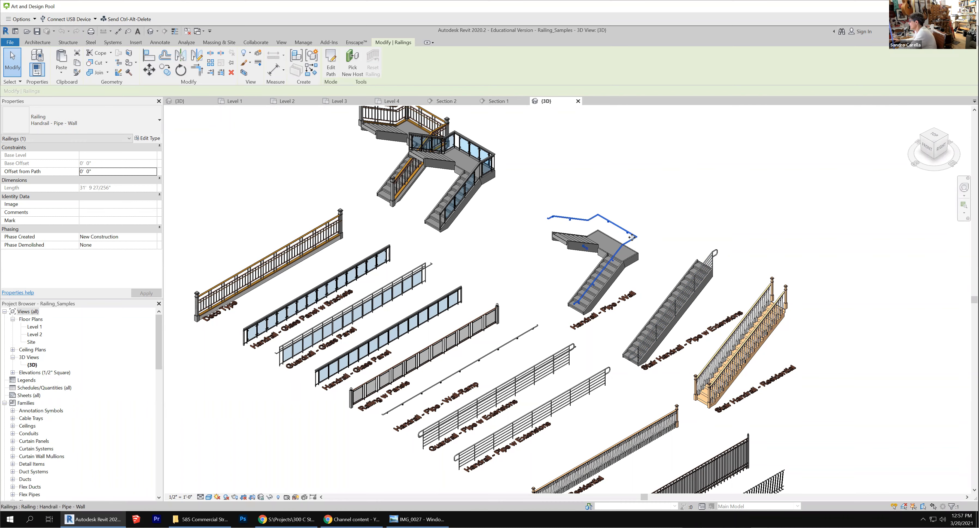
scroll(632, 237, down, 2)
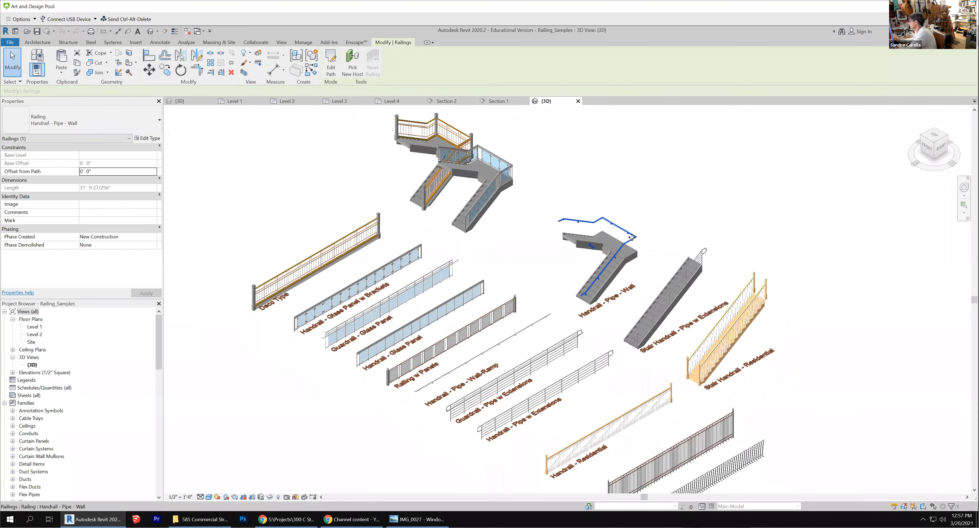
click(665, 234)
click(619, 228)
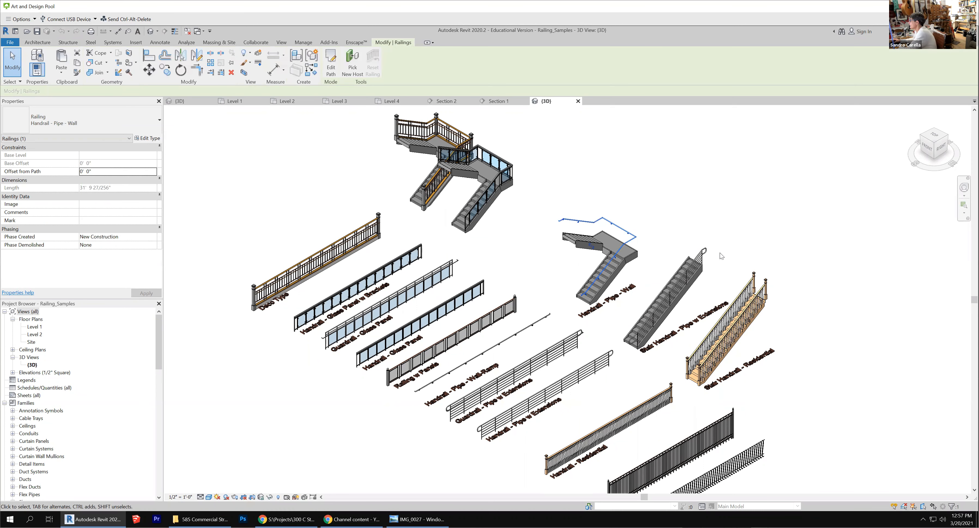
ctrl+click(698, 258)
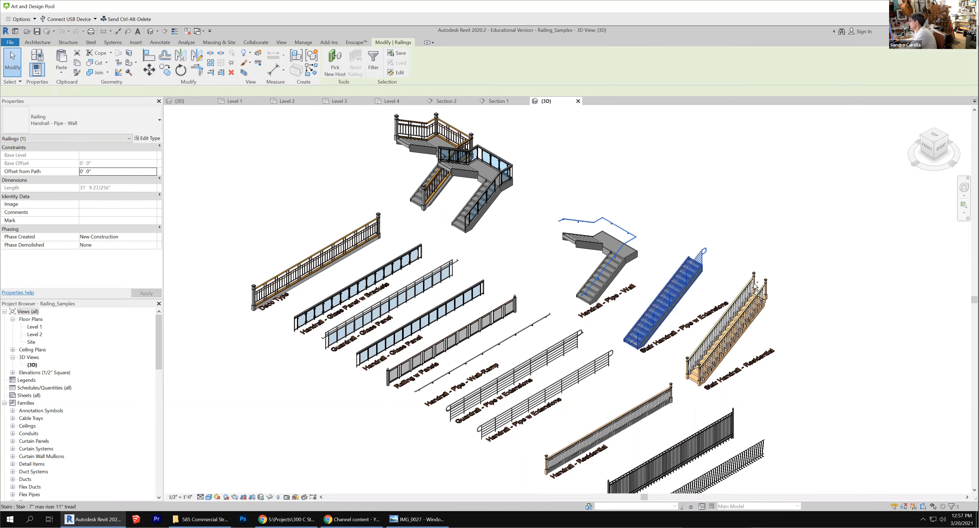
scroll(808, 233, down, 2)
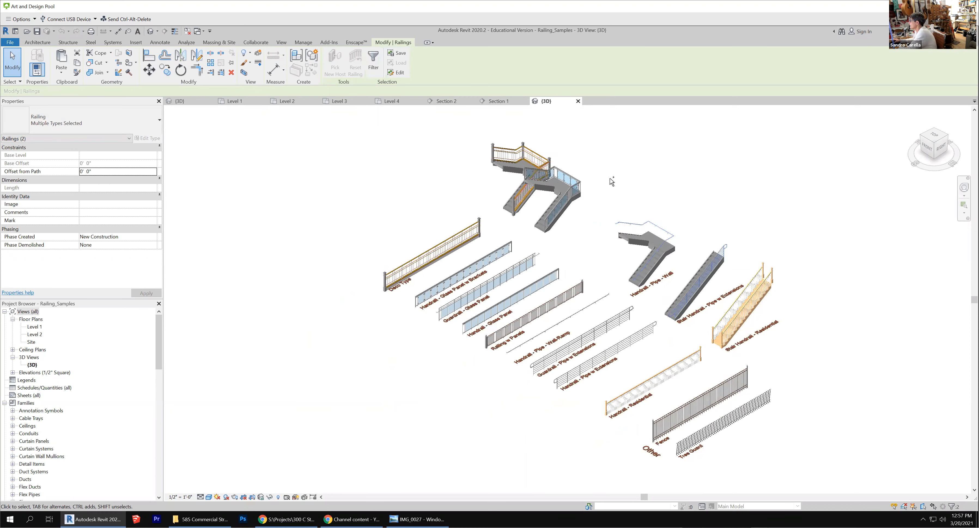
ctrl+click(564, 186)
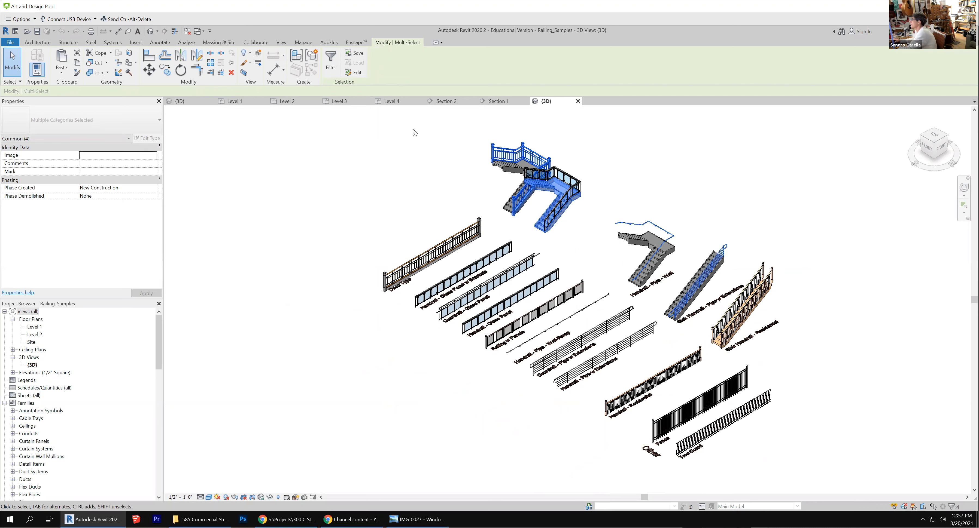
Step: Paste the copied stair and railing samples onto the ground beside the building in the 585 project's 3D view, accepting the duplicate types
click(492, 102)
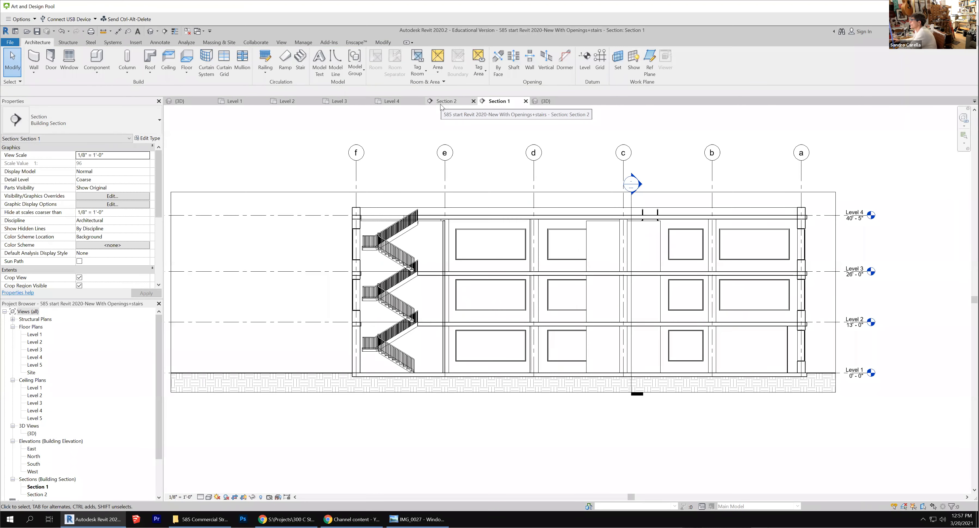
click(179, 101)
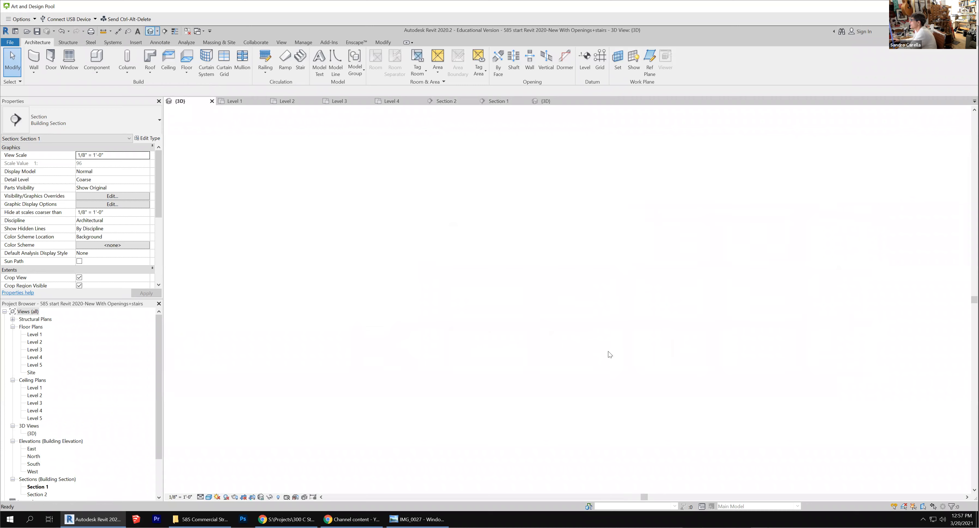
key(ctrl+v)
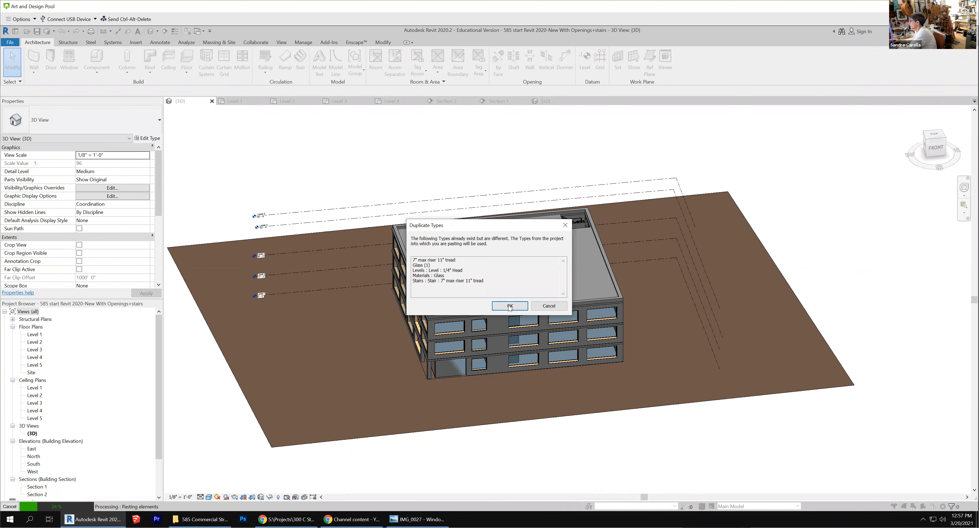
click(509, 306)
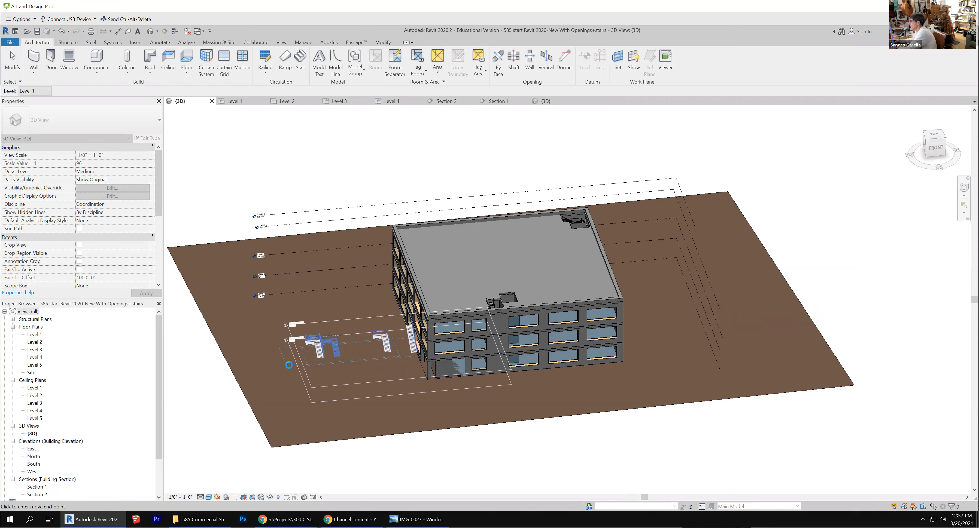
click(496, 451)
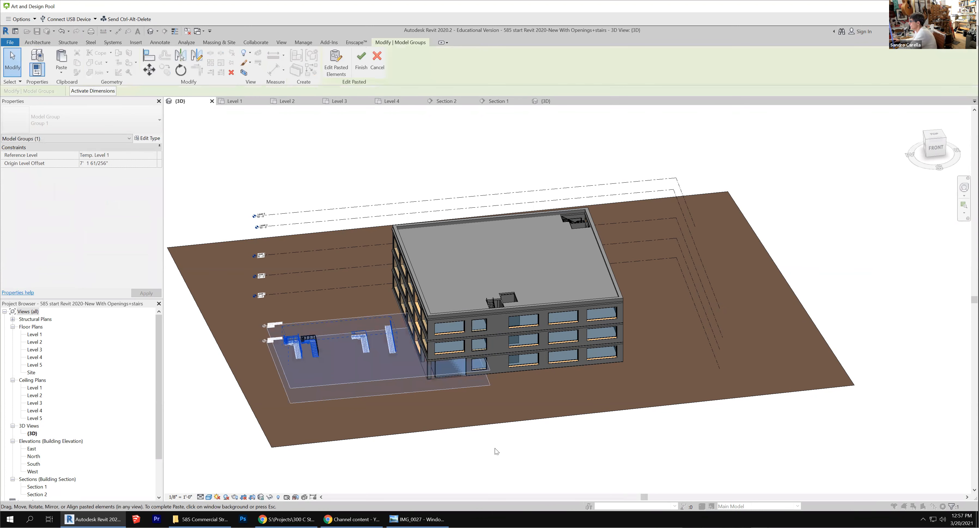
click(497, 451)
click(520, 298)
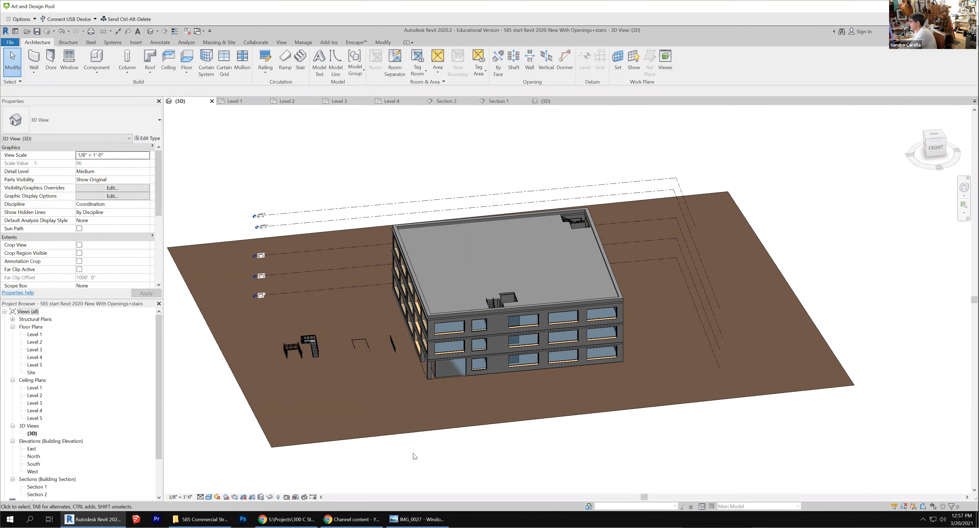
scroll(280, 356, up, 3)
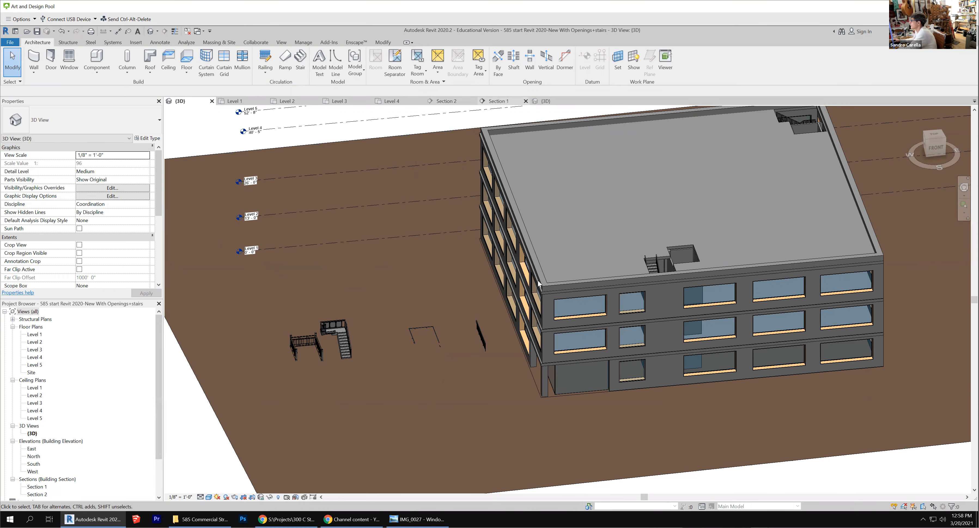
Step: From Section 1, select all Handrail - Rectangular railings in the entire project and change their type to Guardrail - Pipe
click(494, 100)
click(389, 245)
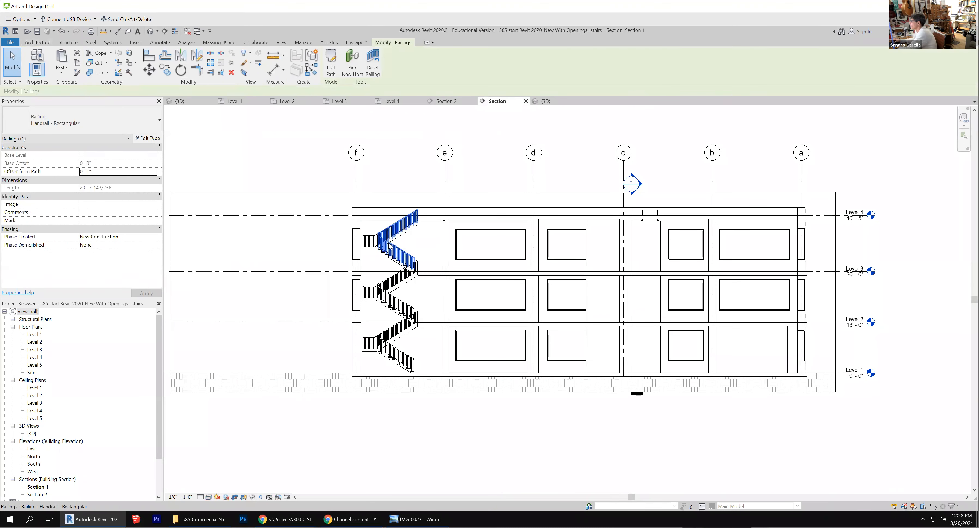
right_click(388, 244)
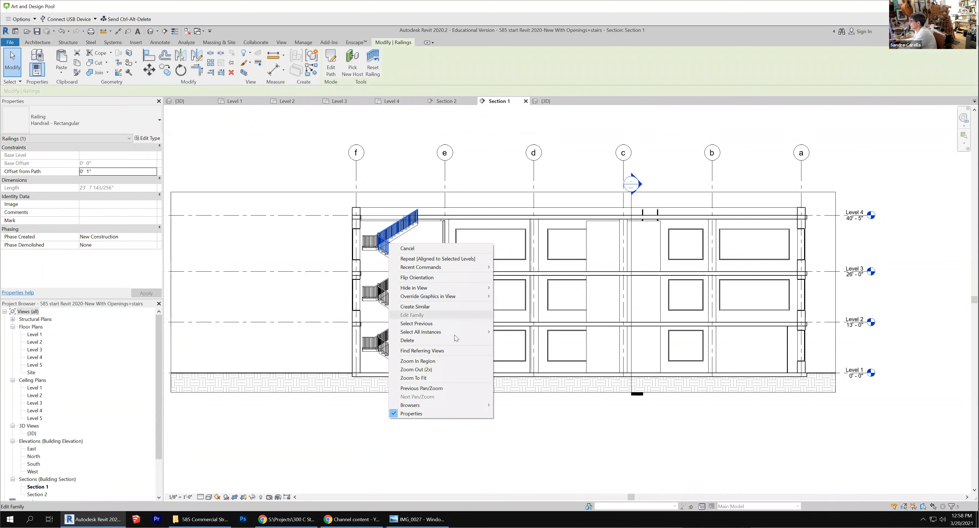
mouse_move(458, 334)
click(531, 340)
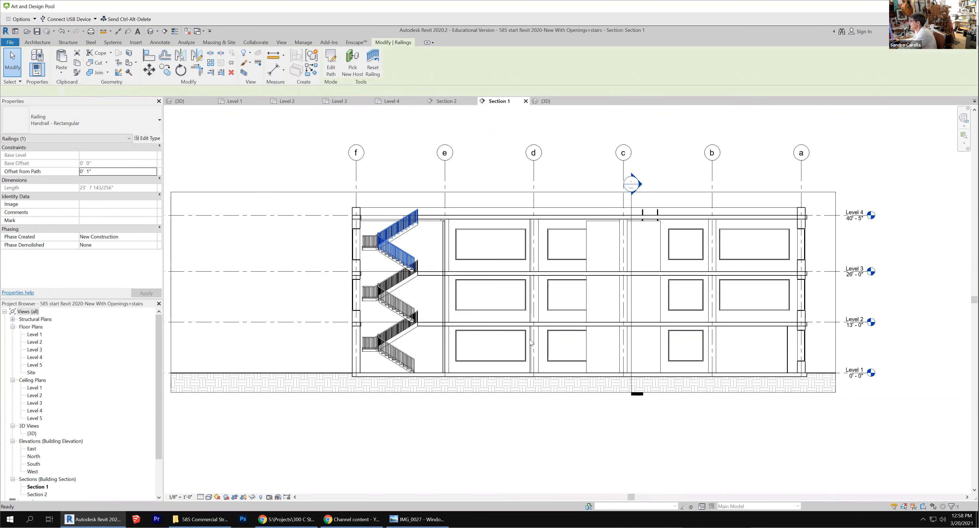
click(145, 118)
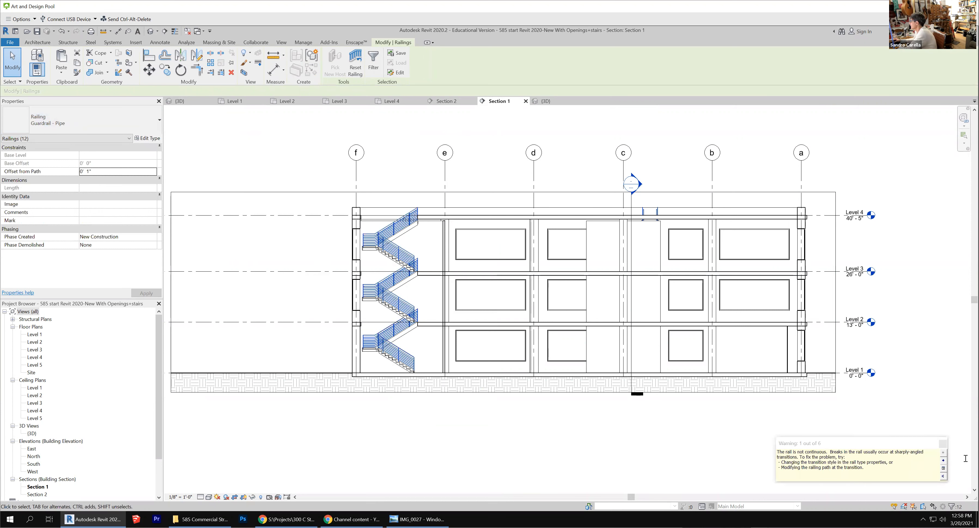
Step: Dismiss the rail continuity warning and change the type of all selected stair railings to Handrail - Pipe - Wall
click(942, 444)
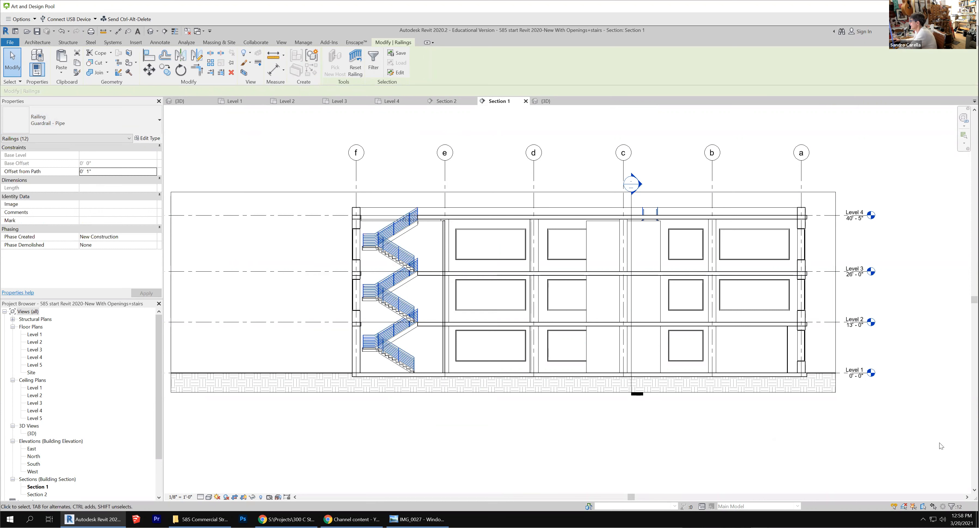
scroll(310, 291, up, 2)
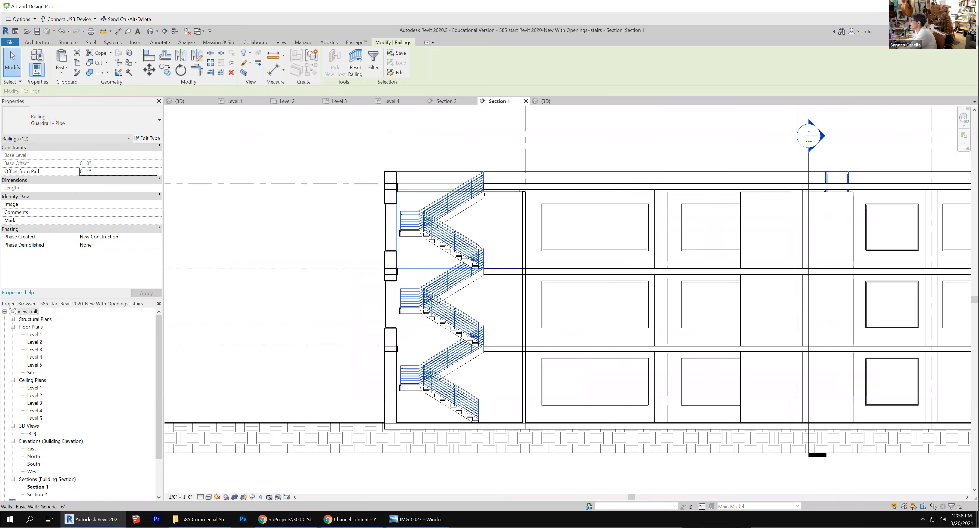
click(138, 120)
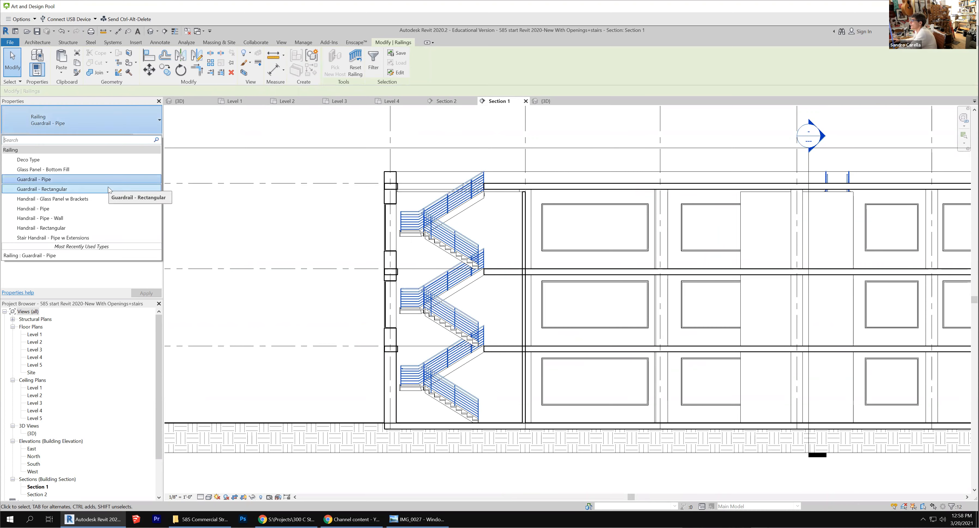
click(86, 218)
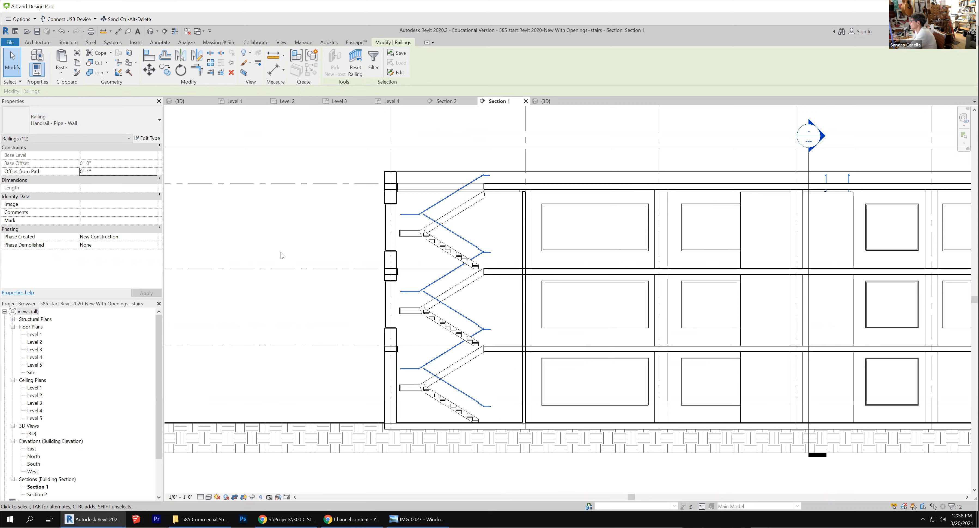
Step: Open Section 2, clear the railing selection and examine the wall handrails along the stair flights
click(453, 102)
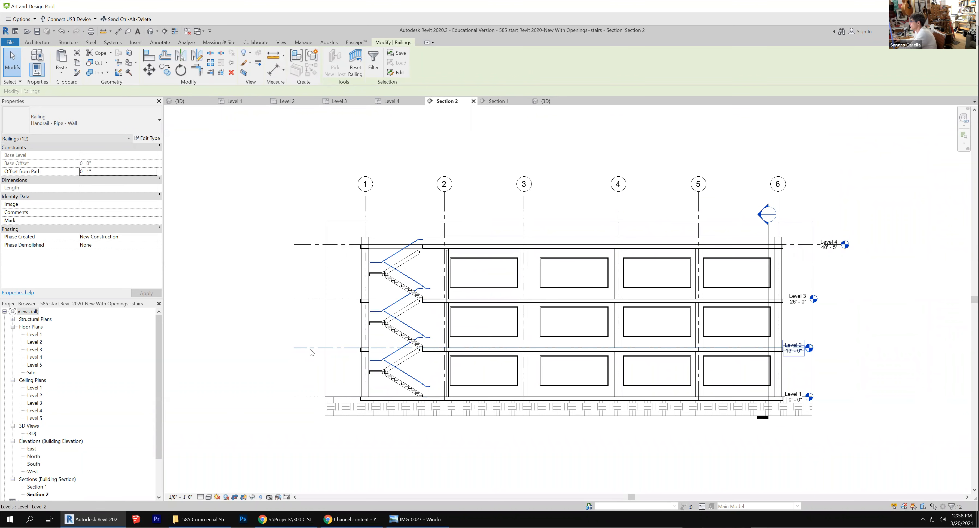
click(240, 359)
scroll(289, 361, up, 2)
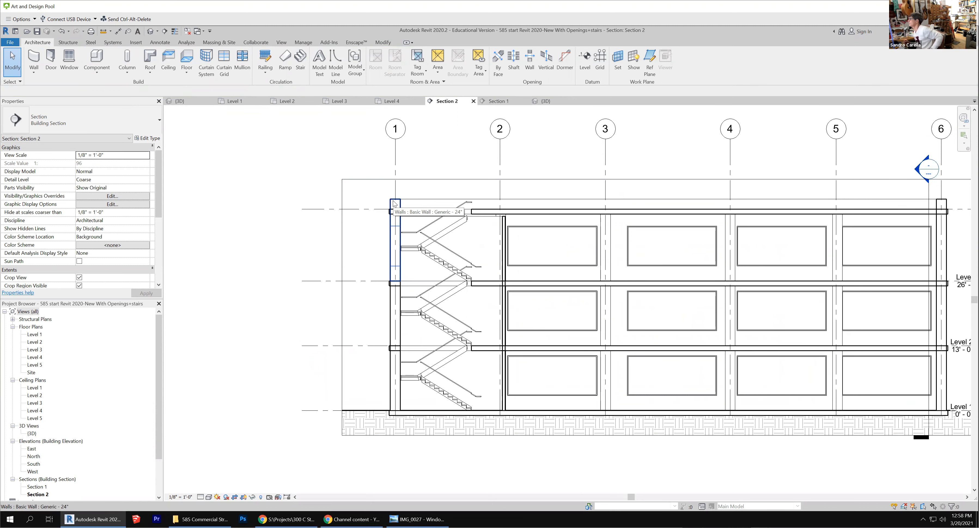
scroll(326, 269, down, 2)
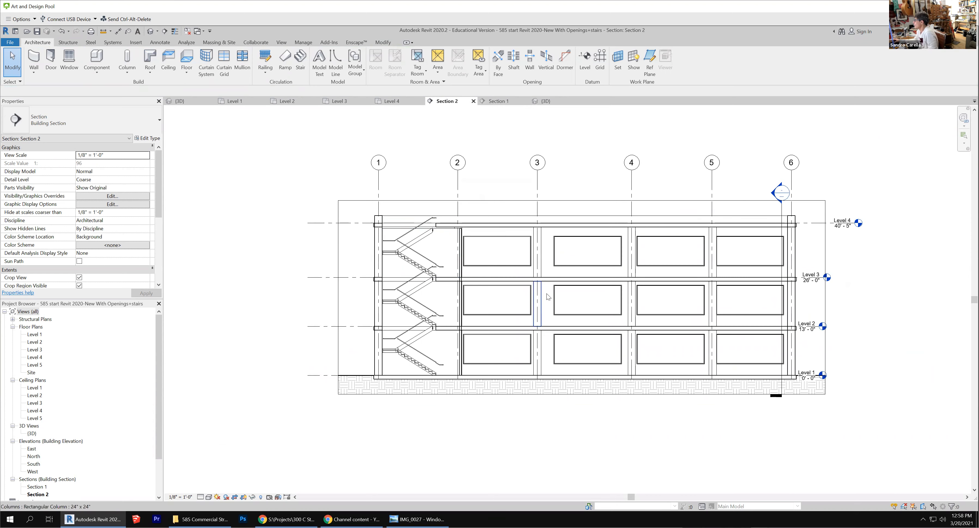
scroll(544, 294, up, 1)
scroll(536, 369, up, 2)
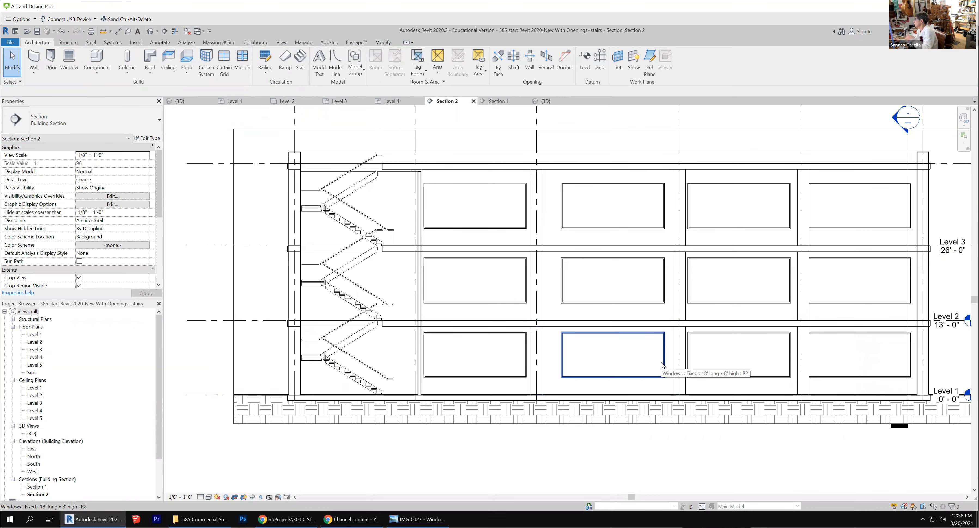
scroll(576, 226, down, 2)
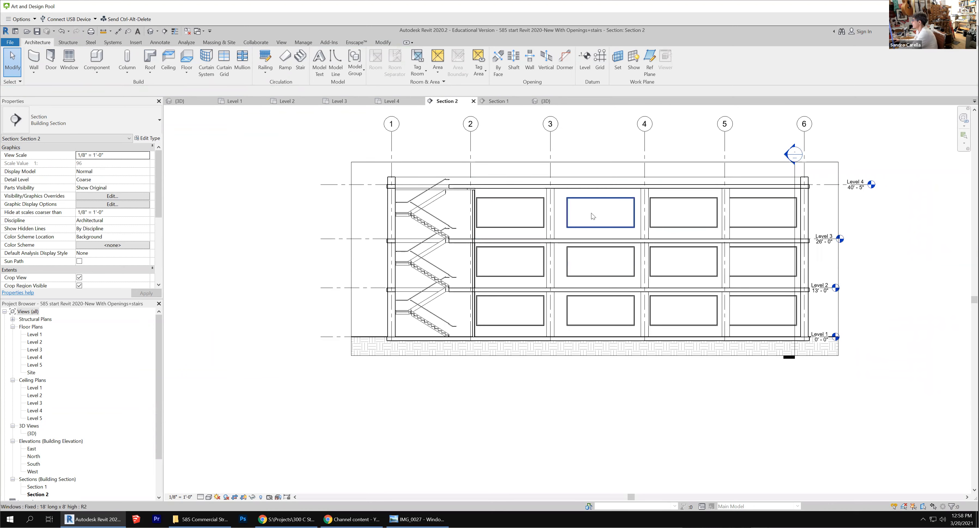
click(592, 228)
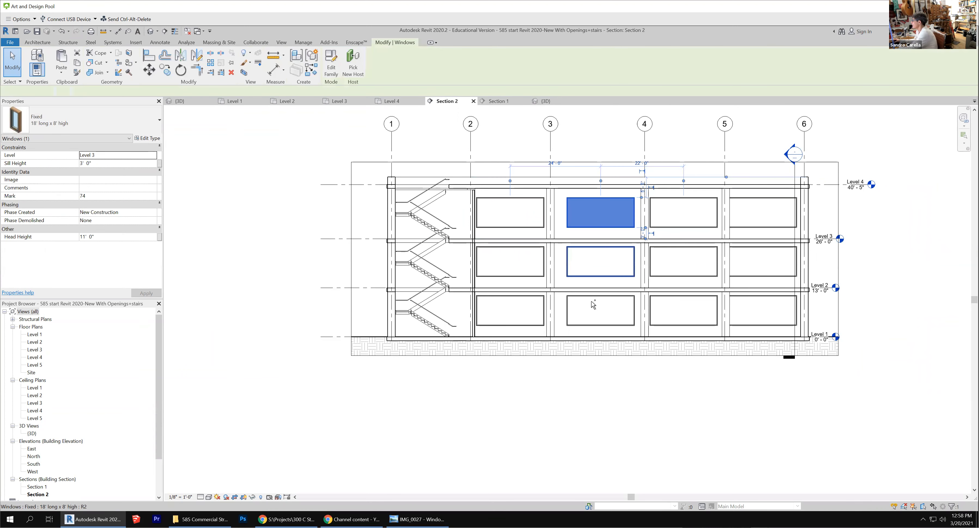
ctrl+click(593, 266)
ctrl+click(593, 290)
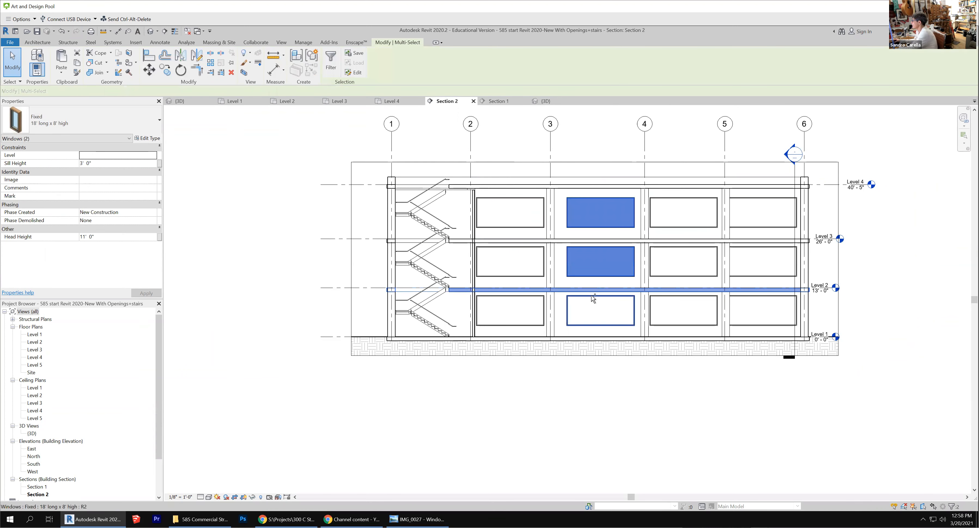
click(622, 367)
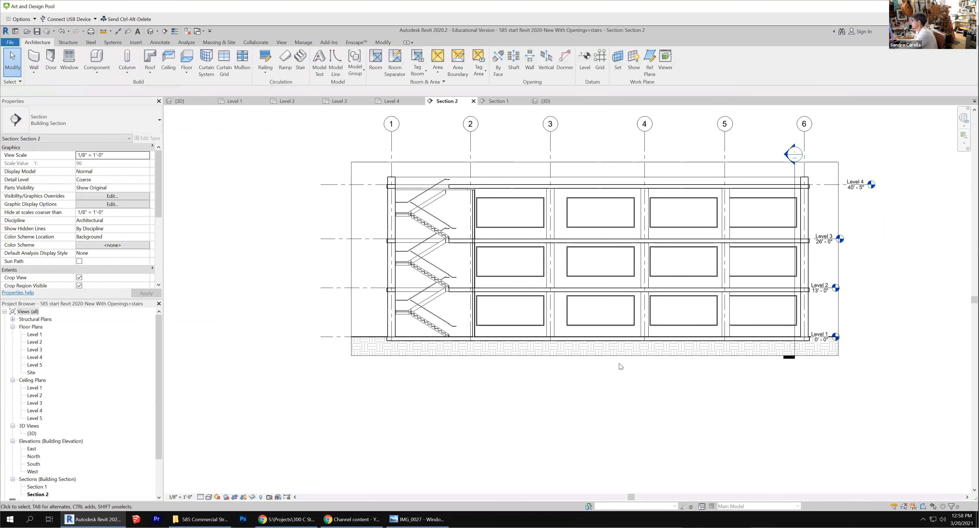
Step: Select the fixed windows between grids 3 and 4 on Level 3 and Level 2 in Section 2
click(595, 203)
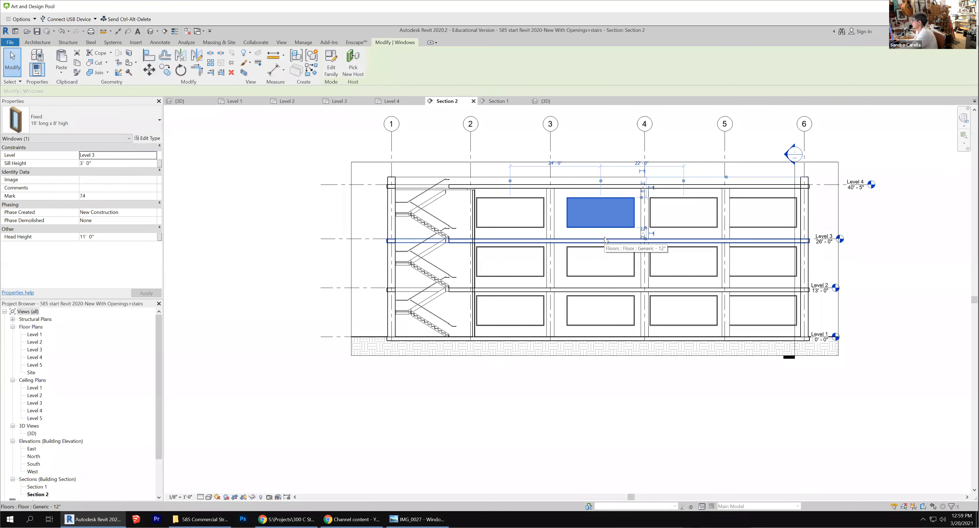
ctrl+click(599, 276)
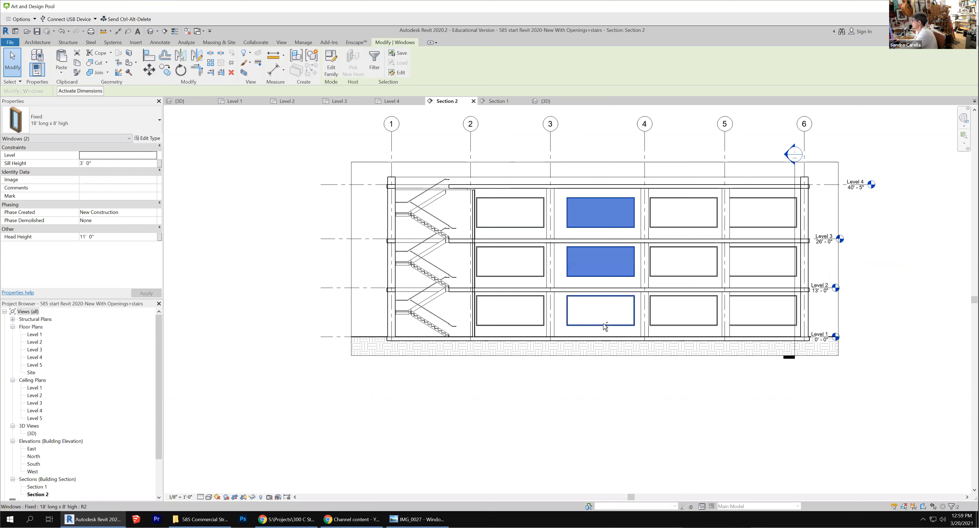
Step: Set the Level 3 window between grids 3 and 4 to 23' center-to-center from the adjacent window between grids 2 and 3
ctrl+click(605, 326)
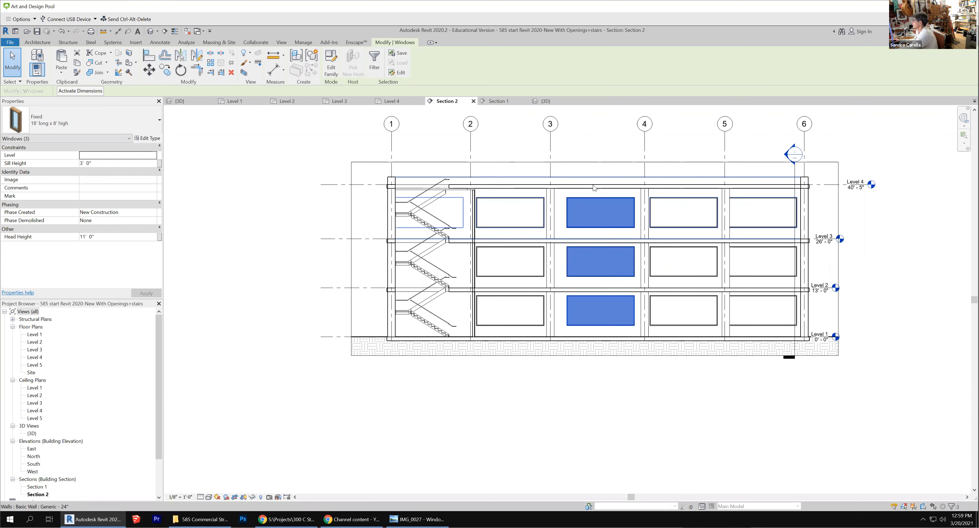
key(Escape)
click(604, 204)
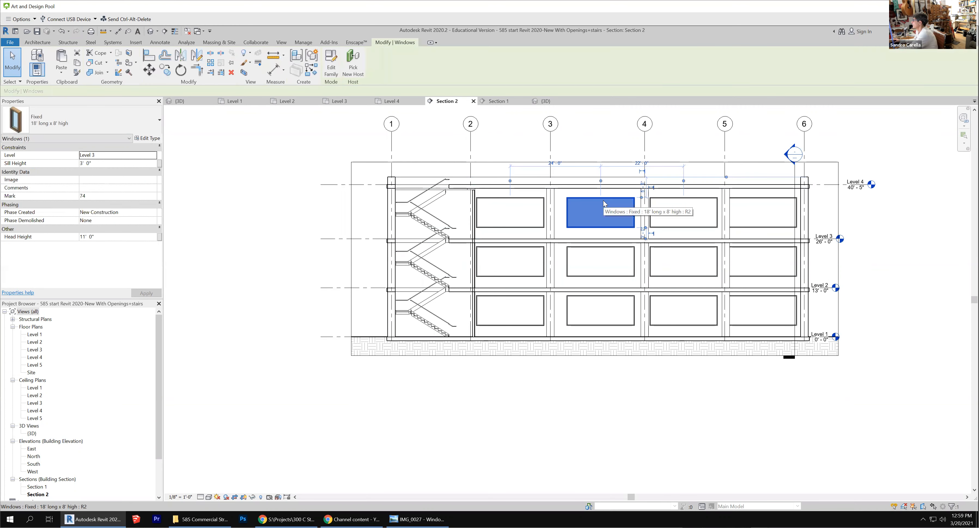
click(553, 172)
text(23)
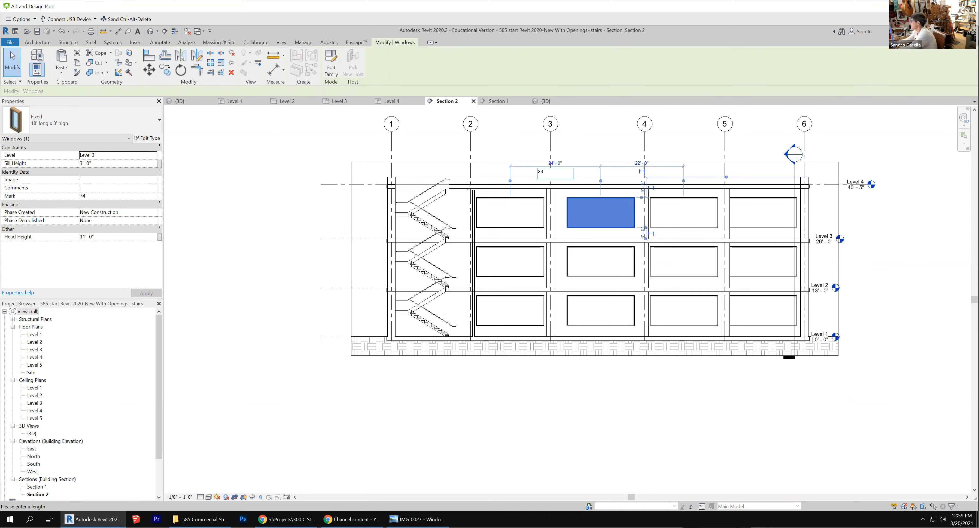
key(Return)
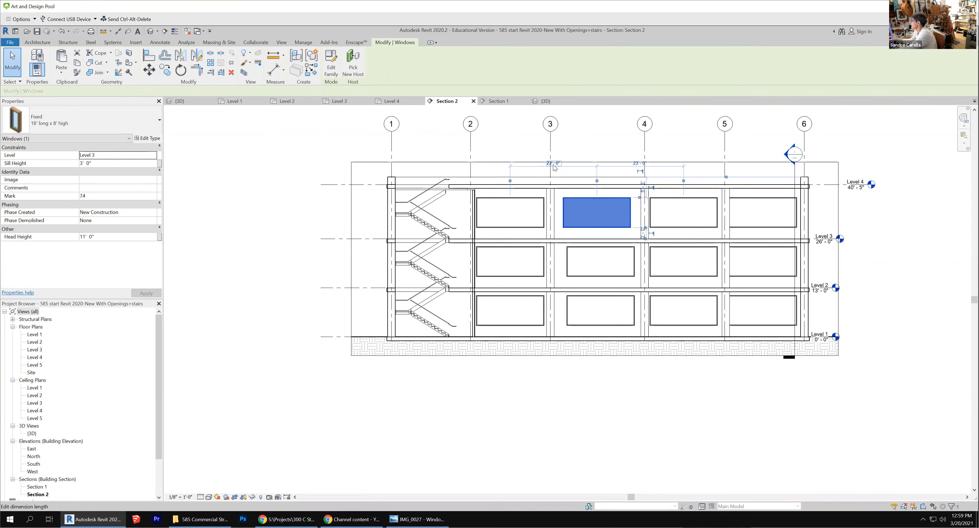
click(607, 131)
Step: Align the Level 2 and Level 1 windows between grids 3 and 4 to the centerline of the Level 3 window above
scroll(616, 251, up, 2)
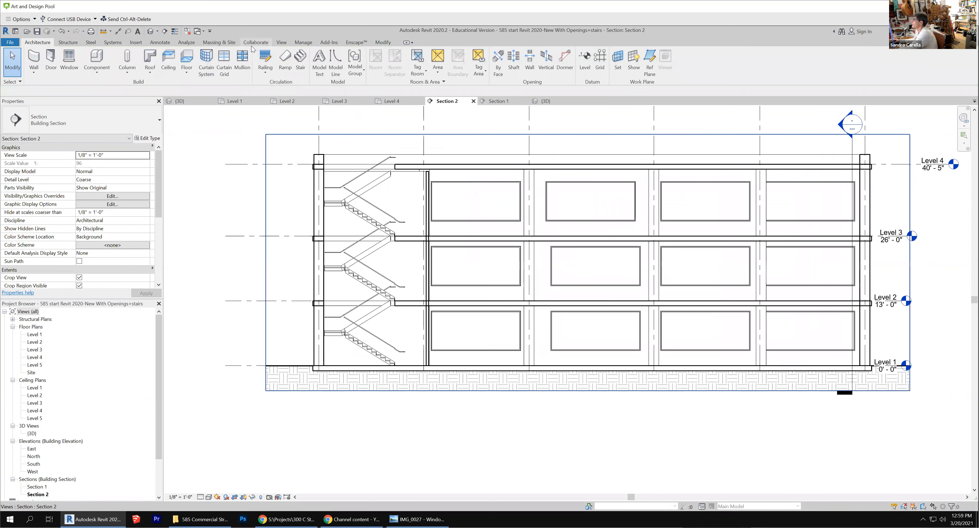
click(383, 43)
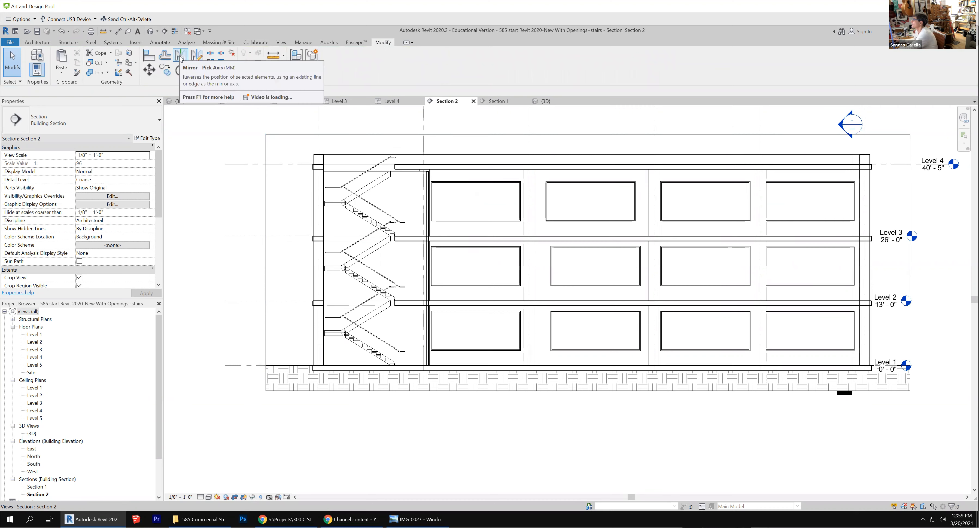
click(150, 57)
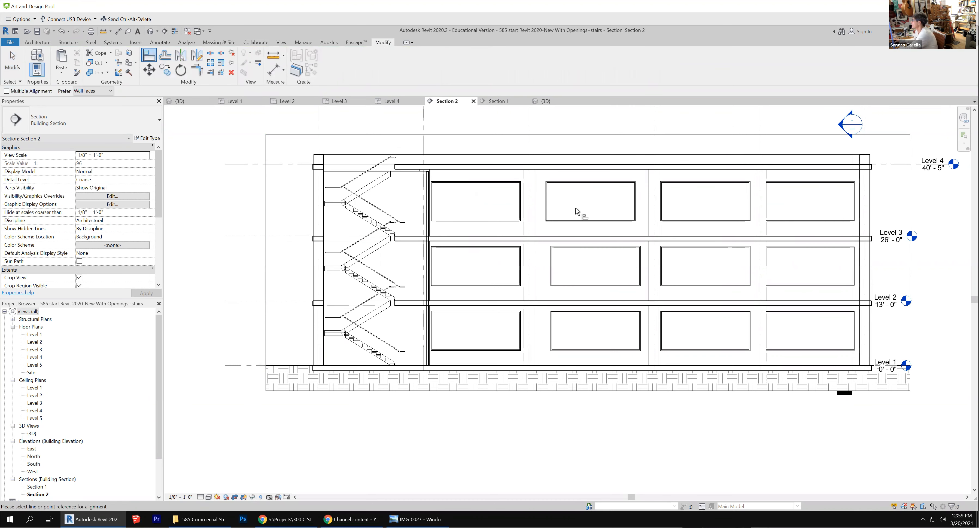
click(592, 191)
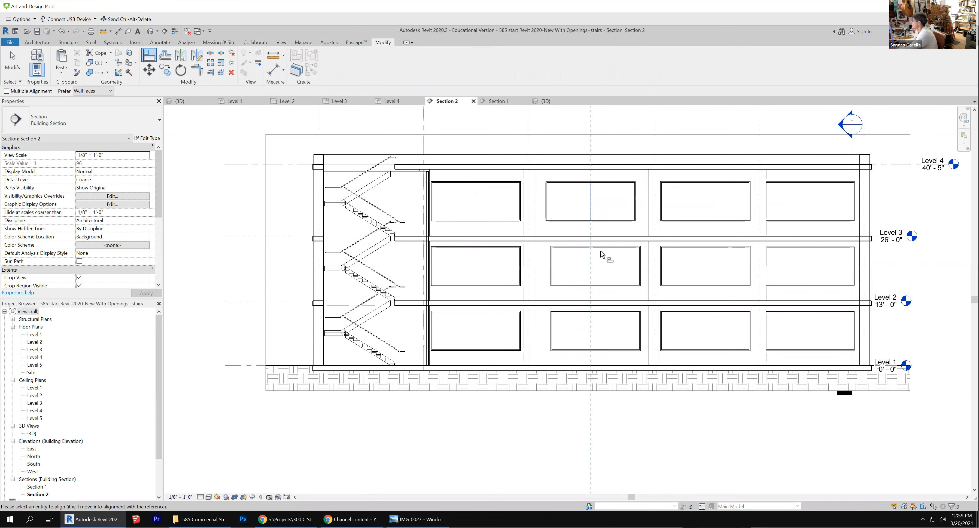
click(596, 258)
click(591, 266)
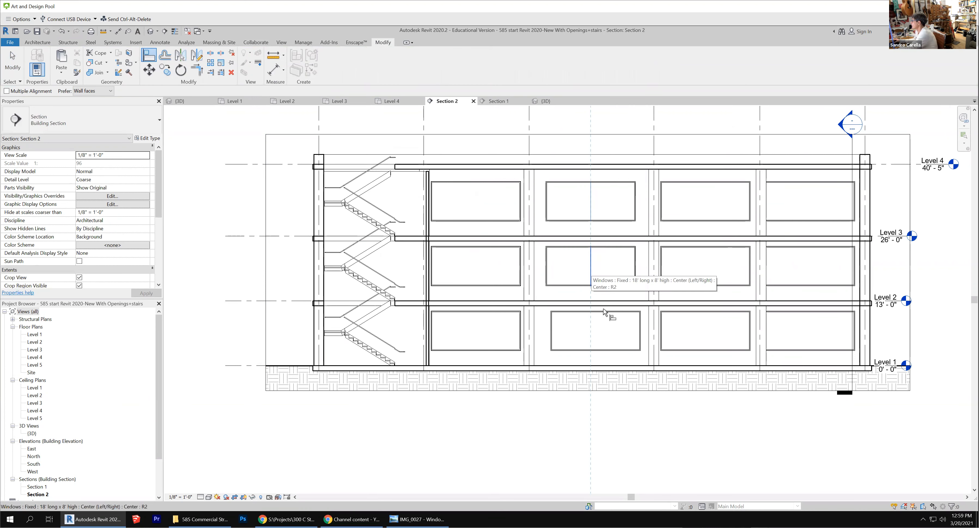
click(599, 333)
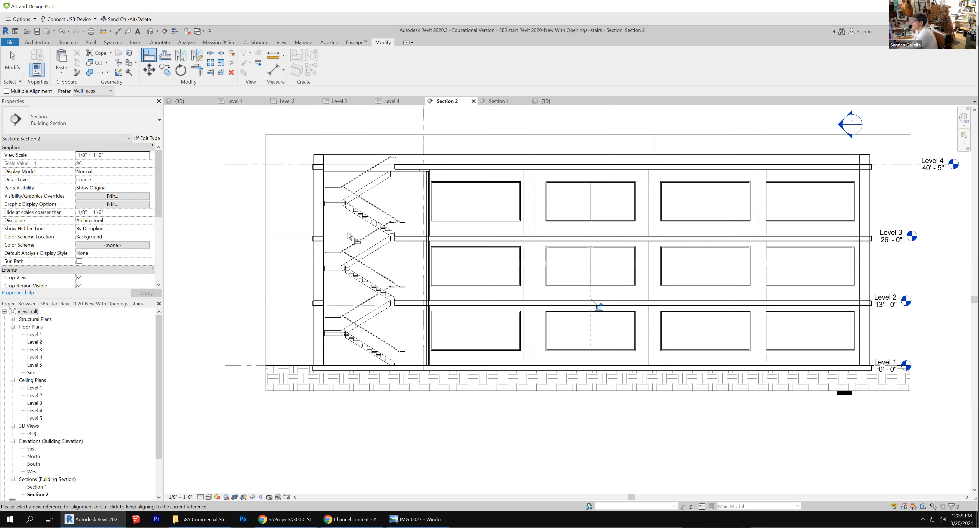
Step: Open the Section 1 view and examine the constraints of the Level 3 stair and elevator walls on both sides of grid c
click(505, 102)
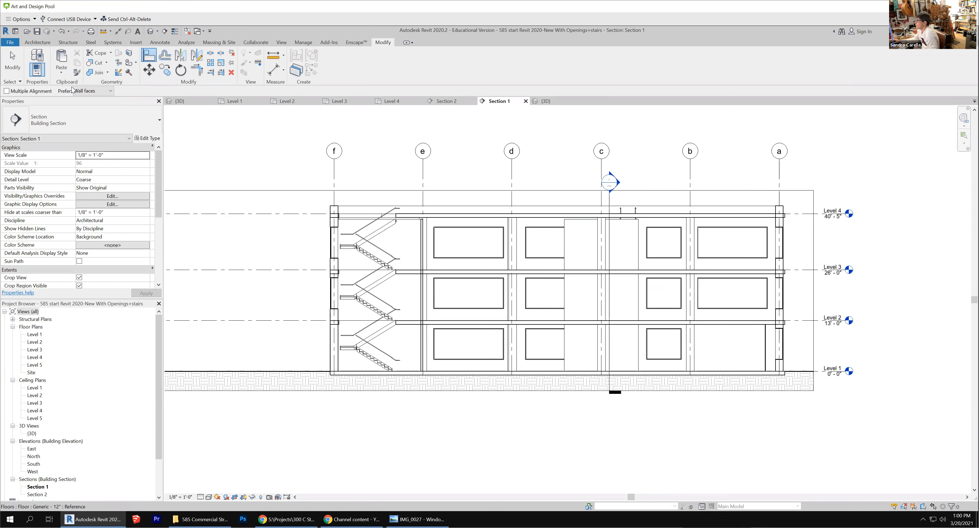
click(12, 61)
scroll(716, 255, up, 2)
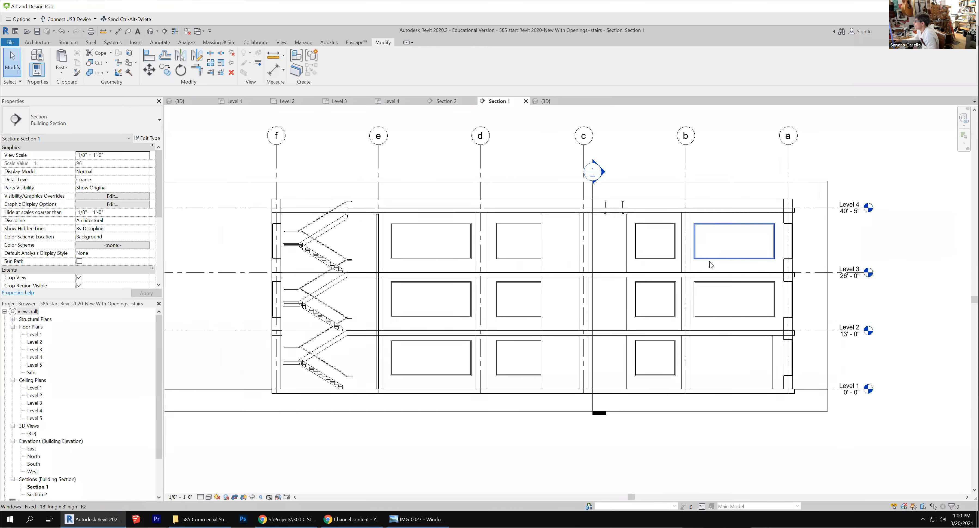
click(534, 228)
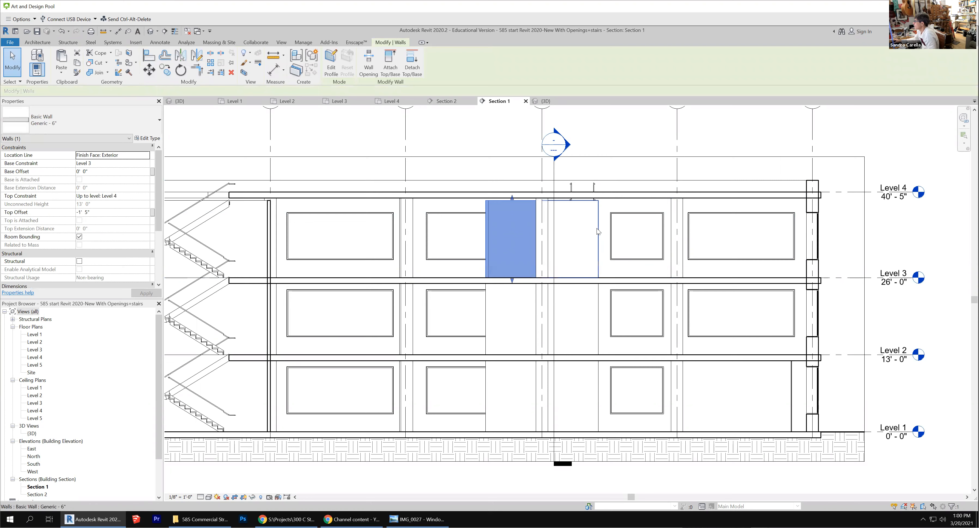
click(582, 232)
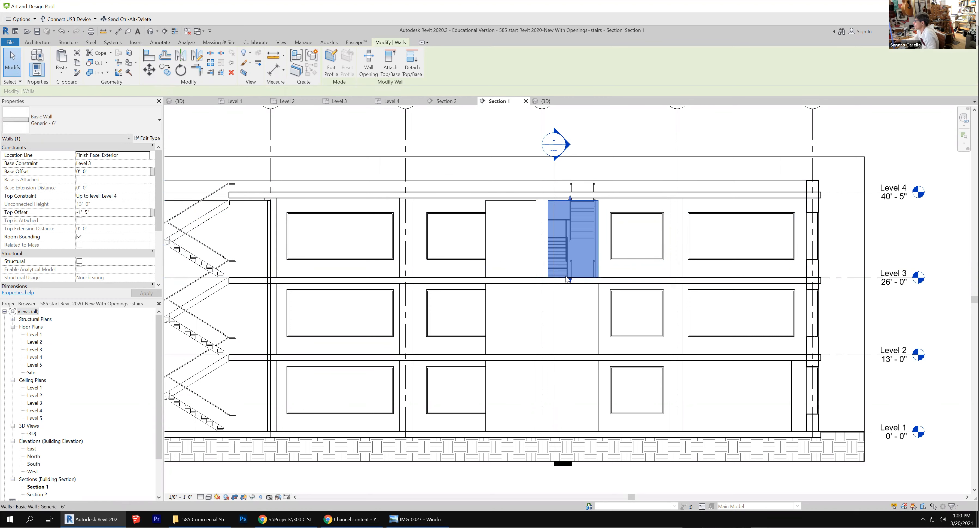
click(490, 228)
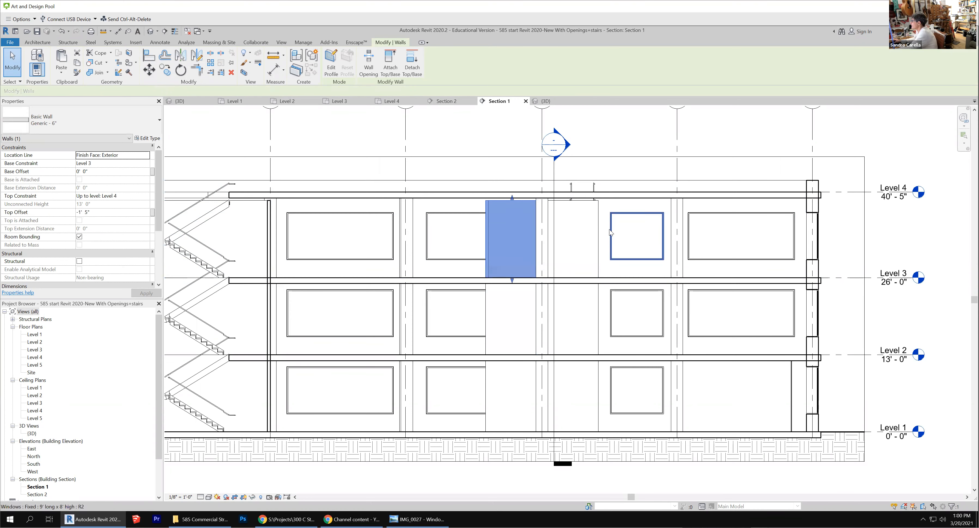
ctrl+click(586, 235)
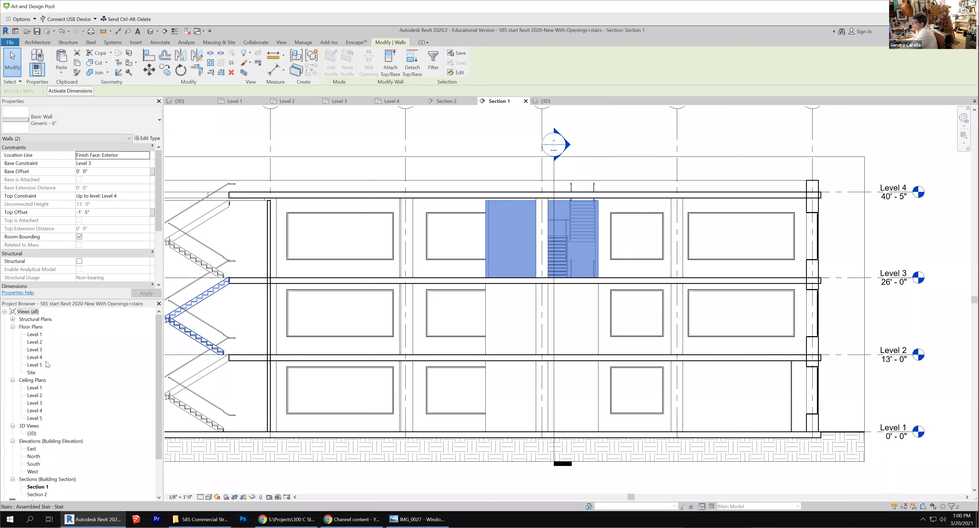
Step: Open the Level 3 floor plan and turn off selecting elements by face
double_click(38, 351)
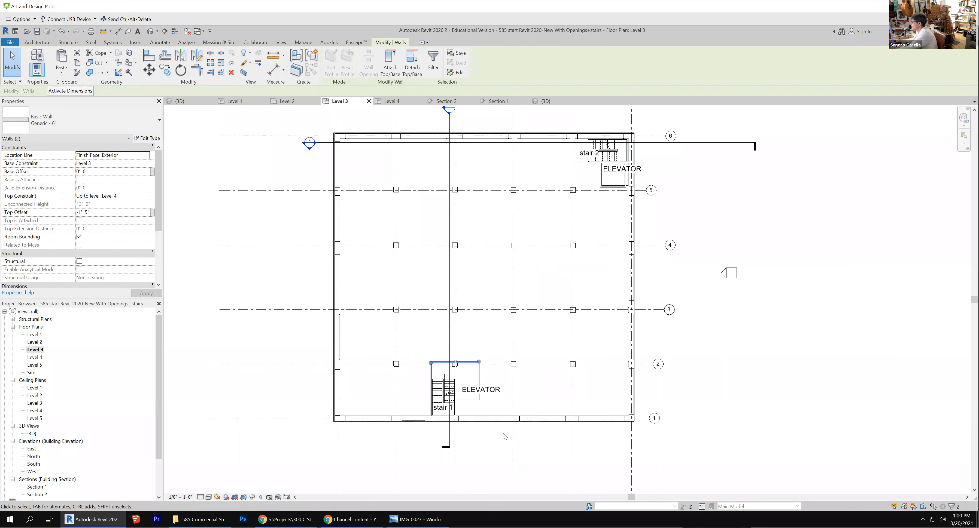
scroll(504, 437, up, 2)
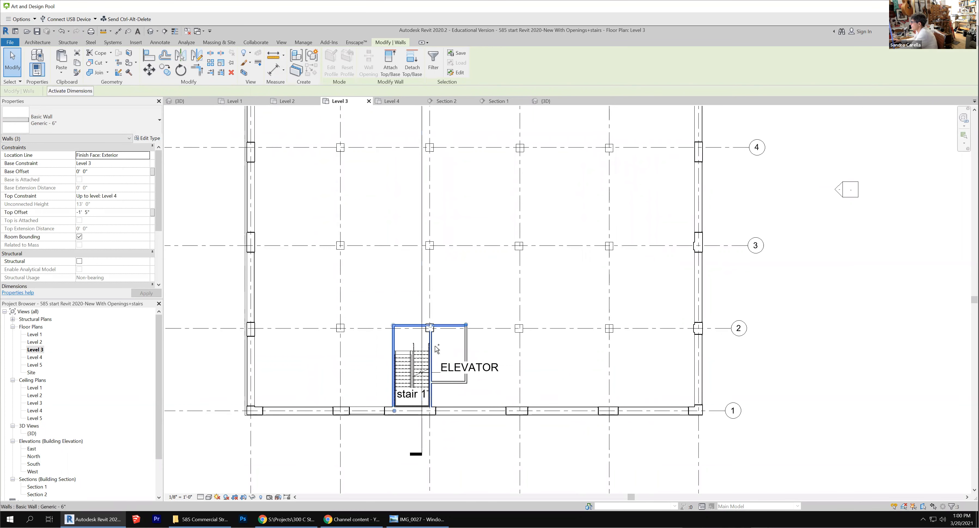
click(469, 344)
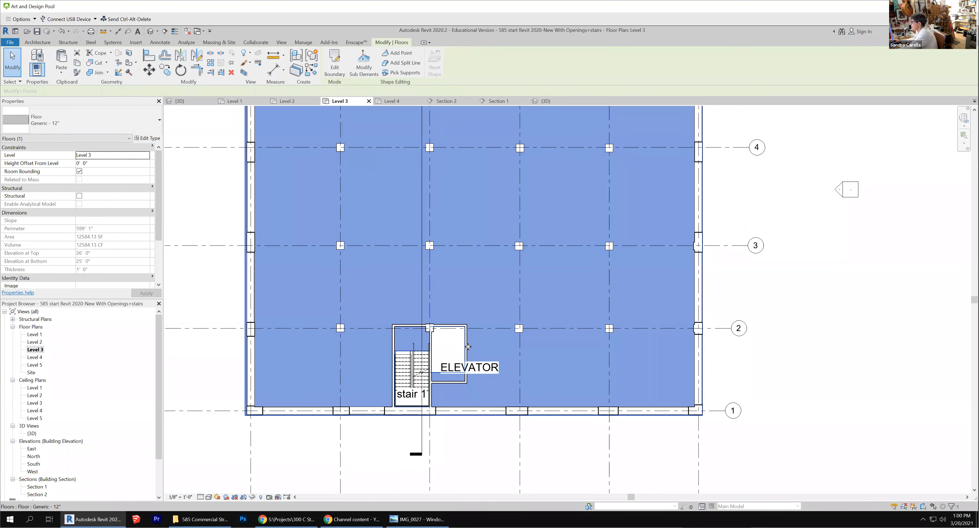
click(924, 509)
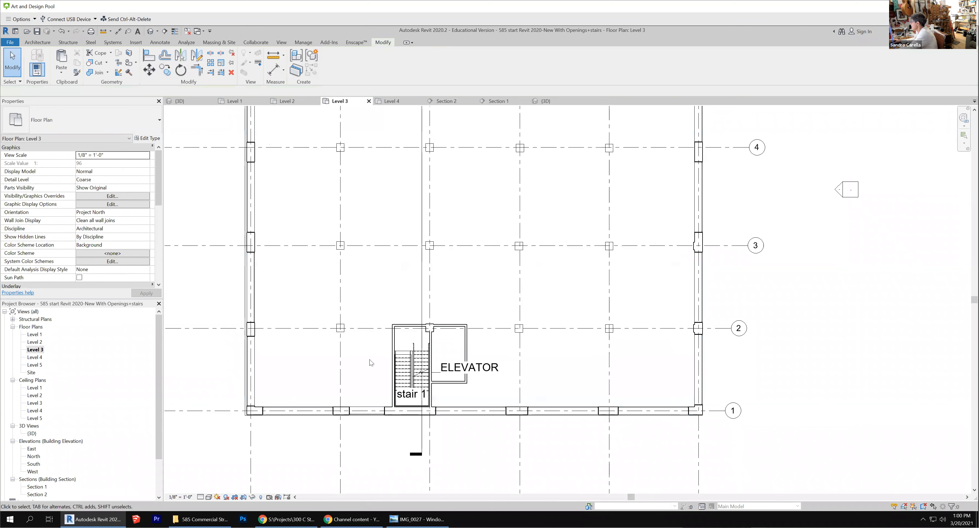
Step: Select all Generic - 6" walls visible in the Level 3 plan and set their top offset to 0
right_click(469, 350)
mouse_move(529, 263)
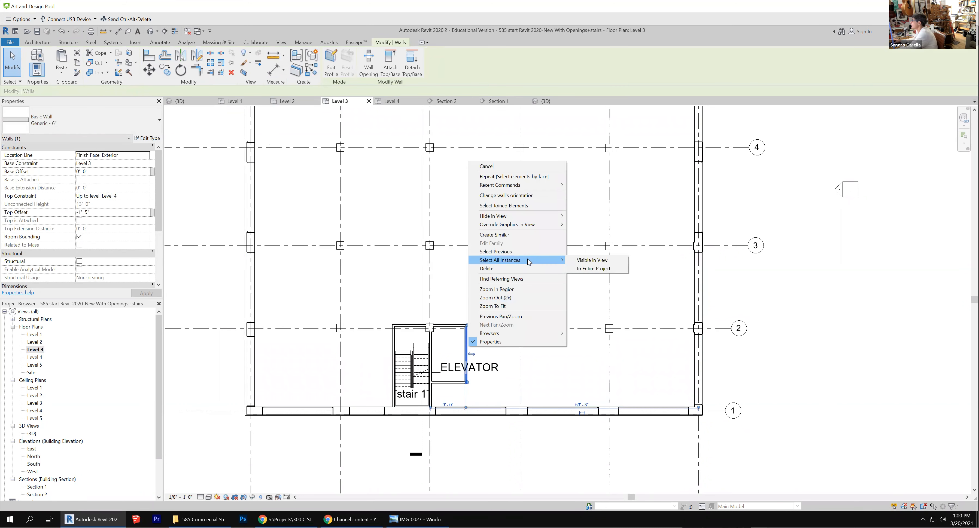
click(602, 260)
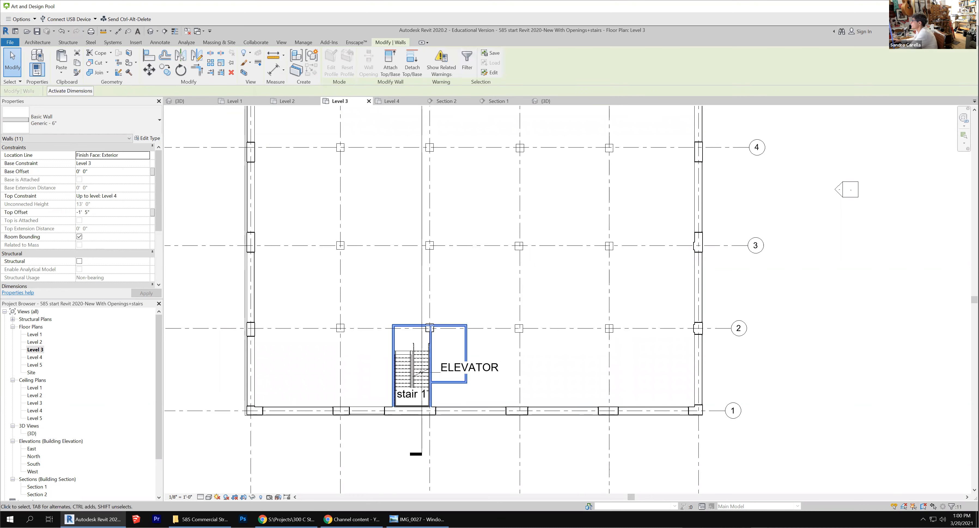
click(112, 213)
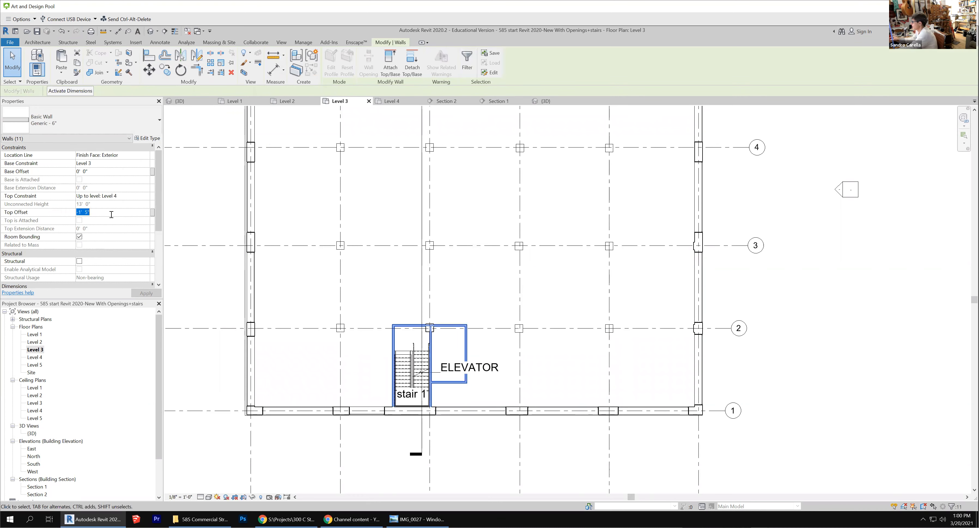
text(0)
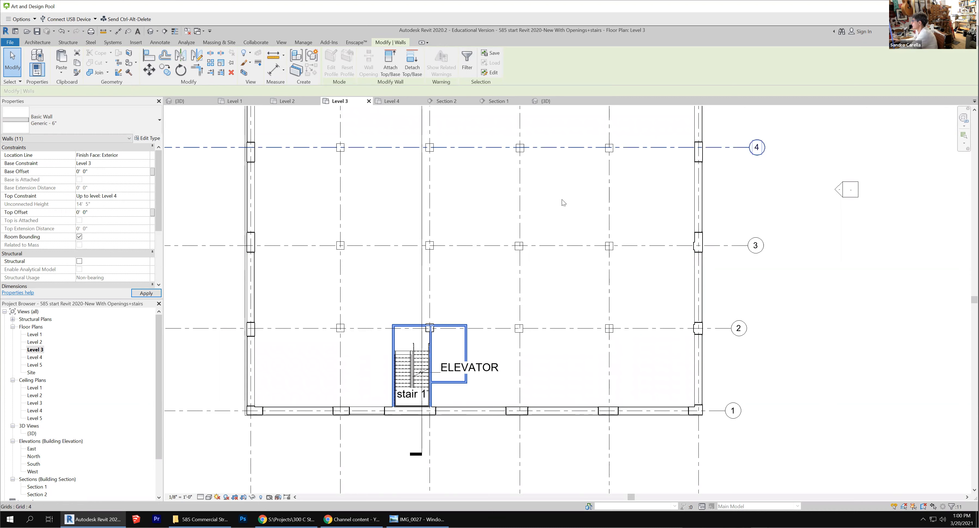
click(564, 307)
Step: Open the 3D view and select the four Generic - 6" walls around the stair 2 and elevator shaft at the roof's far corner
scroll(563, 311, down, 2)
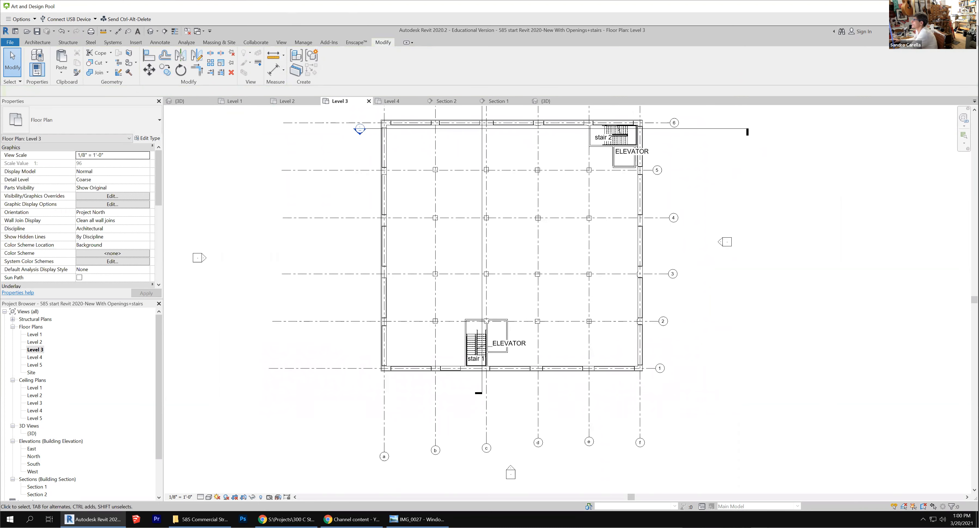
click(150, 31)
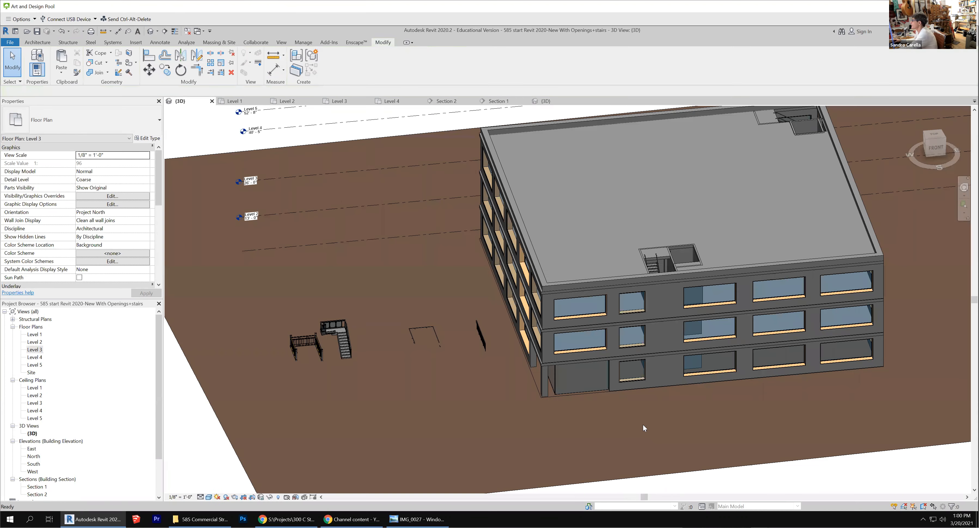
scroll(337, 352, down, 3)
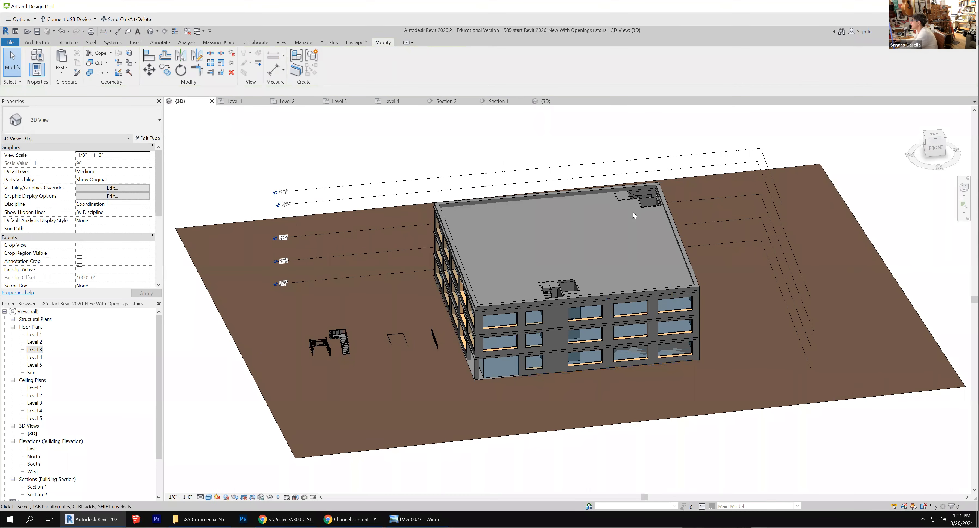
scroll(596, 192, up, 3)
scroll(596, 191, up, 3)
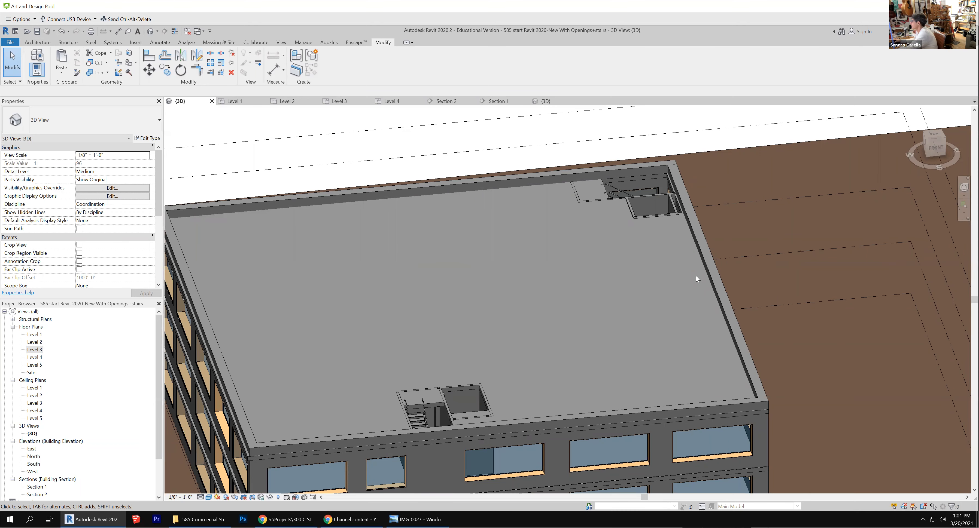
click(580, 197)
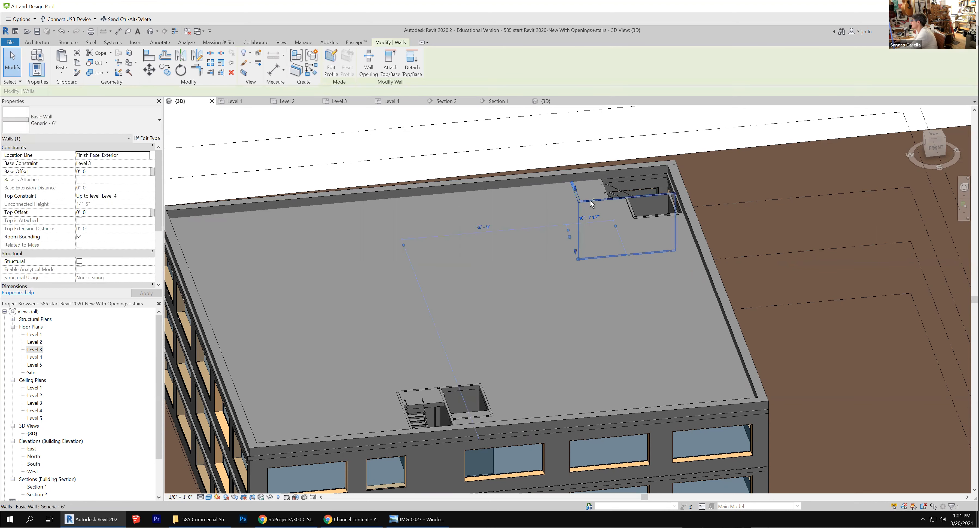
ctrl+click(631, 209)
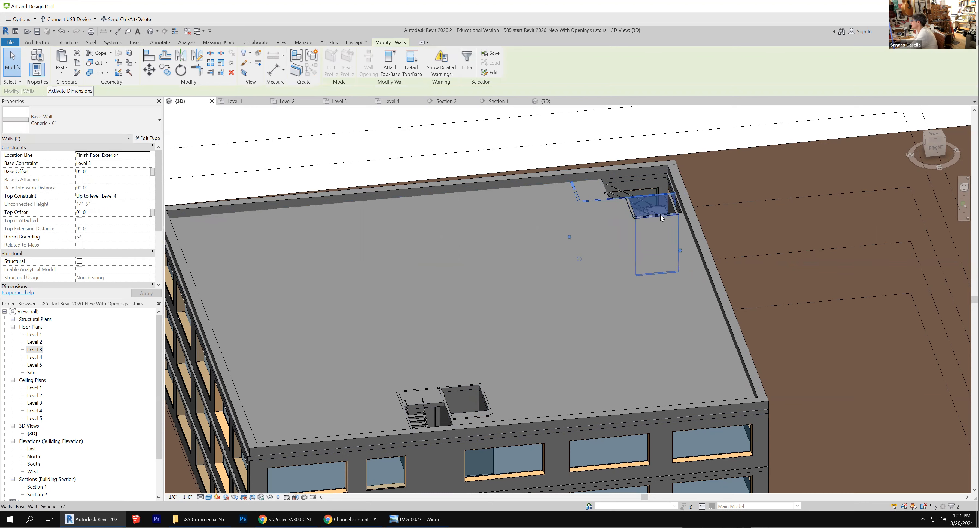
scroll(642, 217, up, 3)
ctrl+click(615, 216)
ctrl+click(649, 218)
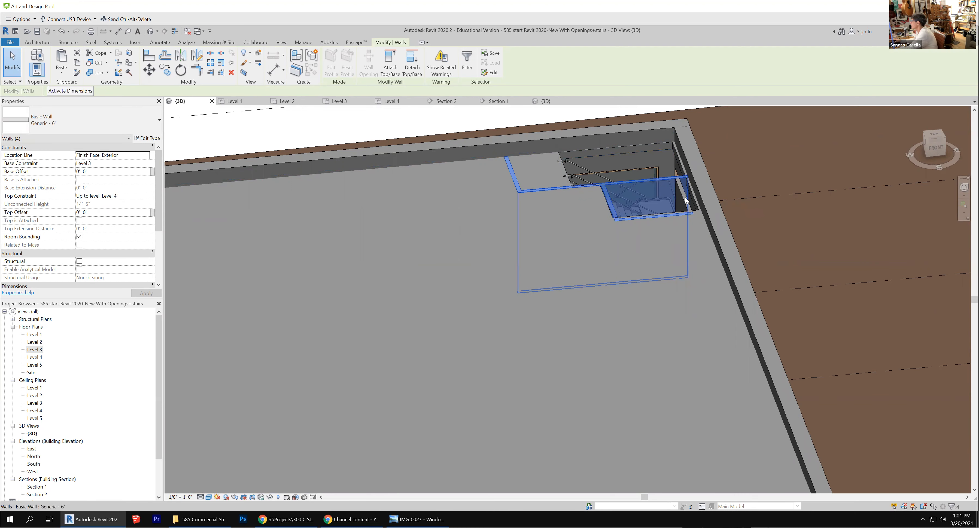
scroll(687, 201, up, 2)
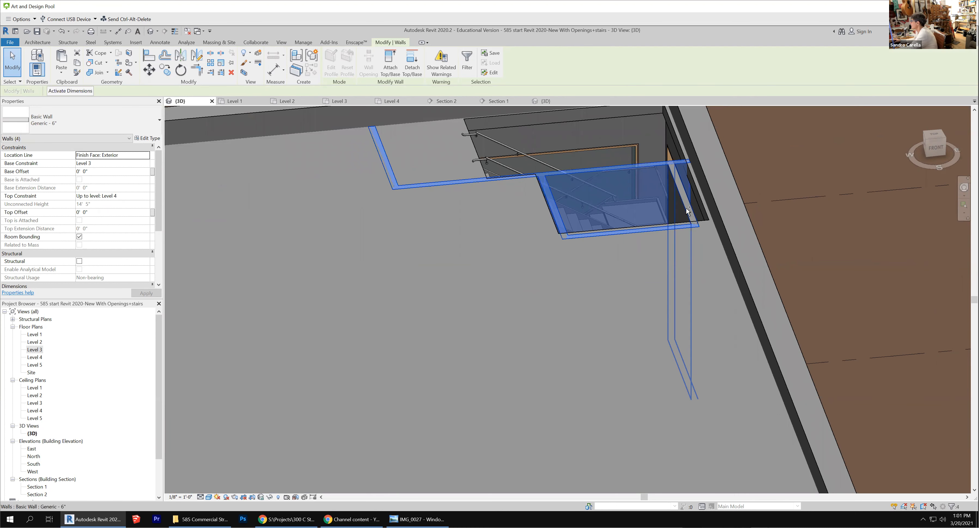
Step: Add the connected chain of walls around the stair 1 and elevator shaft at the front of the roof to the selection
scroll(741, 244, down, 8)
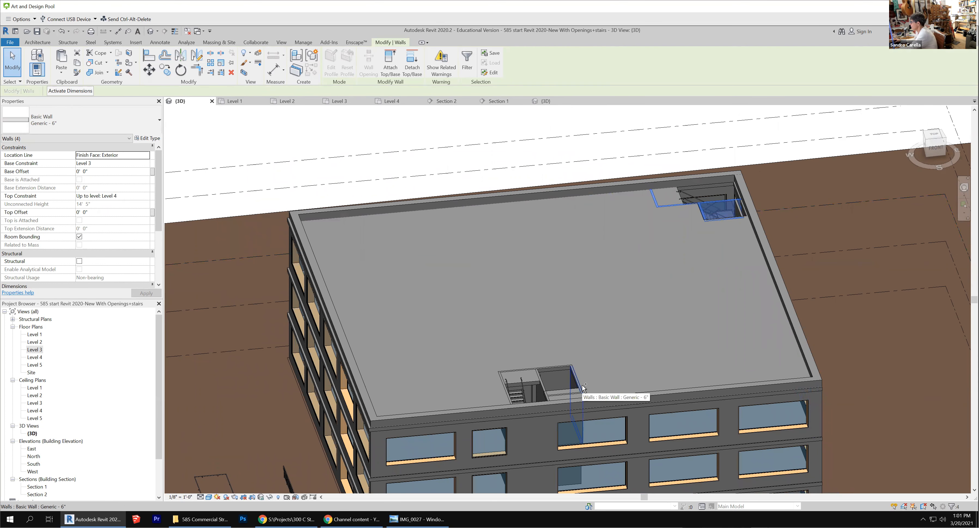
key(Tab)
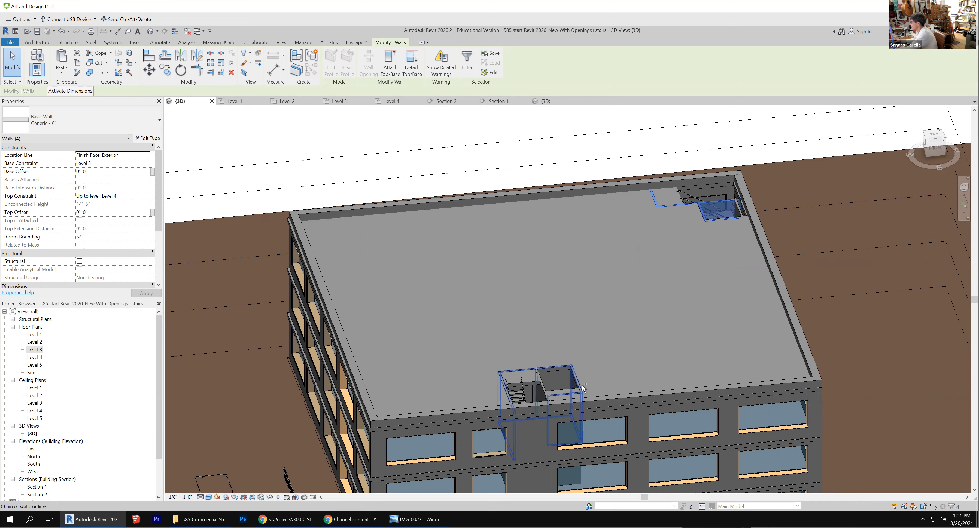
ctrl+click(582, 384)
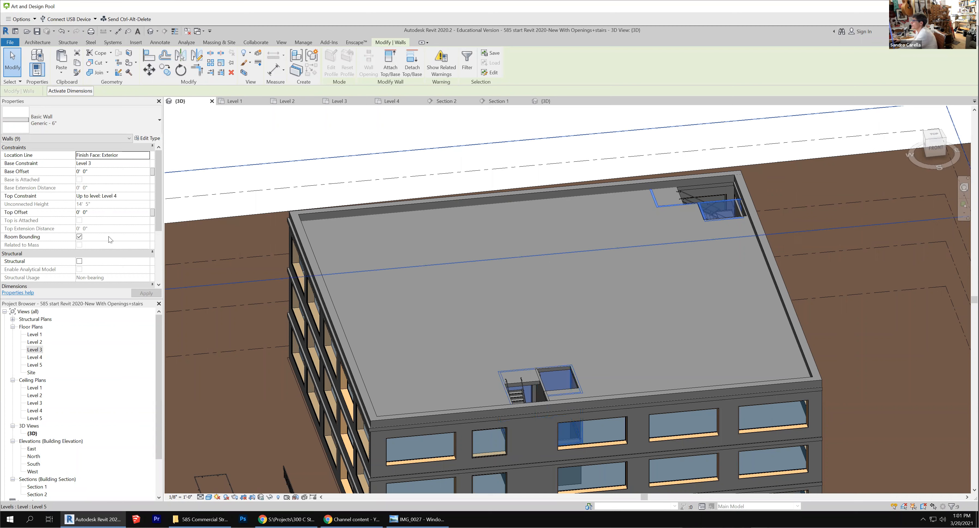
Step: Set the top offset of the selected stair and elevator shaft walls to 8'
click(107, 212)
text(8)
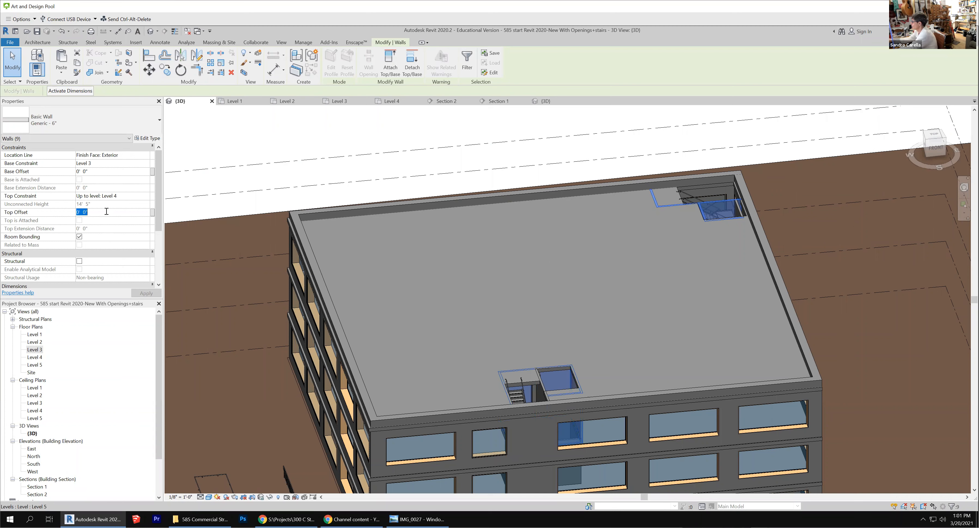
key(Return)
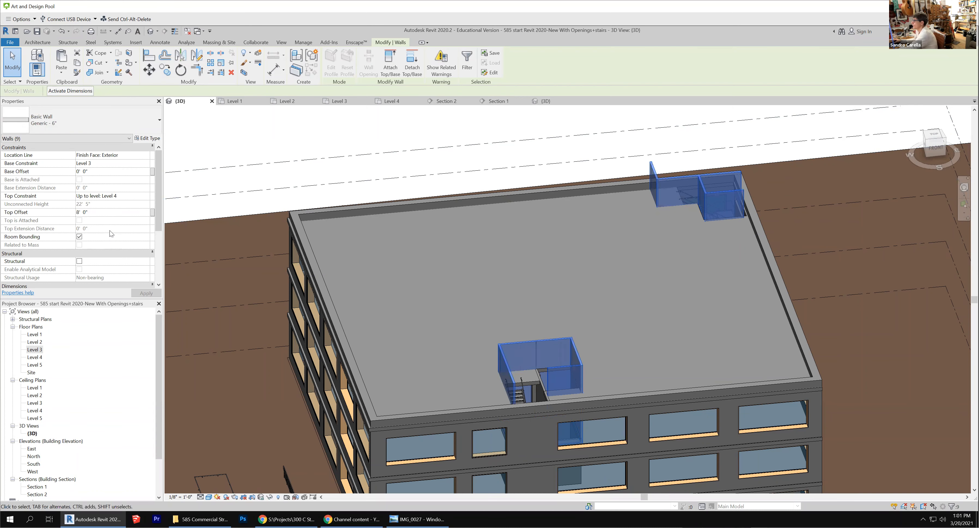
Step: Set the top offset of the selected stair and elevator shaft walls to 10' and clear the selection
click(108, 213)
text(10)
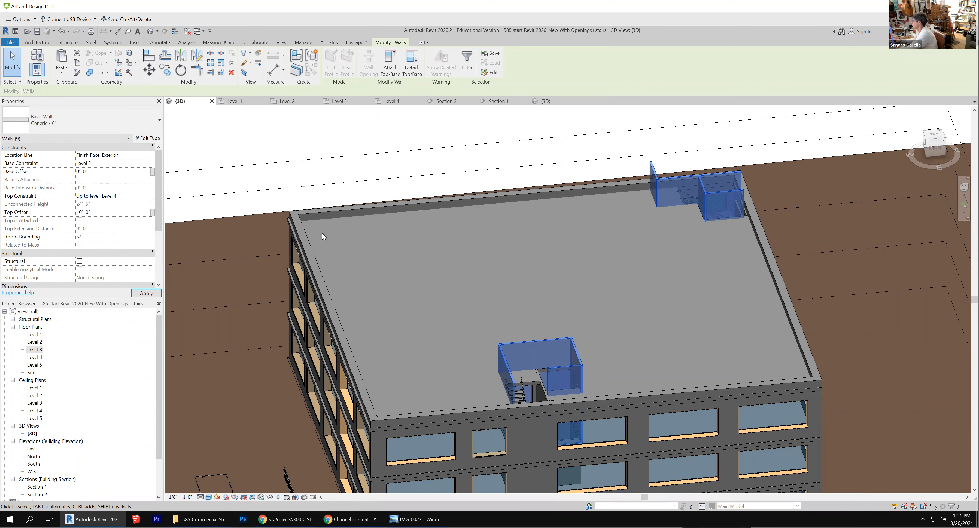
scroll(465, 306, down, 3)
scroll(494, 350, up, 5)
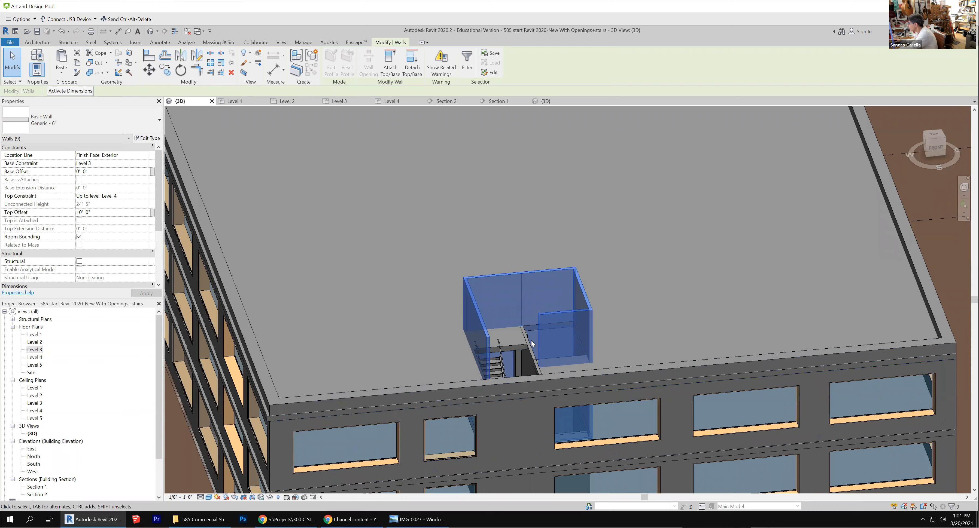
scroll(518, 387, down, 3)
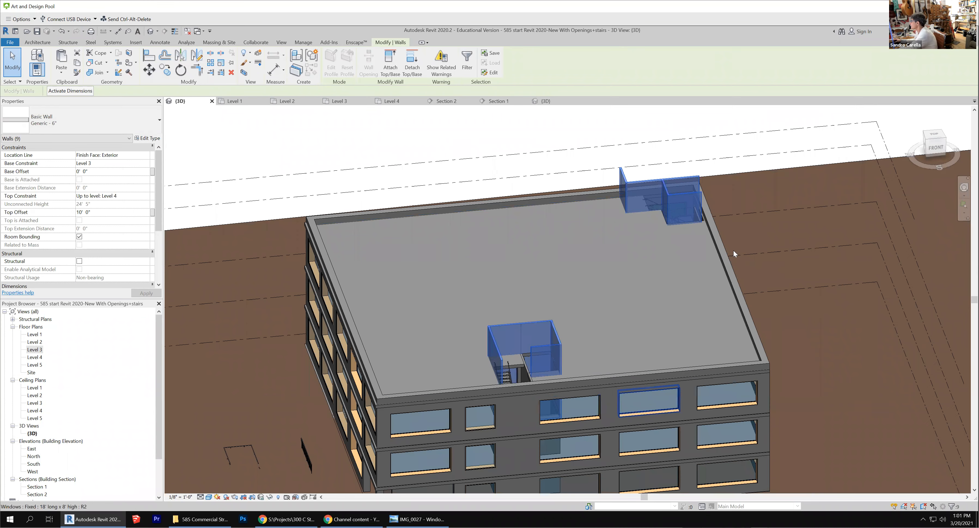
key(Escape)
scroll(688, 374, down, 5)
shift+middle_drag(686, 370, 644, 338)
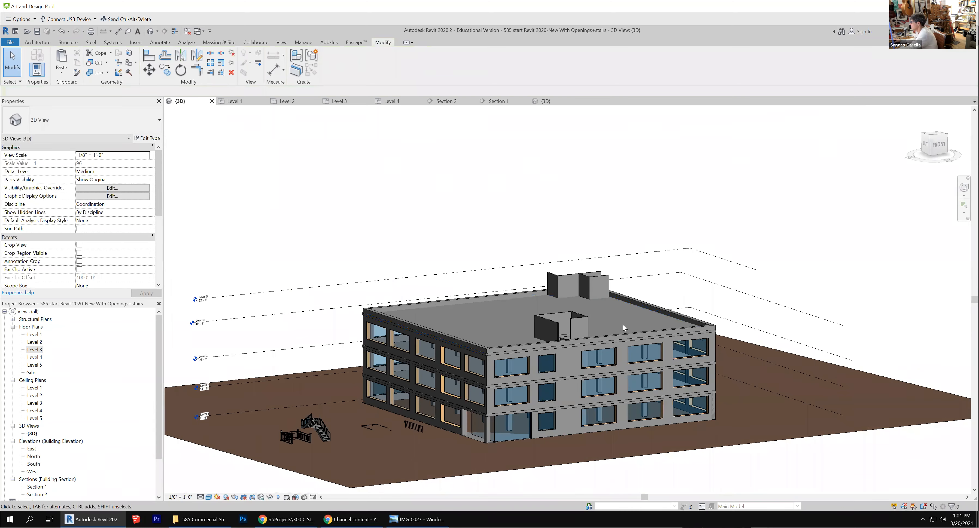
scroll(622, 324, up, 2)
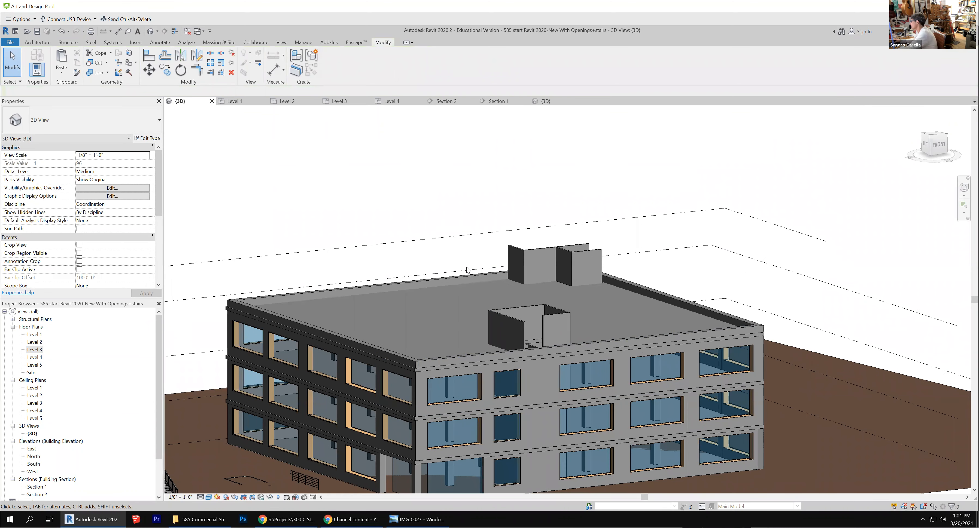
scroll(716, 314, down, 3)
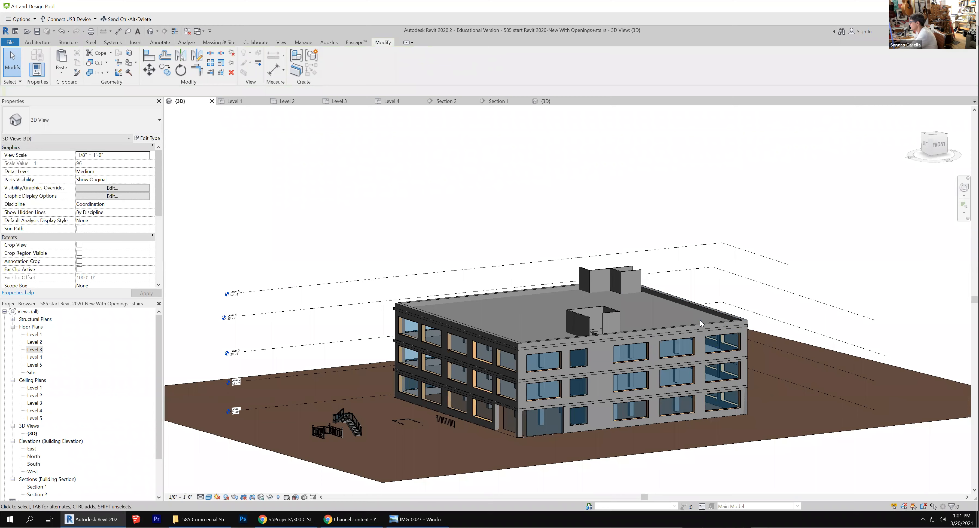
Step: Delete the stray stair and all the loose railings lying on the ground beside the building
click(448, 428)
ctrl+click(331, 424)
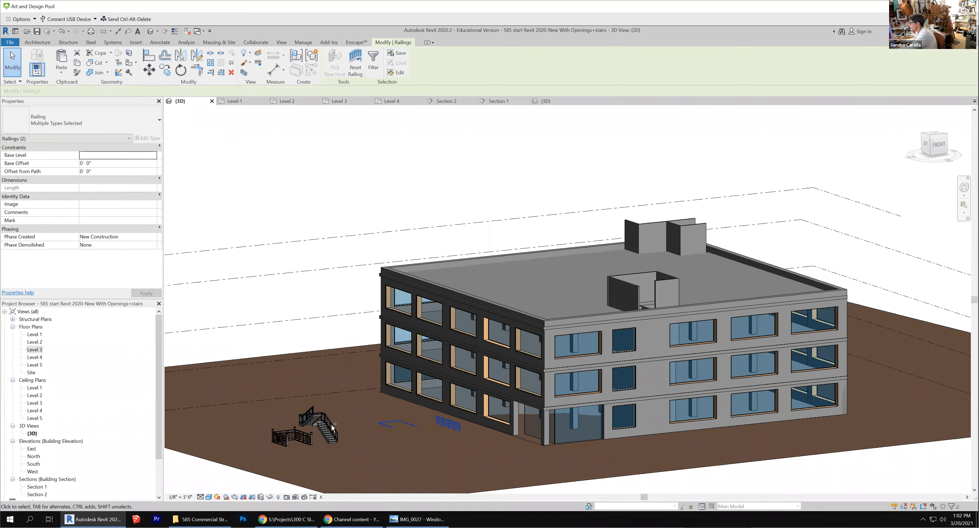
ctrl+click(329, 433)
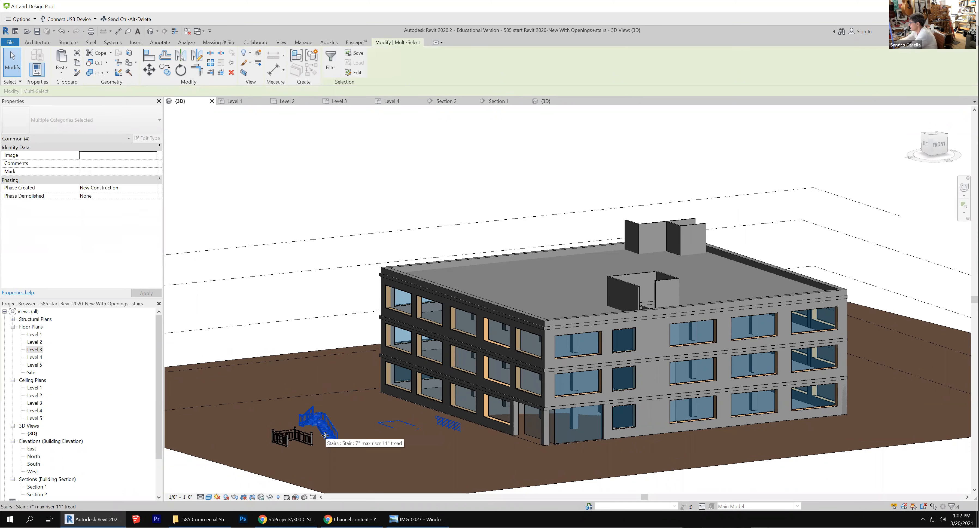
key(Delete)
scroll(287, 469, up, 3)
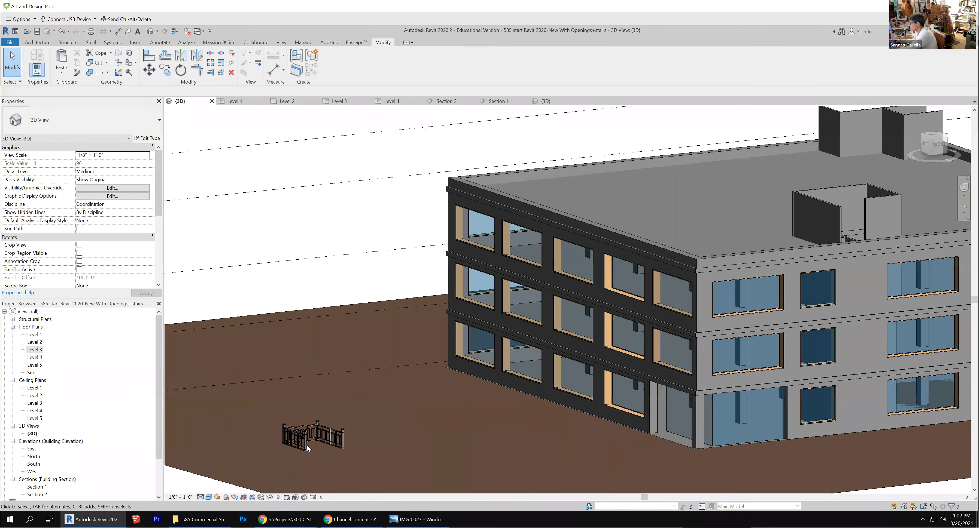
click(307, 444)
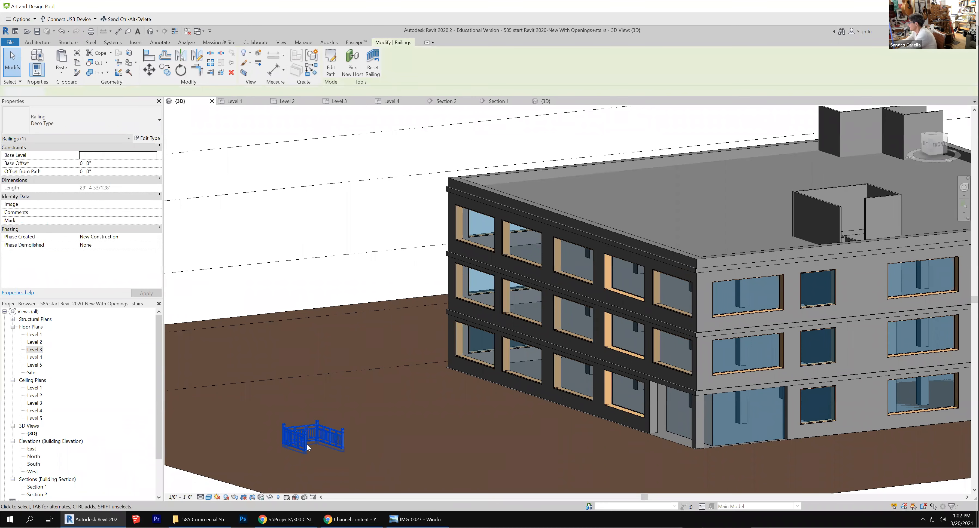
key(Delete)
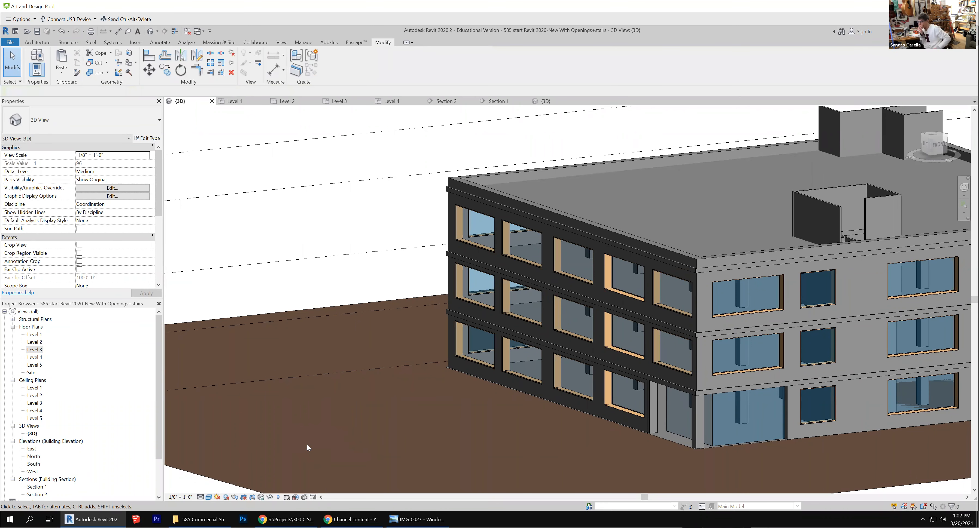
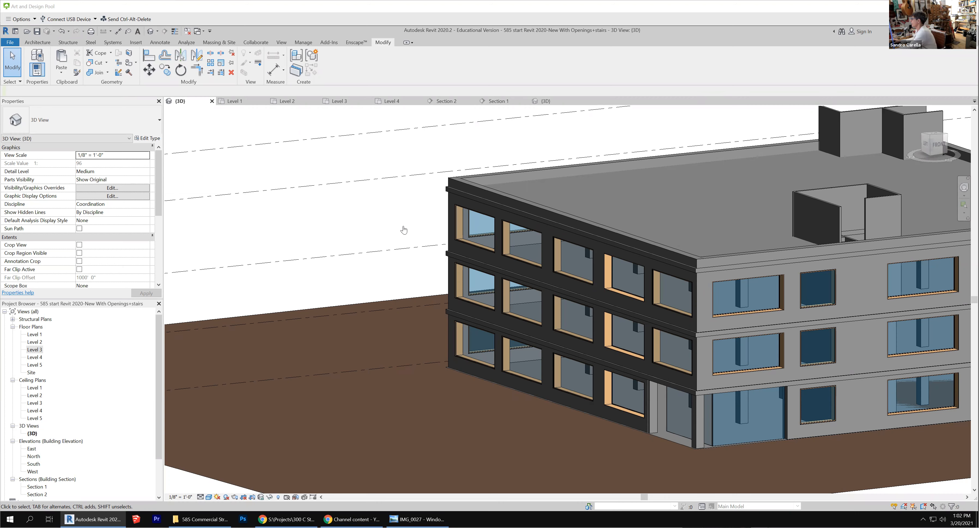
Step: Select the lobby's ground-floor curtain wall at the building corner, open the Level 1 floor plan around it, and clear the selection
scroll(321, 308, down, 2)
scroll(563, 379, up, 3)
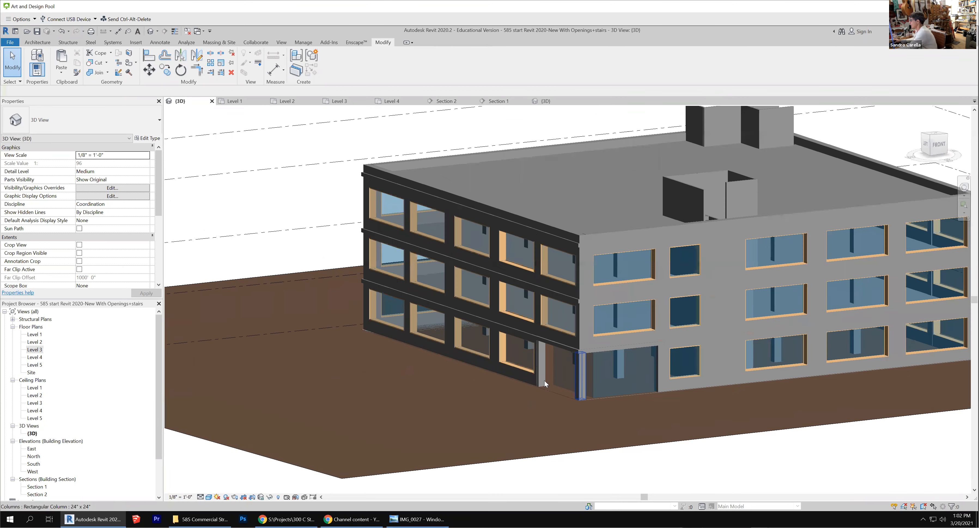
click(554, 376)
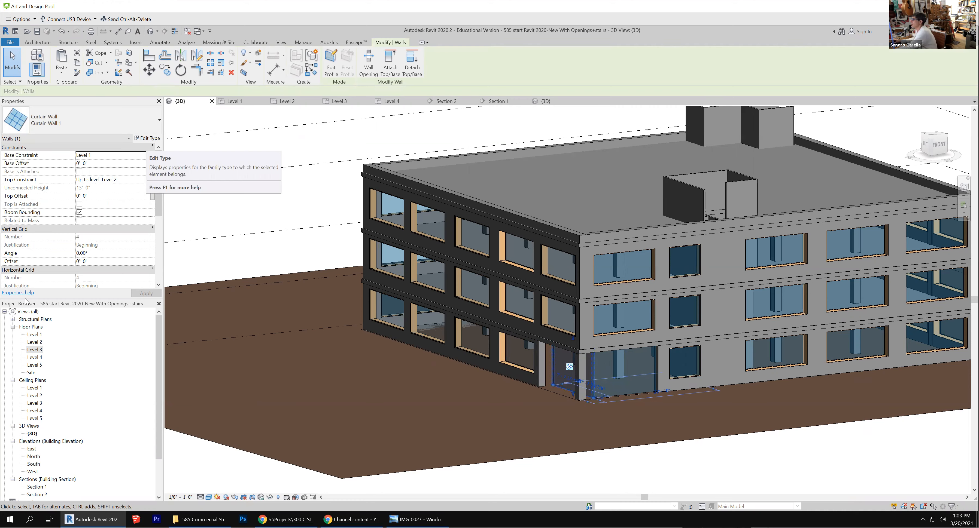
double_click(34, 335)
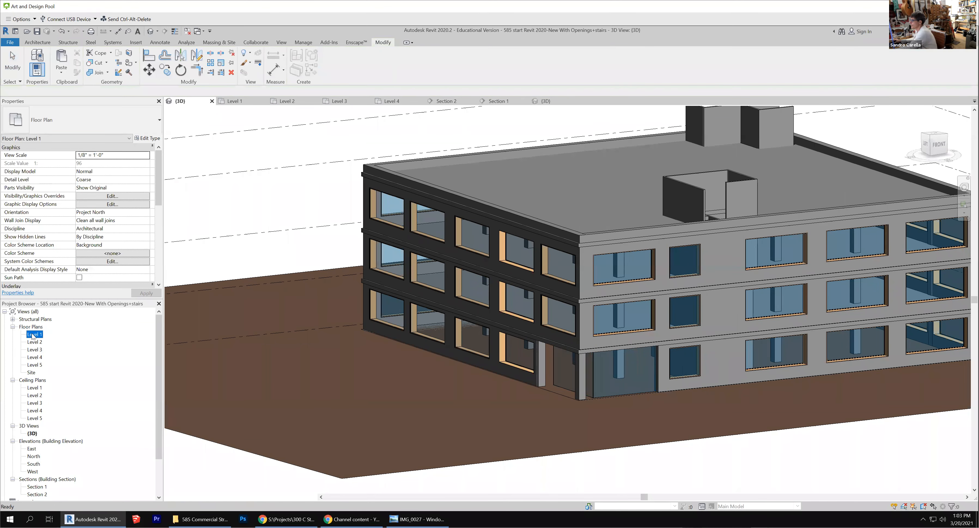
scroll(328, 340, up, 2)
scroll(327, 341, up, 3)
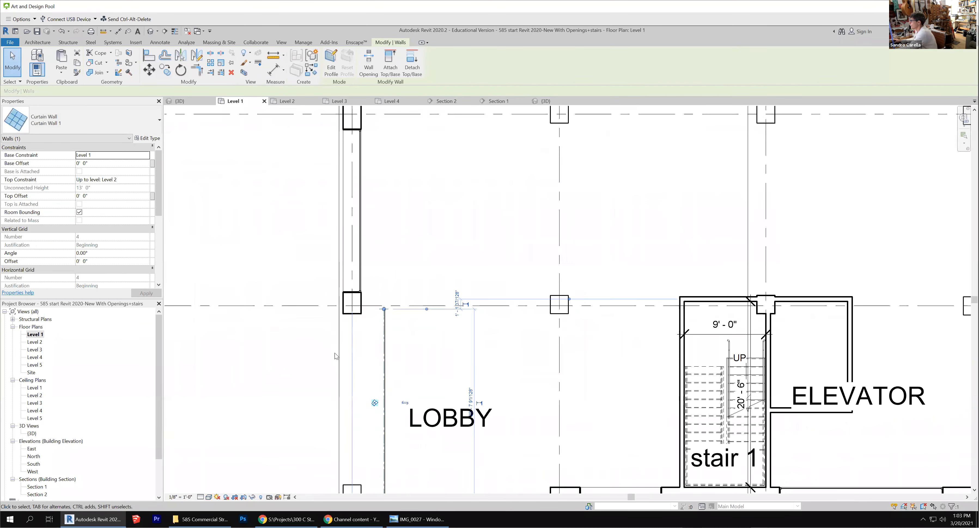
click(319, 358)
scroll(350, 317, up, 2)
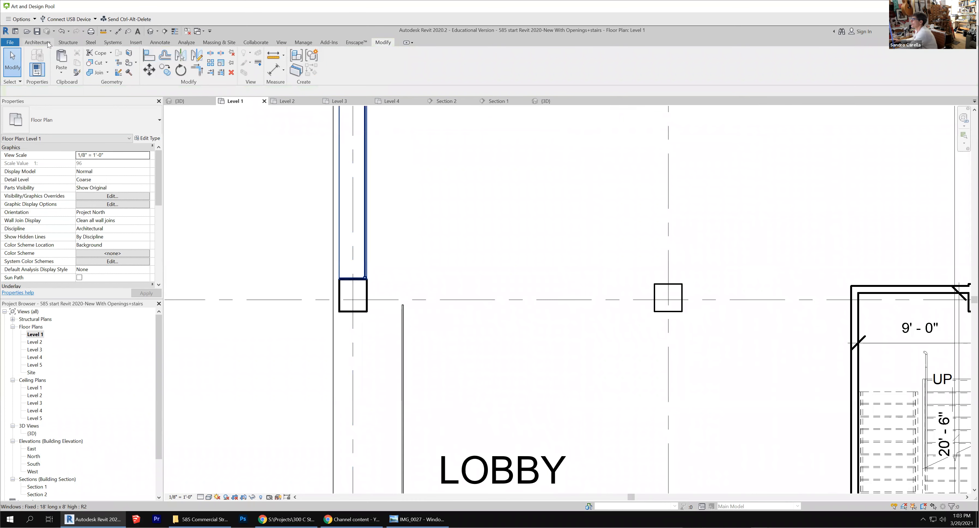
Step: Draw a Curtain Wall 1 segment from the end of the lobby's curtain wall to the adjacent exterior column on grid 2
click(38, 42)
click(32, 59)
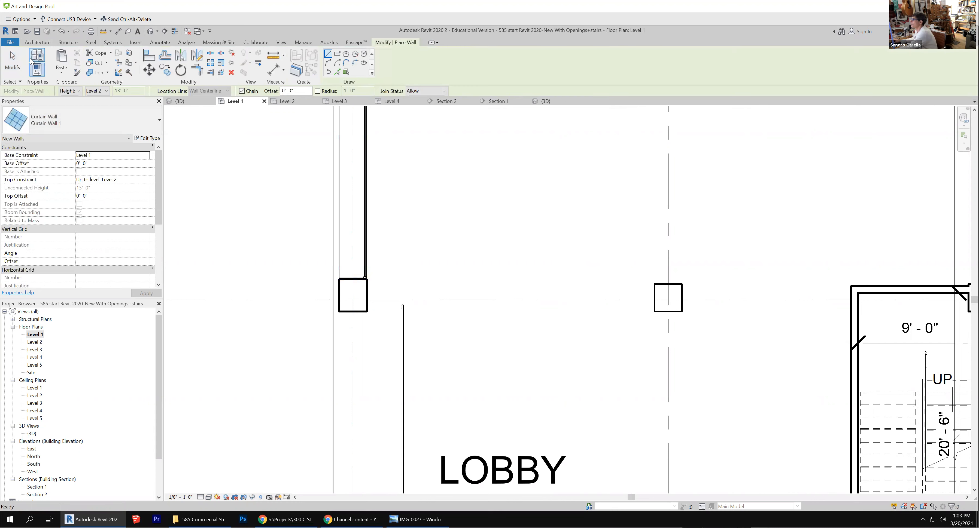
scroll(404, 323, up, 3)
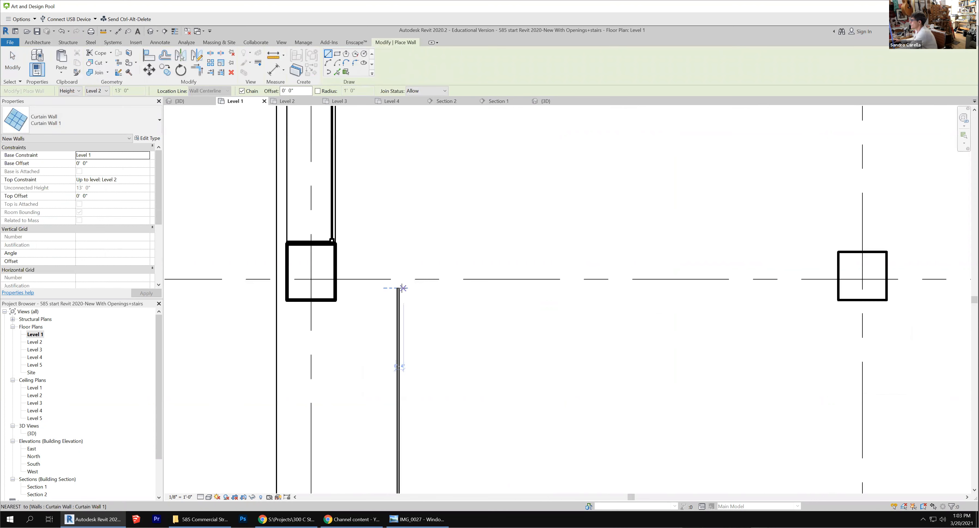
click(400, 288)
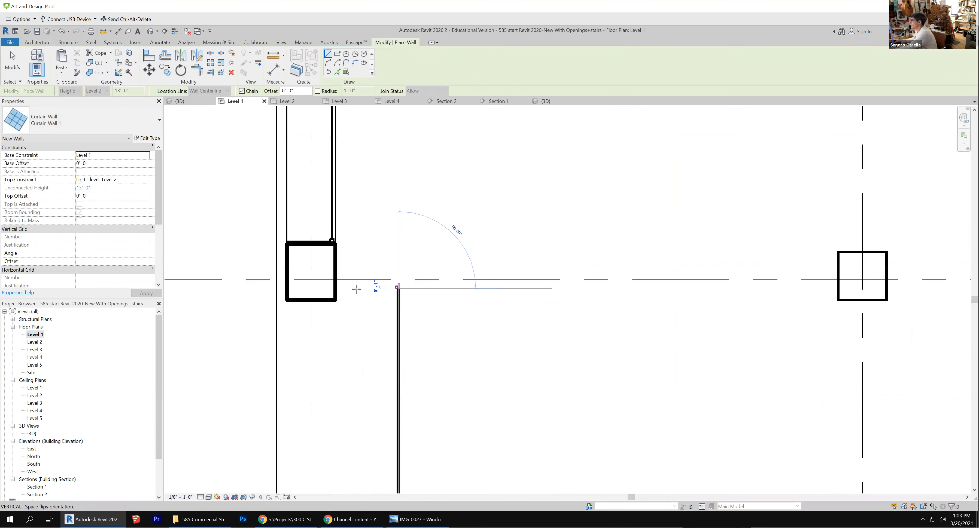
click(335, 289)
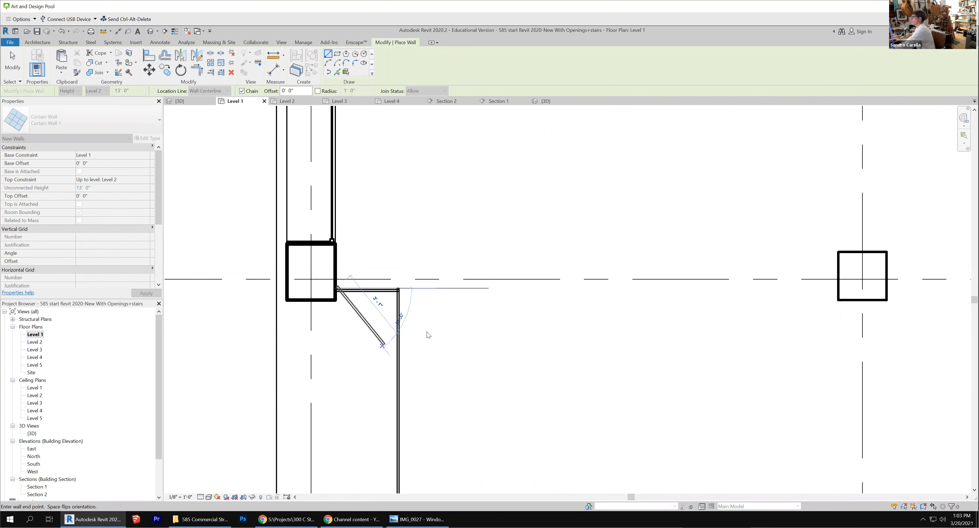
key(Escape)
scroll(688, 345, down, 5)
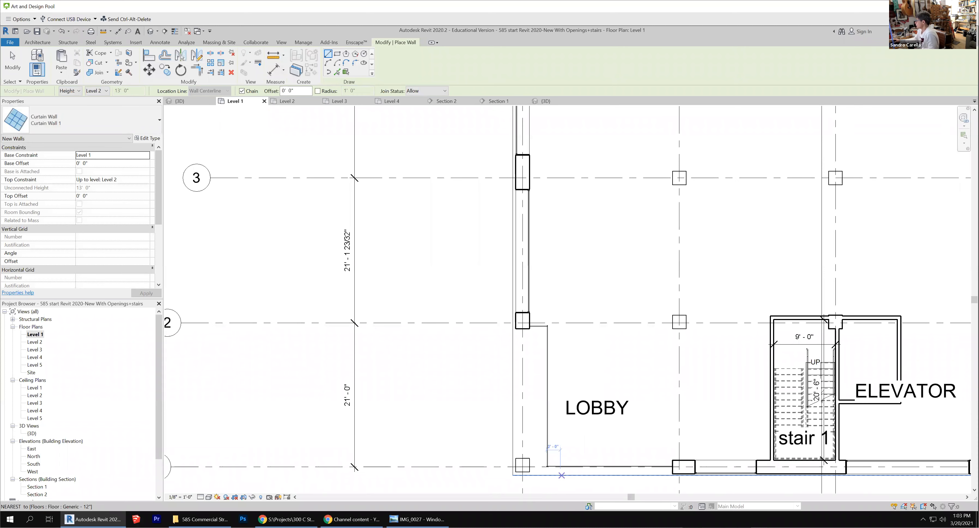
scroll(383, 409, down, 1)
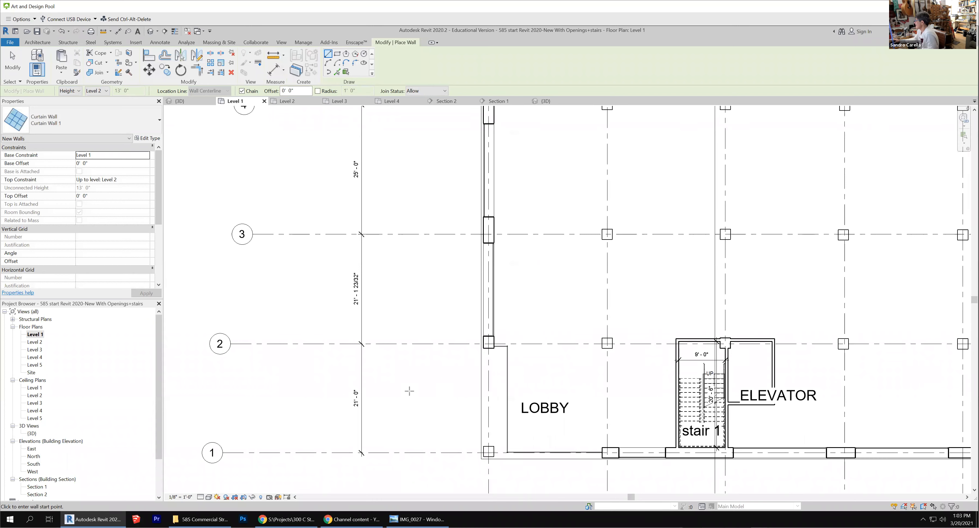
scroll(411, 391, down, 1)
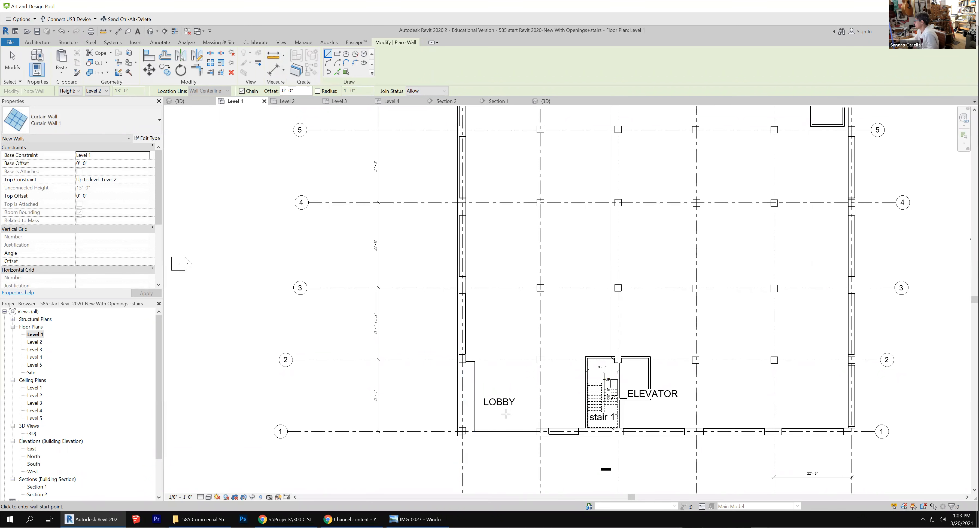
scroll(505, 413, down, 1)
scroll(758, 144, up, 4)
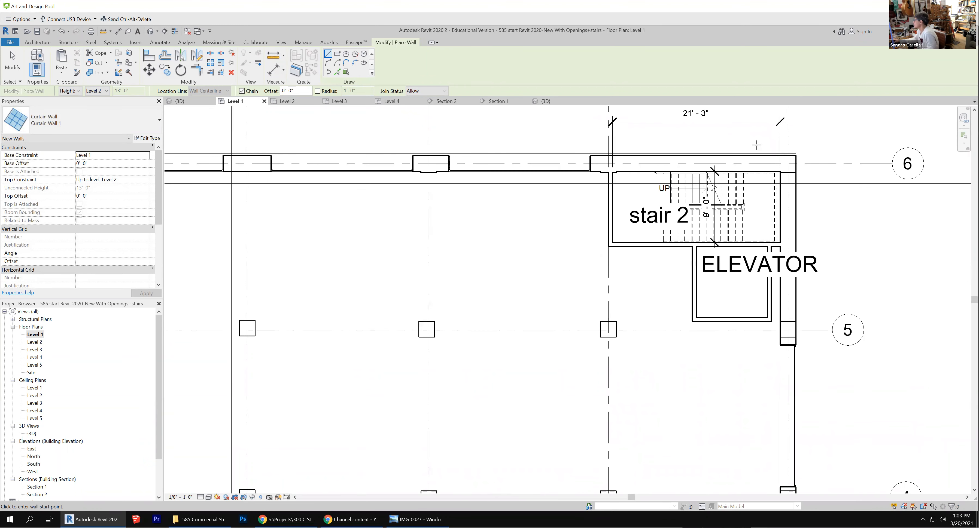
scroll(756, 144, down, 3)
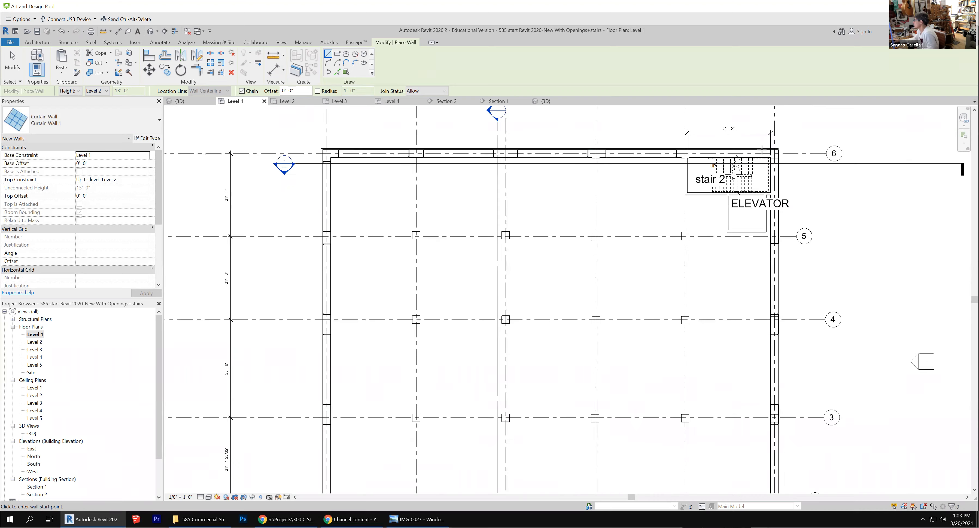
Step: Open the Level 4 floor plan and delete the Level 5 floor plan view
double_click(34, 357)
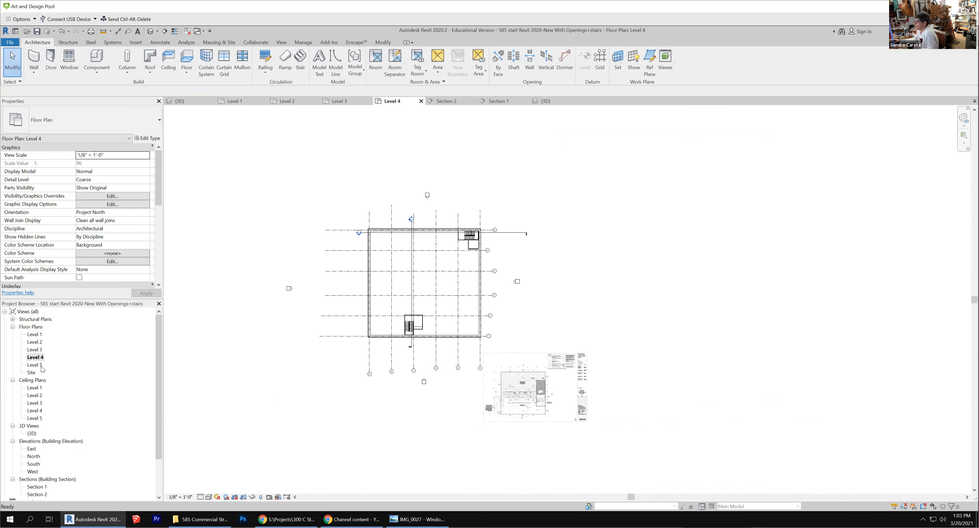
right_click(41, 367)
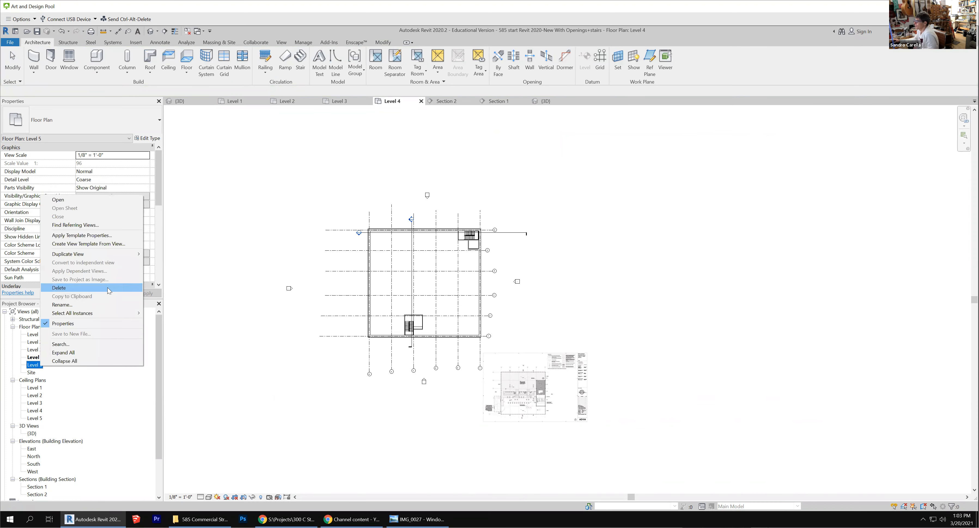
click(108, 290)
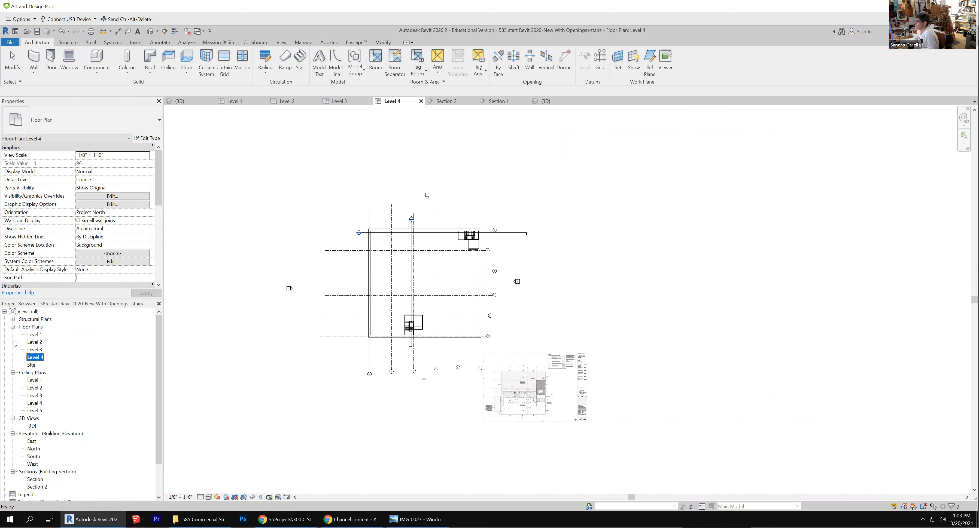
Step: Rename the Level 4 floor plan to "roof", also renaming its corresponding level and views
right_click(36, 360)
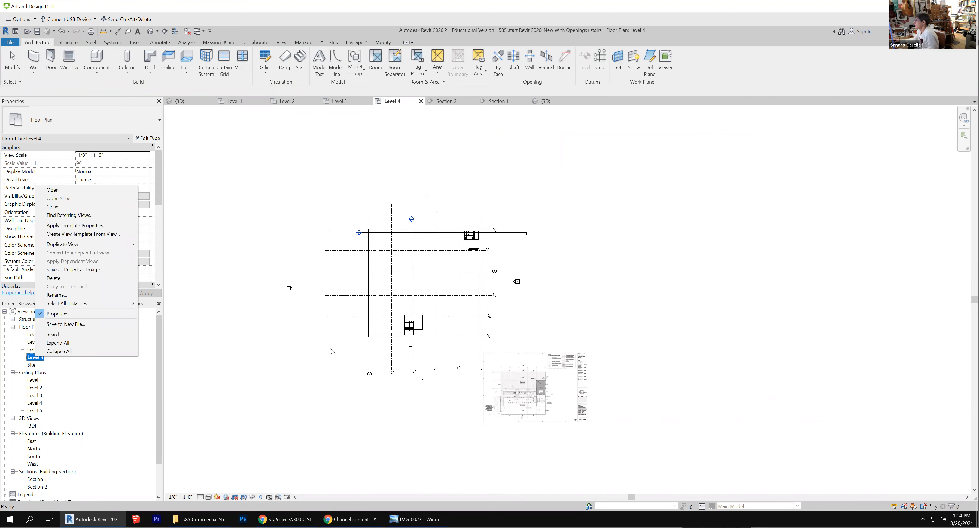
click(76, 295)
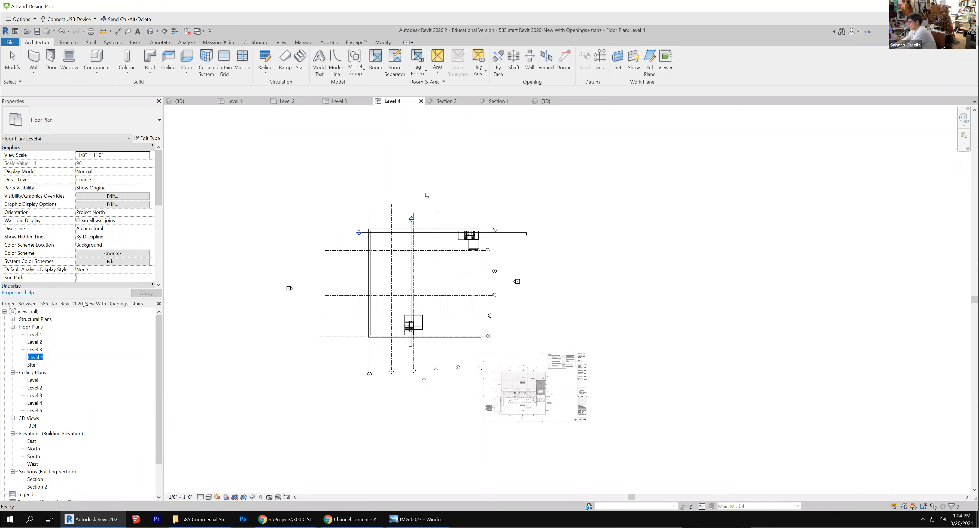
text(roof)
key(Return)
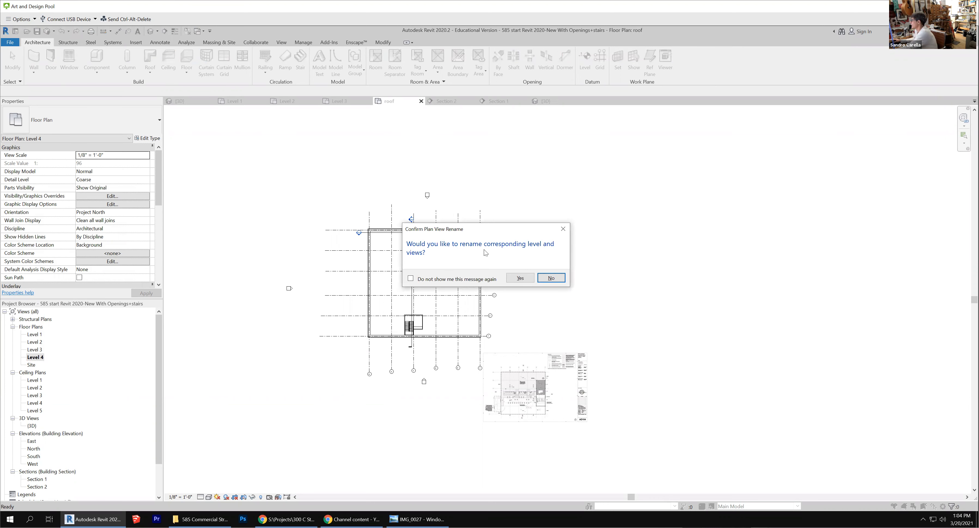
click(520, 278)
scroll(379, 335, up, 5)
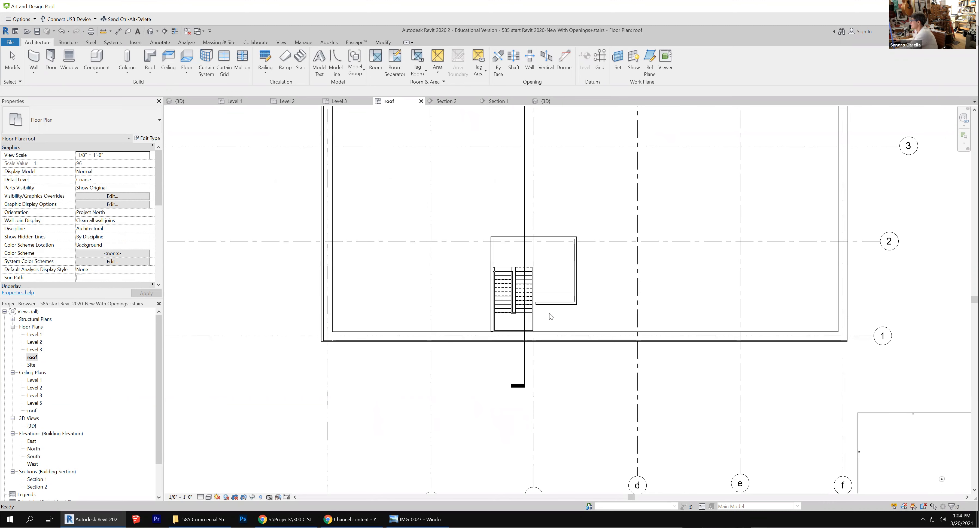
Step: Start a new wall in the roof plan with its top constraint set to Unconnected and its height to 10' 0"
scroll(551, 317, up, 2)
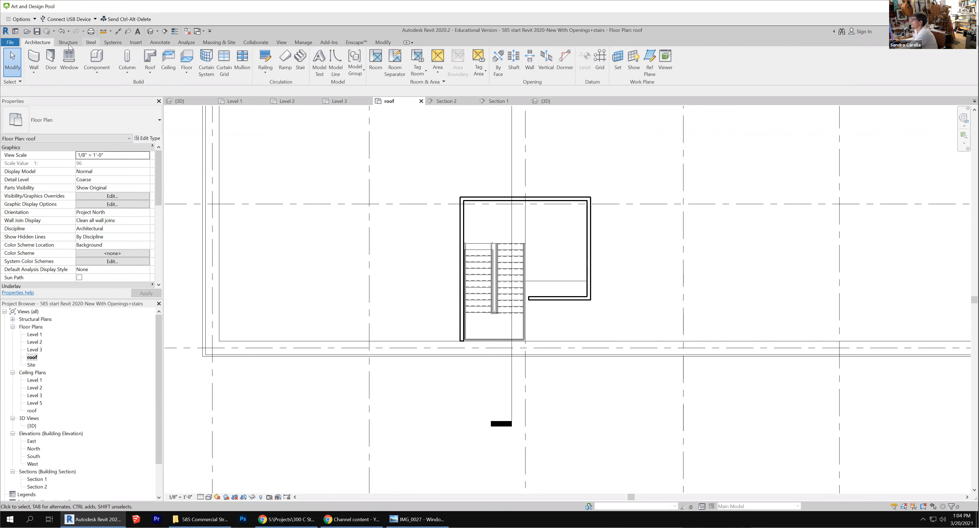
click(34, 58)
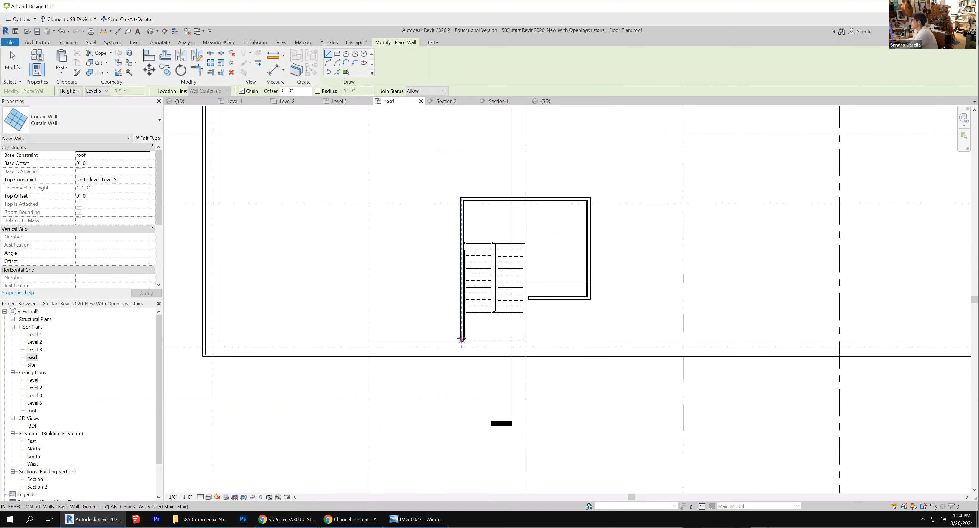
click(144, 182)
click(146, 179)
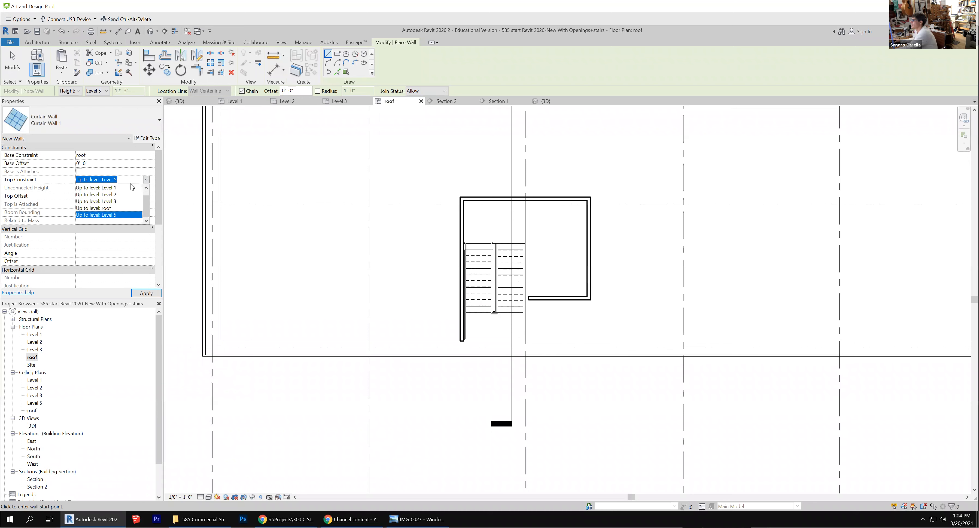
click(146, 187)
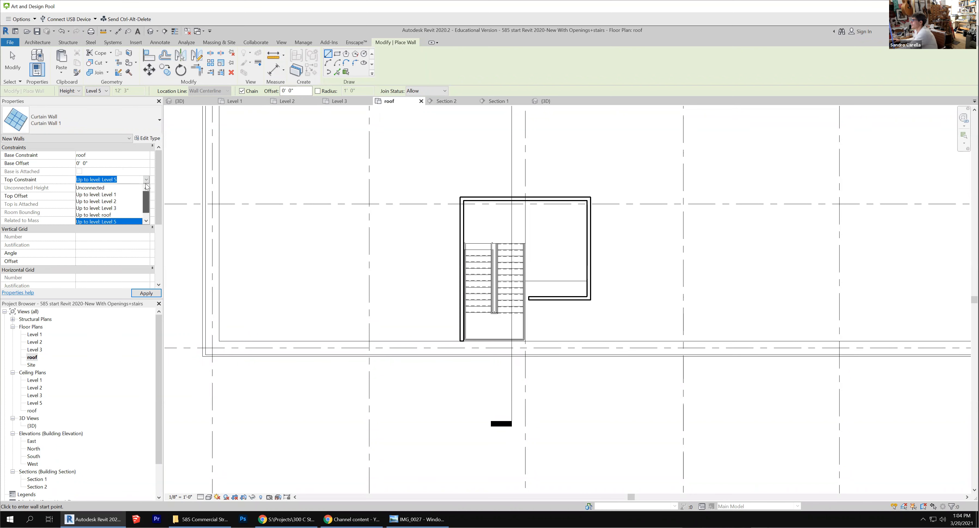
click(91, 188)
click(108, 189)
text(10'  0")
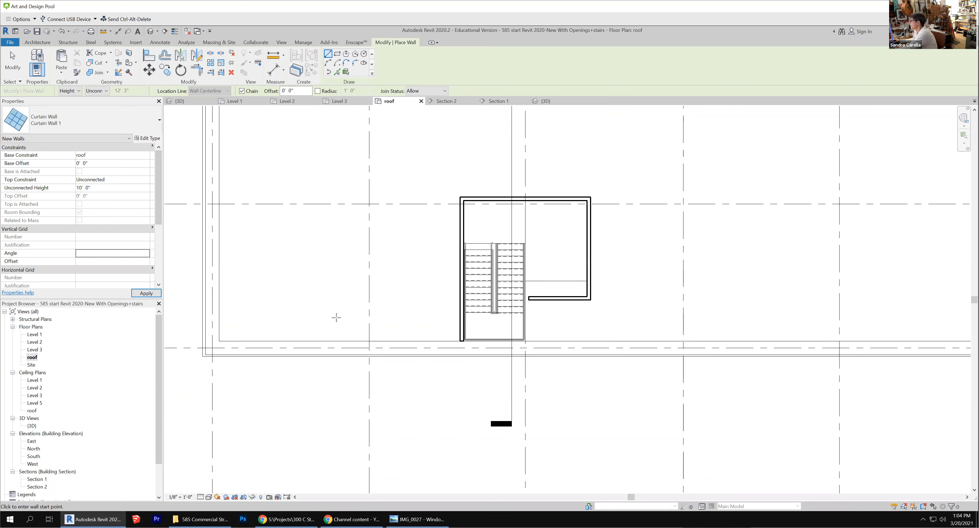
click(462, 339)
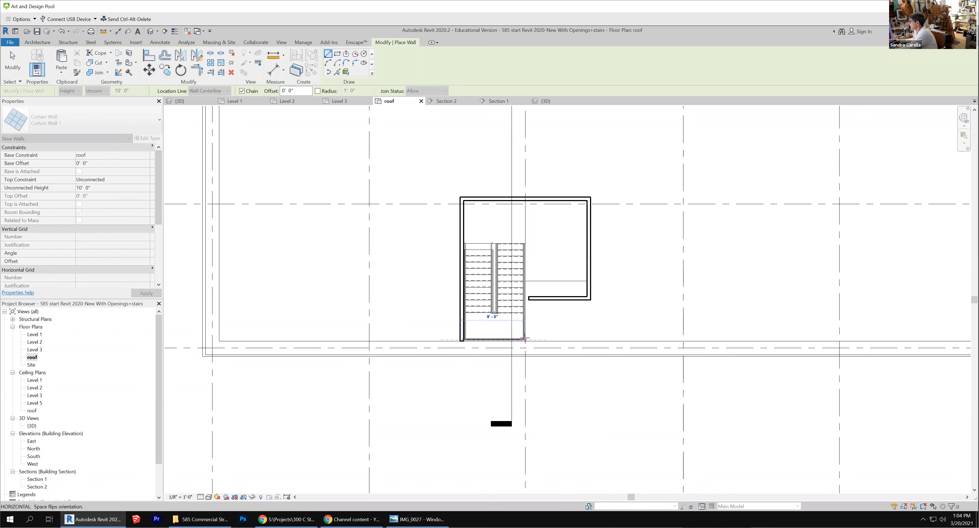
key(Escape)
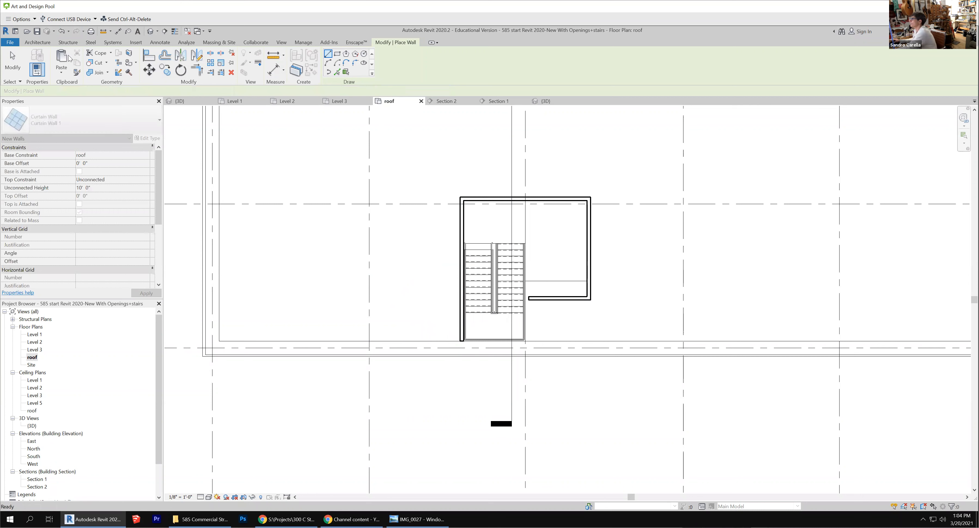
click(13, 63)
Step: Draw Generic - 6" walls along the stair's open south and east sides to enclose the roof shaft near grids 1 and c
click(33, 61)
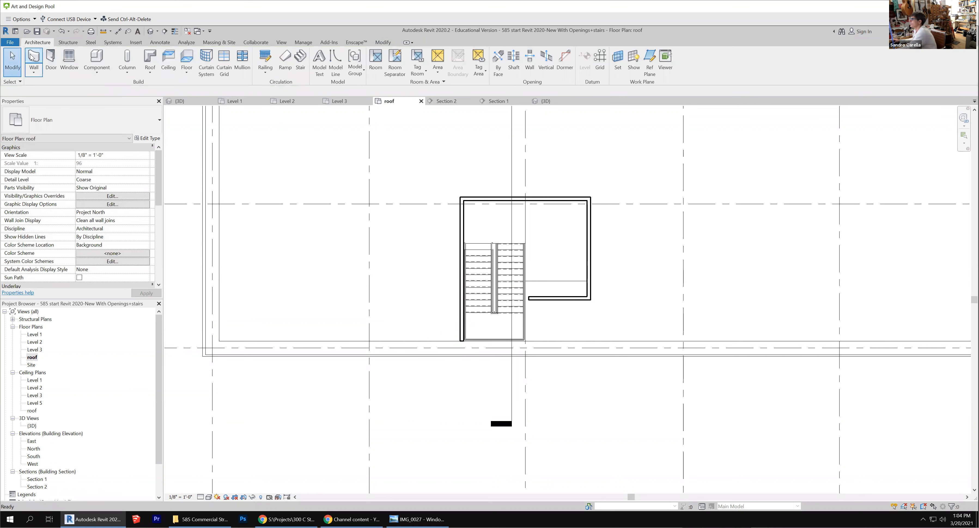
click(77, 121)
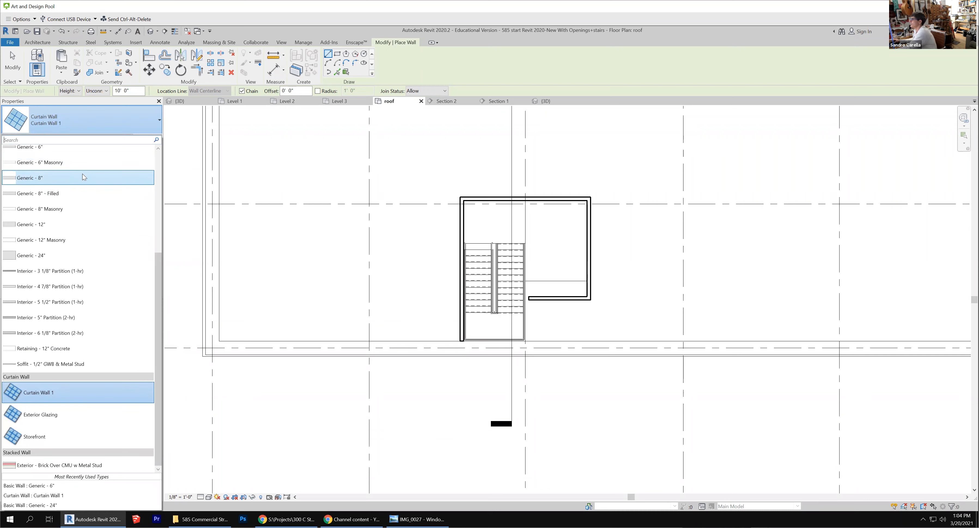
click(36, 148)
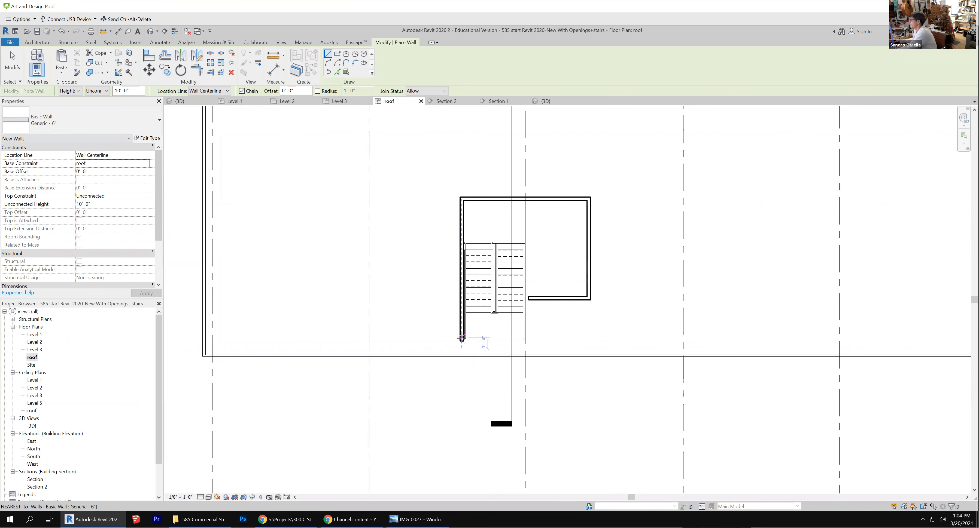
click(462, 341)
click(526, 341)
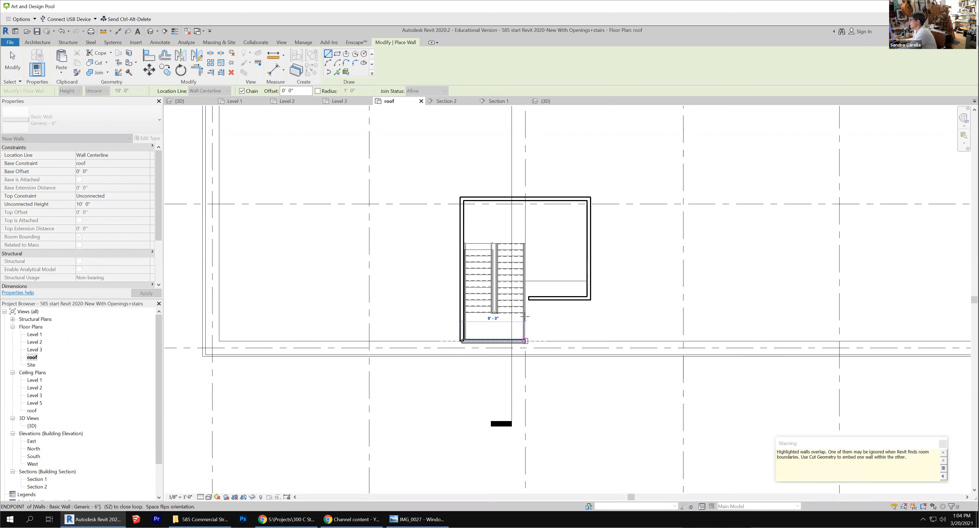
click(526, 301)
key(Escape)
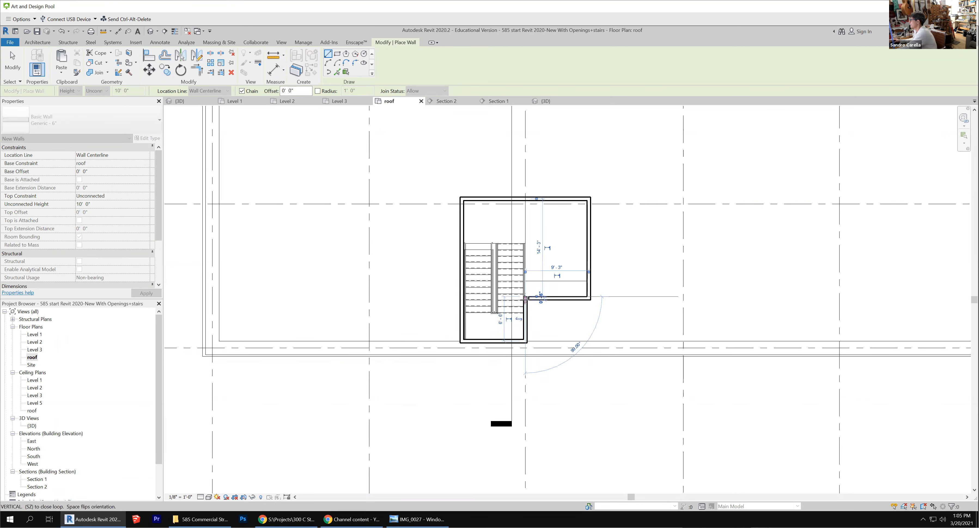
key(Escape)
Step: Draw Generic - 6" walls along the north and east sides of the corner roof shaft between grids 6 and 5
scroll(443, 275, down, 7)
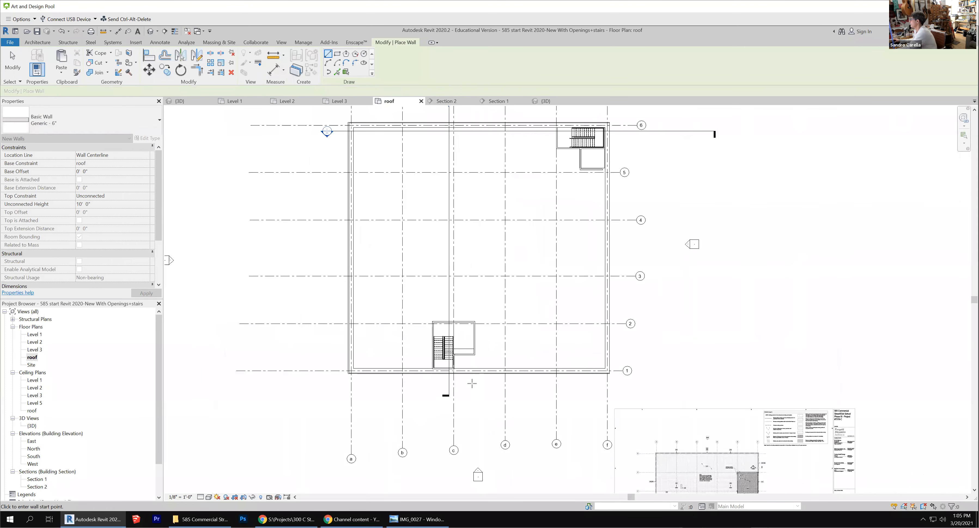
scroll(522, 244, up, 6)
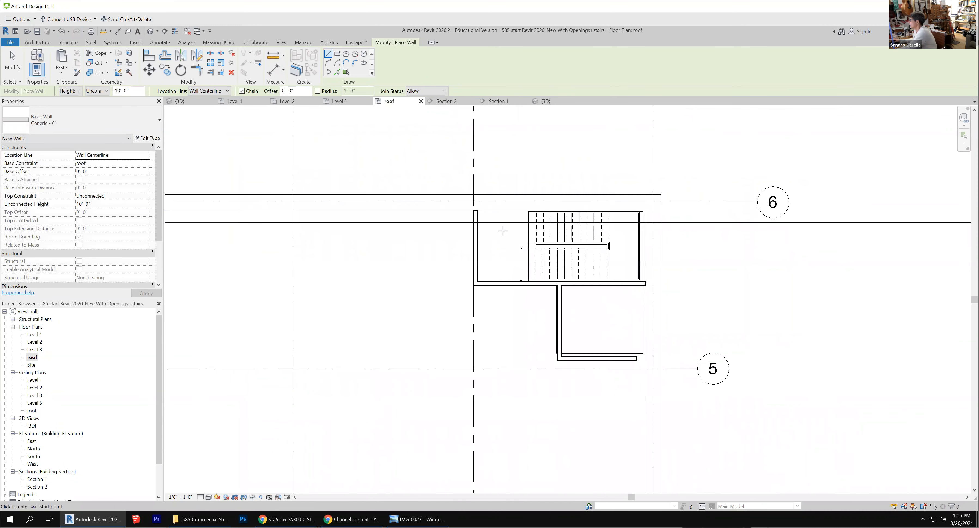
click(476, 210)
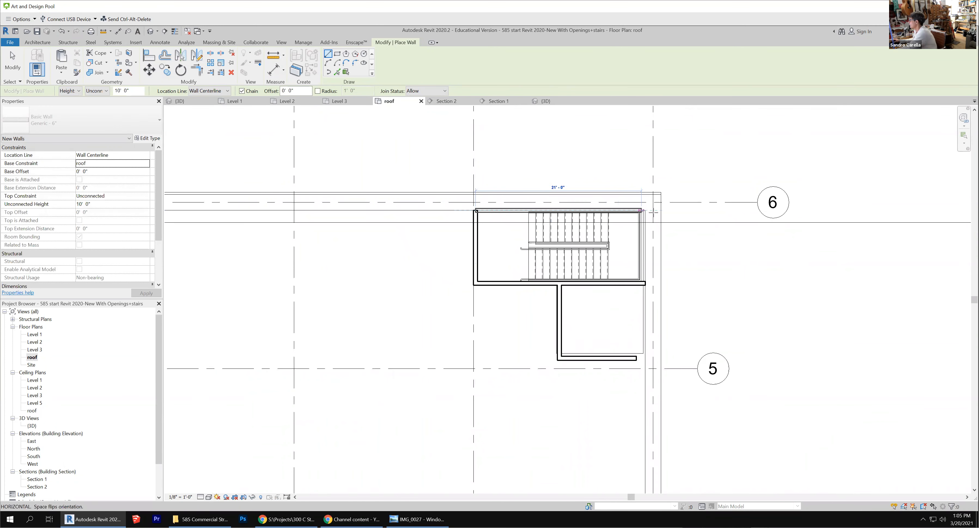
click(643, 210)
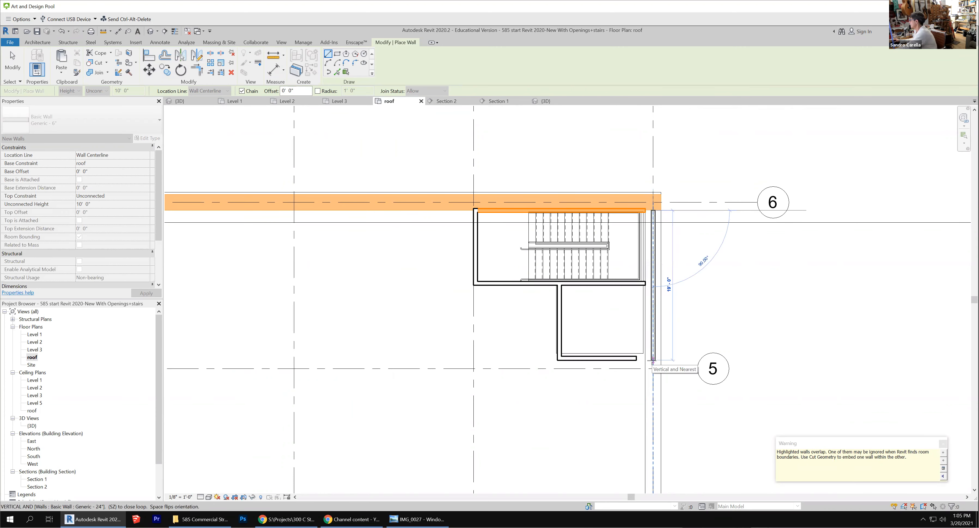
key(Escape)
click(645, 210)
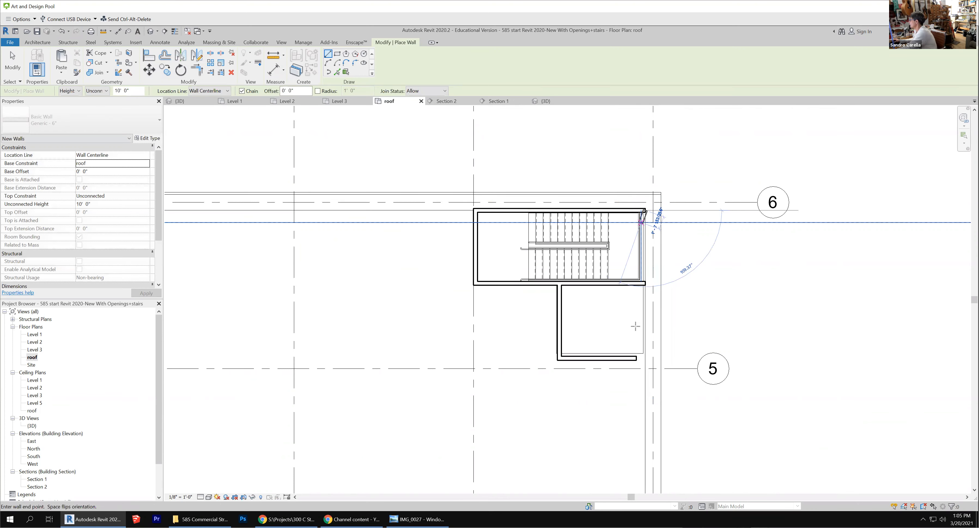
click(645, 360)
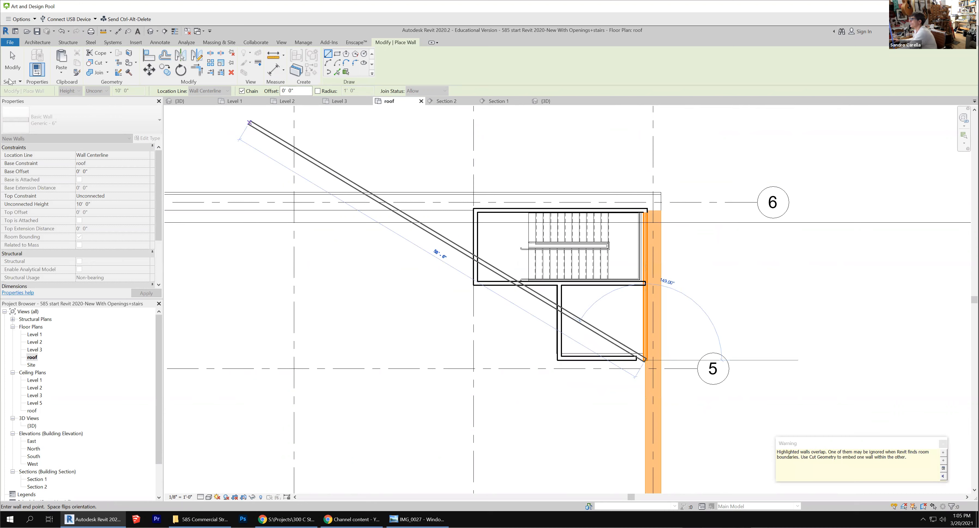
click(13, 62)
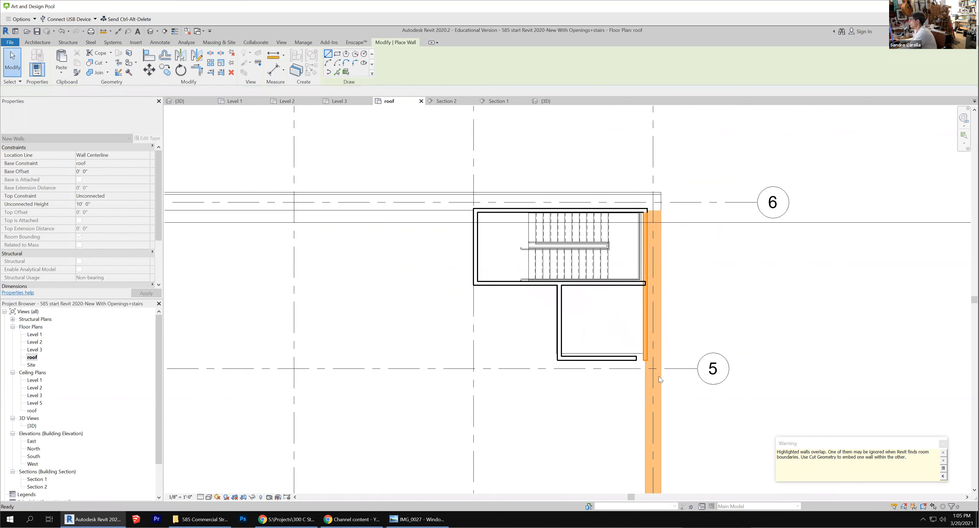
Step: Extend the corner shaft's south wall near grid 5 to meet its east wall
click(630, 359)
drag(636, 358, 642, 356)
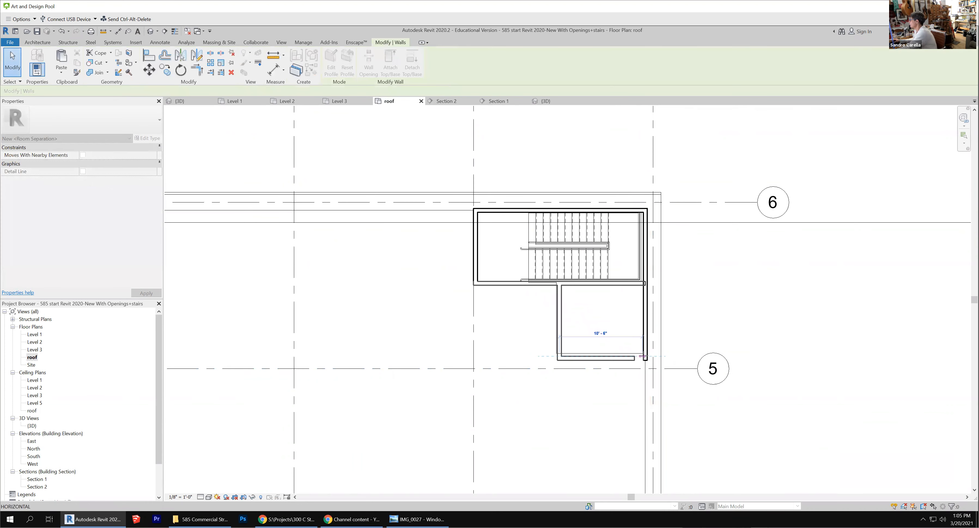
scroll(738, 284, down, 5)
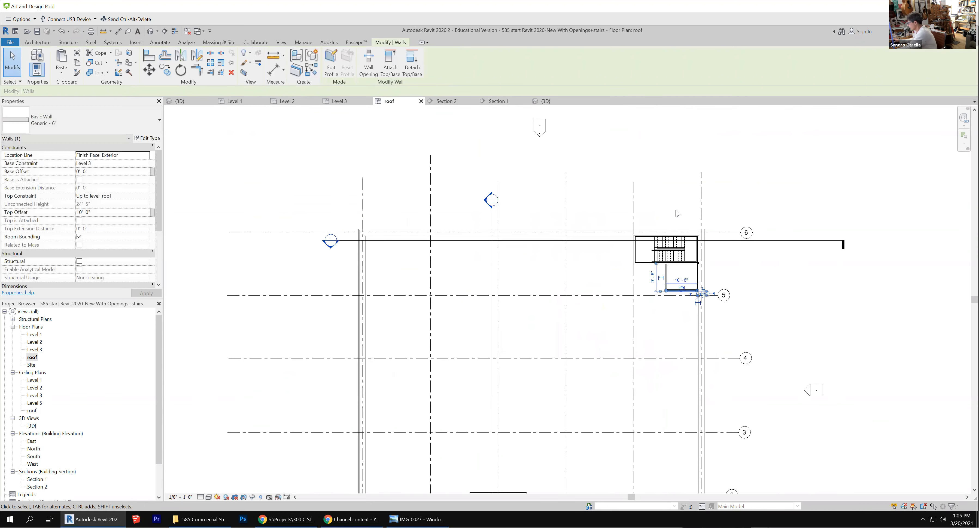
Step: Extend the short south wall of the roof shaft near grid 1 to join the stair enclosure's east wall
scroll(572, 460, up, 6)
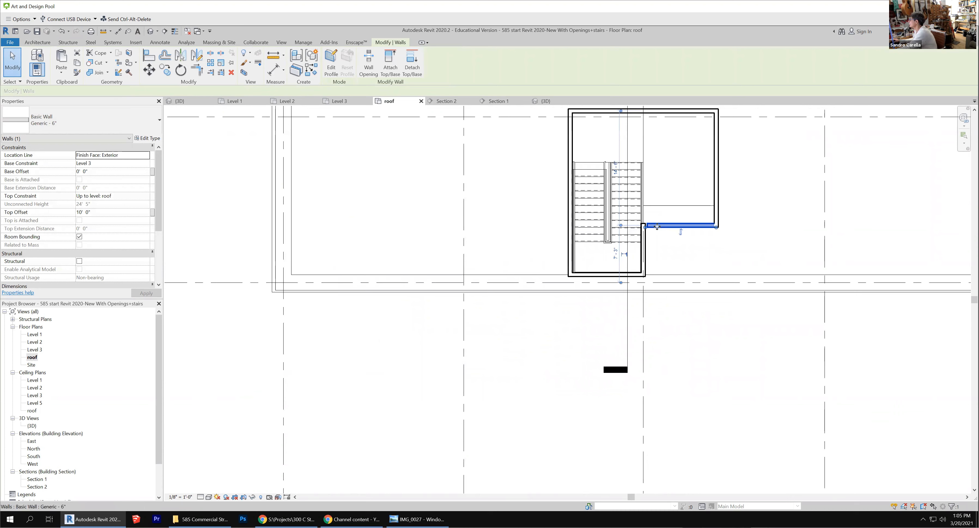
key(r)
key(s)
click(716, 228)
key(Escape)
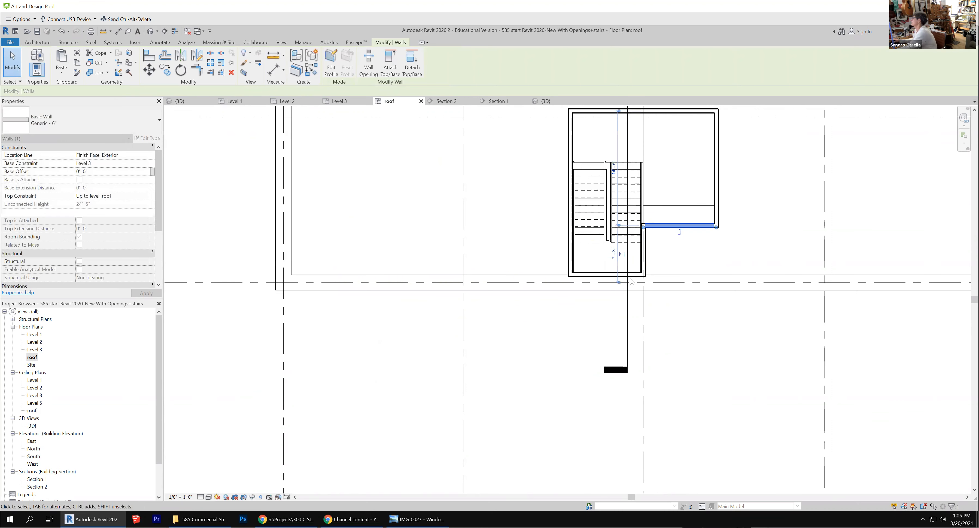
scroll(652, 238, down, 2)
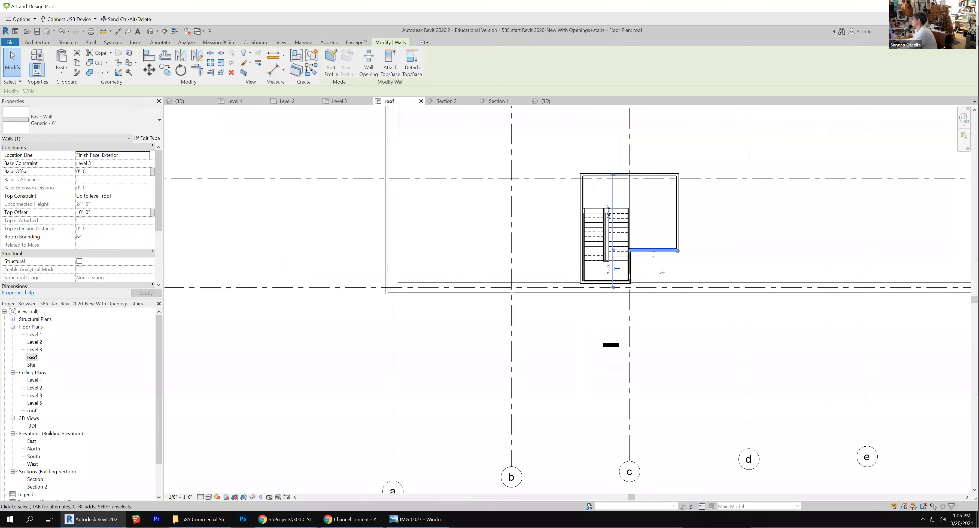
Step: Check the roof floor's extent around the shaft, clear the selection, and inspect both enclosed roof shafts in the 3D view
click(655, 239)
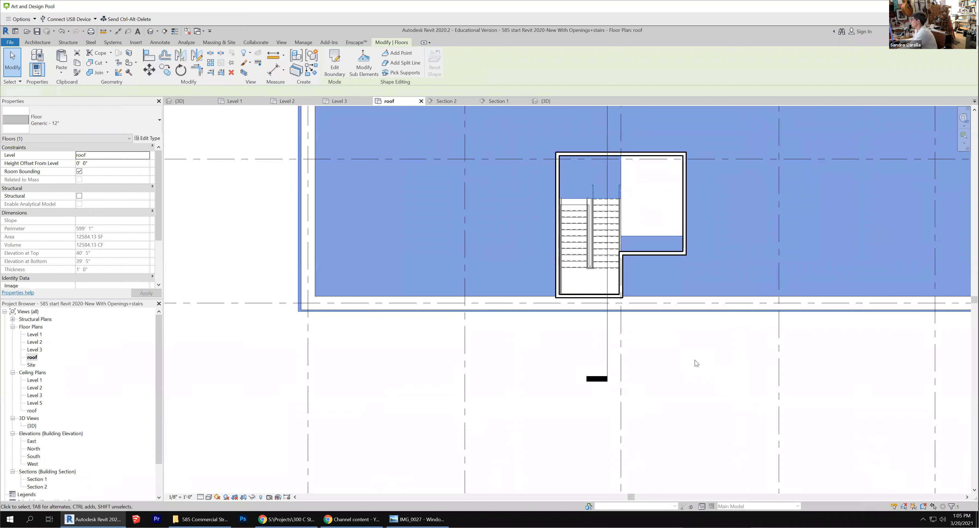
click(695, 375)
scroll(381, 404, down, 3)
scroll(436, 407, down, 2)
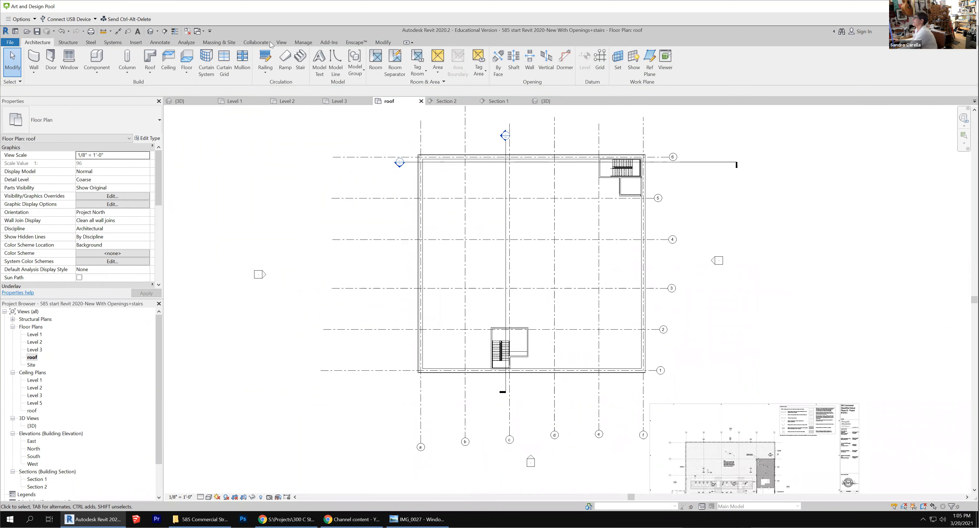
click(150, 31)
scroll(380, 365, down, 2)
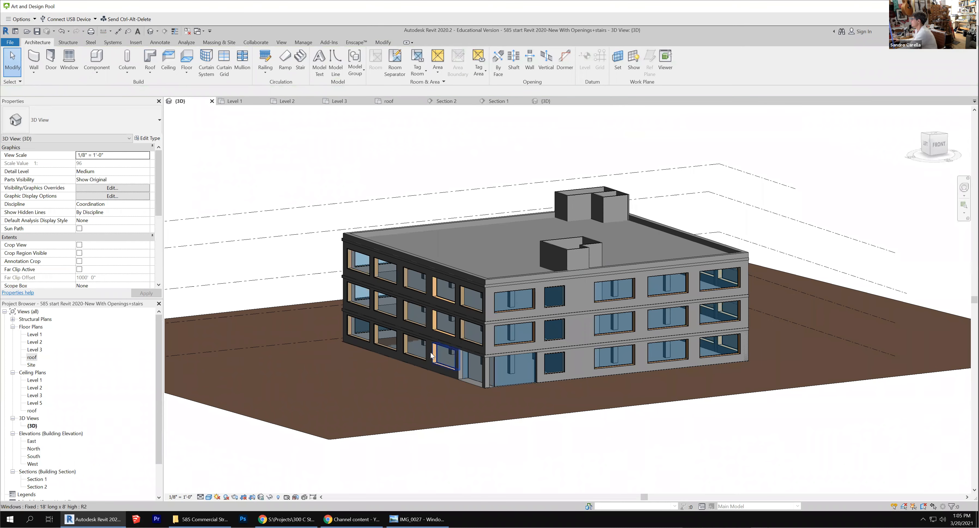
scroll(570, 274, up, 1)
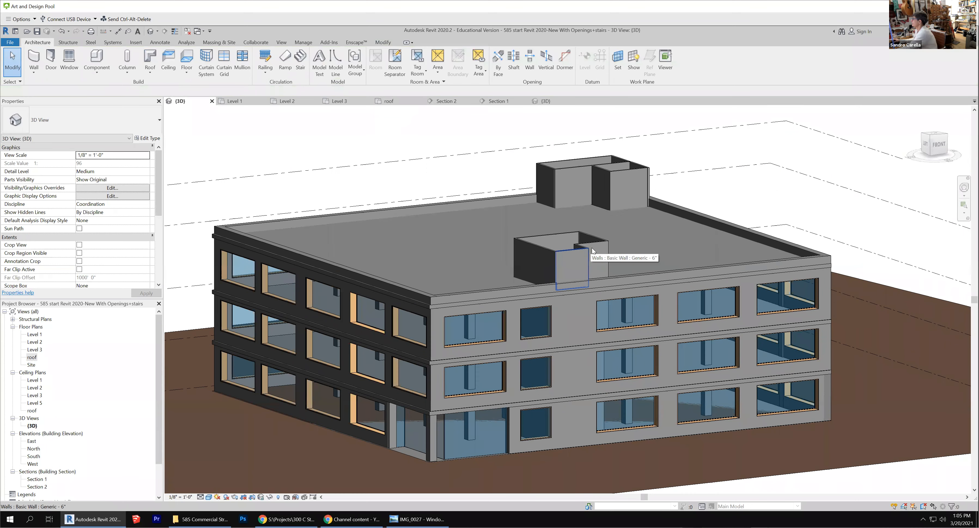
mouse_move(593, 250)
shift+middle_down()
mouse_move(667, 227)
mouse_move(480, 331)
shift+middle_up()
scroll(488, 325, down, 3)
scroll(683, 219, up, 3)
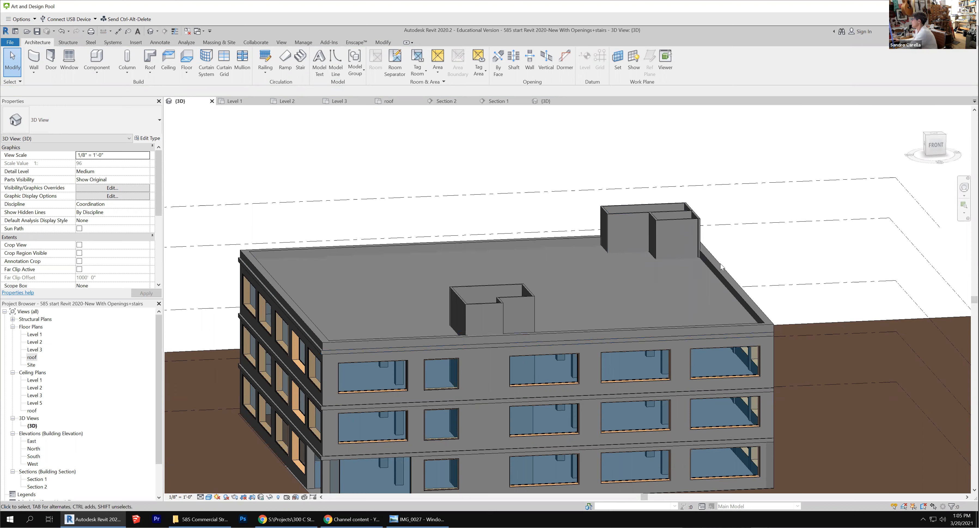
Step: Place a Single-Flush 36" x 84" door, swinging inward, in the stair shaft's west wall near grid 2 on the roof plan
double_click(32, 358)
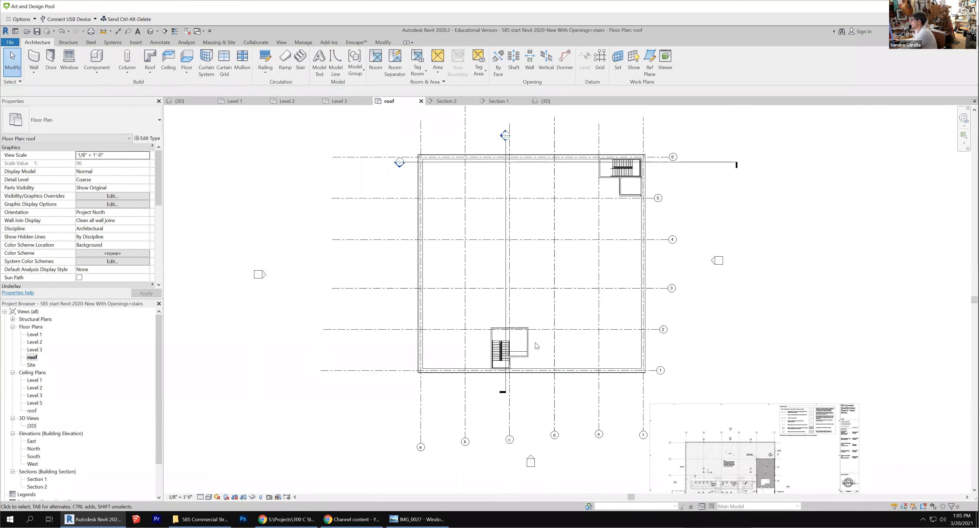
scroll(537, 346, up, 3)
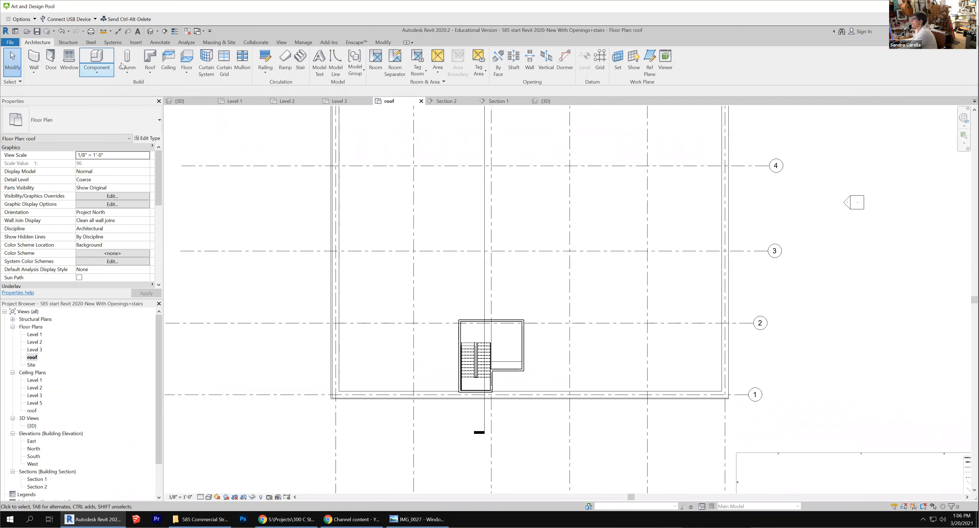
click(53, 62)
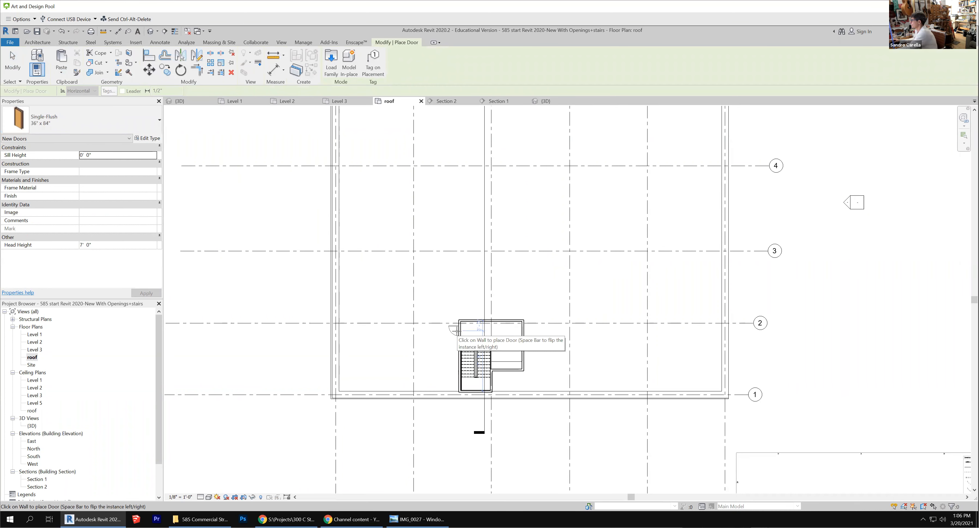
scroll(456, 330, up, 5)
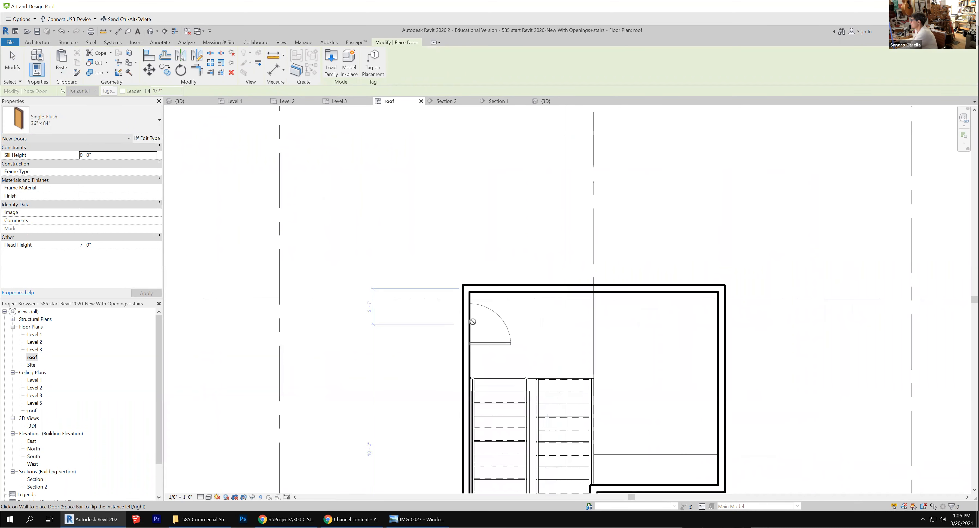
click(470, 322)
click(490, 334)
scroll(364, 410, down, 7)
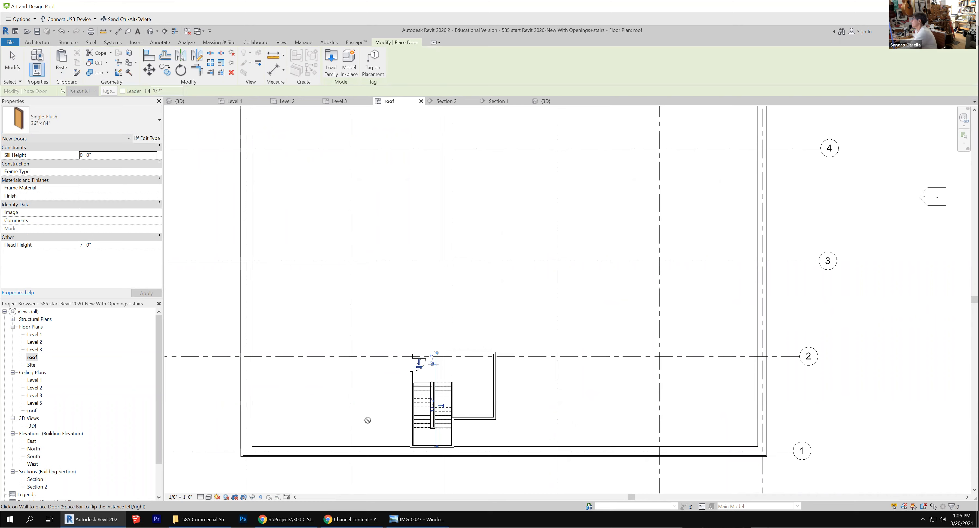
scroll(536, 253, up, 4)
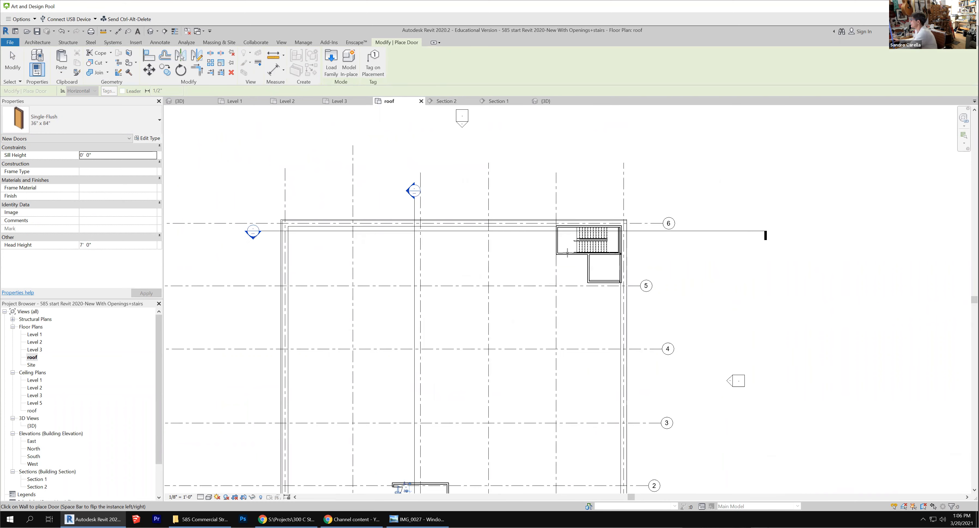
Step: Place a Single-Flush 36" x 84" door, swinging inward, in the south wall of the corner stair shaft near grid 6
click(561, 254)
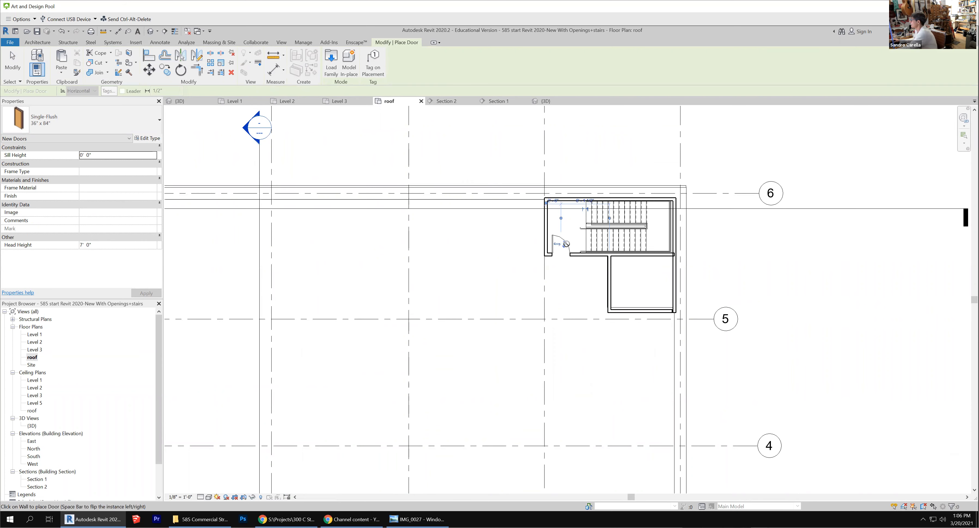
scroll(635, 131, down, 4)
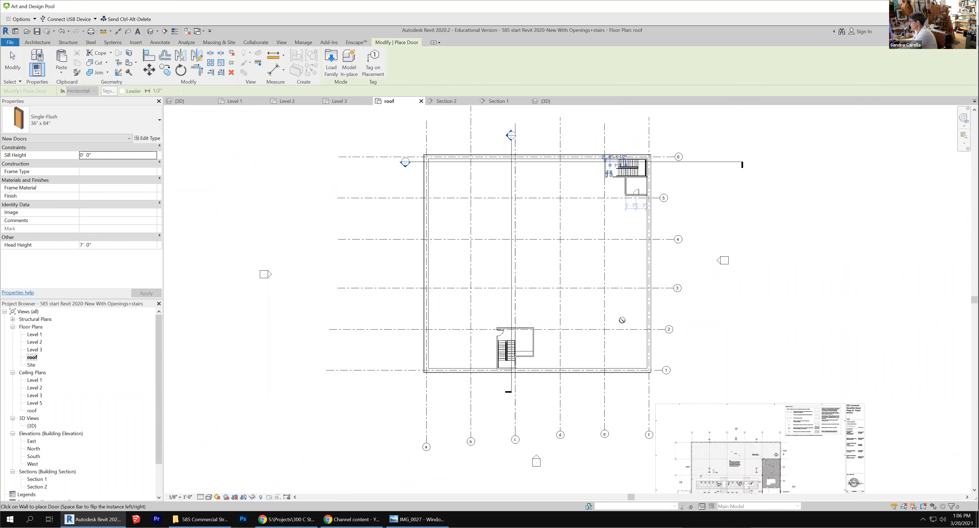
scroll(521, 397, up, 2)
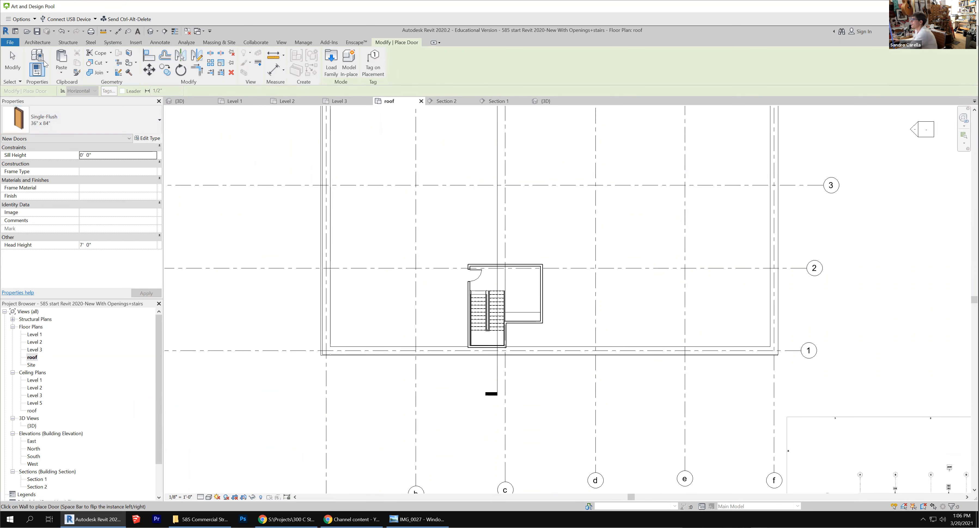
click(13, 55)
Step: Extend the wall between the stair and elevator shafts near grid c up to the north wall, unjoining the conflicting elements
scroll(507, 296, up, 2)
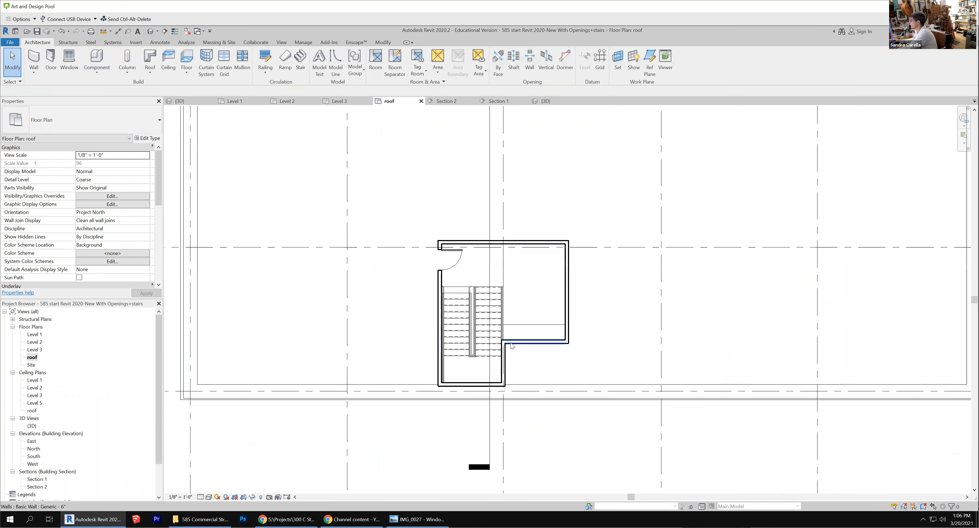
click(506, 360)
drag(503, 342, 503, 244)
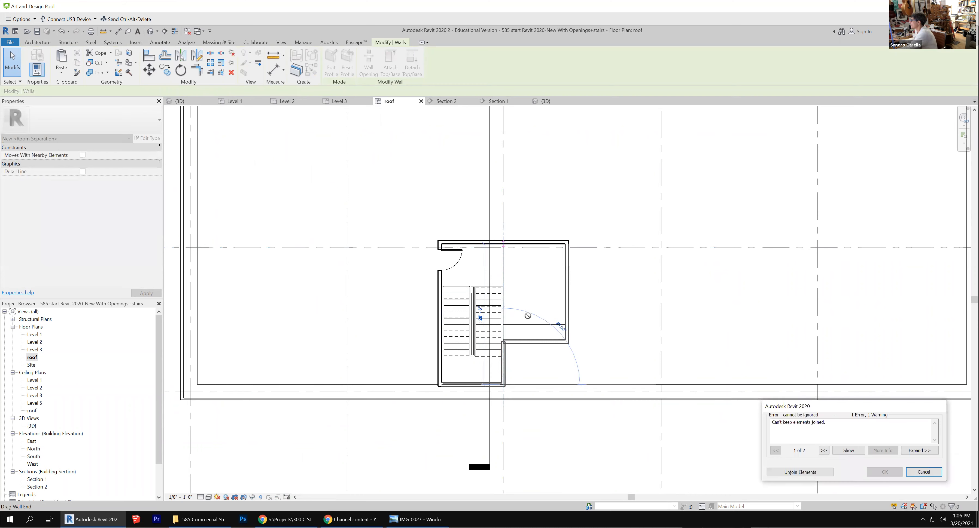
click(800, 473)
click(629, 366)
scroll(619, 367, down, 1)
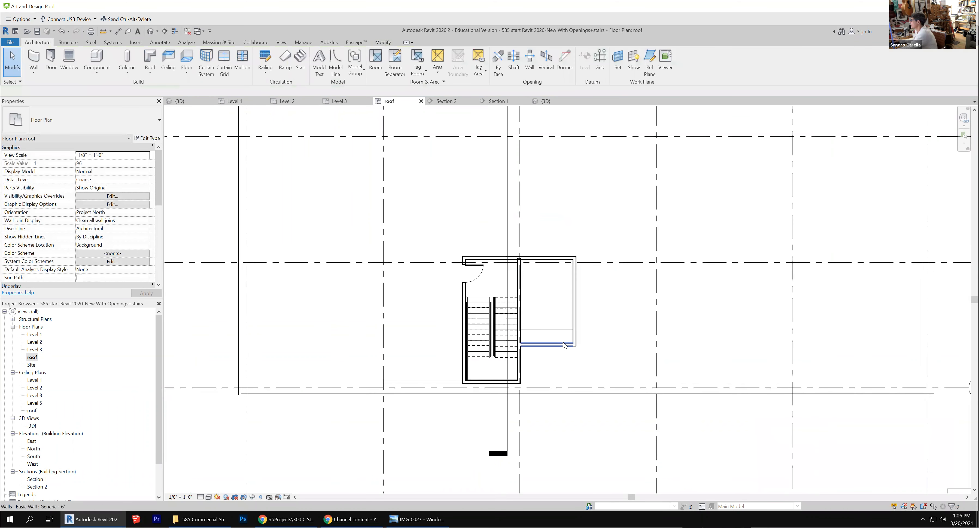
Step: Move the south wall of the elevator shaft near grid 2 north onto the line crossing the shaft
scroll(564, 345, up, 4)
drag(560, 357, 562, 330)
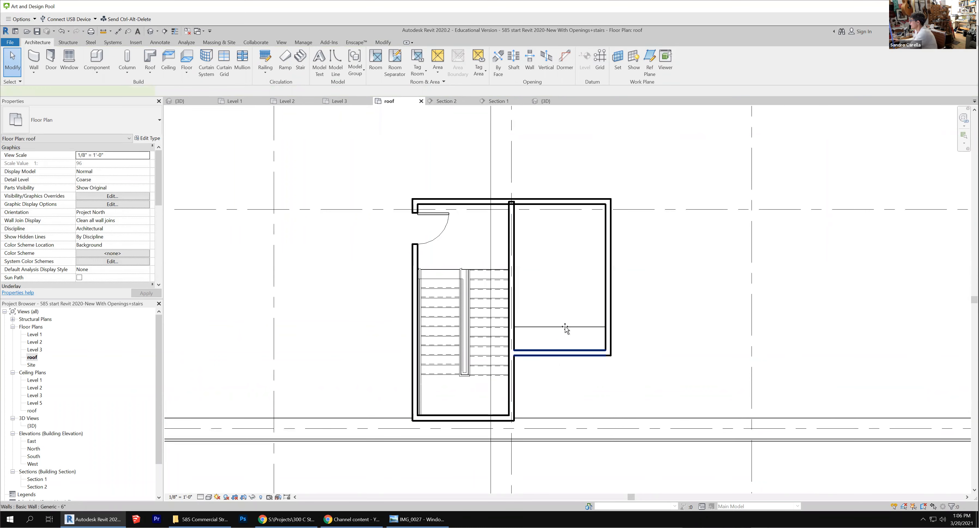
click(637, 365)
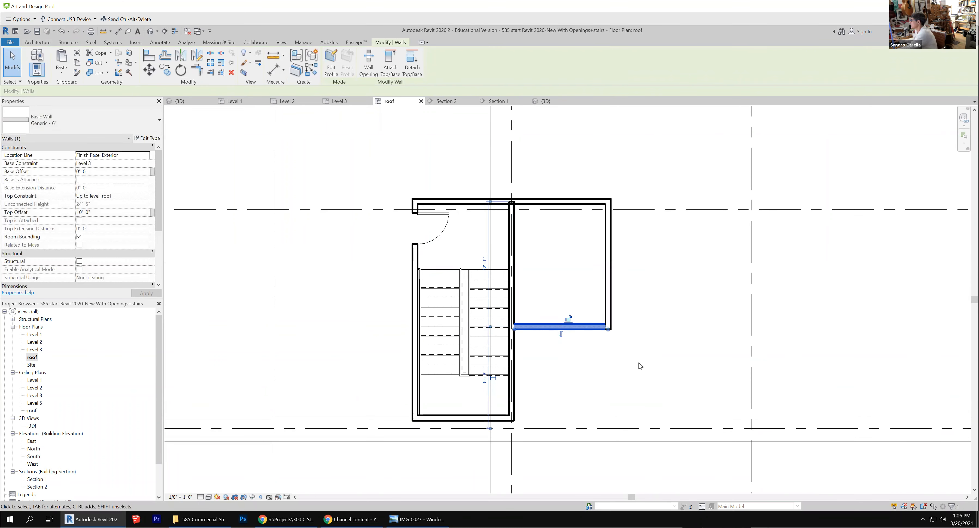
Step: Check the elevator shaft on the Level 3 plan and move the ELEVATOR label beside stair 1 north on the Level 2 plan
double_click(35, 350)
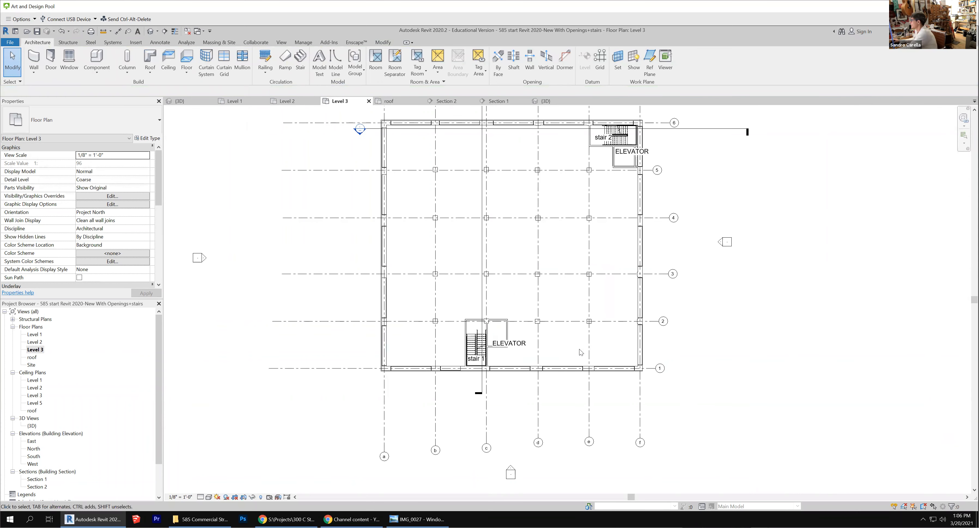
scroll(456, 351, up, 5)
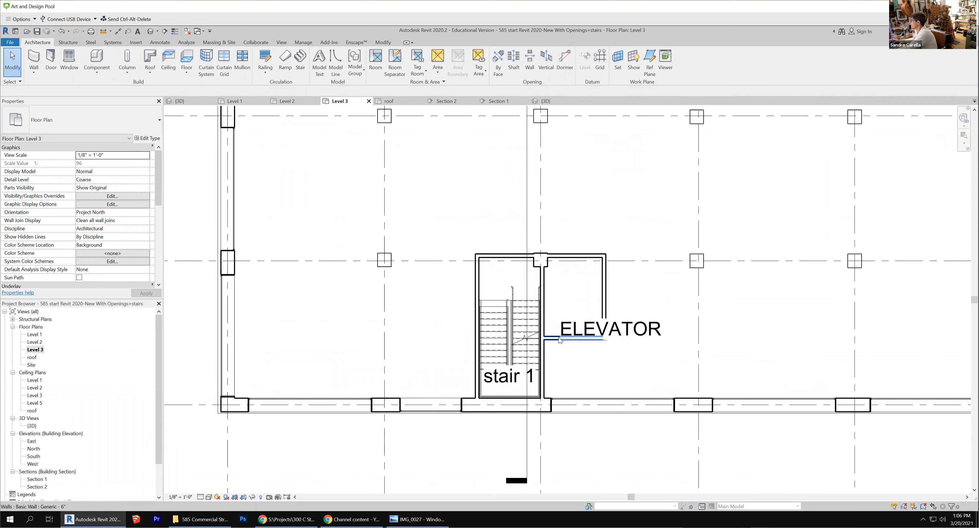
double_click(40, 343)
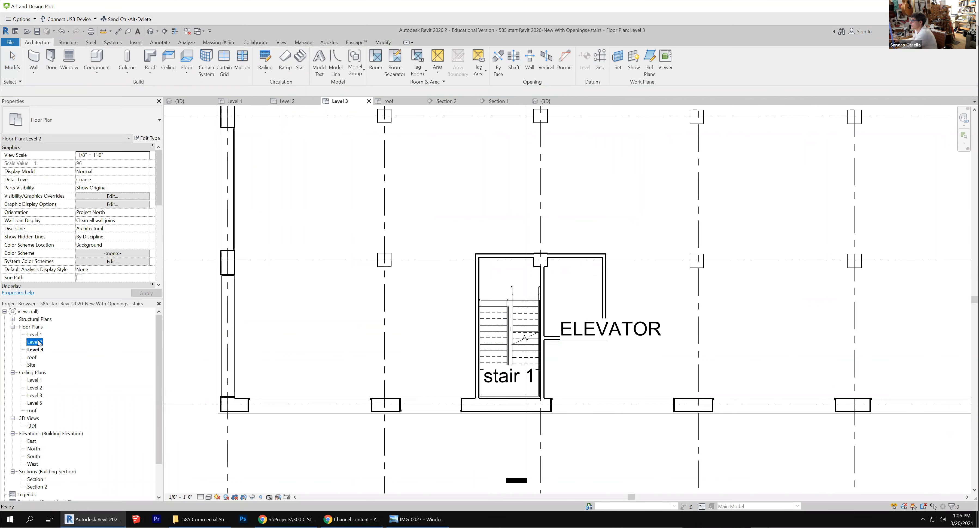
scroll(449, 404, up, 2)
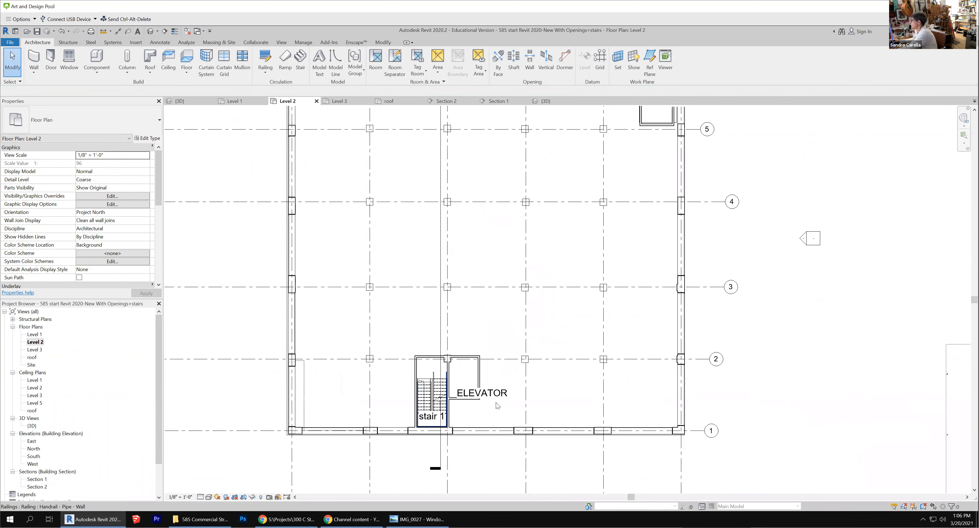
click(493, 380)
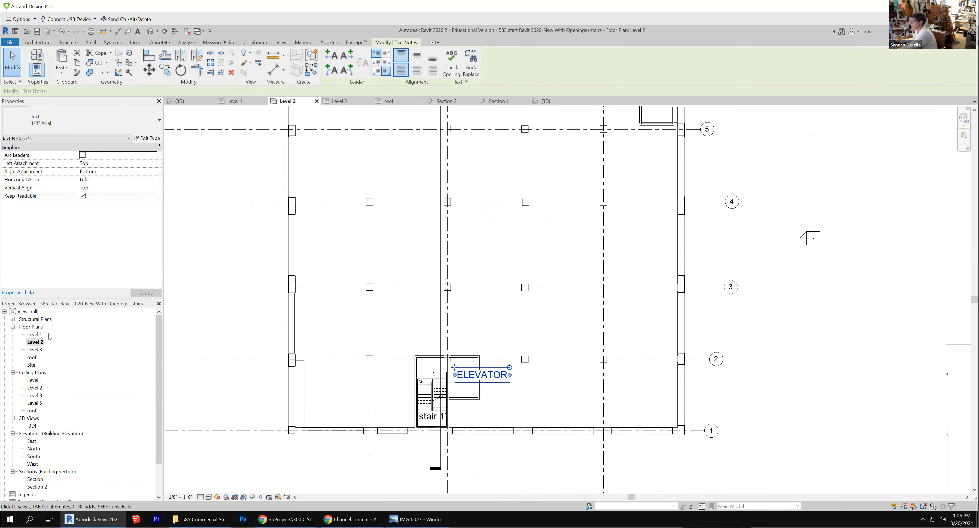
scroll(511, 461, down, 3)
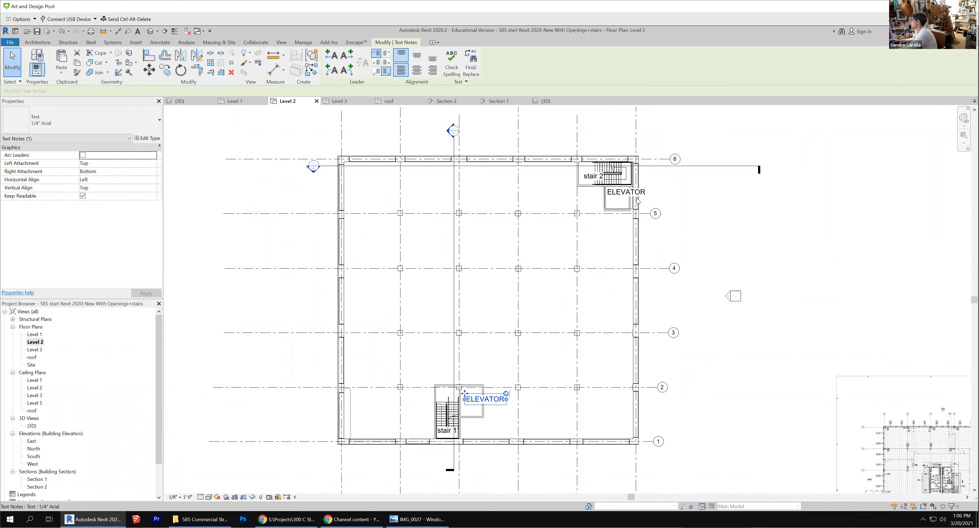
scroll(600, 214, up, 4)
scroll(600, 213, down, 3)
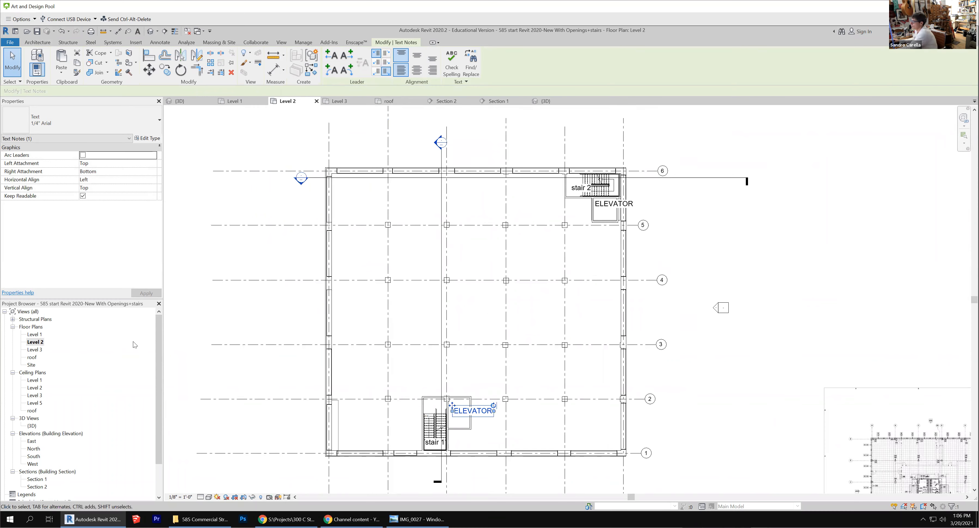
Step: Open the Level 1 plan and move the ELEVATOR label beside stair 1 slightly north within its shaft
double_click(34, 335)
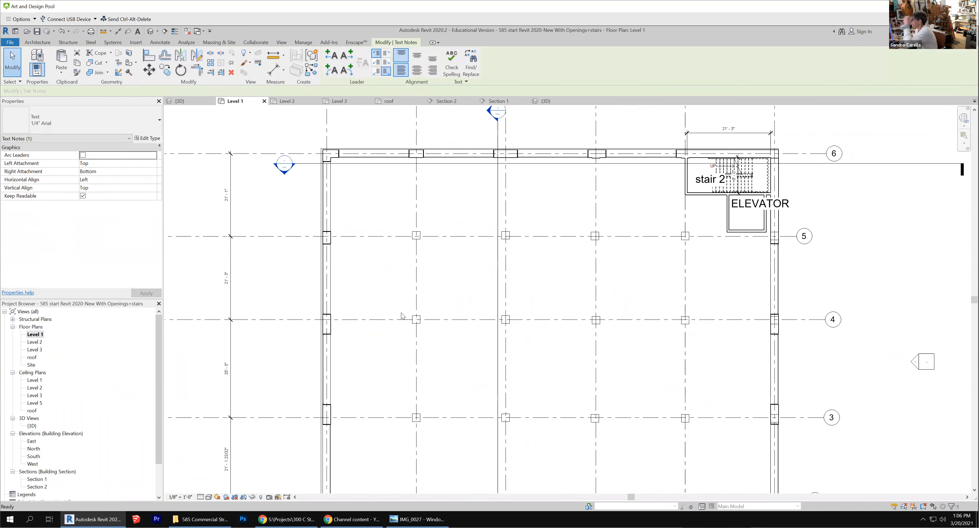
scroll(458, 255, down, 2)
scroll(508, 323, down, 1)
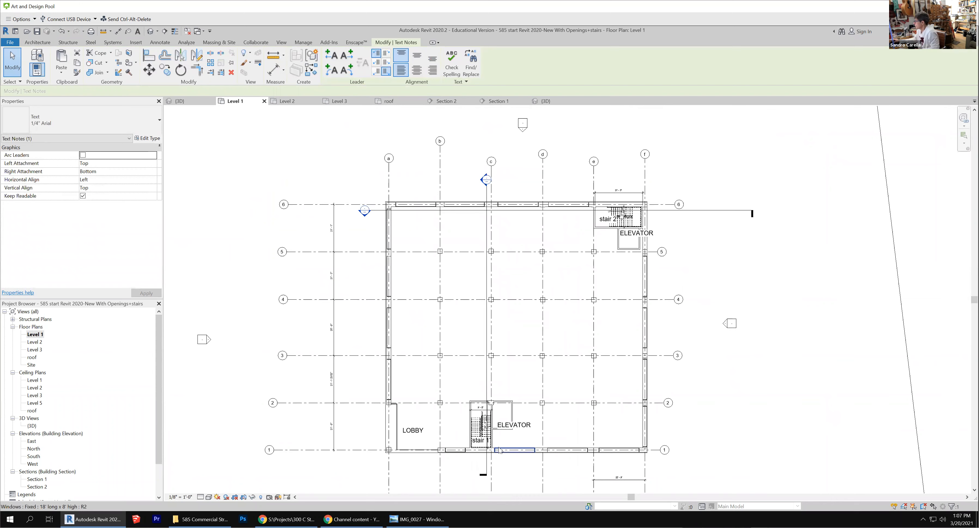
scroll(532, 452, up, 2)
drag(540, 419, 536, 406)
click(593, 432)
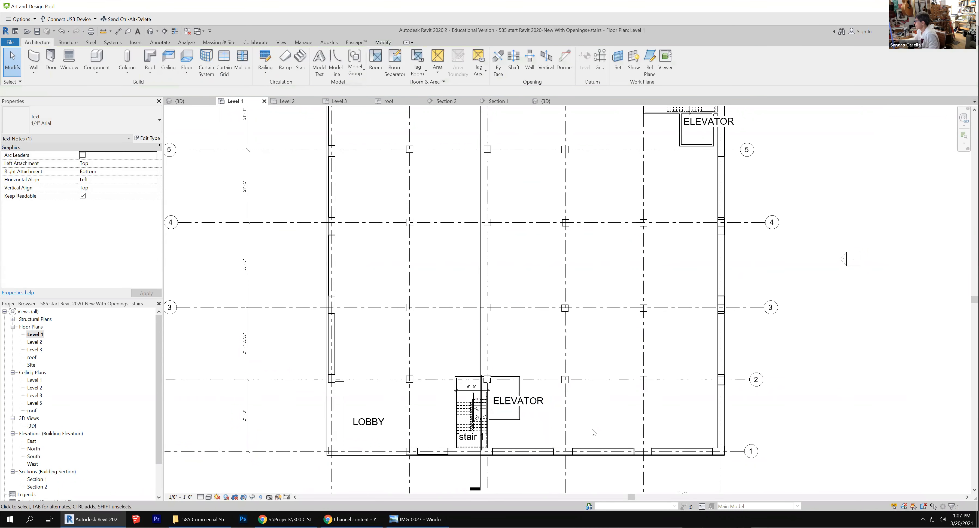
Step: Rotate the Level 1 ELEVATOR label beside stair 1 to read vertically and shift it up and left over the shaft
click(547, 406)
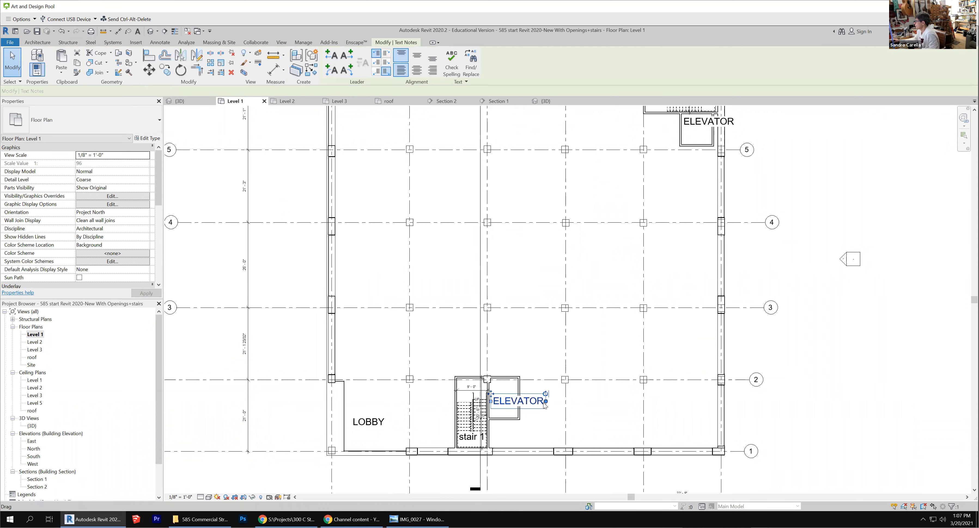
drag(537, 378, 504, 401)
click(579, 414)
click(505, 401)
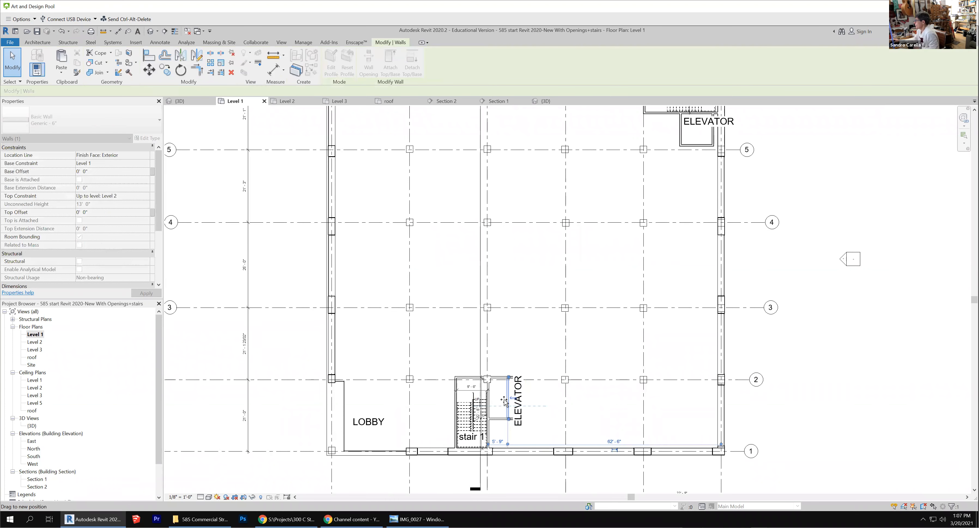
click(548, 421)
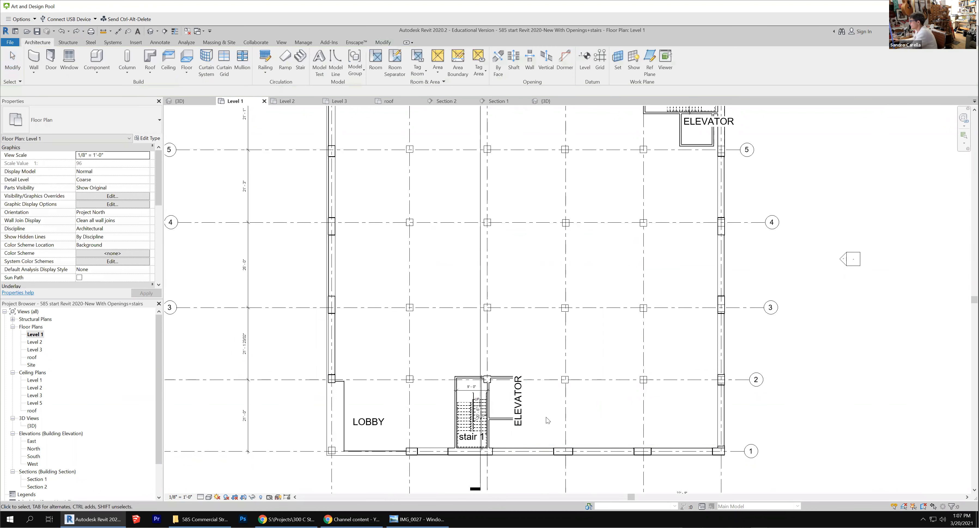
drag(509, 403, 493, 382)
click(535, 434)
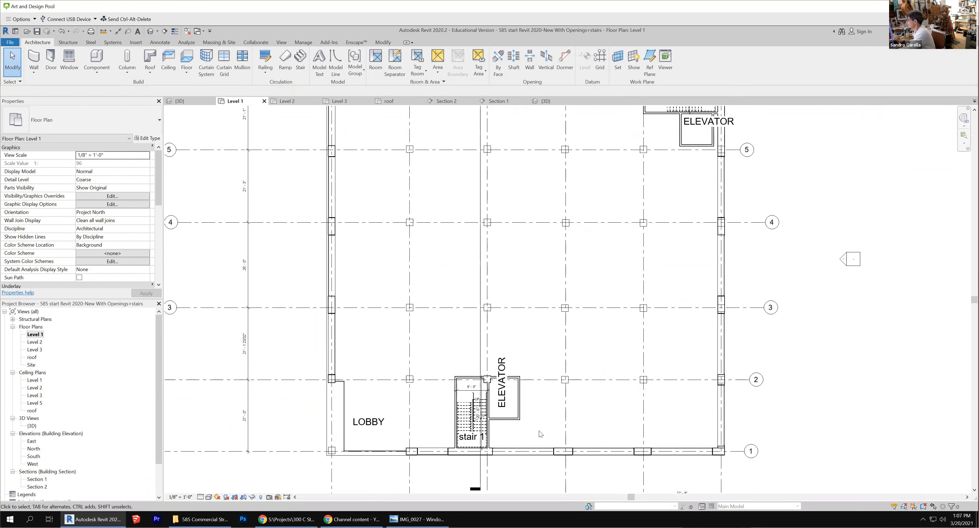
Step: Place a Single-Flush 36" x 84" door, swinging outward, in stair 1's west wall near grid 2 on Level 1
scroll(456, 395, up, 4)
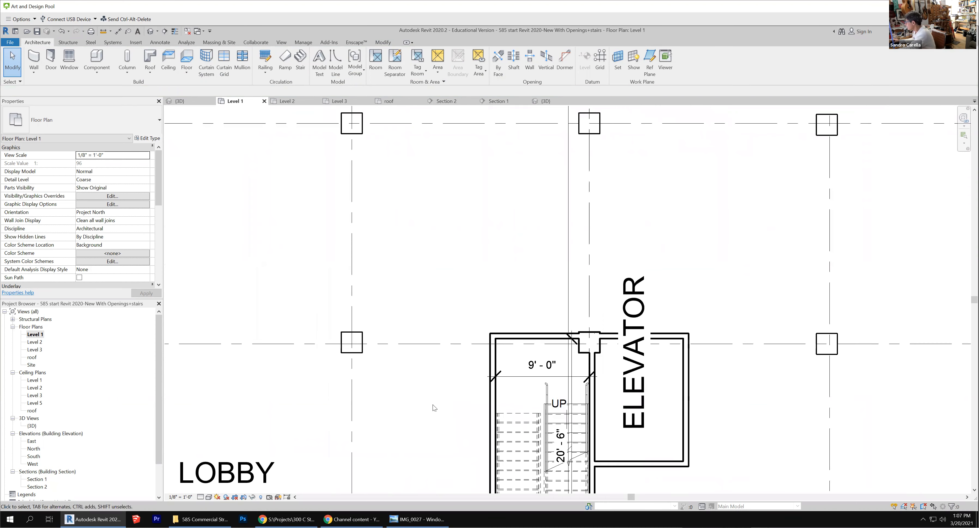
scroll(540, 241, down, 2)
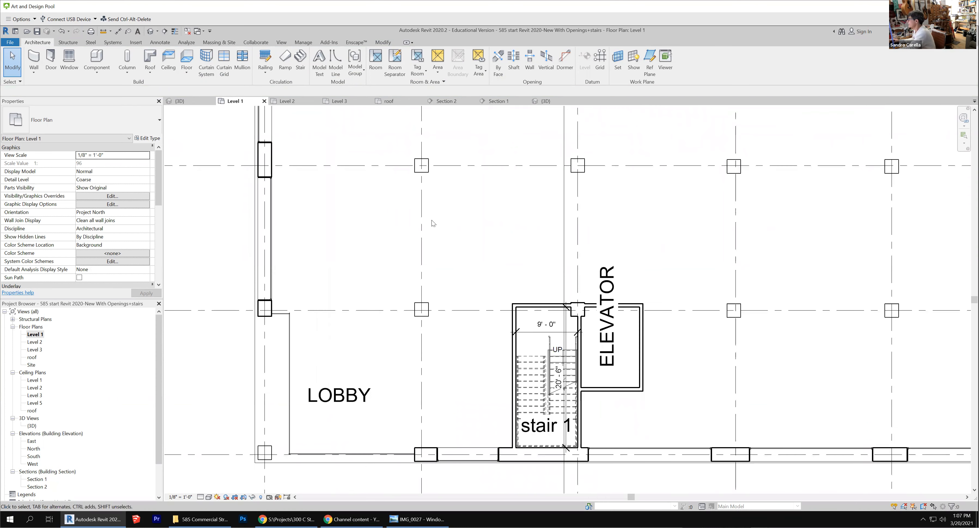
click(48, 66)
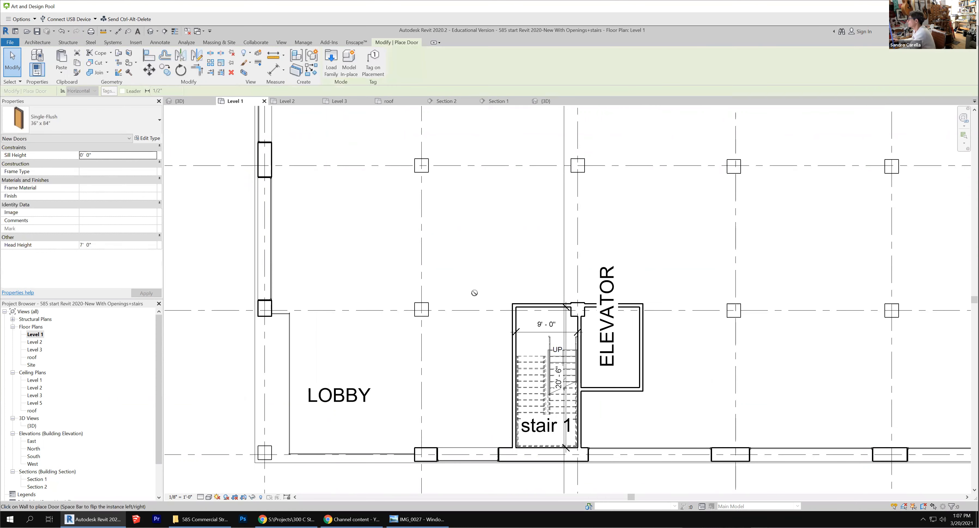
click(513, 322)
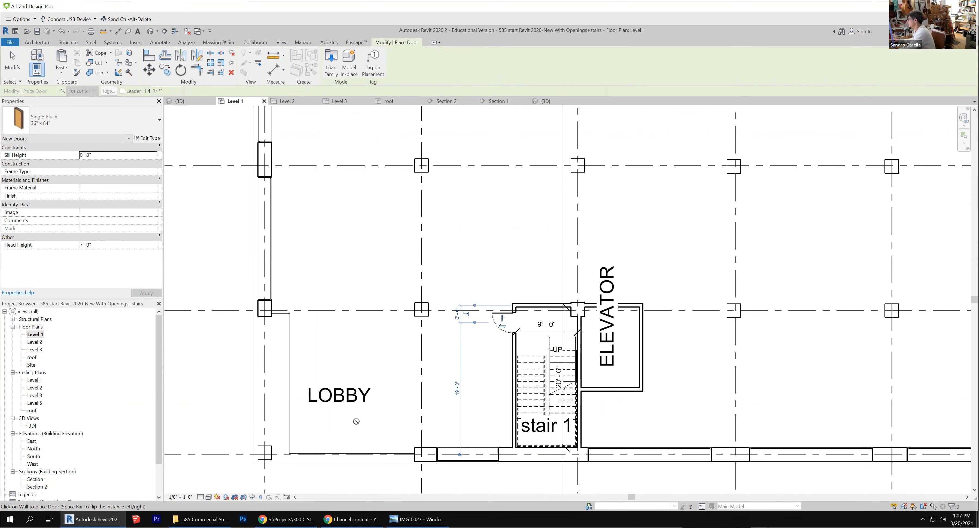
Step: Place Single-Flush 36" x 84" doors at stair 2, one swinging inward in its south wall and one outward in the north exterior wall
scroll(356, 421, down, 2)
scroll(444, 488, down, 2)
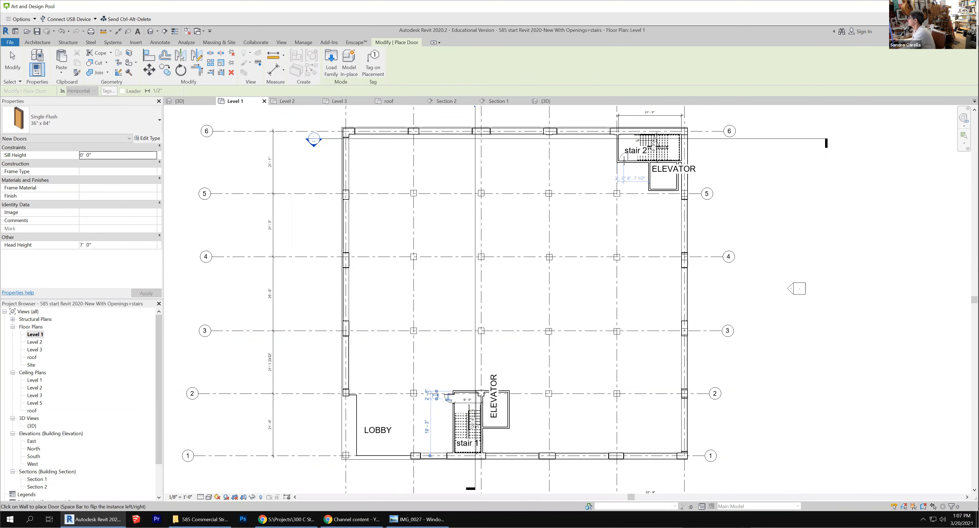
scroll(625, 157, up, 2)
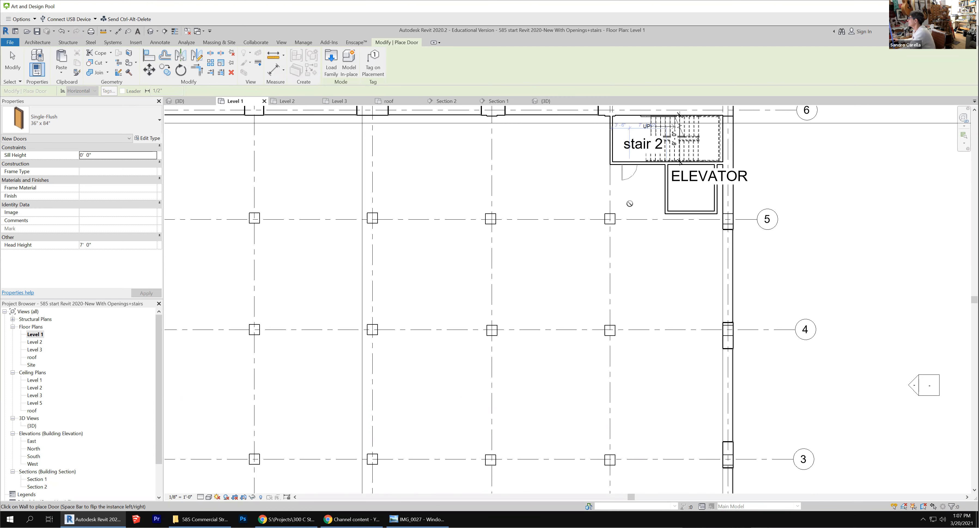
scroll(628, 190, down, 2)
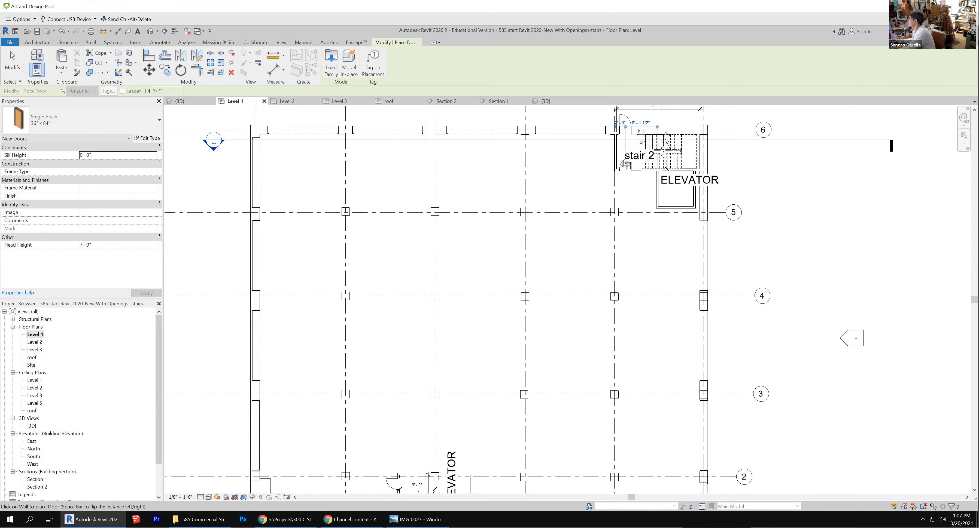
scroll(626, 168, up, 2)
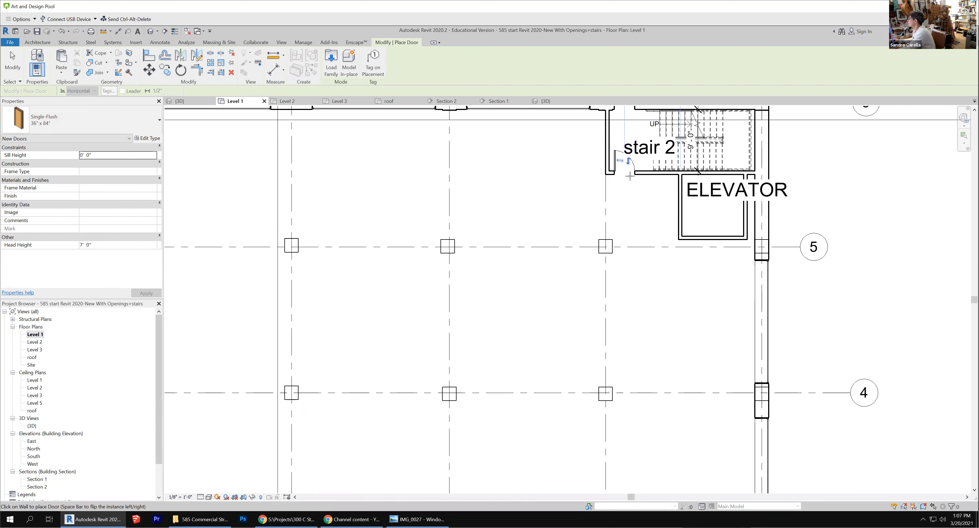
scroll(651, 284, down, 3)
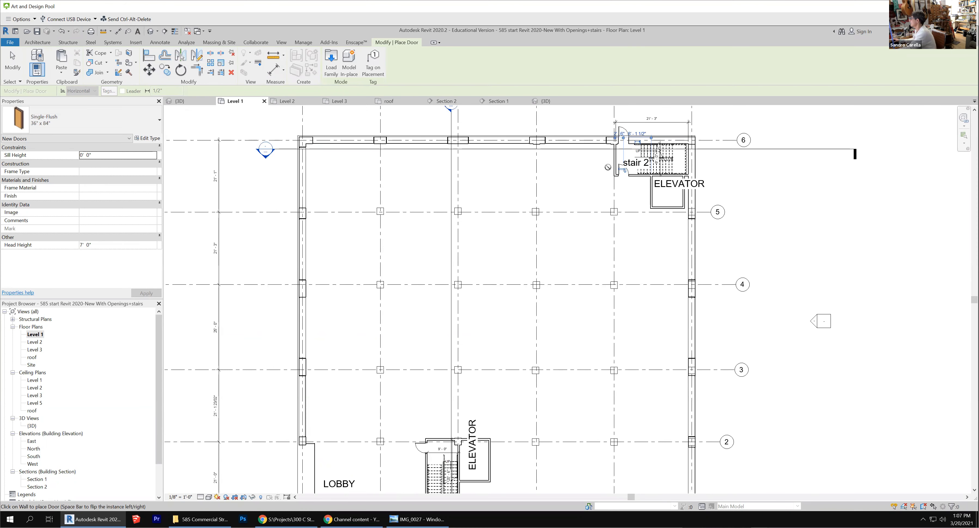
Step: Load the Door-Opening family from the Doors library folder
scroll(608, 167, down, 2)
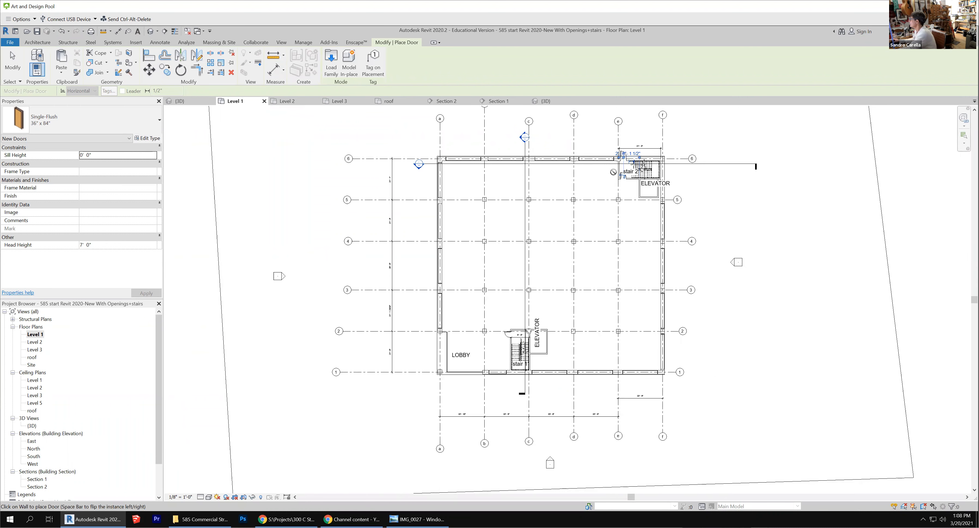
scroll(608, 170, up, 3)
scroll(640, 175, down, 2)
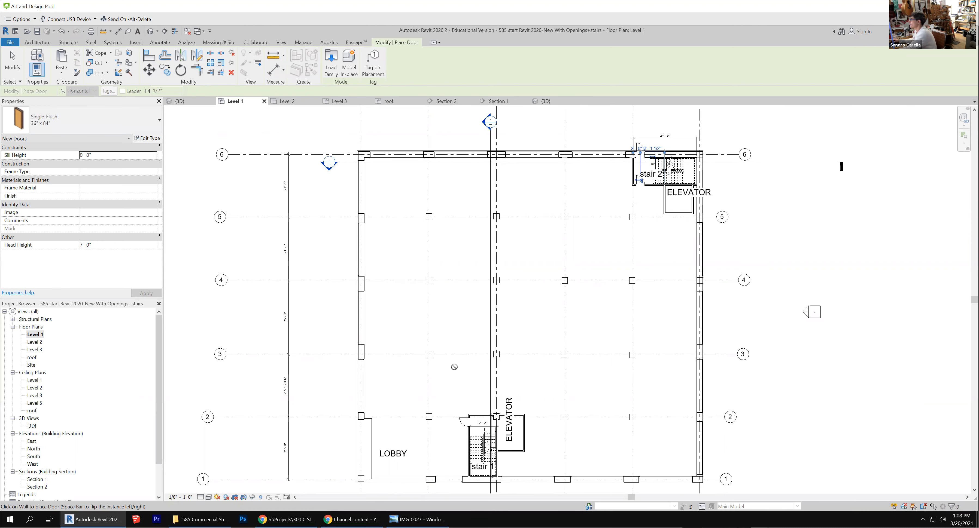
scroll(513, 452, up, 2)
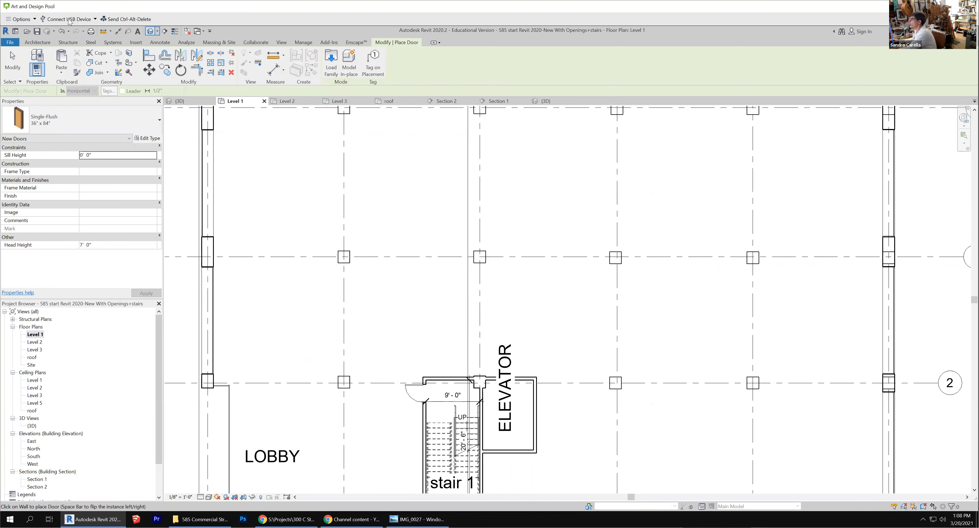
click(137, 42)
click(338, 57)
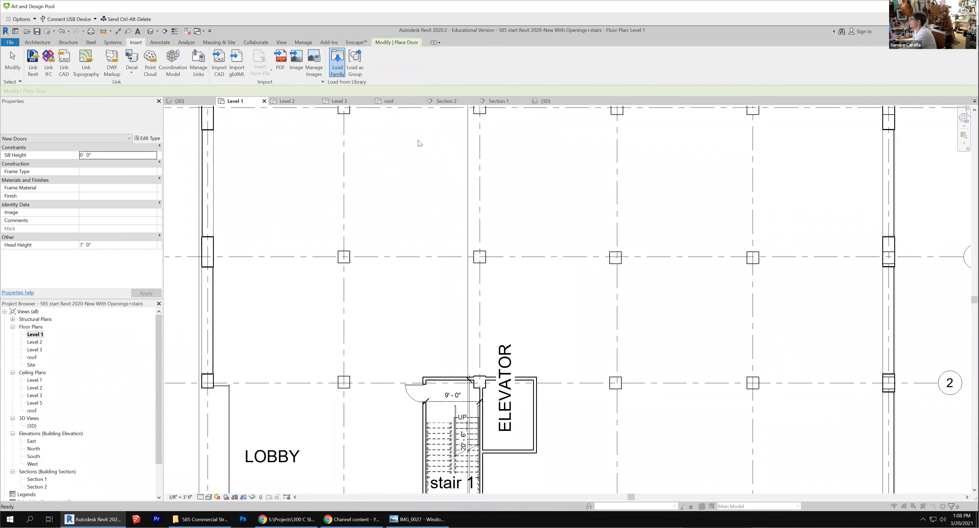
double_click(417, 284)
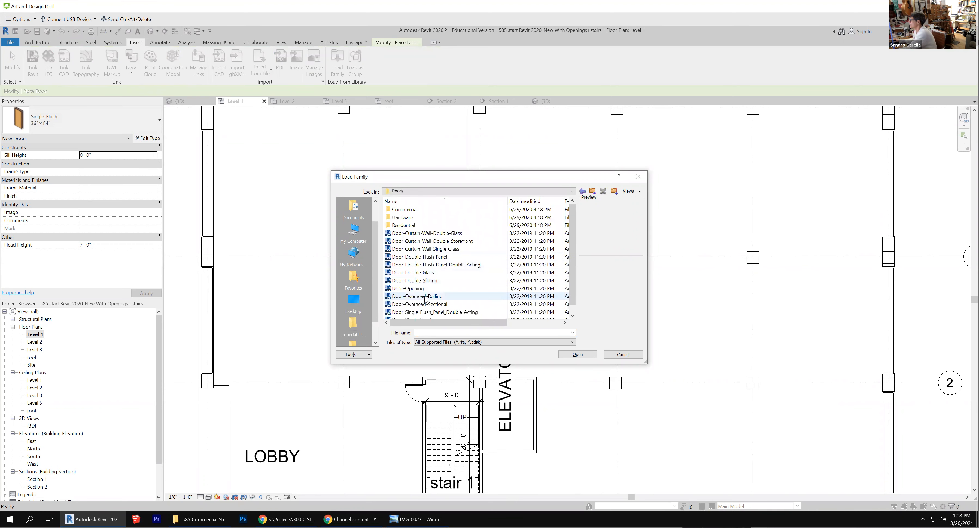
click(421, 289)
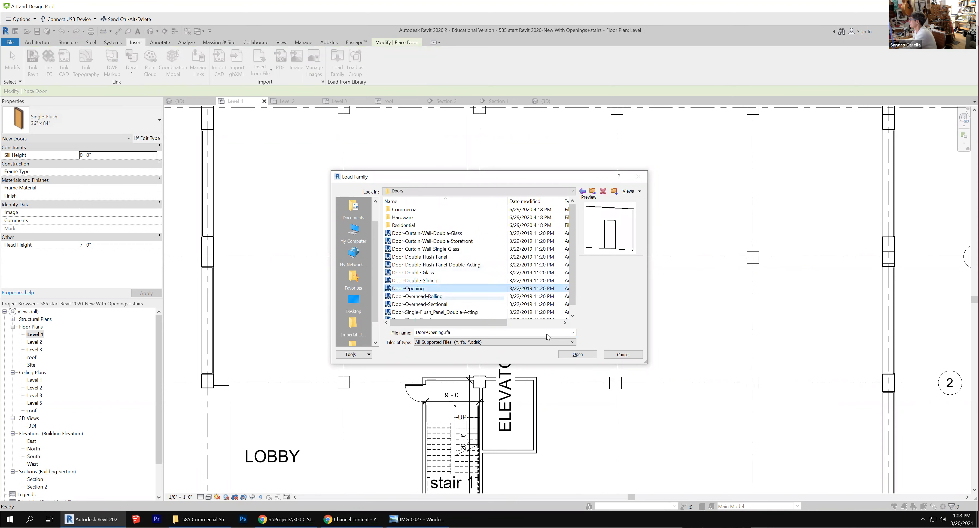
click(576, 355)
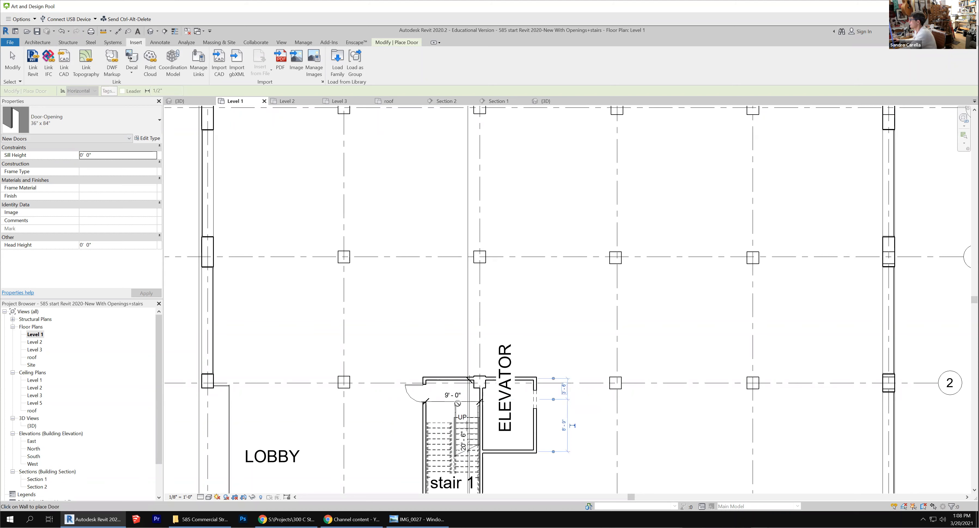
Step: Place 36" x 84" Door-Openings in the east wall of stair 1's elevator shaft and the west wall of stair 2's elevator shaft
scroll(431, 404, down, 2)
scroll(658, 132, up, 4)
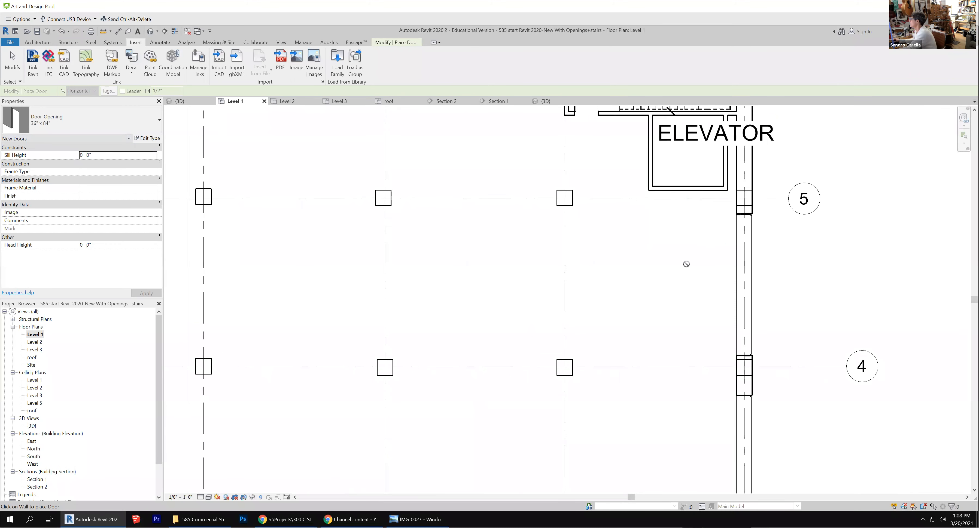
scroll(689, 237, down, 2)
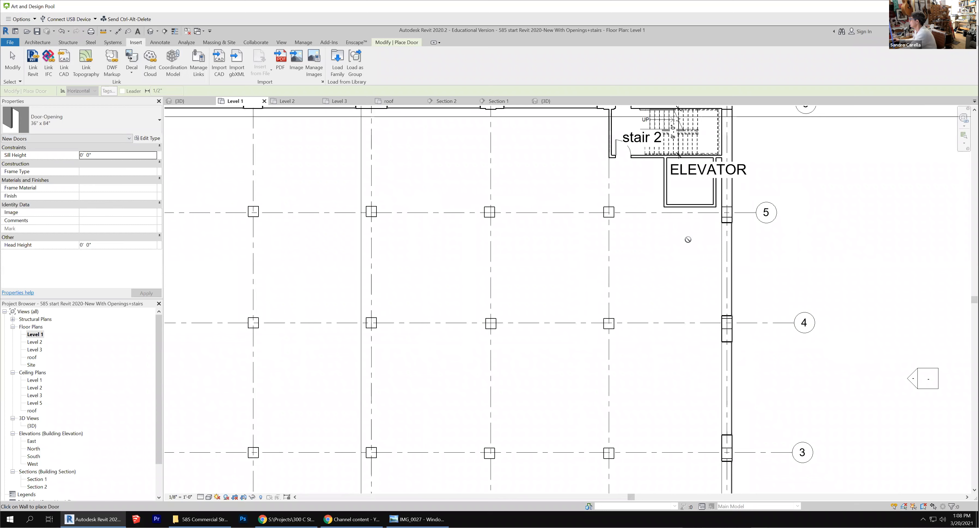
click(665, 191)
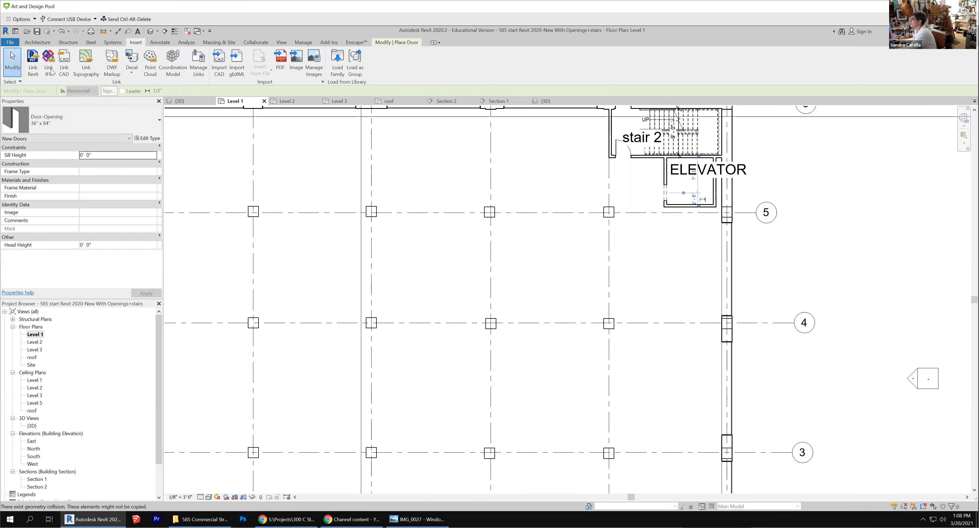
key(Escape)
key(Escape)
scroll(639, 190, down, 3)
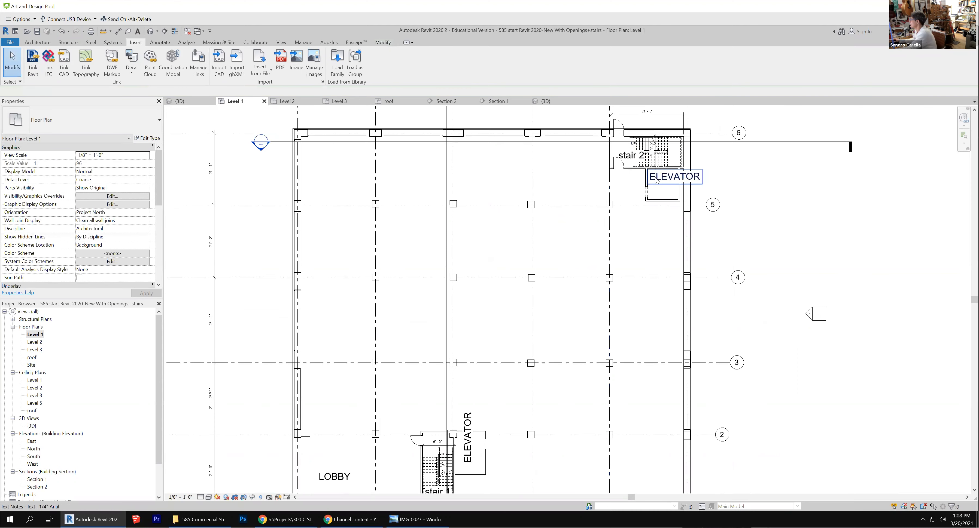
Step: Copy both Level 1 elevator openings and paste them aligned to Level 2, Level 3 and roof
click(648, 191)
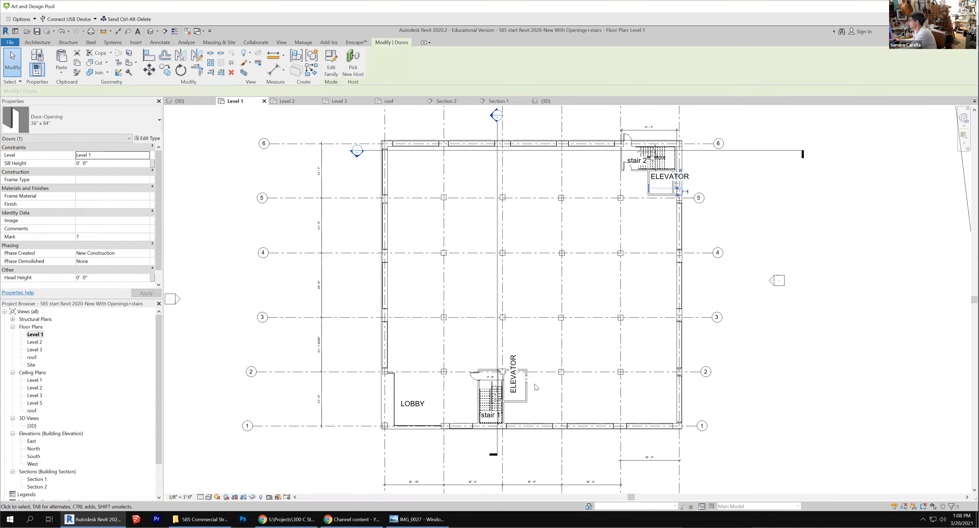
scroll(536, 387, up, 2)
ctrl+click(564, 386)
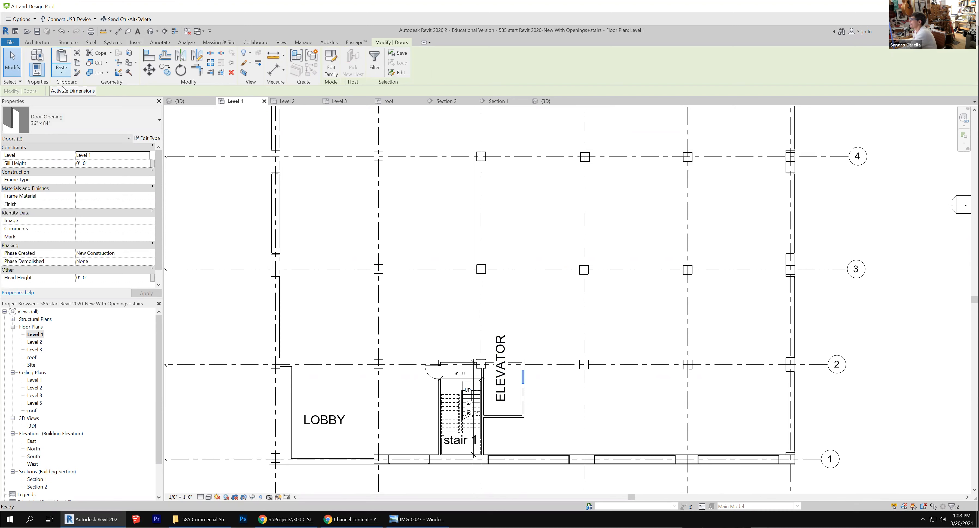
click(62, 72)
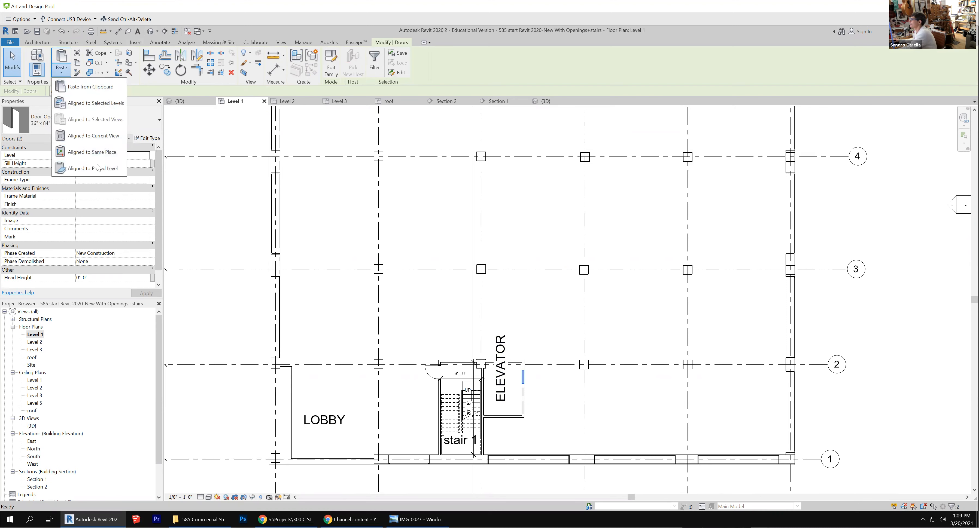
click(95, 103)
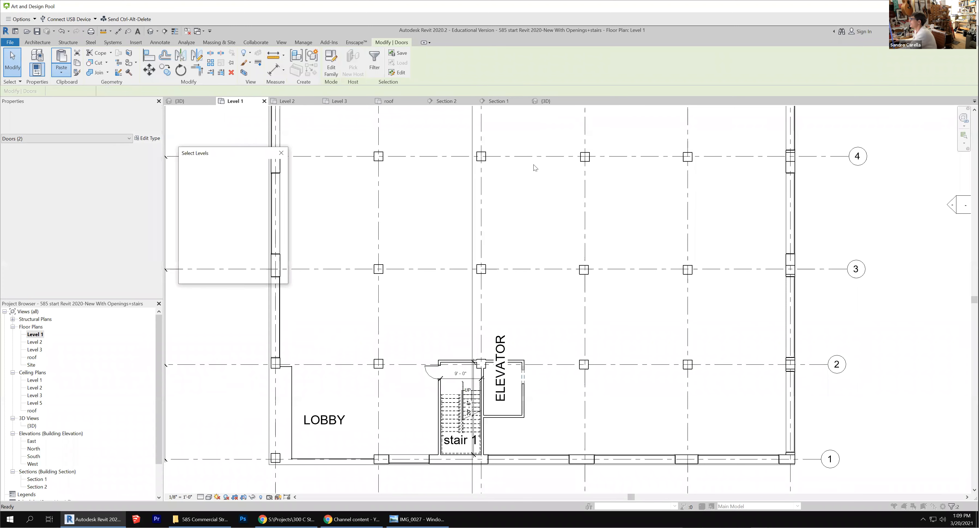
click(194, 172)
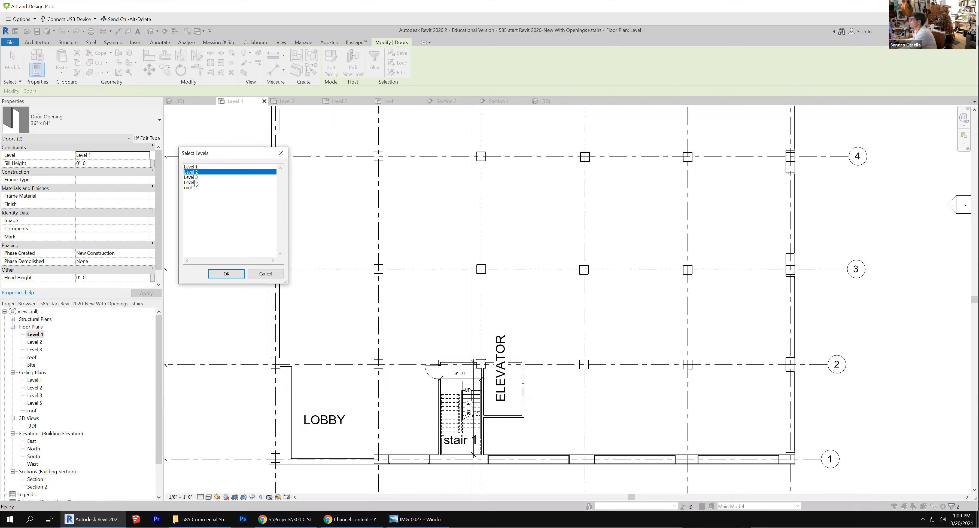
ctrl+click(193, 178)
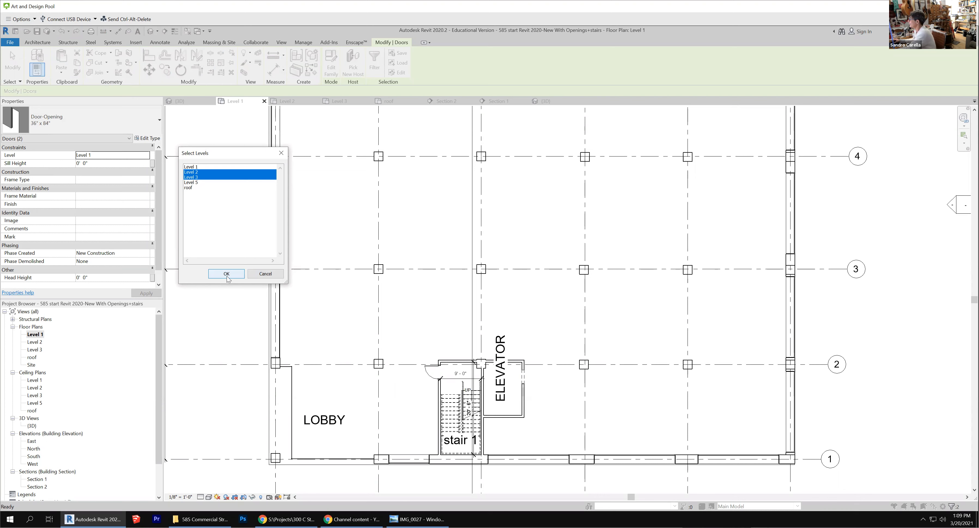
ctrl+click(188, 188)
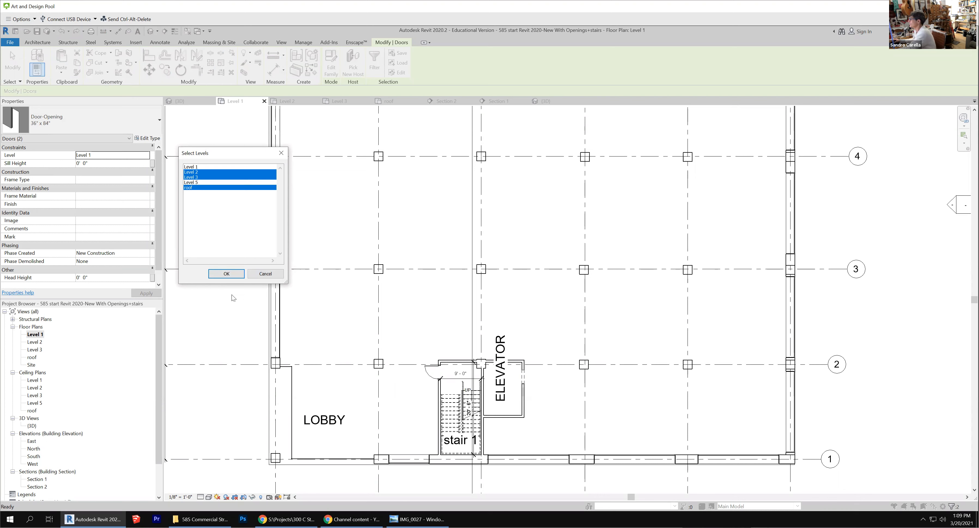
click(226, 274)
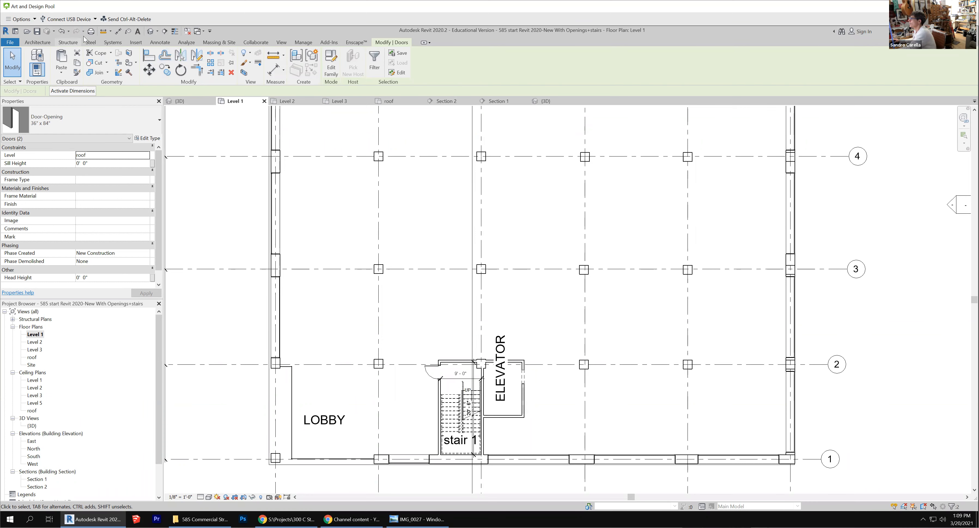
Step: Open the 3D view and stretch the Level 5 datum plane forward so it spans the whole building
click(150, 31)
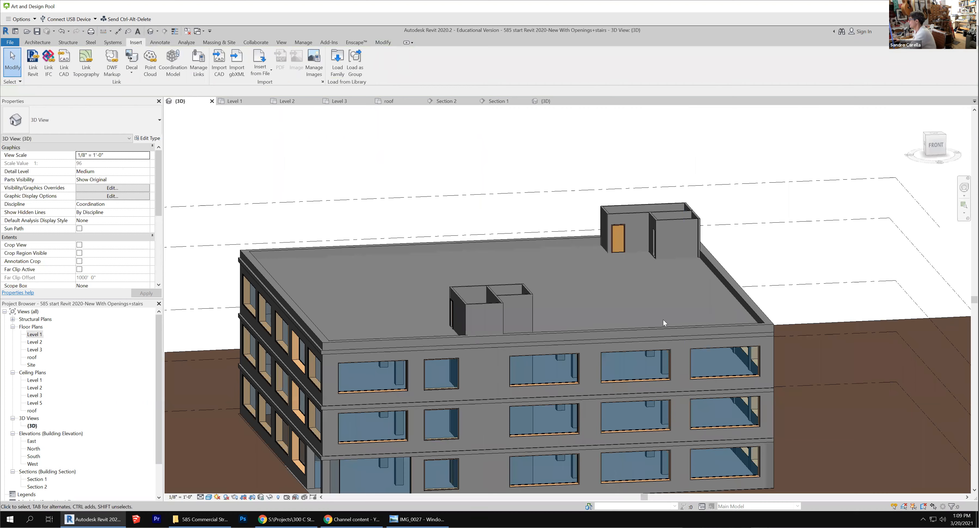
shift+middle_drag(546, 325, 608, 352)
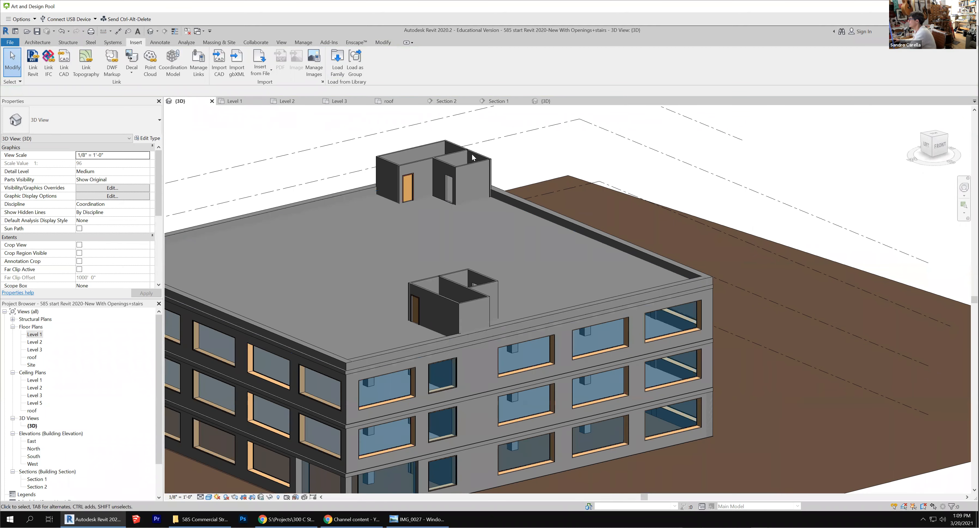
scroll(613, 259, up, 3)
scroll(640, 287, down, 5)
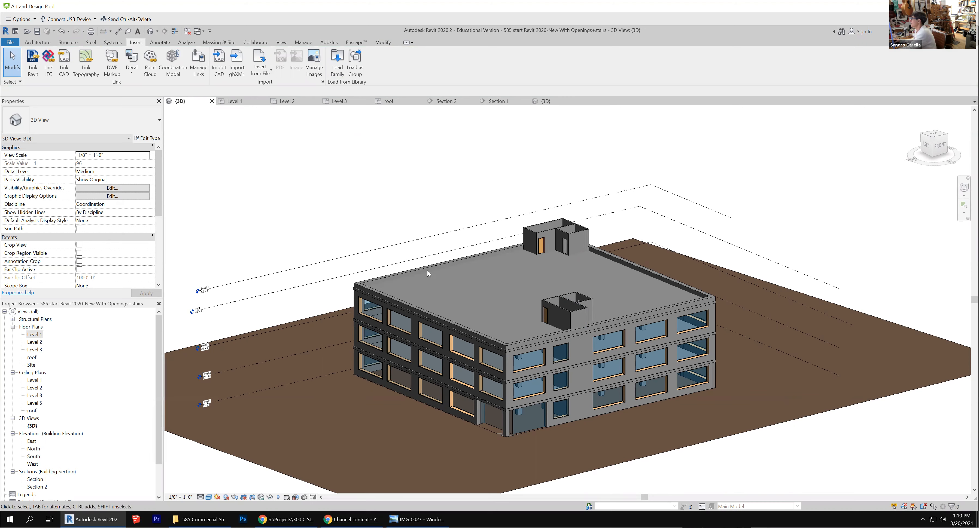
scroll(573, 306, up, 2)
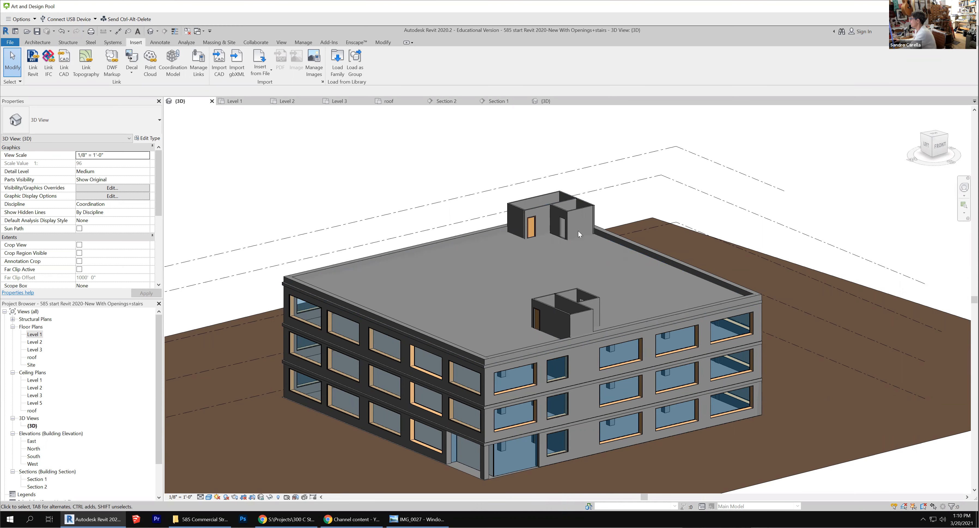
scroll(579, 234, down, 3)
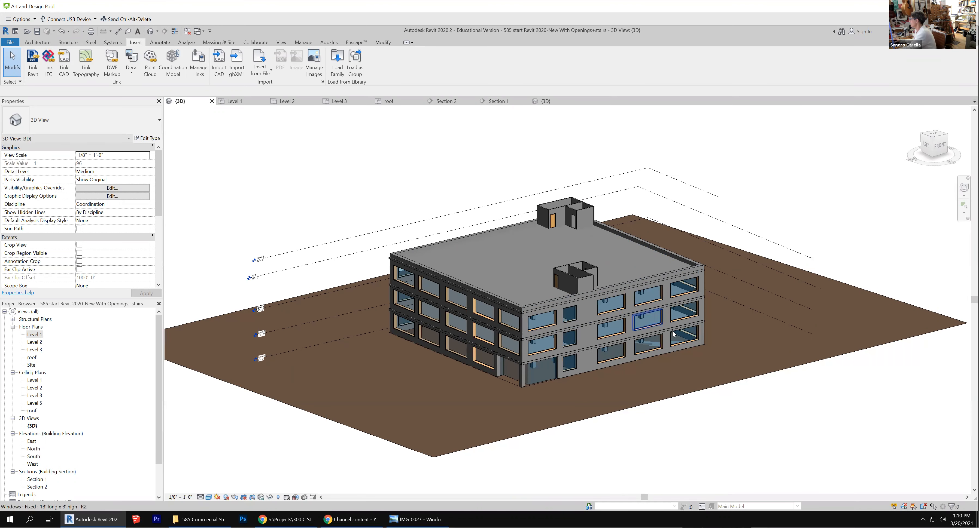
click(288, 254)
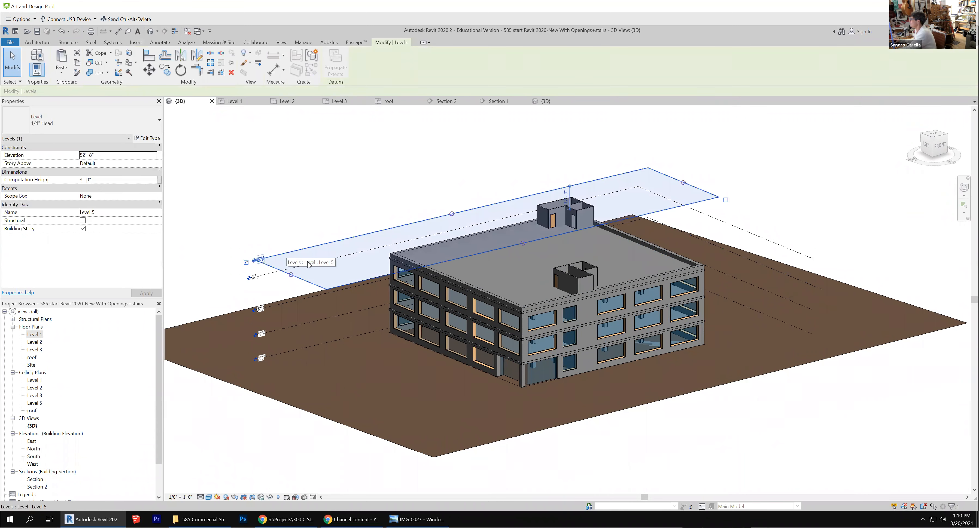
drag(523, 243, 633, 289)
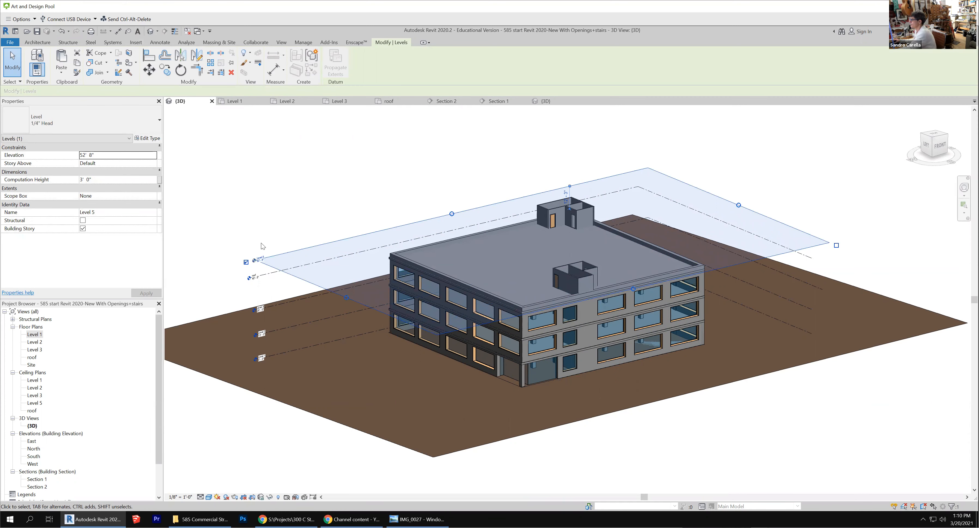
key(Escape)
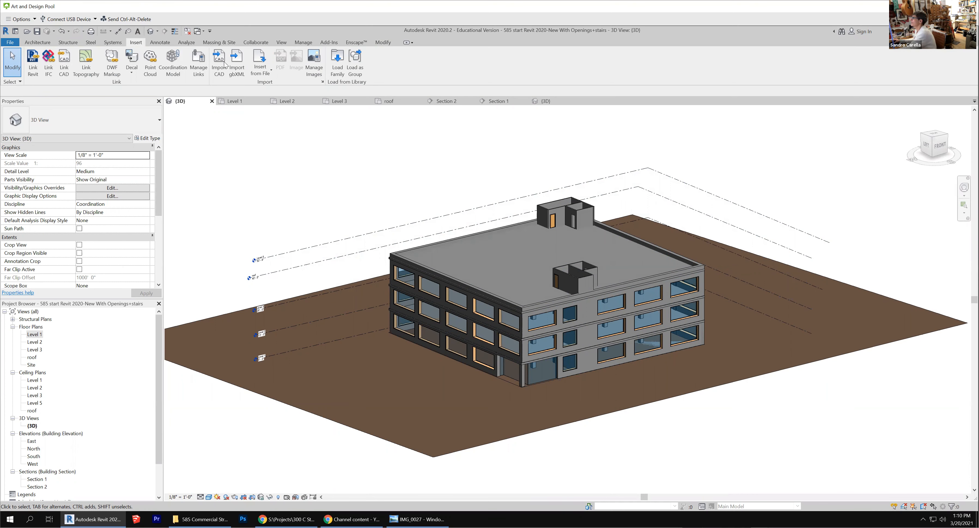
Step: Create a new floor plan view for Level 5 and select it among the floor plans
click(281, 43)
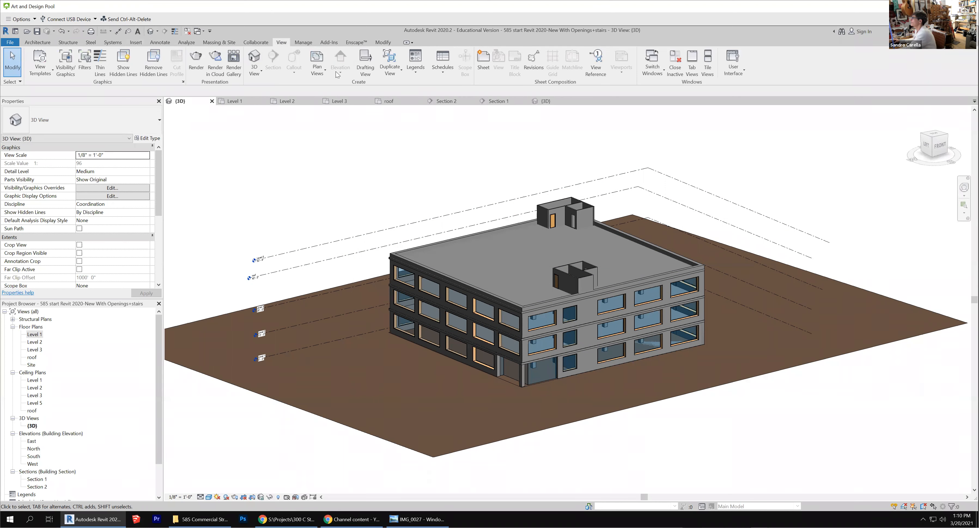
click(326, 73)
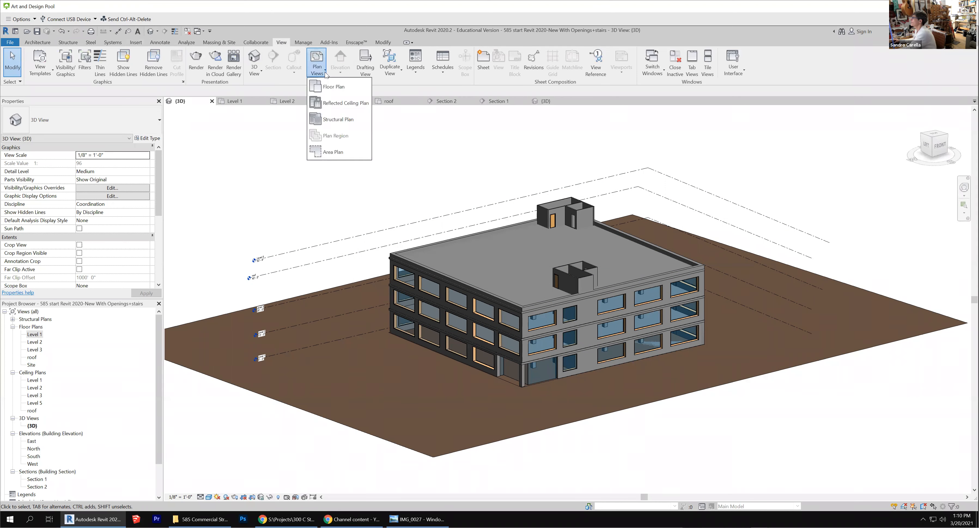
click(329, 87)
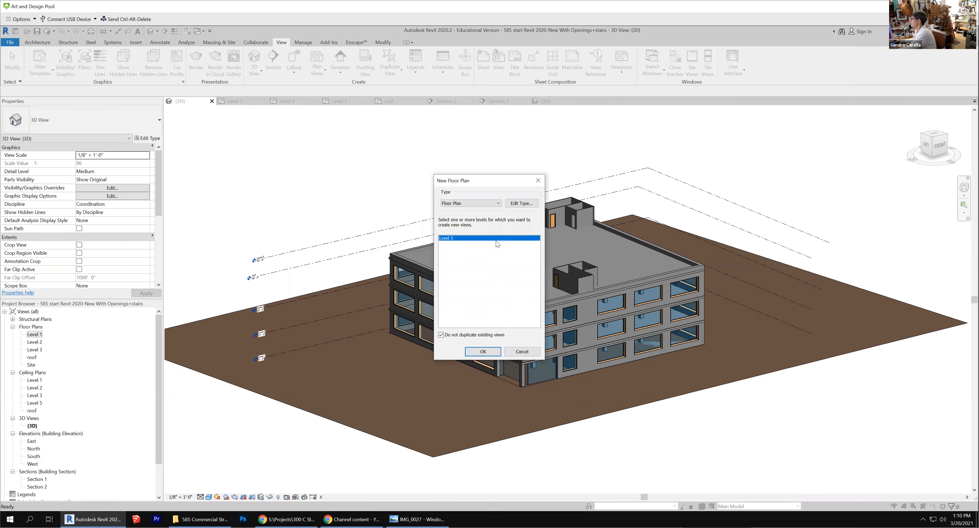
click(478, 351)
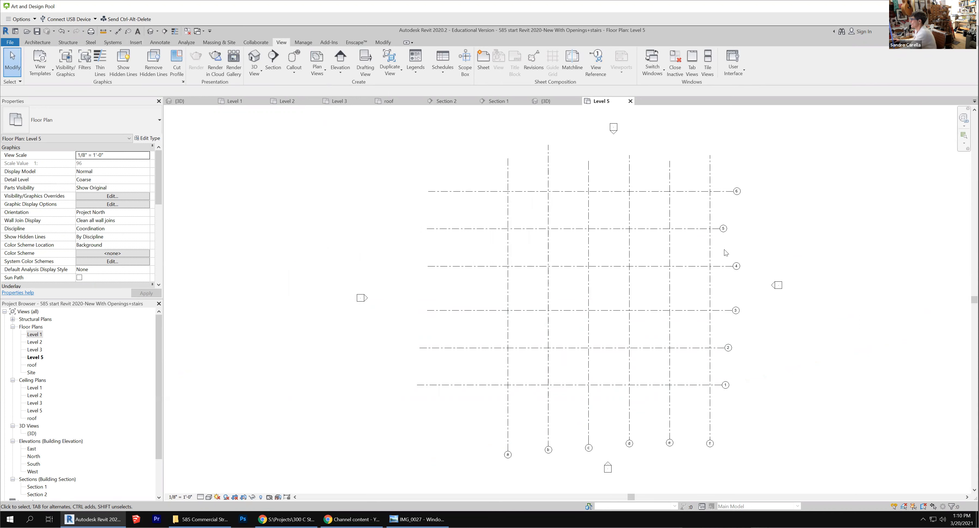
click(32, 359)
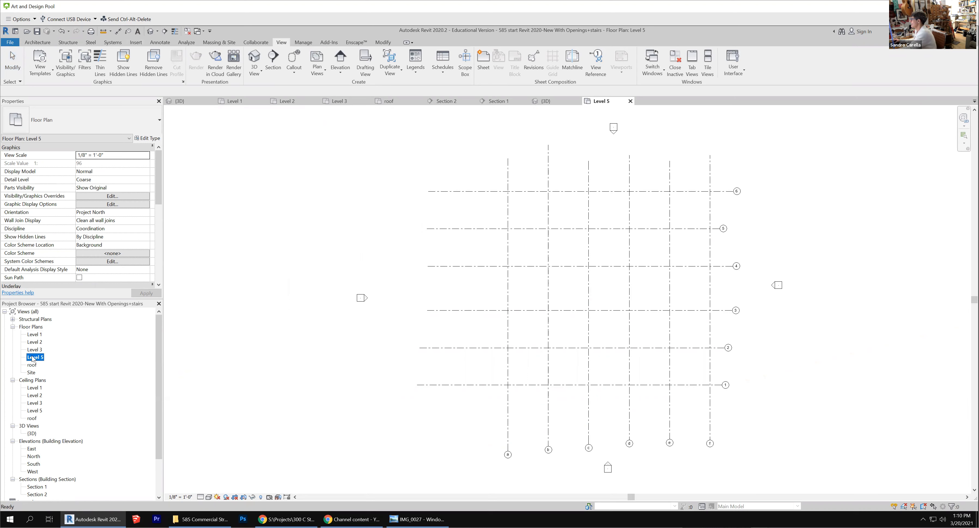
scroll(563, 340, down, 2)
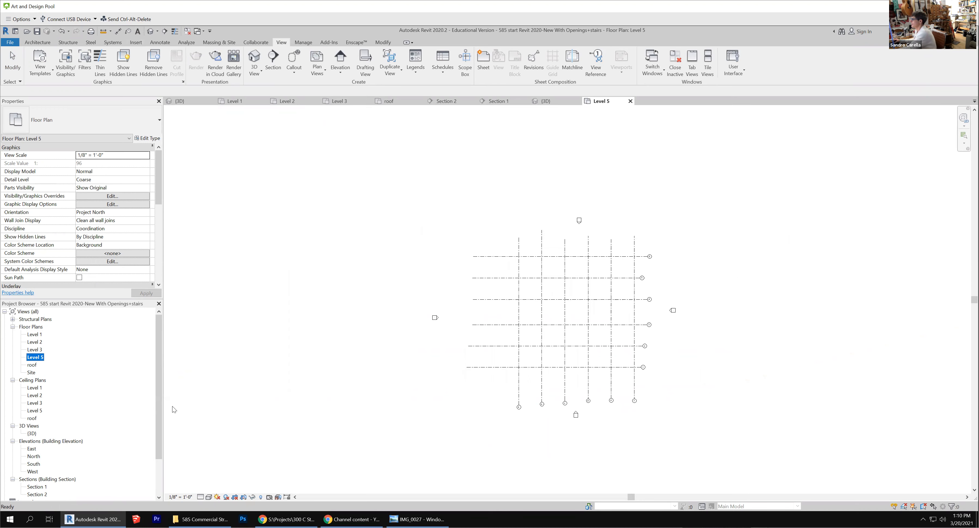
Step: Return to the 3D view and select the Level 5 datum plane above the roof
click(150, 31)
scroll(245, 253, up, 3)
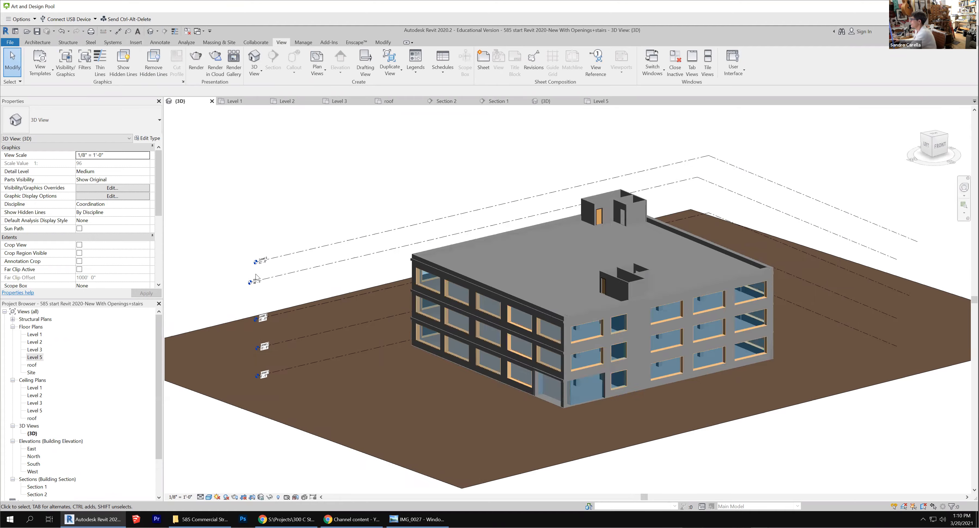
click(322, 249)
click(321, 248)
scroll(321, 249, down, 3)
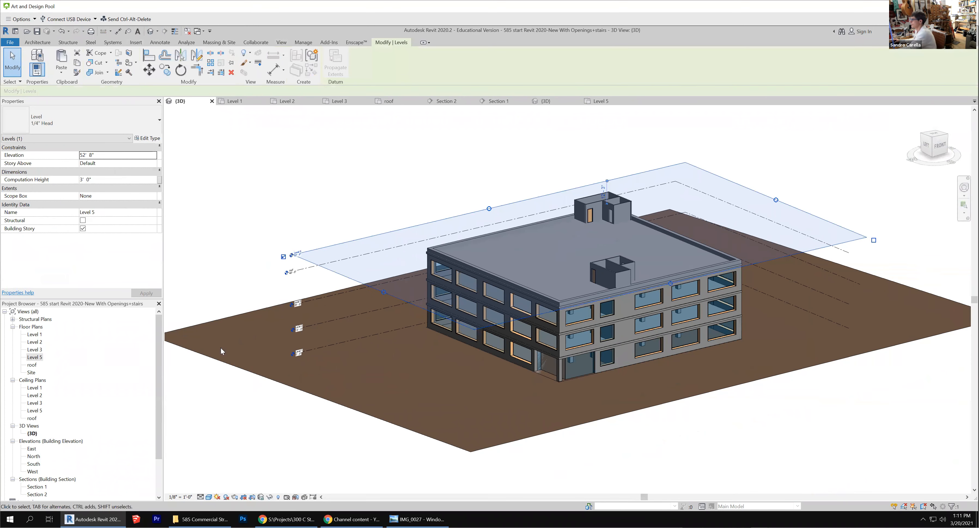
Step: Open the Level 5 floor plan and set its underlay range base level to roof
double_click(36, 357)
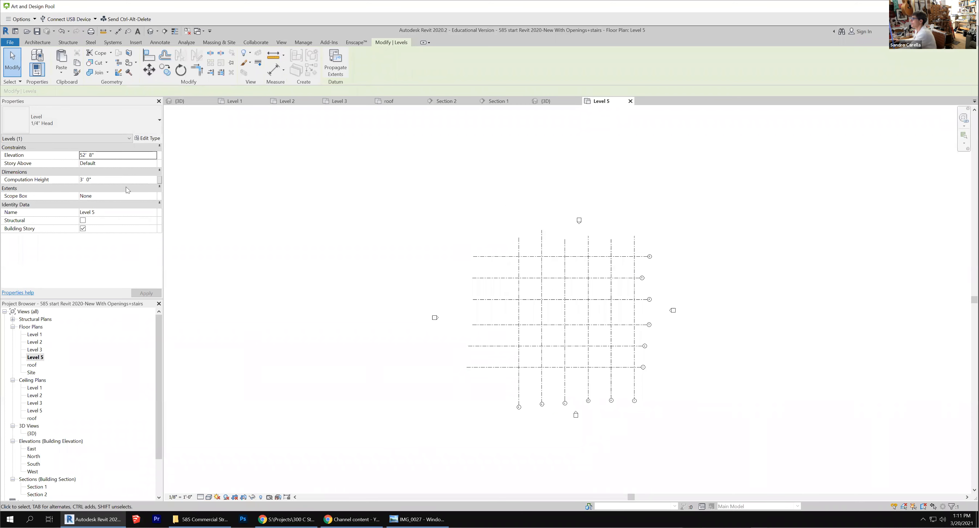
click(213, 207)
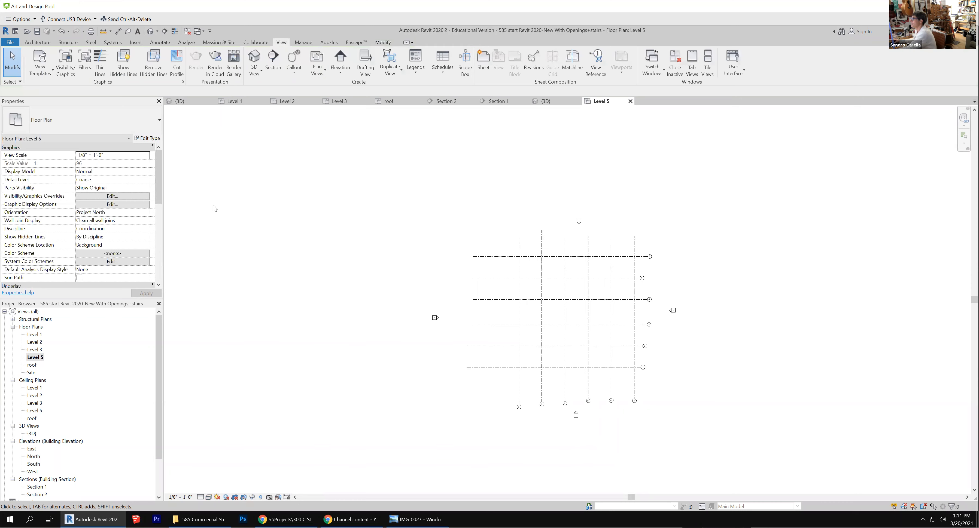
scroll(113, 232, down, 3)
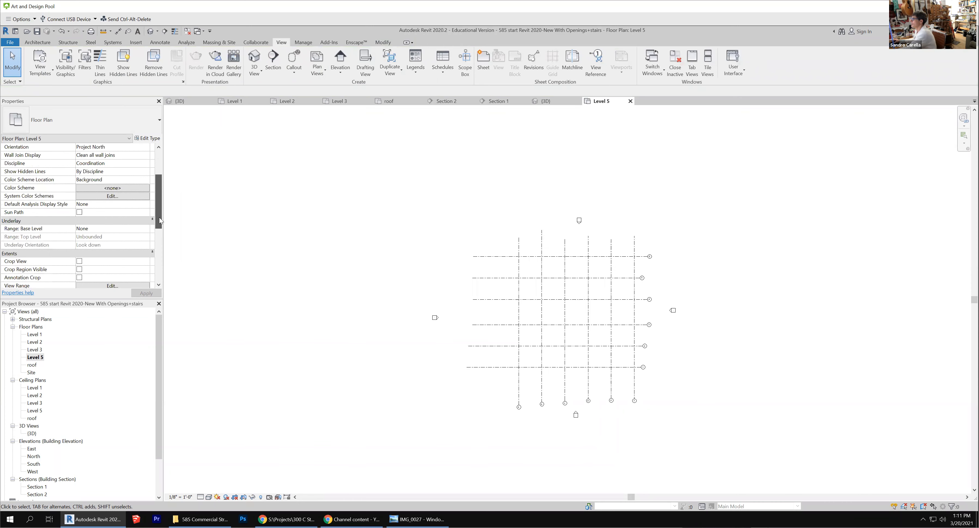
click(146, 230)
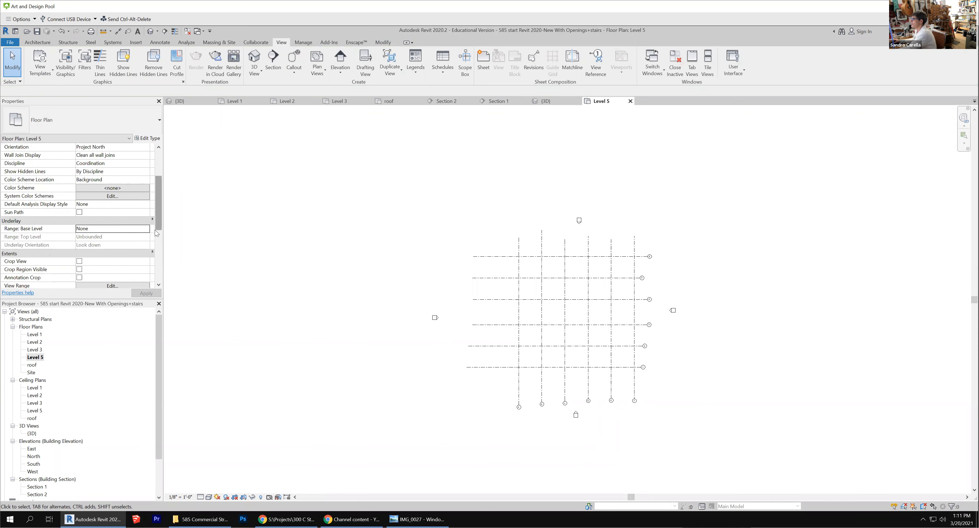
click(146, 230)
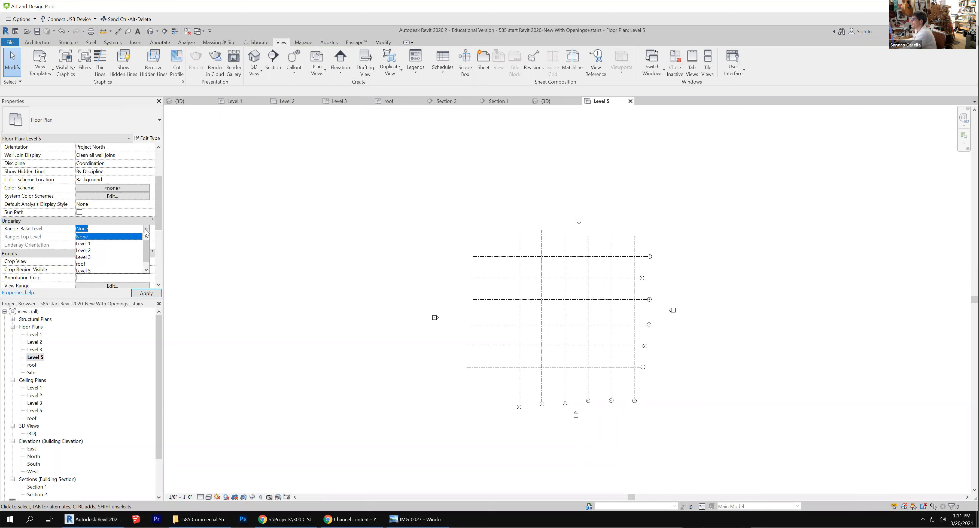
click(86, 264)
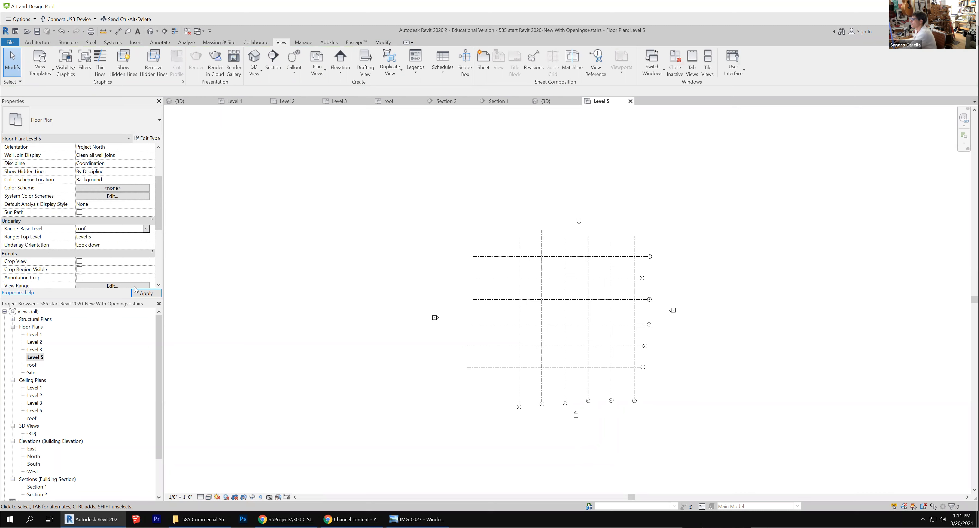
click(147, 294)
scroll(620, 294, up, 4)
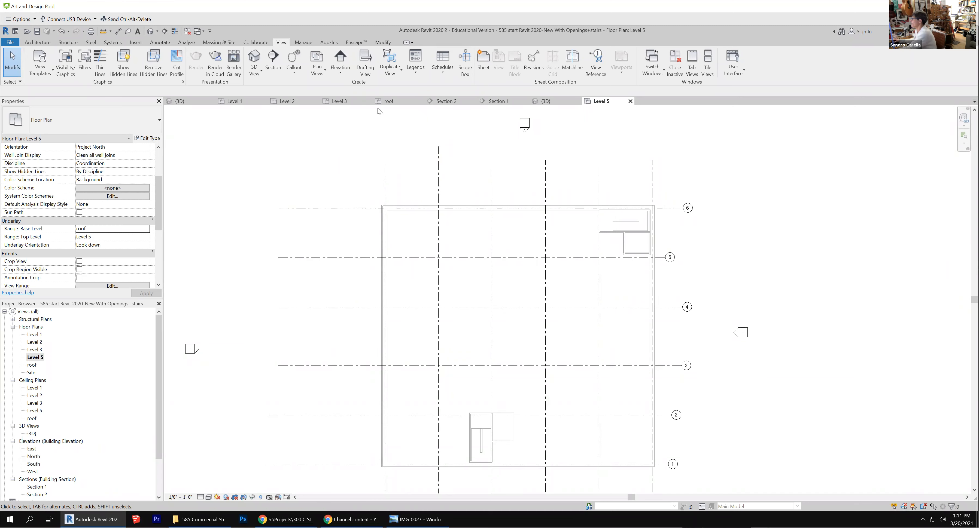
Step: Start a Generic - 12" floor and sketch a closed L-shaped boundary about 28'-6" wide around the stair 2 and elevator shafts near grid 6
click(37, 42)
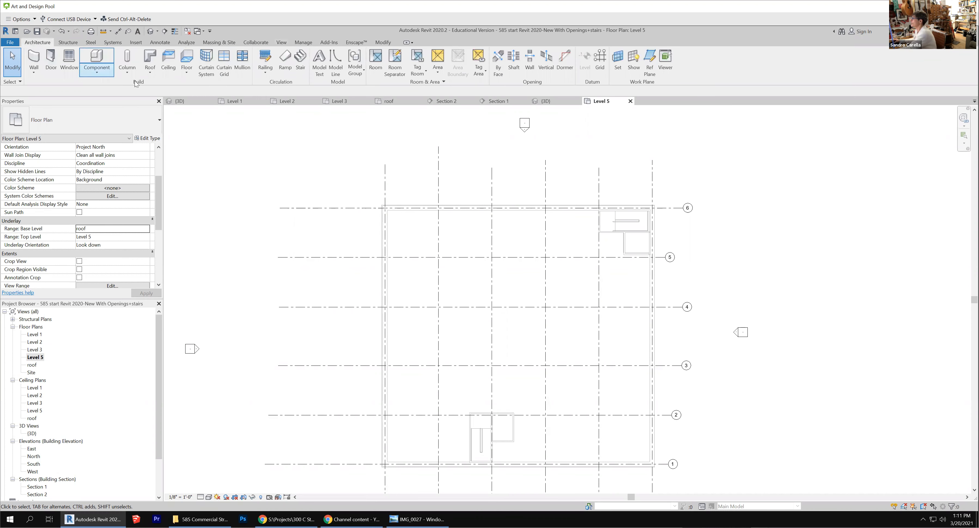
click(187, 59)
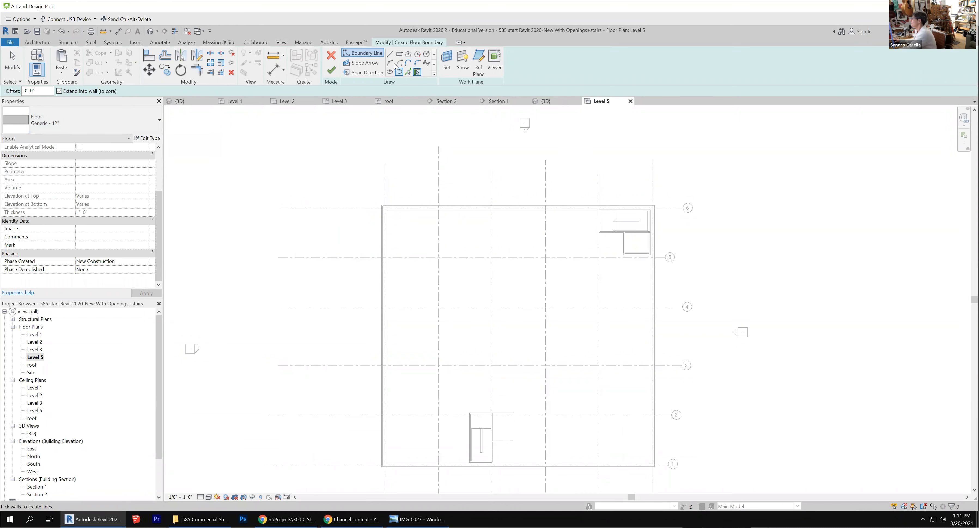
click(390, 54)
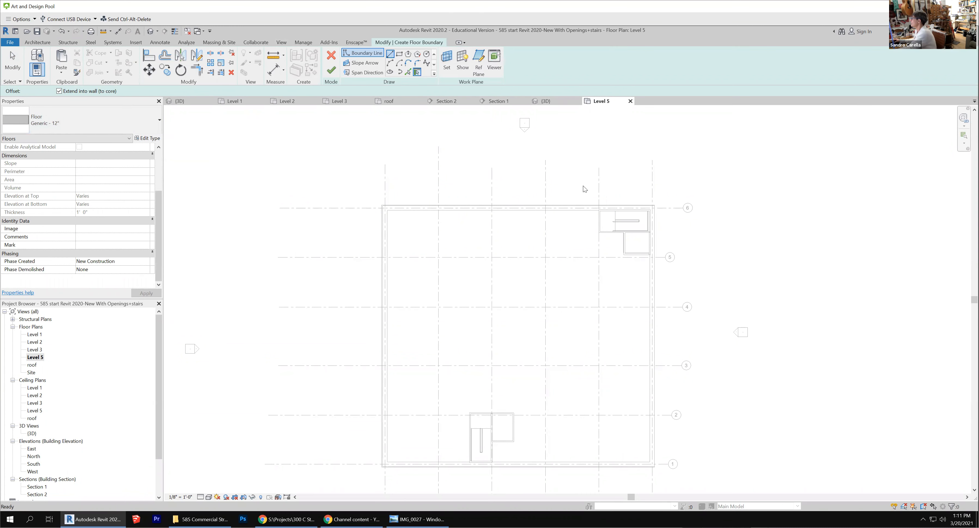
click(596, 210)
click(595, 240)
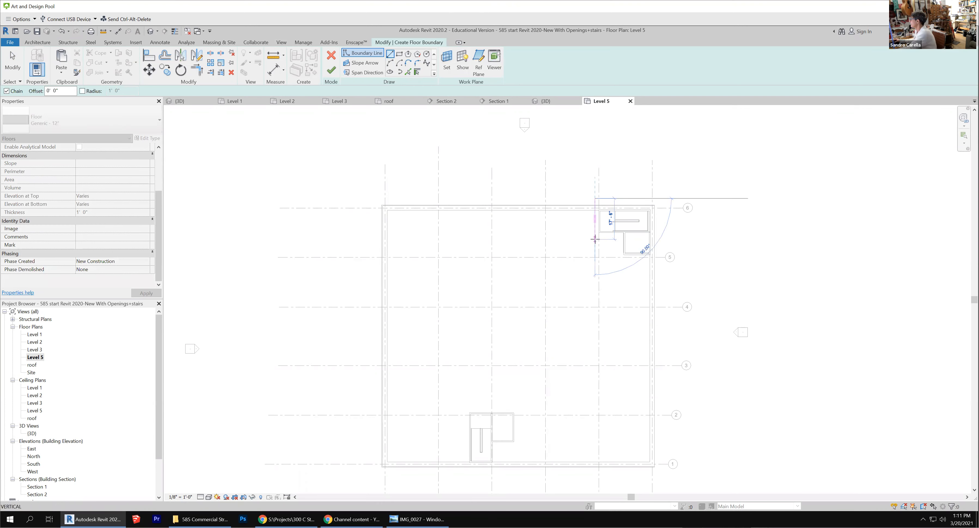
click(616, 239)
click(616, 265)
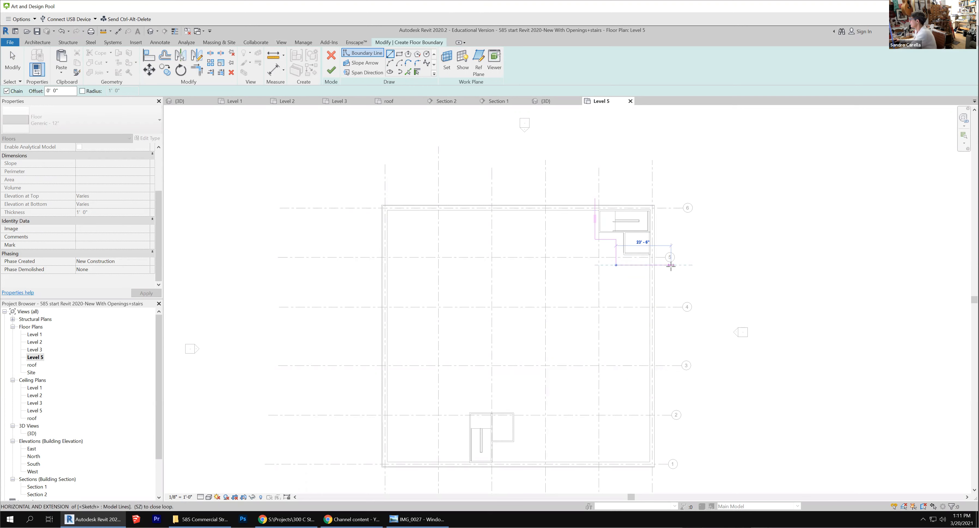
click(661, 265)
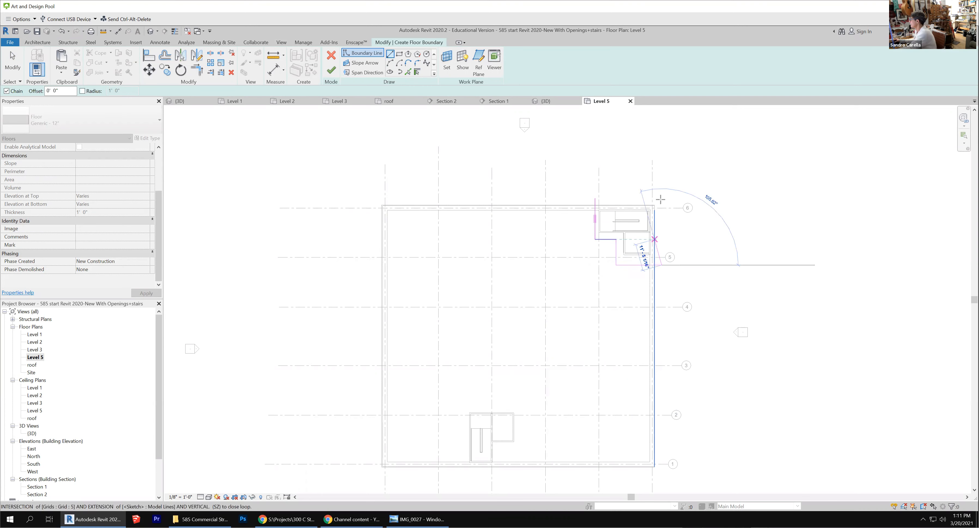
click(661, 198)
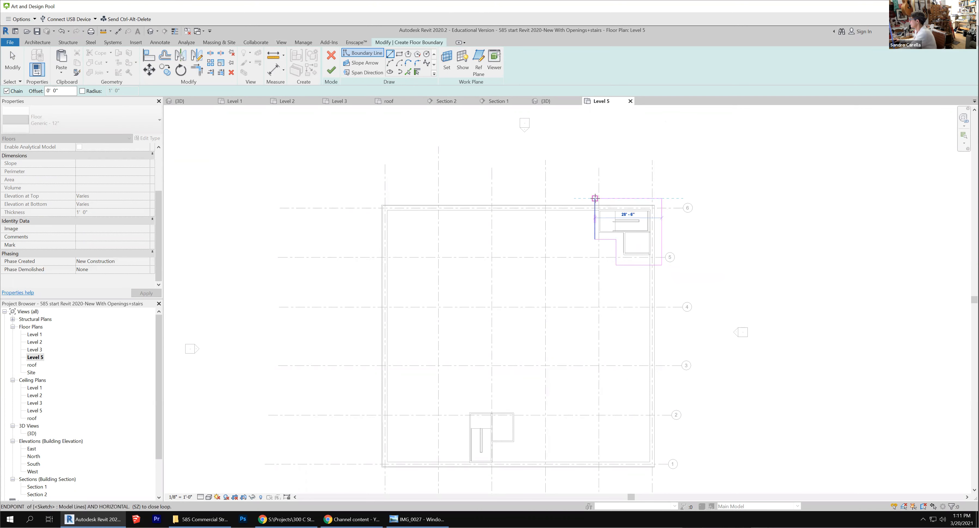
Step: Sketch a second L-shaped floor boundary around the stair 1 and elevator shafts near grid 1, with lower edges about 14' and 11' long
scroll(519, 213, down, 2)
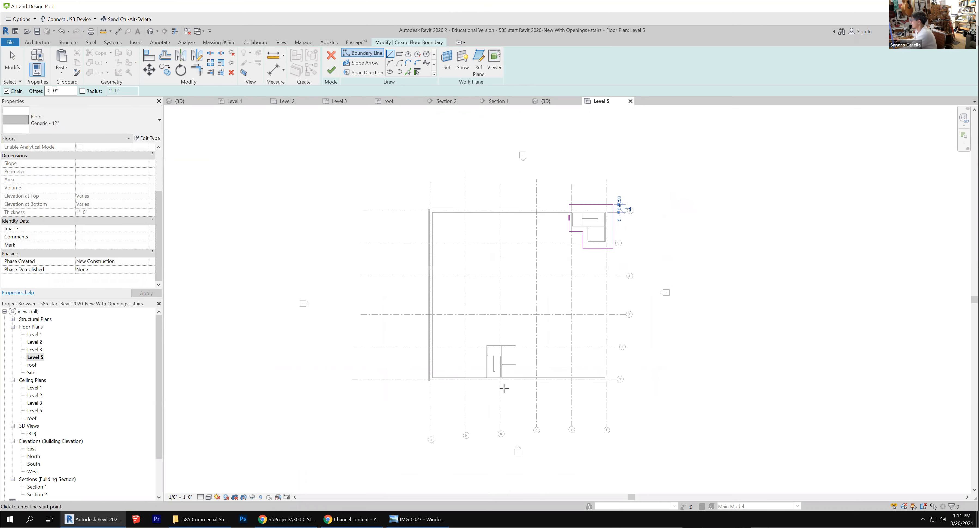
scroll(467, 401, up, 1)
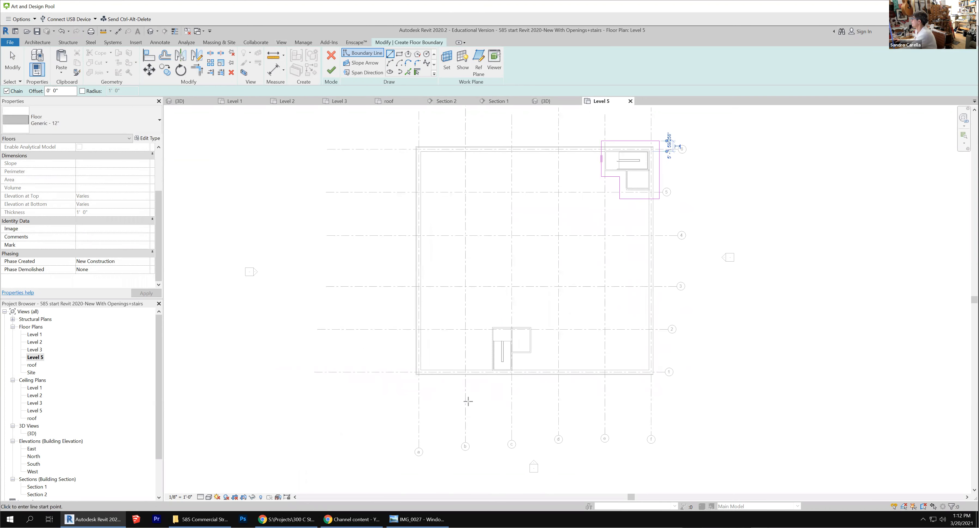
click(487, 317)
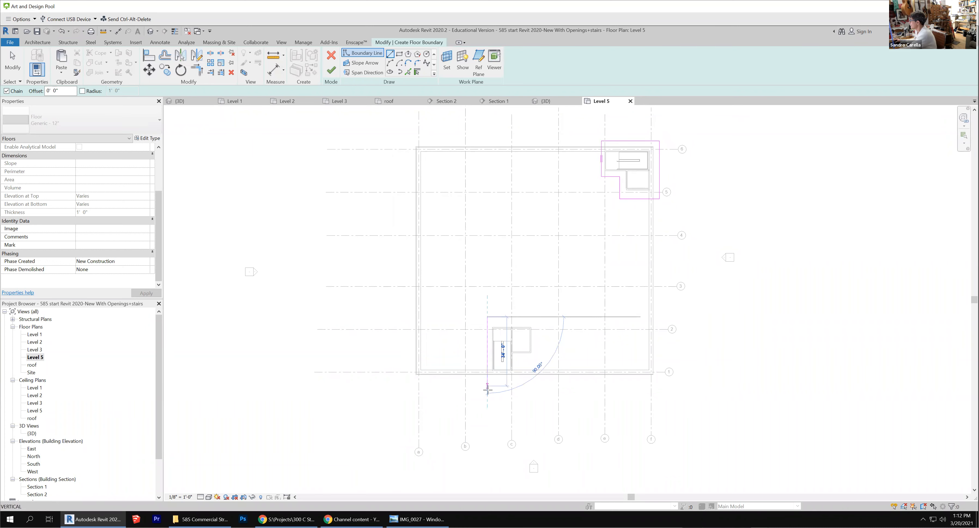
scroll(487, 374, up, 3)
click(487, 372)
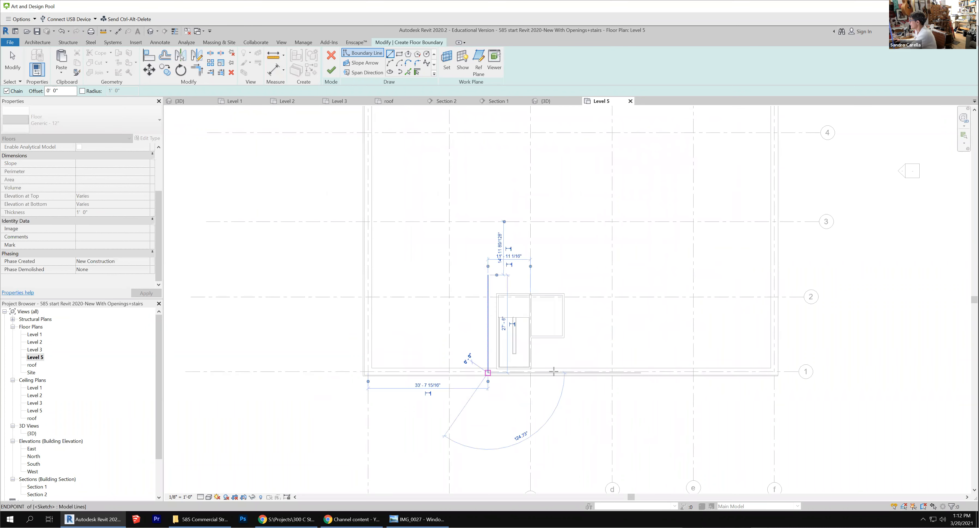
click(538, 372)
click(538, 346)
click(577, 346)
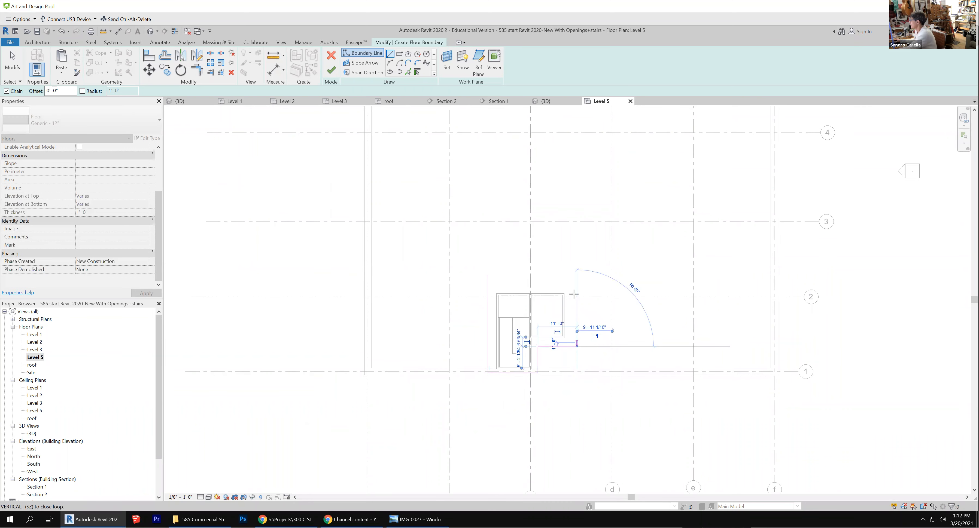
click(576, 282)
click(490, 284)
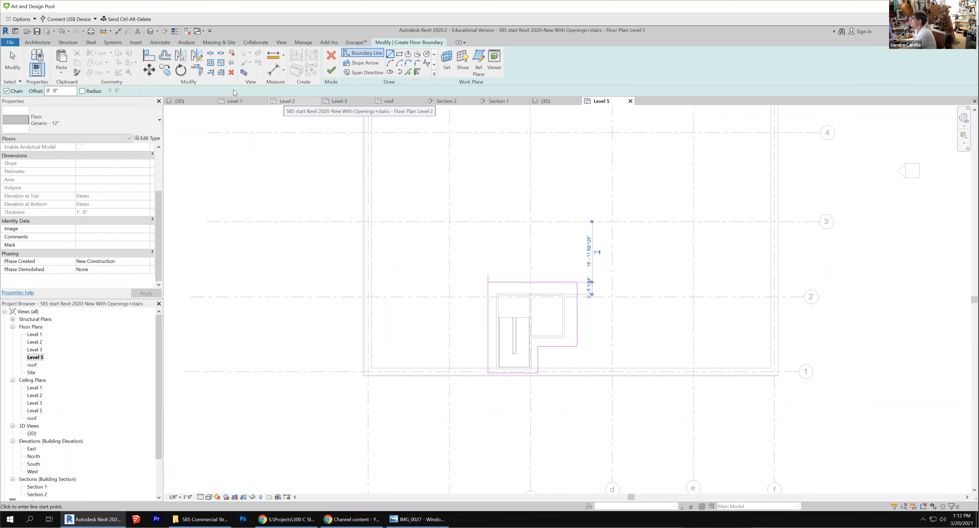
Step: Trim the overlapping corner of the boundary around the stair 1 shaft with Trim/Extend to Corner
click(196, 69)
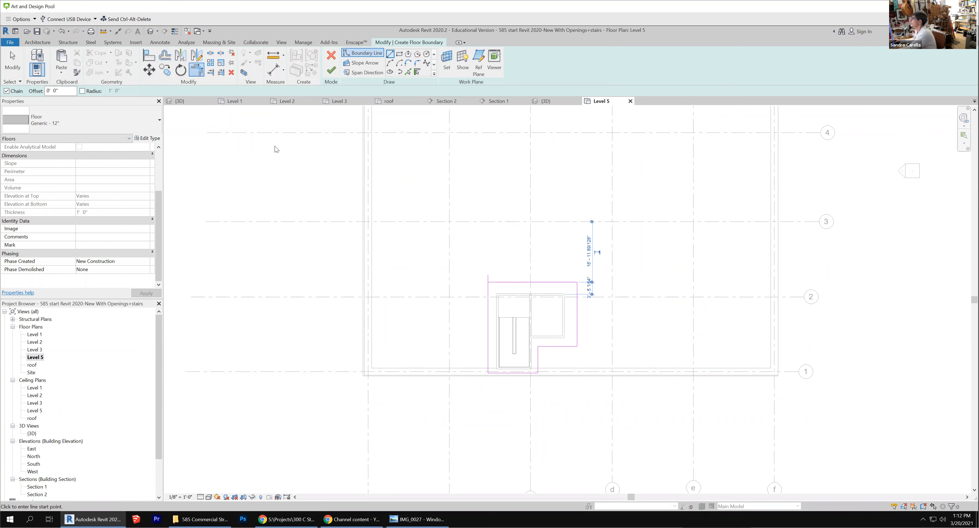
click(488, 290)
click(496, 282)
Step: Move the two outer edges of the stair 2 shaft boundary inward onto the outer faces of the building walls
scroll(531, 277, down, 2)
scroll(531, 417, down, 1)
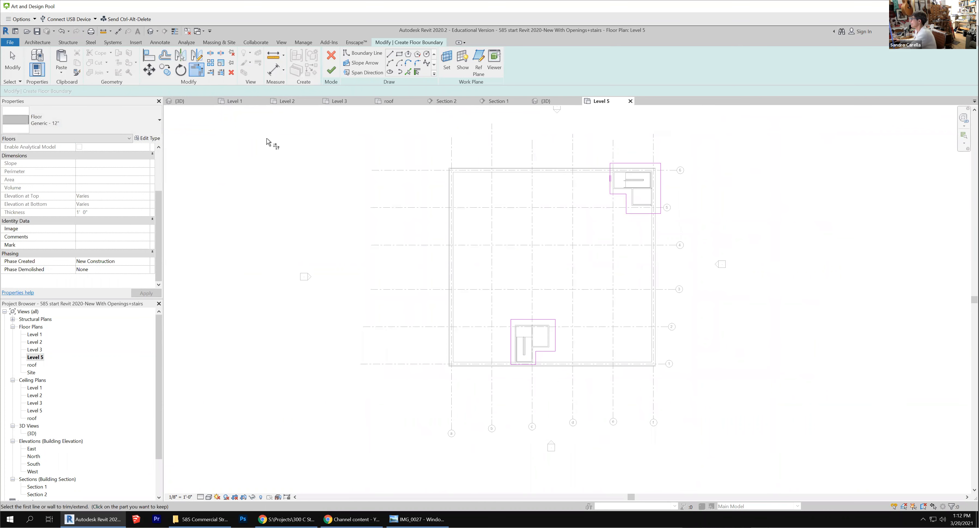
scroll(610, 147, up, 2)
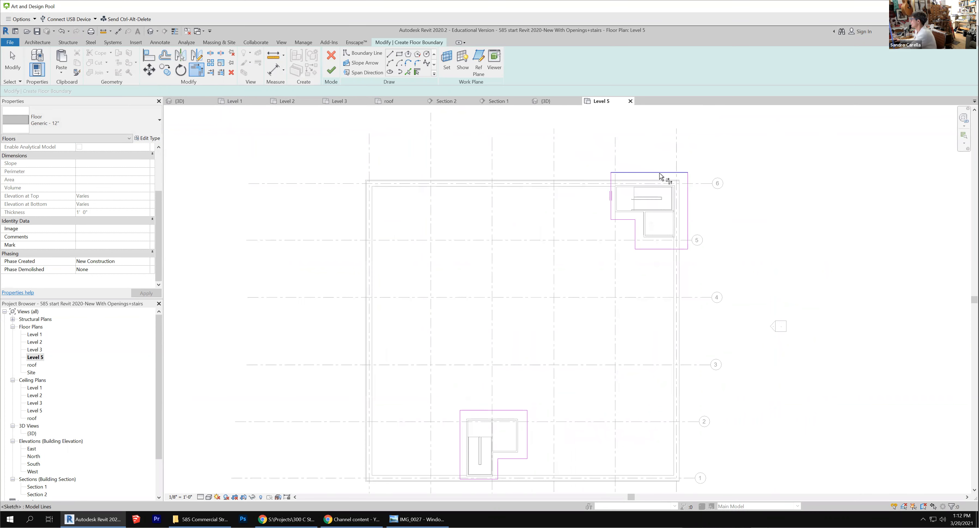
click(658, 173)
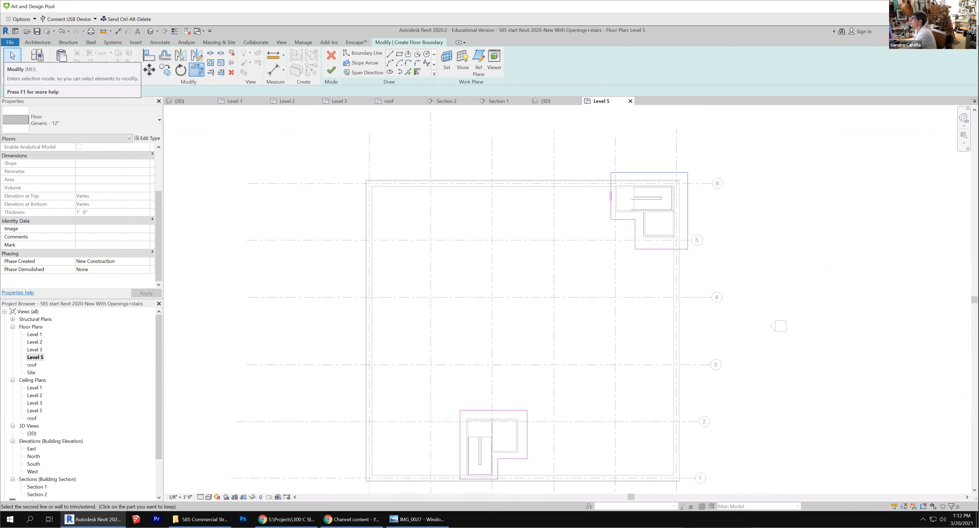
click(12, 61)
drag(637, 173, 644, 181)
click(687, 214)
drag(687, 213, 678, 213)
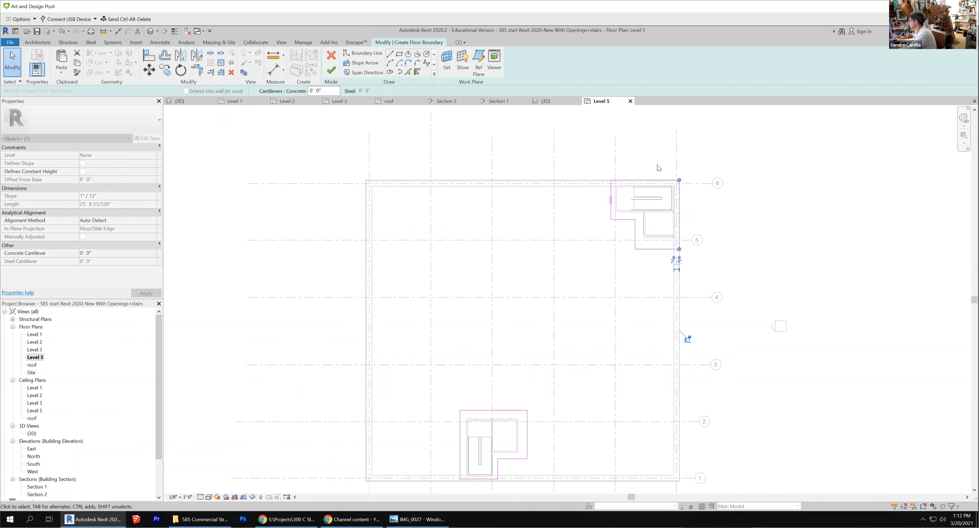
Step: Move the outer edge of the stair 1 shaft boundary onto the outer face of the grid 1 wall and finish the floor
scroll(677, 317, down, 2)
scroll(518, 396, up, 4)
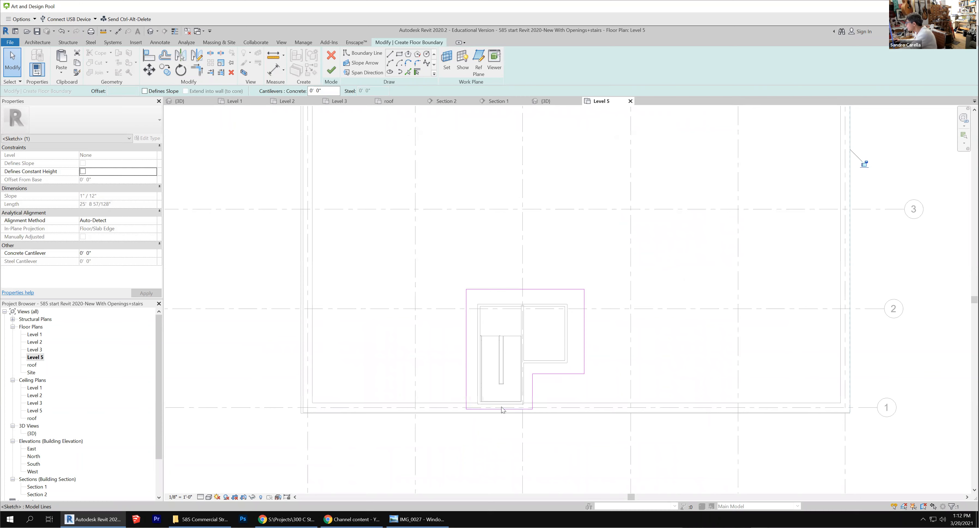
drag(500, 410, 500, 415)
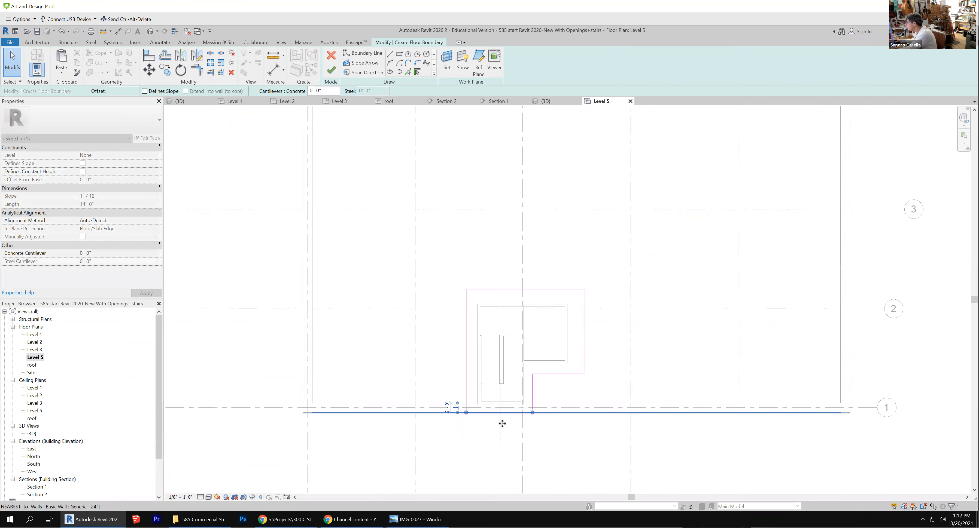
click(331, 70)
scroll(497, 293, down, 3)
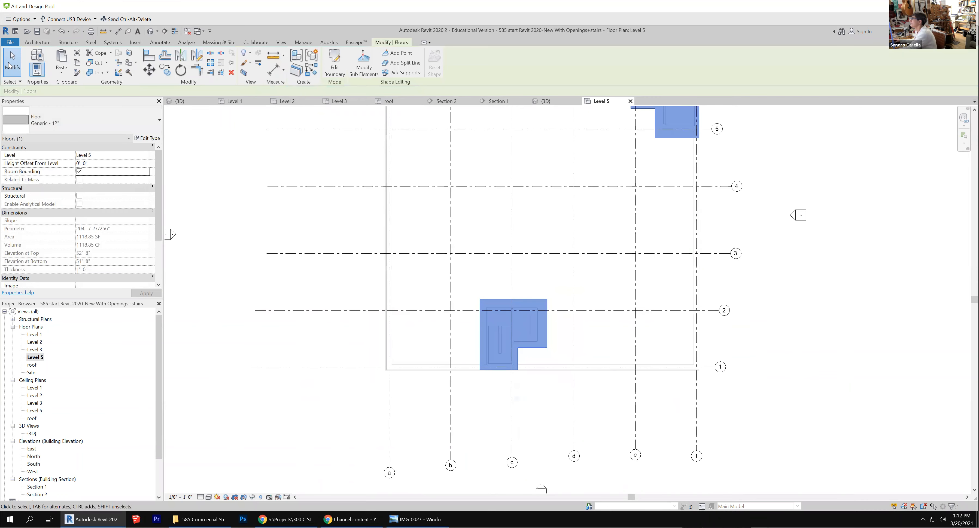
Step: In the 3D view, lower the new shaft roof slabs by setting their height offset from Level 5 to -1'
click(149, 31)
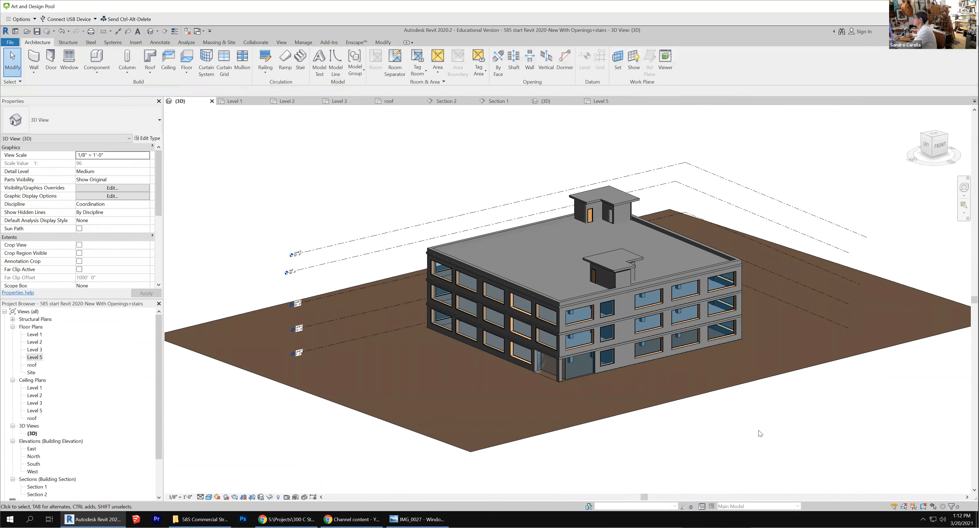
shift+middle_drag(728, 294, 623, 268)
scroll(615, 271, up, 5)
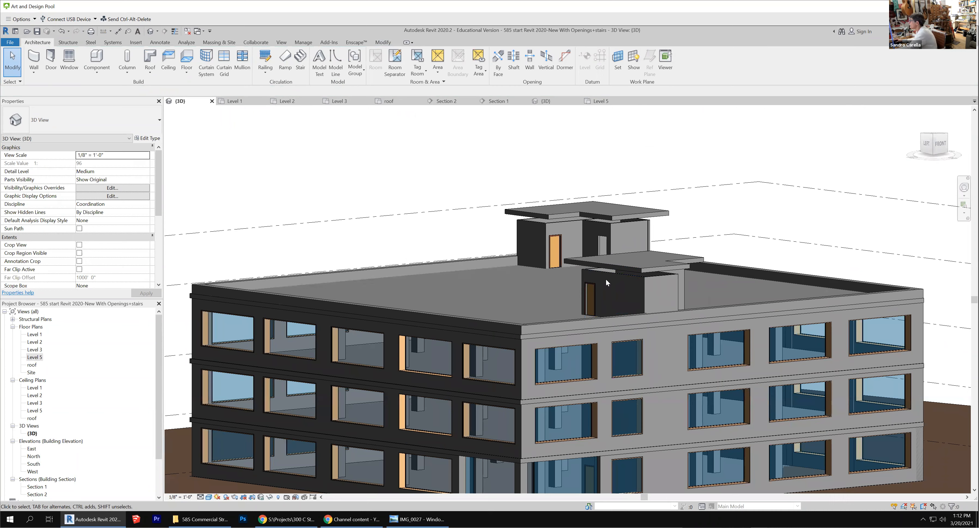
click(669, 268)
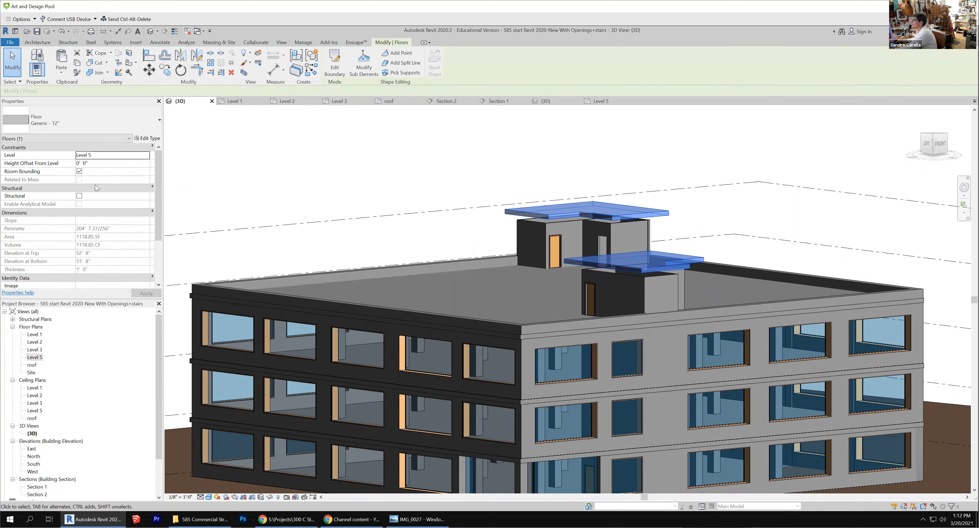
click(124, 163)
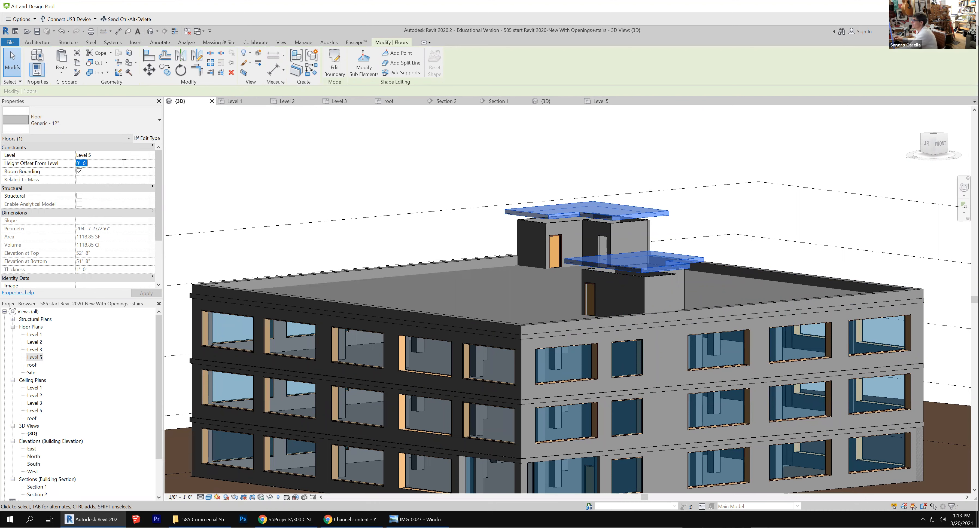
text(-1)
key(Return)
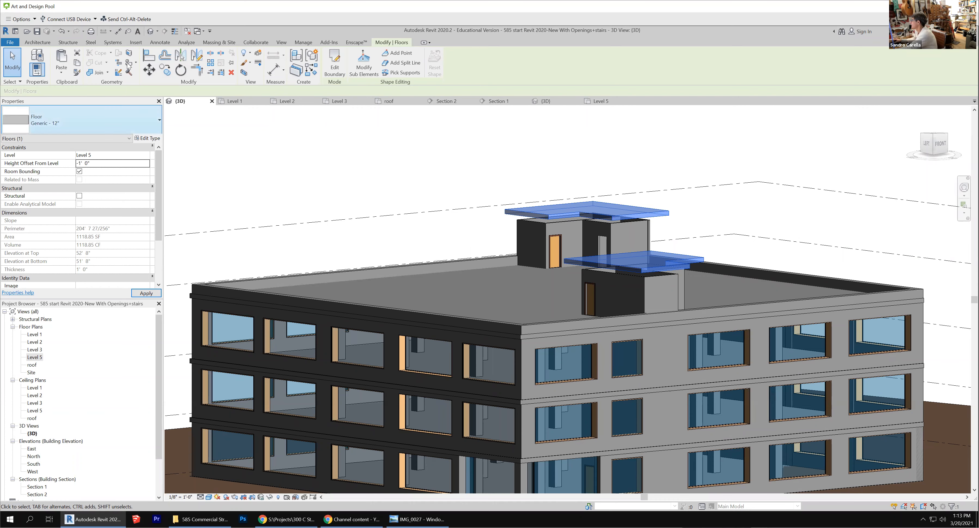
click(386, 131)
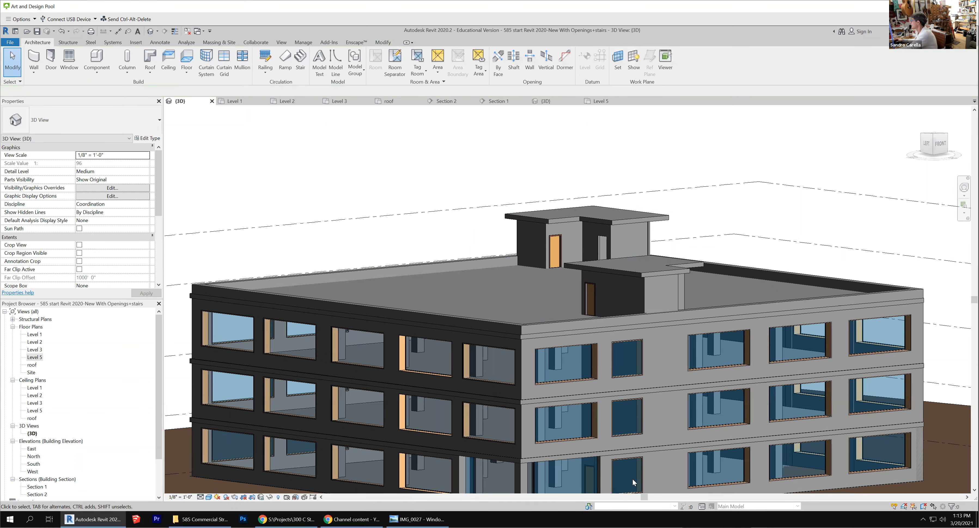
Step: Save the project, and save it again after switching to the Level 1 floor plan
scroll(665, 408, down, 2)
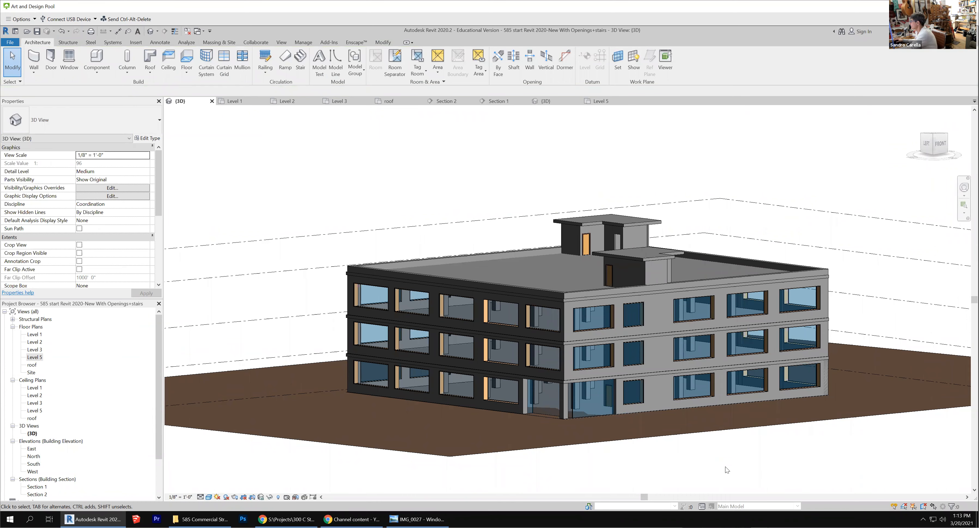
click(11, 42)
click(43, 121)
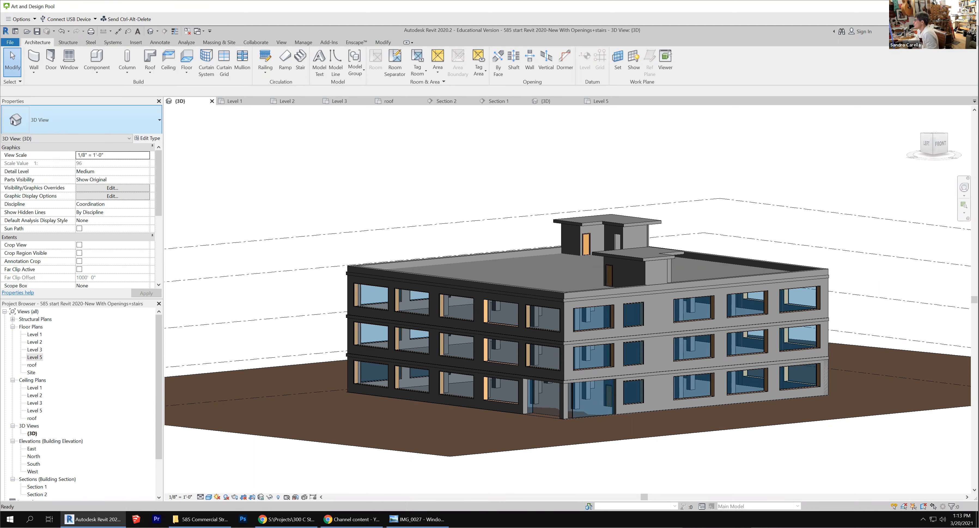
double_click(37, 335)
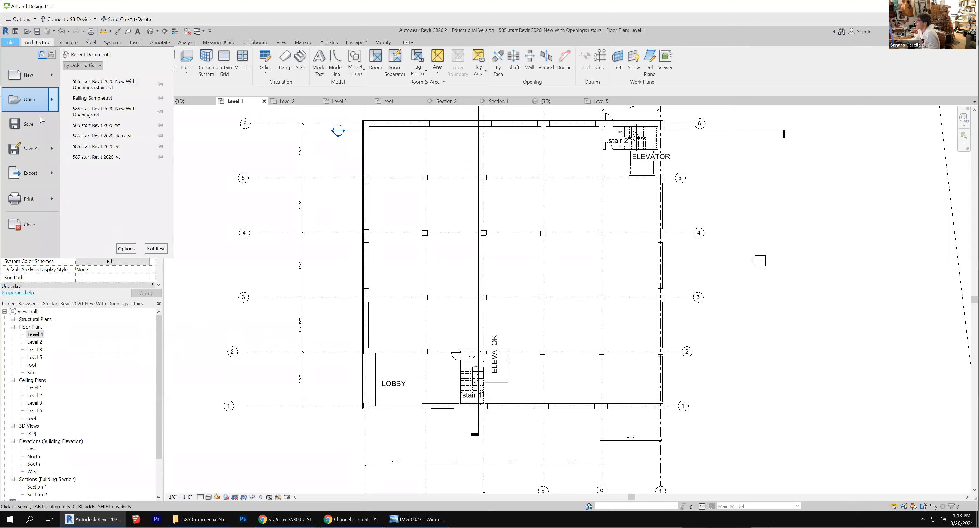
click(33, 121)
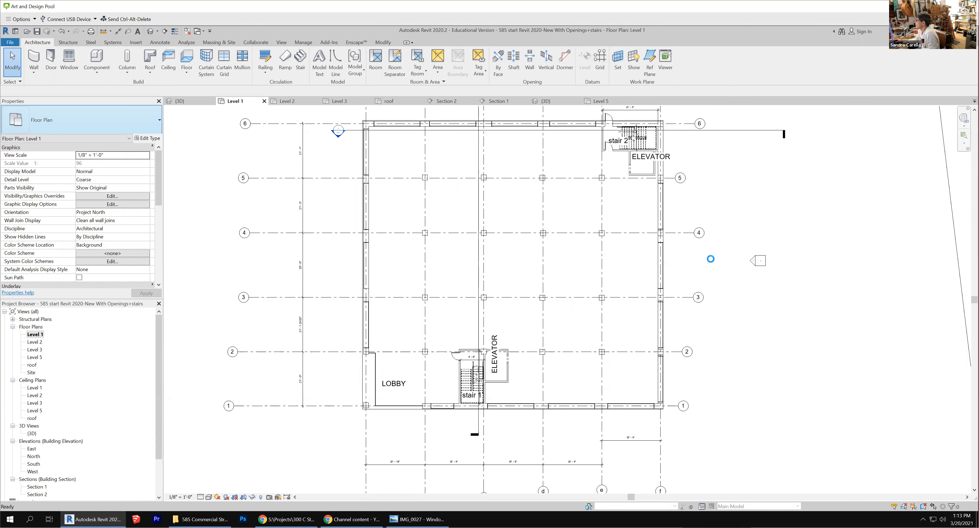